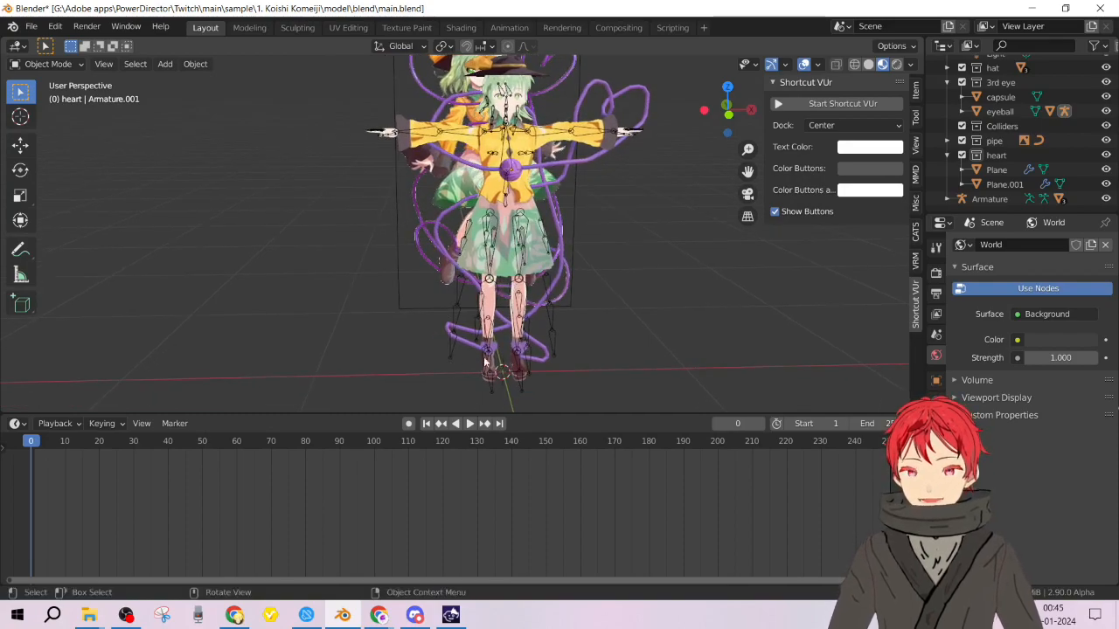
Switch to Mixamo in Chrome, view the uploaded character from another angle, and return to Blender.
{"action": "mouse_move", "coordinate": [378, 614]}
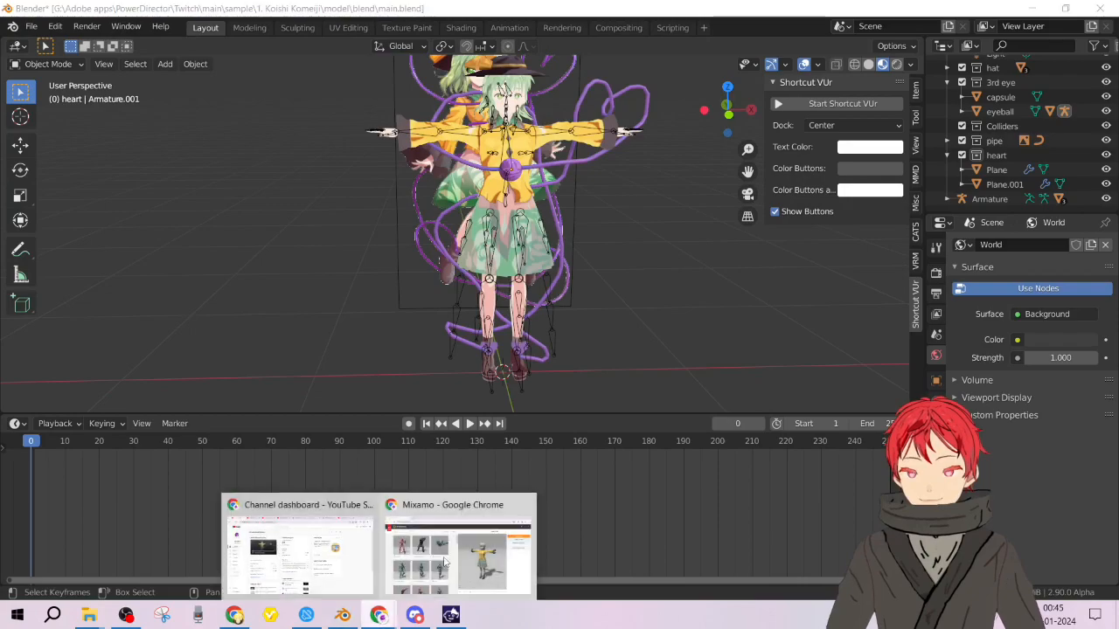
{"action": "left_click", "coordinate": [446, 564]}
{"action": "middle_click_drag", "start_coordinate": [615, 312], "coordinate": [698, 320]}
{"action": "left_click_drag", "start_coordinate": [698, 320], "coordinate": [660, 327]}
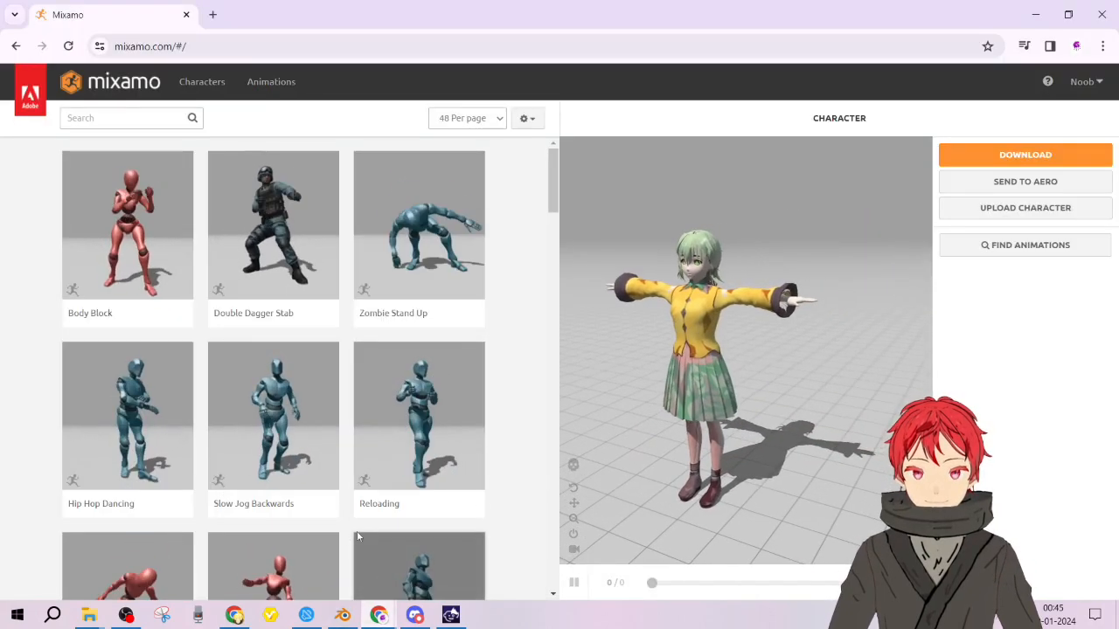
{"action": "left_click", "coordinate": [342, 615]}
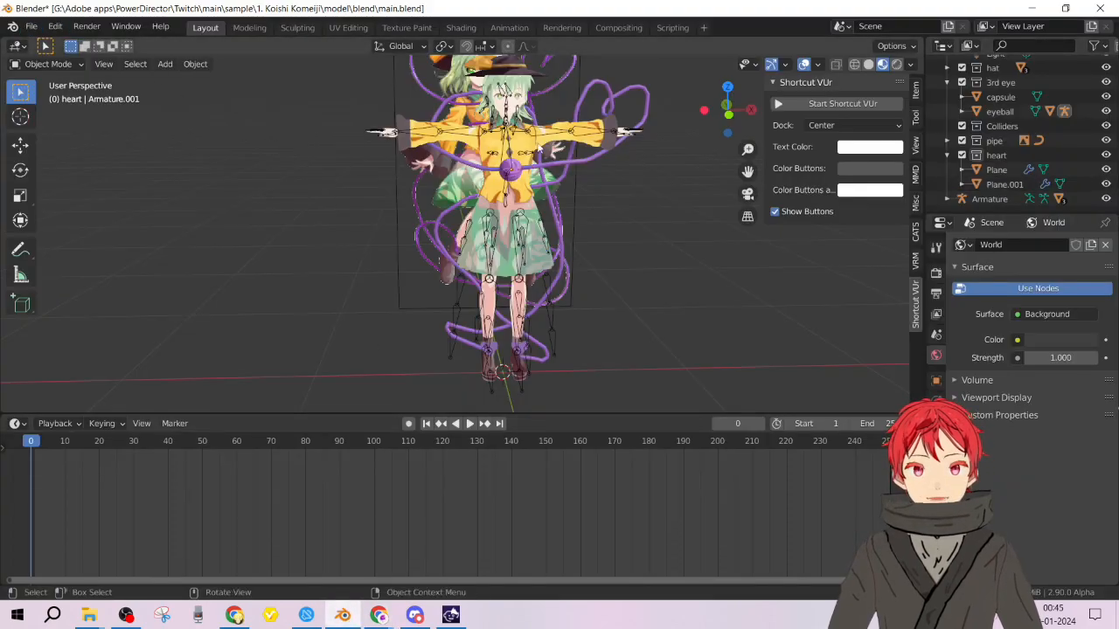
Select the character's body mesh and its armature to look over how the model is rigged.
{"action": "left_click", "coordinate": [532, 149]}
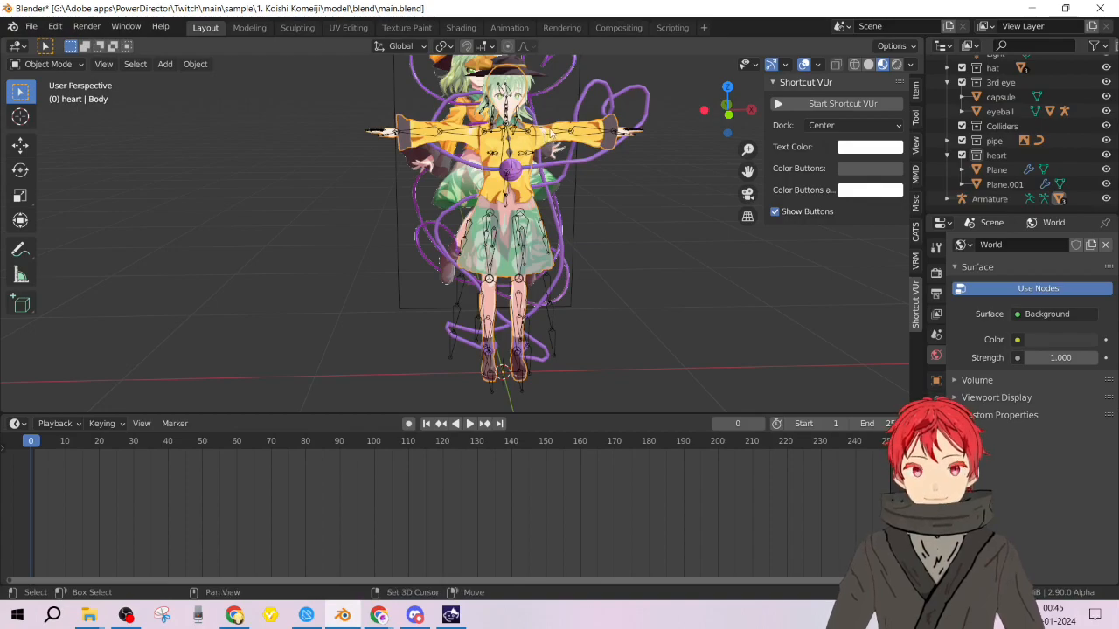
{"action": "left_click", "coordinate": [531, 114]}
{"action": "left_click", "coordinate": [528, 72], "text": "shift"}
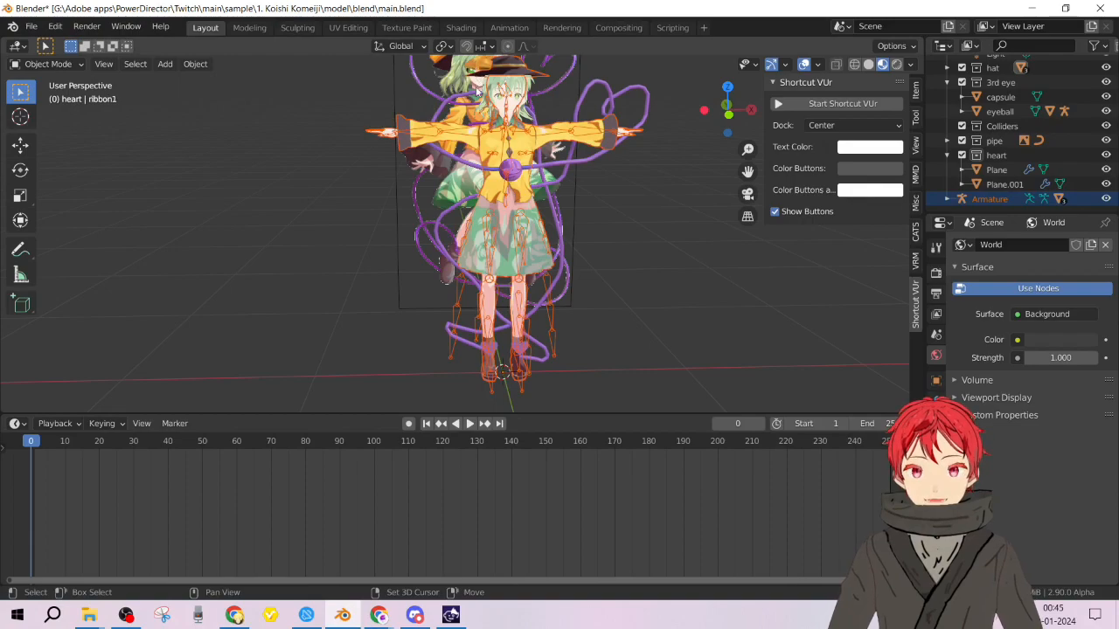
{"action": "left_click", "coordinate": [568, 140]}
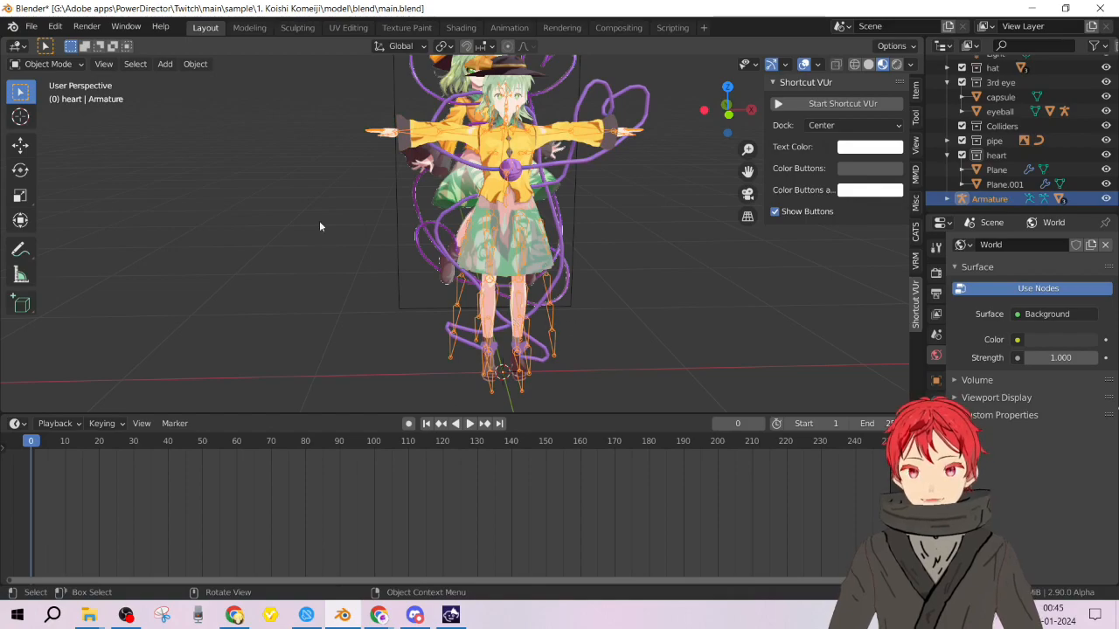
Start a new General file without saving the changes to main, and delete the default cube.
{"action": "left_click", "coordinate": [31, 27]}
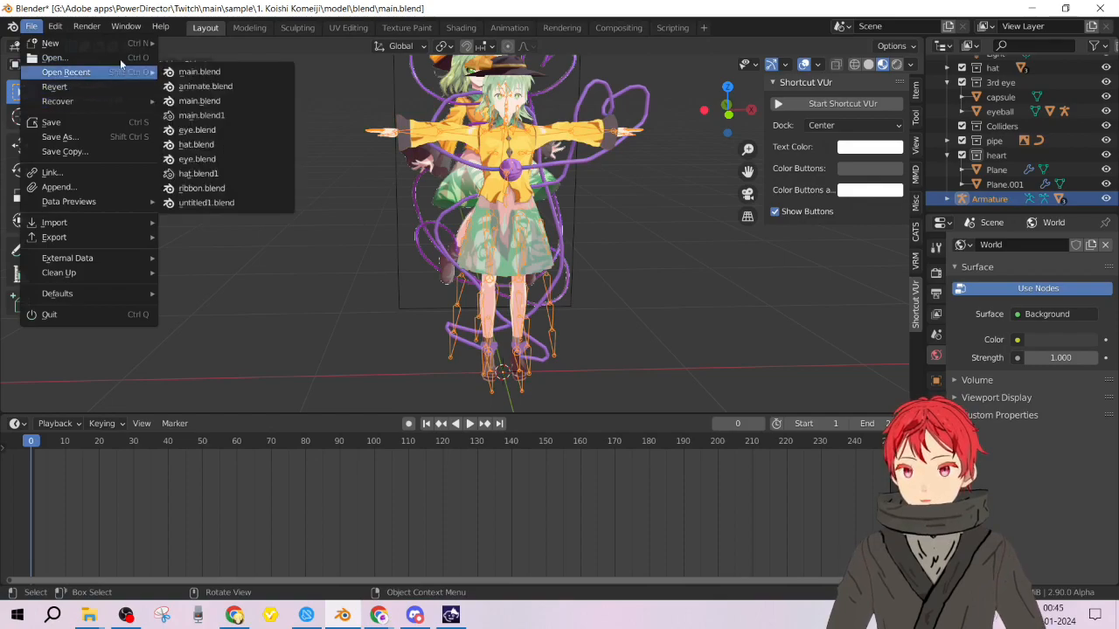
{"action": "mouse_move", "coordinate": [124, 45]}
{"action": "left_click", "coordinate": [183, 44]}
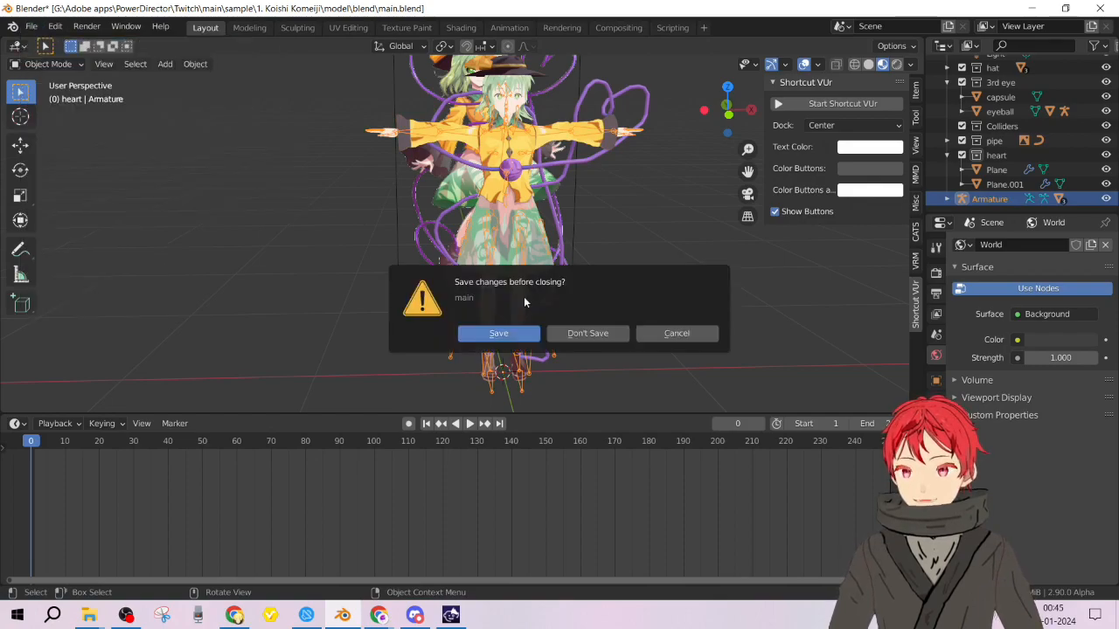
{"action": "left_click", "coordinate": [600, 338]}
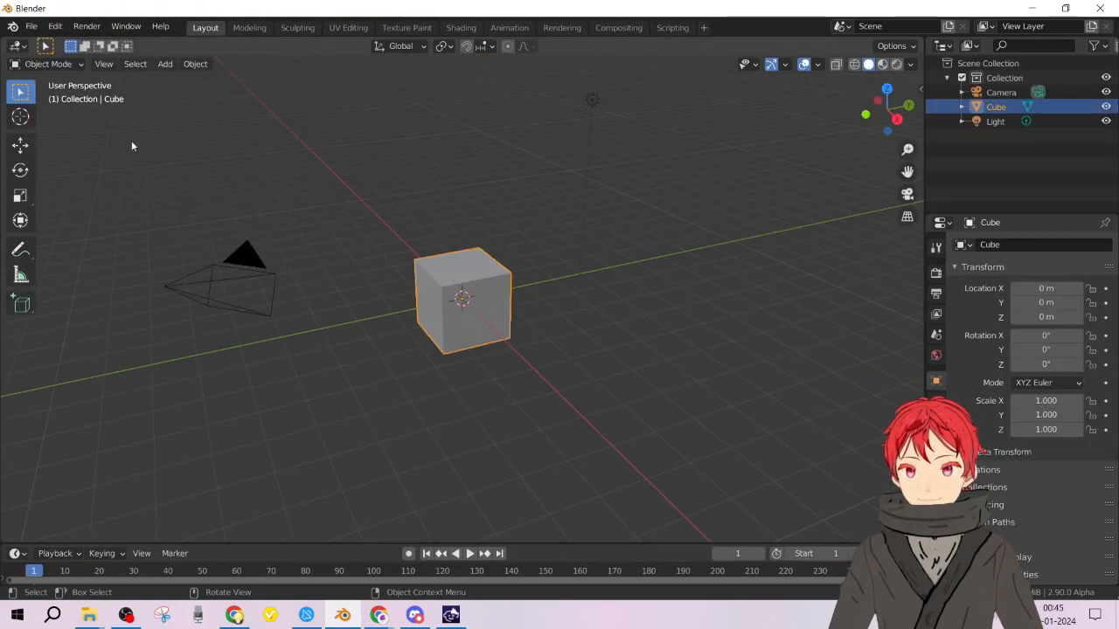
{"action": "key", "text": "x"}
{"action": "left_click", "coordinate": [408, 234]}
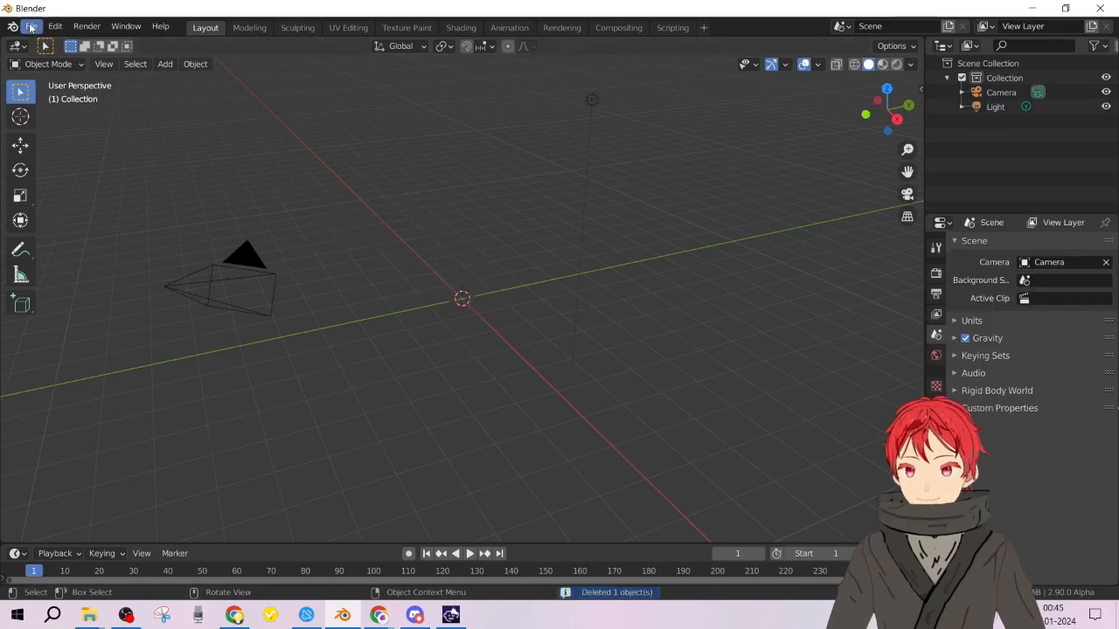
Import character.fbx from the model's fbx folder as an FBX file.
{"action": "left_click", "coordinate": [31, 26]}
{"action": "mouse_move", "coordinate": [61, 222]}
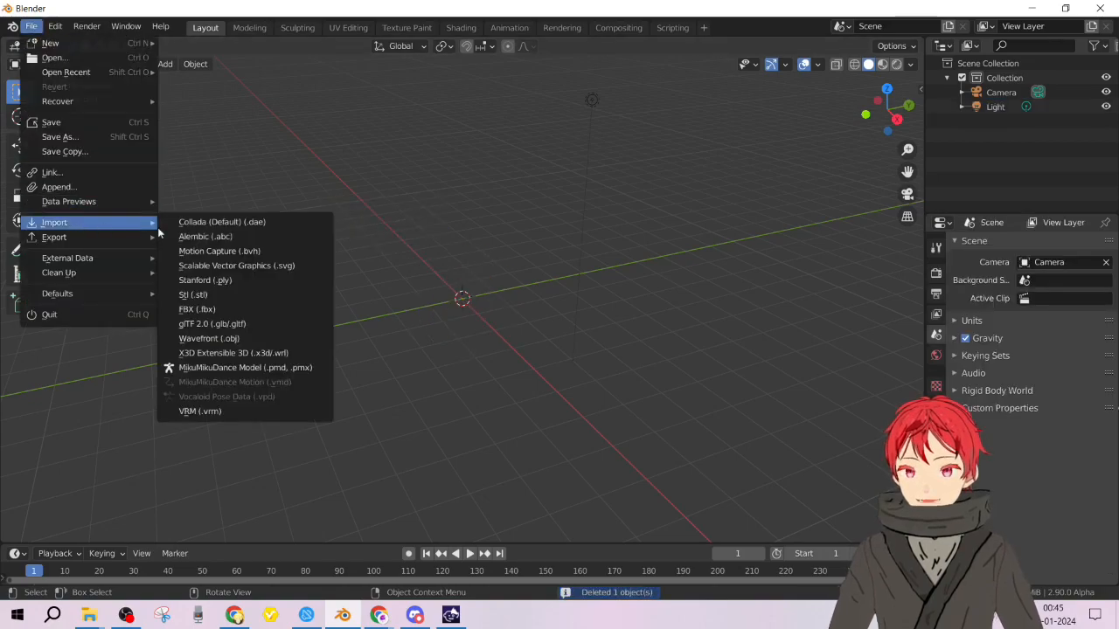
{"action": "left_click", "coordinate": [241, 317]}
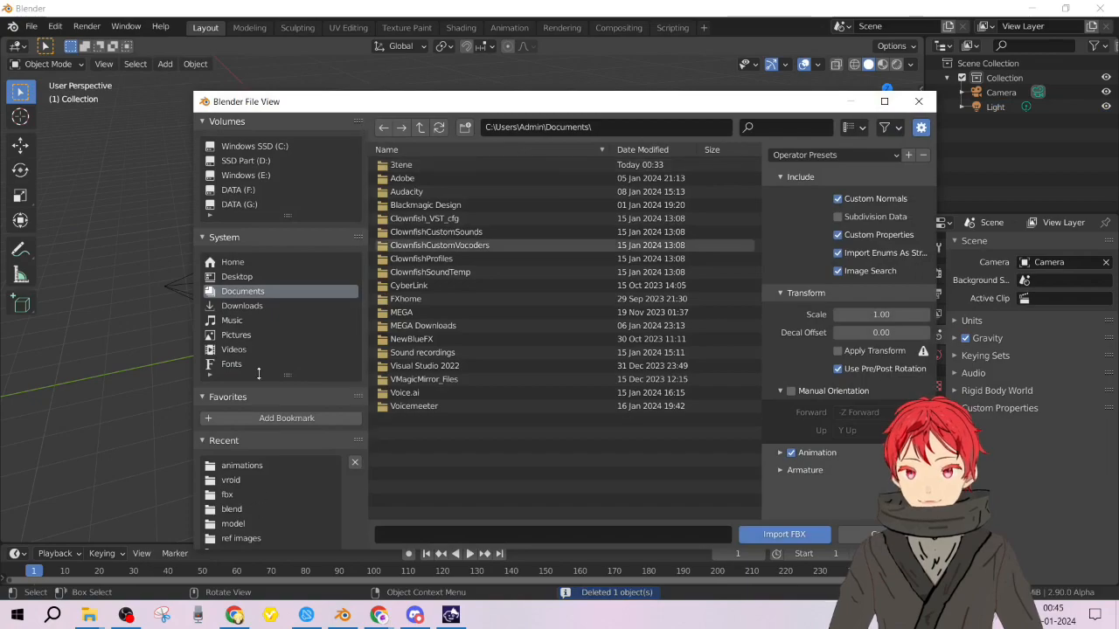
{"action": "scroll", "coordinate": [279, 509], "scroll_direction": "down", "scroll_amount": 3}
{"action": "left_click", "coordinate": [250, 468]}
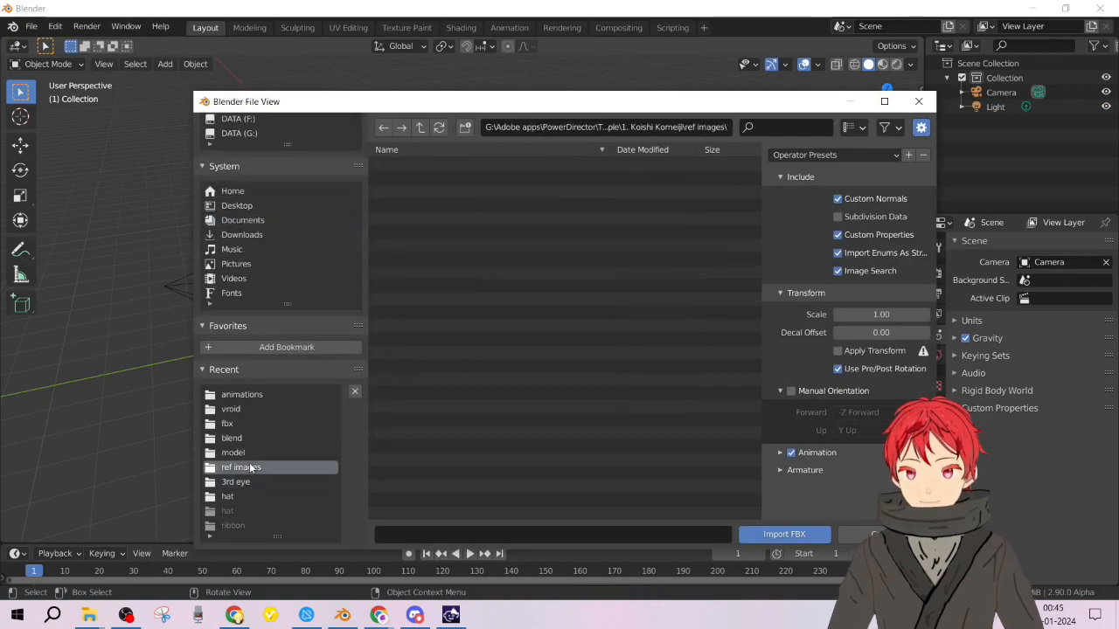
{"action": "left_click", "coordinate": [252, 453]}
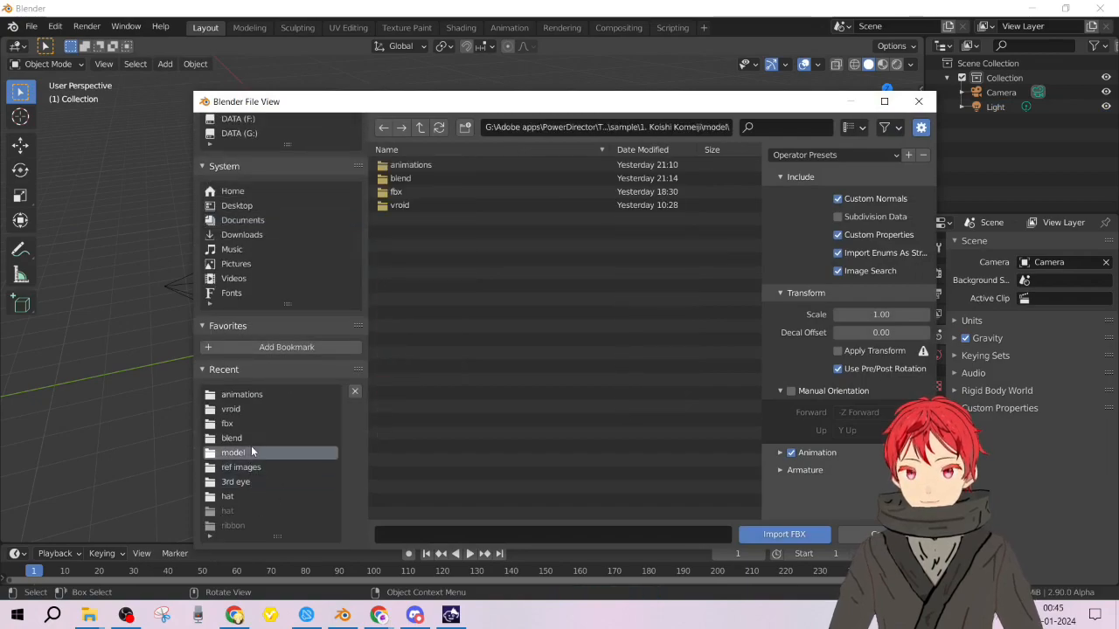
{"action": "double_click", "coordinate": [509, 170]}
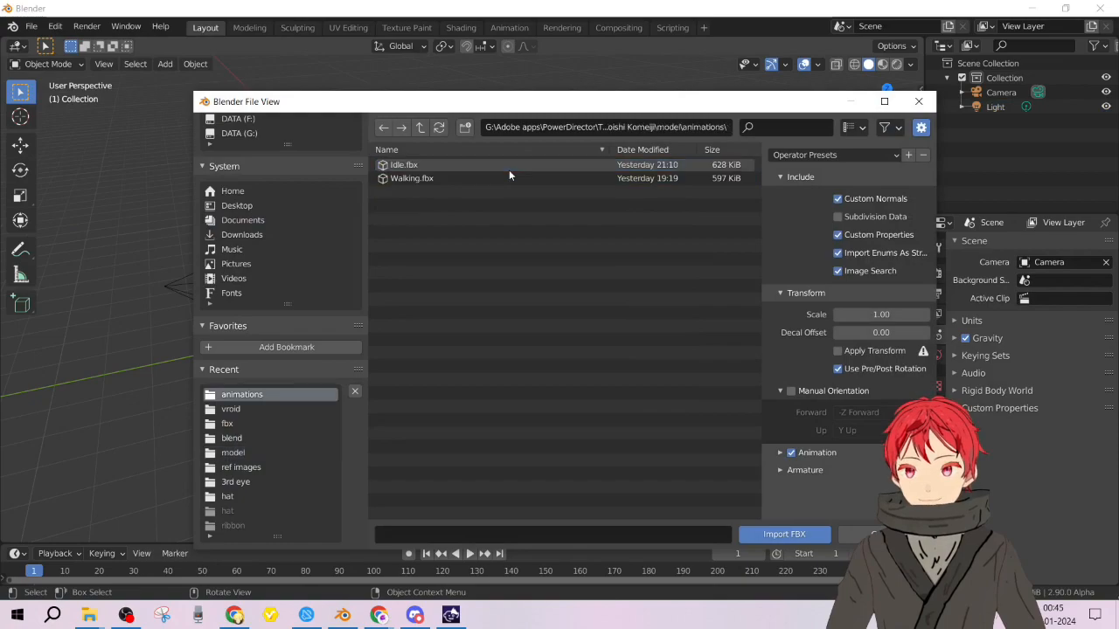
{"action": "left_click", "coordinate": [420, 127]}
{"action": "double_click", "coordinate": [429, 178]}
{"action": "left_click", "coordinate": [421, 127]}
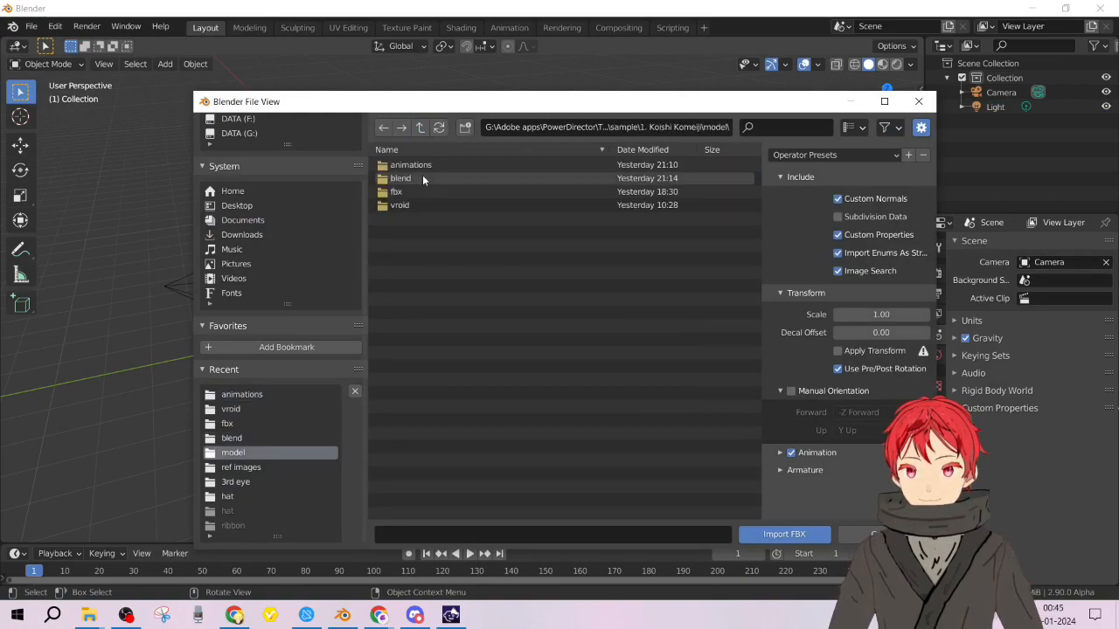
{"action": "double_click", "coordinate": [421, 188]}
{"action": "double_click", "coordinate": [431, 165]}
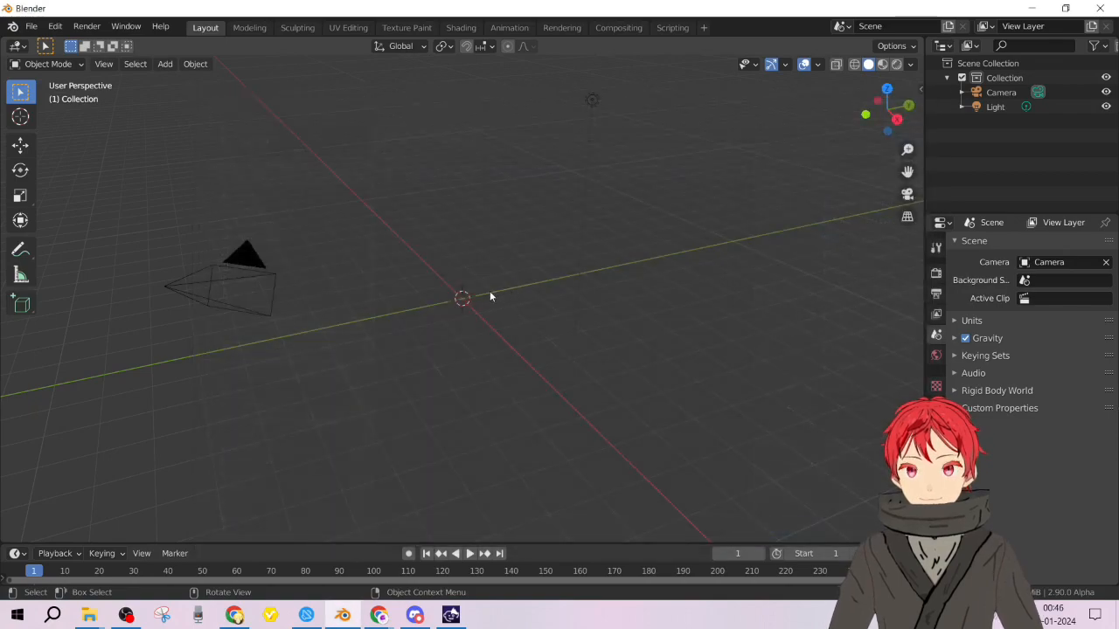
Check the imported FBX character in Material Preview shading and delete it together with its armature.
{"action": "middle_click_drag", "start_coordinate": [472, 149], "coordinate": [574, 245]}
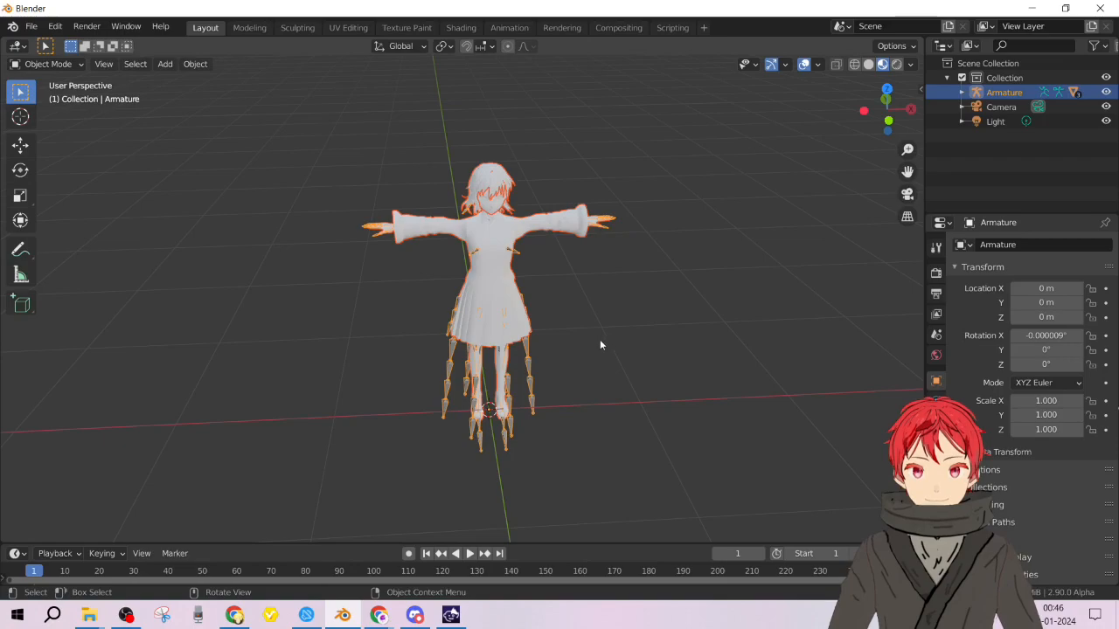
{"action": "middle_click_drag", "start_coordinate": [559, 317], "coordinate": [432, 202]}
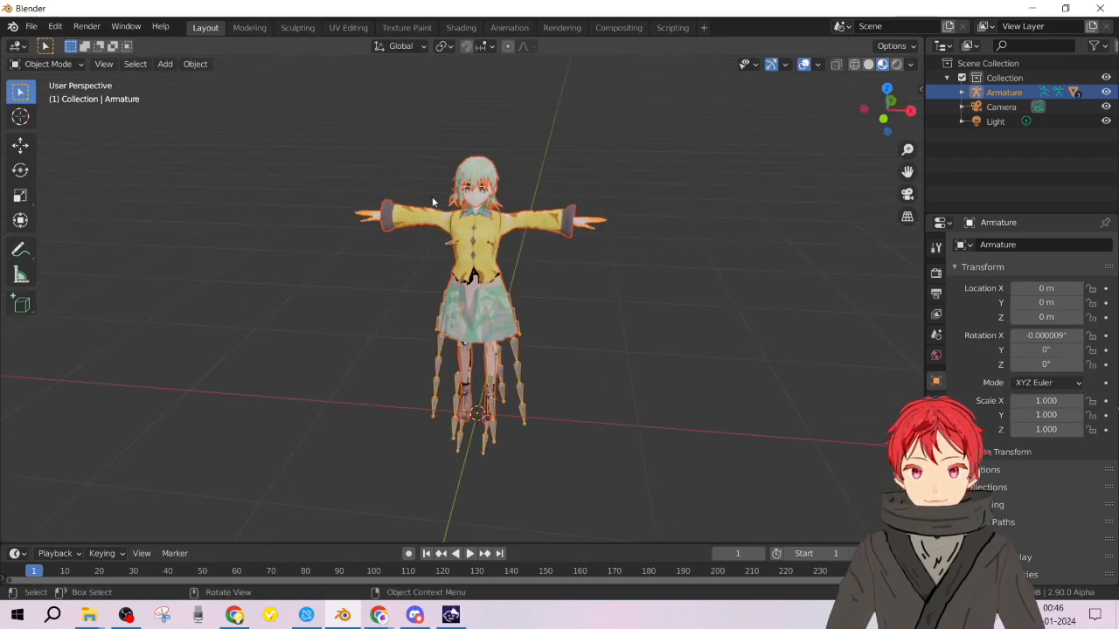
{"action": "scroll", "coordinate": [432, 198], "scroll_direction": "up", "scroll_amount": 5}
{"action": "middle_click_drag", "start_coordinate": [469, 154], "coordinate": [477, 278], "text": "shift"}
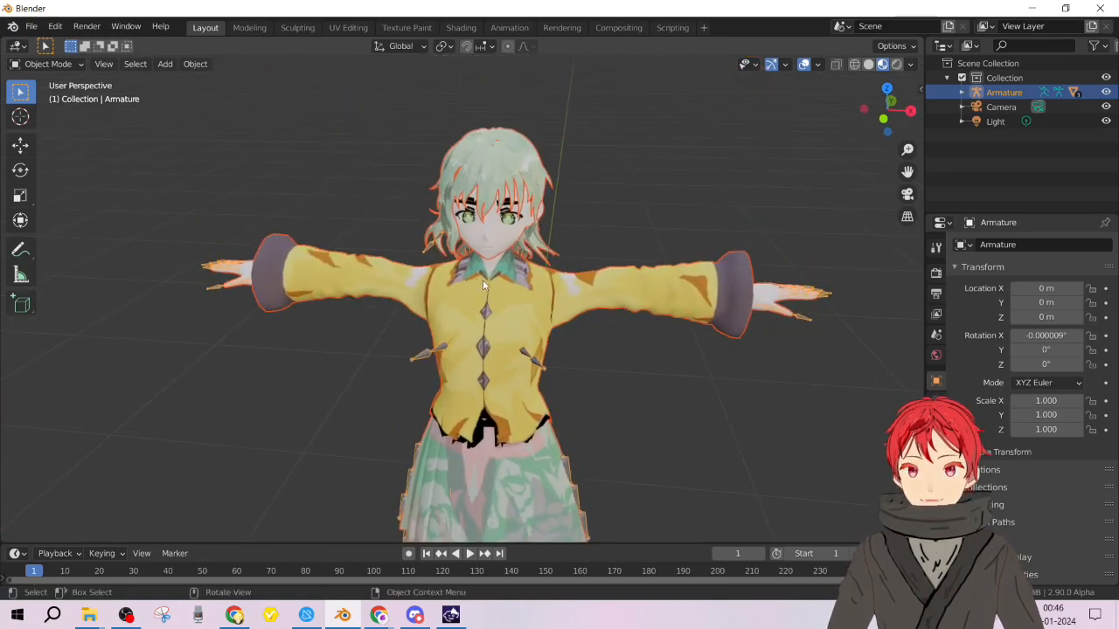
{"action": "scroll", "coordinate": [484, 284], "scroll_direction": "down", "scroll_amount": 4}
{"action": "middle_click_drag", "start_coordinate": [504, 311], "coordinate": [505, 260], "text": "shift"}
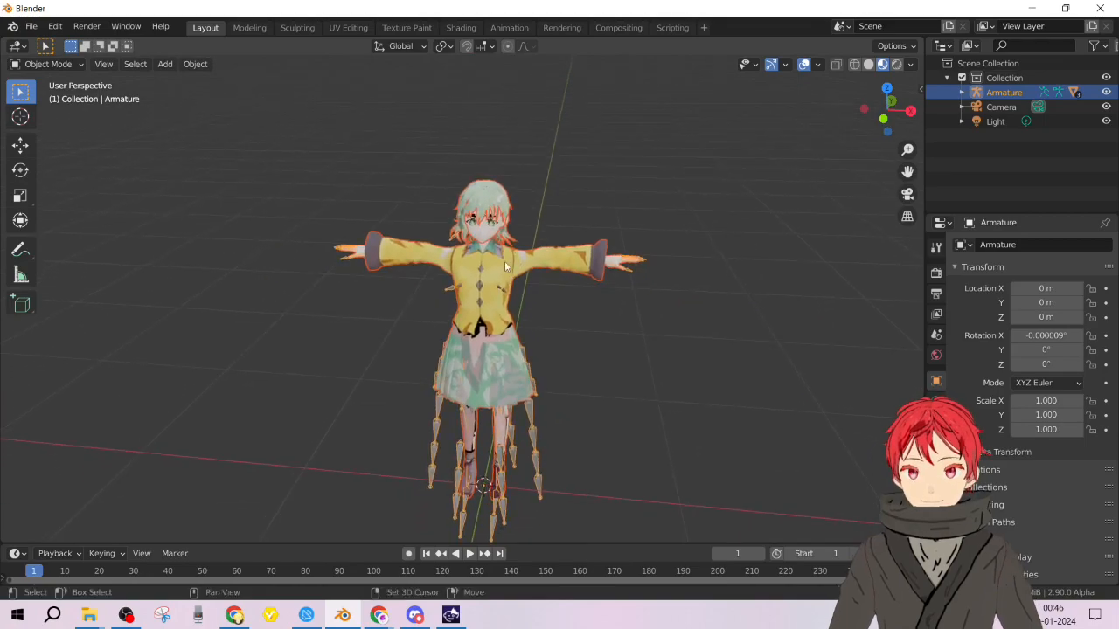
{"action": "scroll", "coordinate": [496, 245], "scroll_direction": "up", "scroll_amount": 4}
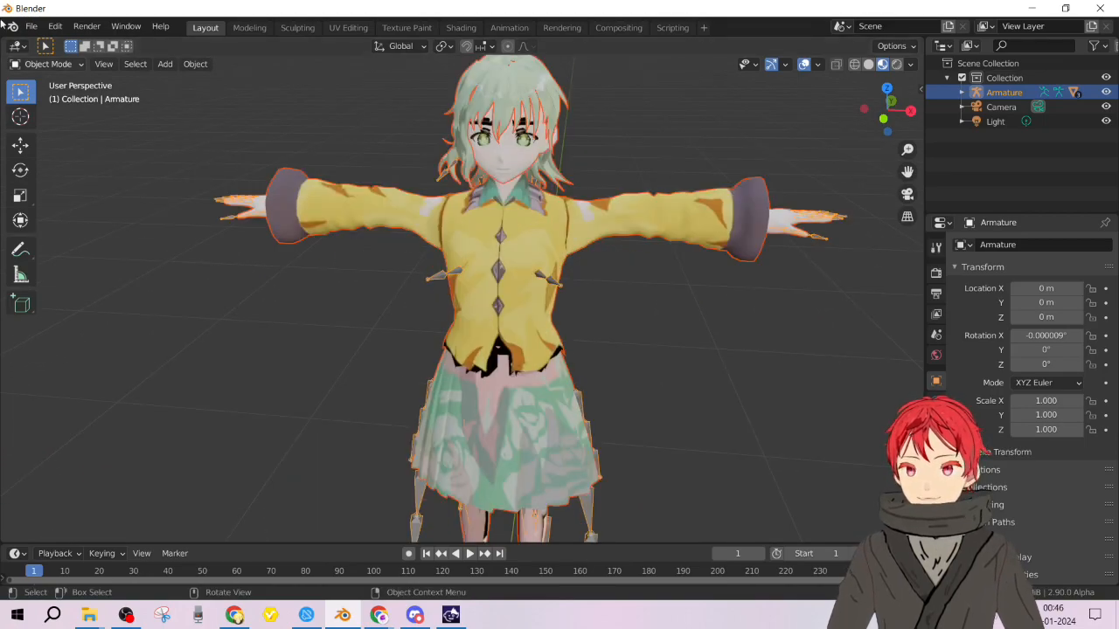
{"action": "key", "text": "Delete"}
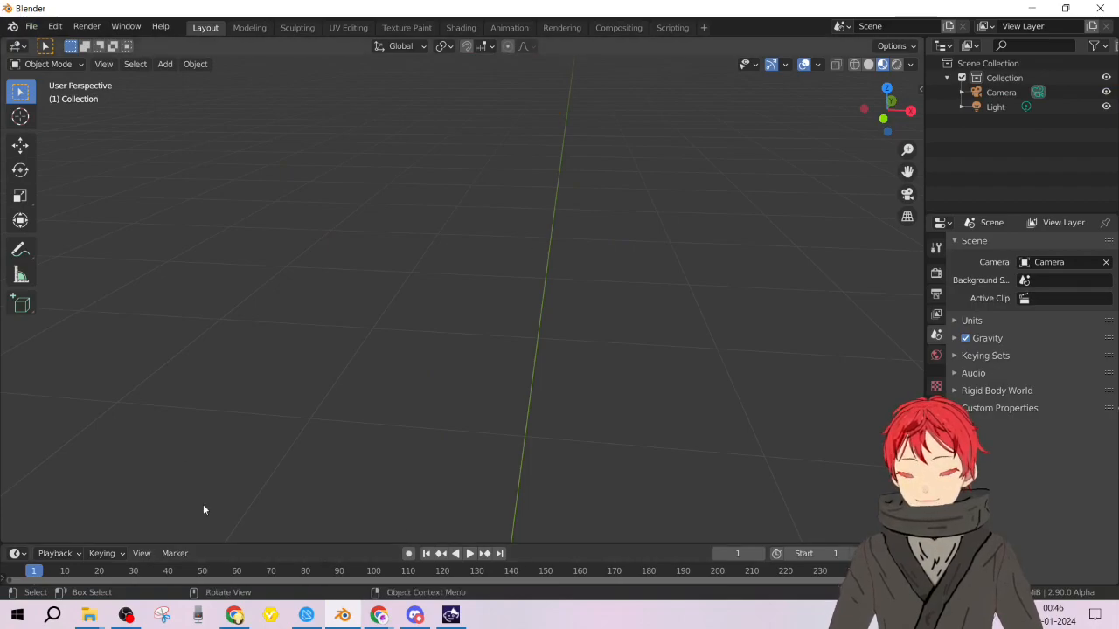
{"action": "left_click", "coordinate": [31, 27]}
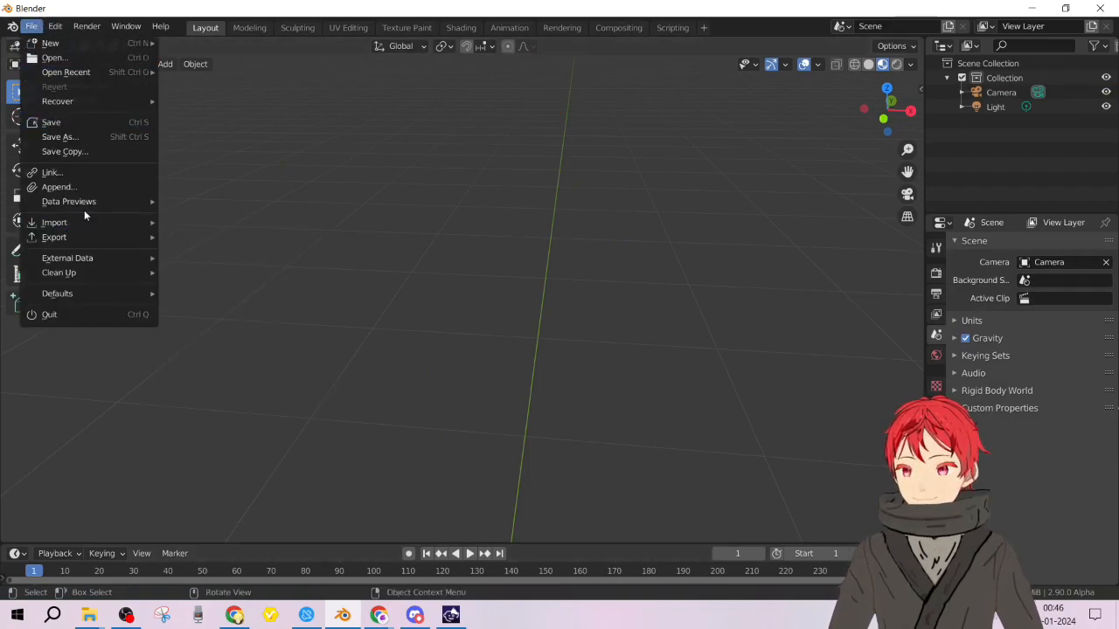
{"action": "mouse_move", "coordinate": [88, 224]}
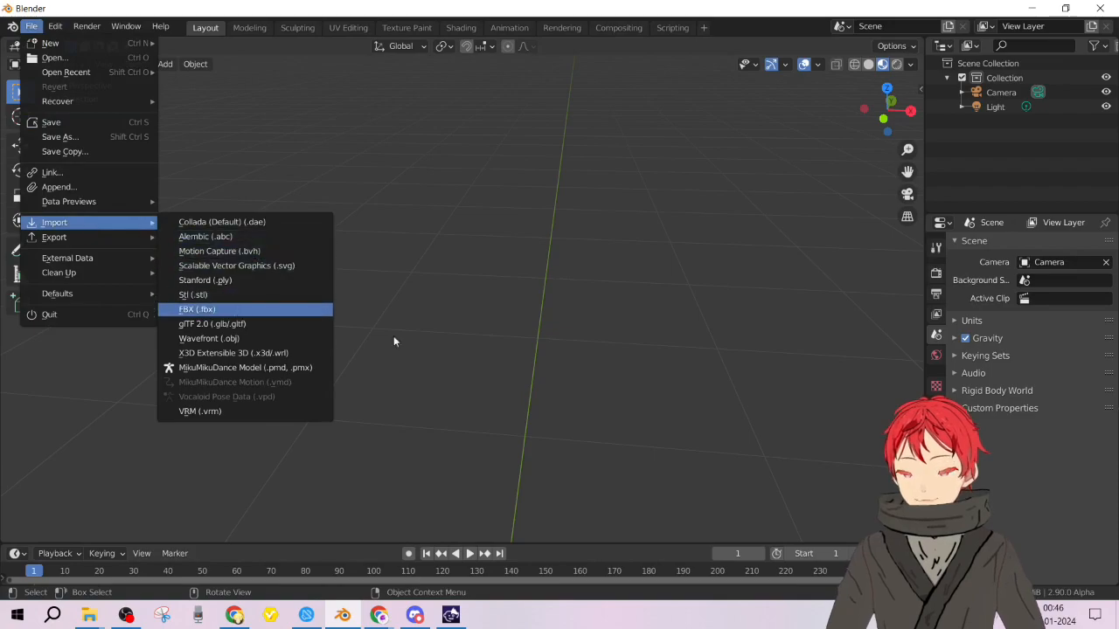
{"action": "key", "text": "Return"}
{"action": "left_click", "coordinate": [421, 128]}
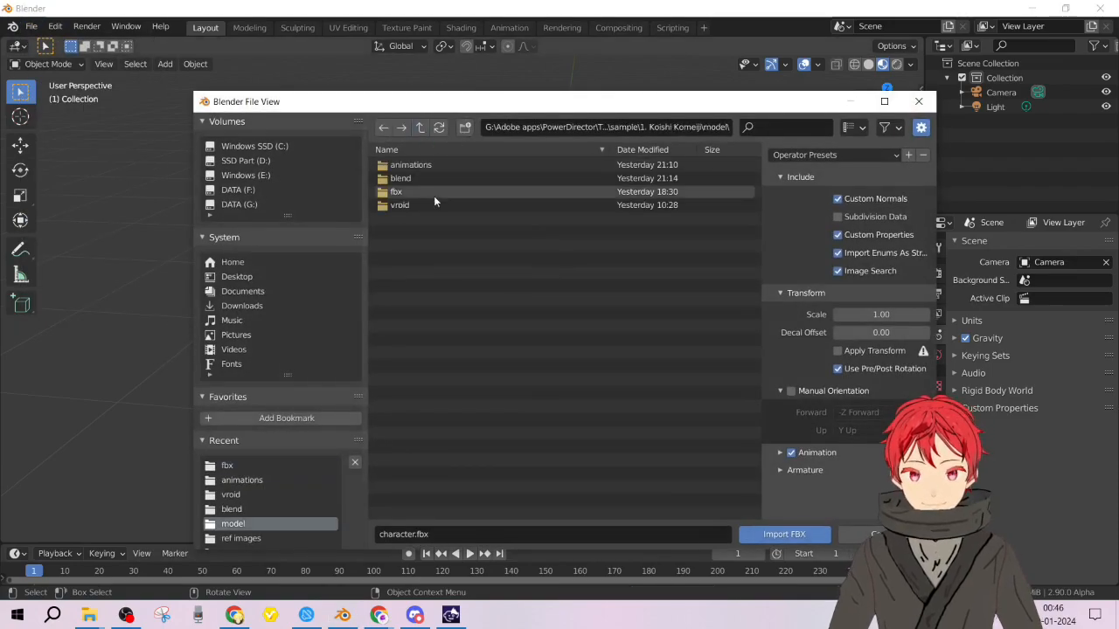
{"action": "double_click", "coordinate": [432, 205]}
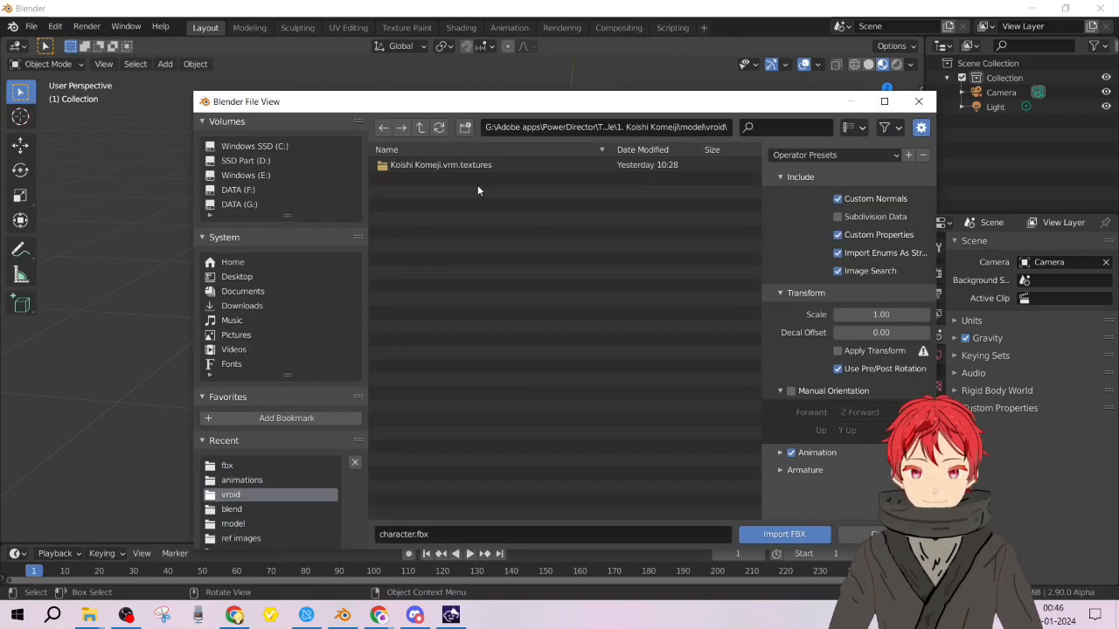
{"action": "left_click", "coordinate": [919, 102]}
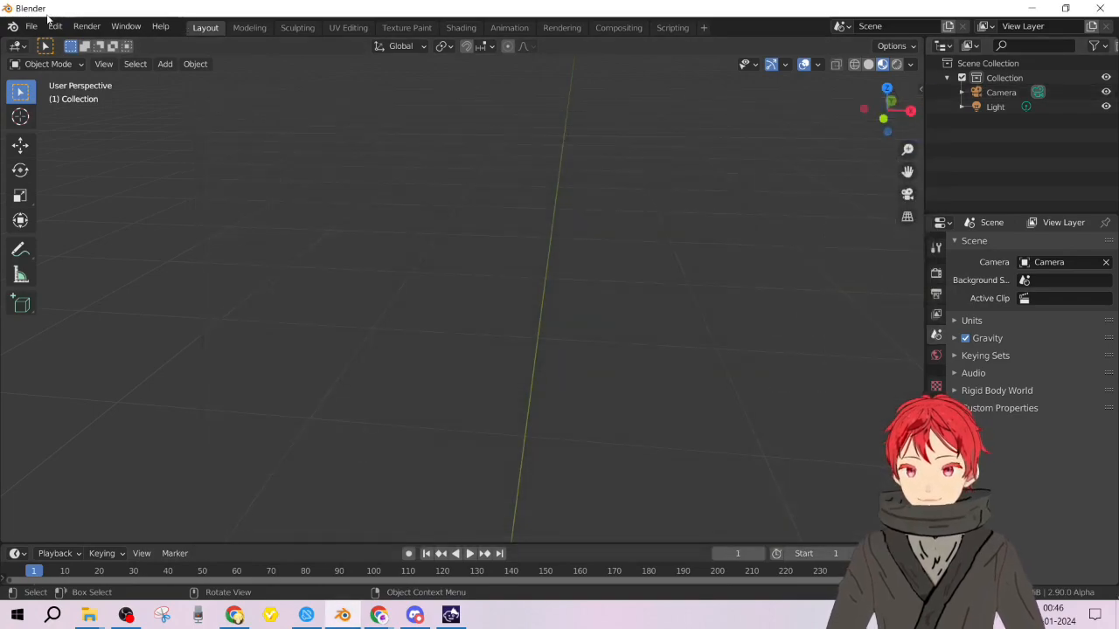
Import the Koishi Komeji VRM model from the vroid folder.
{"action": "left_click", "coordinate": [31, 26]}
{"action": "mouse_move", "coordinate": [87, 222]}
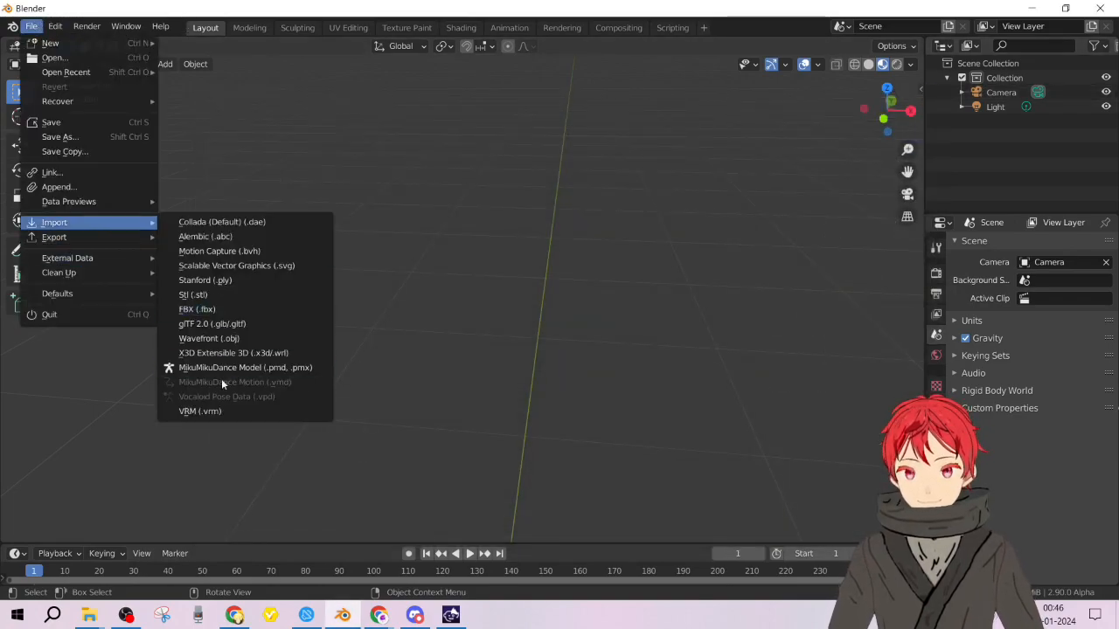
{"action": "left_click", "coordinate": [299, 415]}
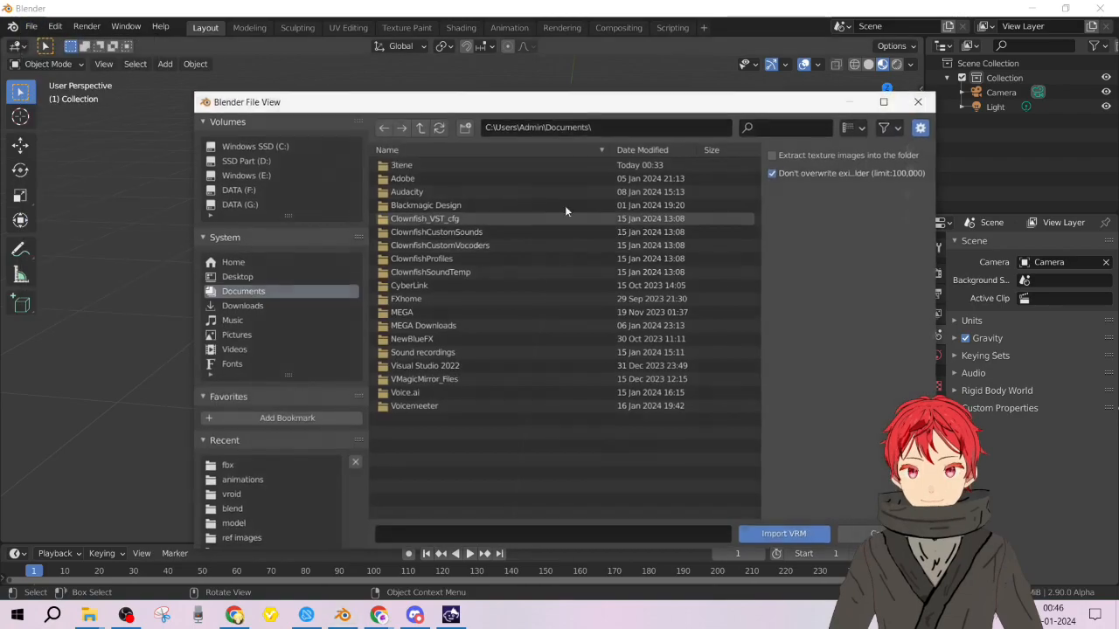
{"action": "scroll", "coordinate": [259, 494], "scroll_direction": "down", "scroll_amount": 2}
{"action": "left_click", "coordinate": [244, 480]}
{"action": "left_click", "coordinate": [251, 452]}
{"action": "left_click", "coordinate": [253, 438]}
{"action": "left_click", "coordinate": [254, 426]}
{"action": "left_click", "coordinate": [512, 177]}
{"action": "left_click", "coordinate": [809, 533]}
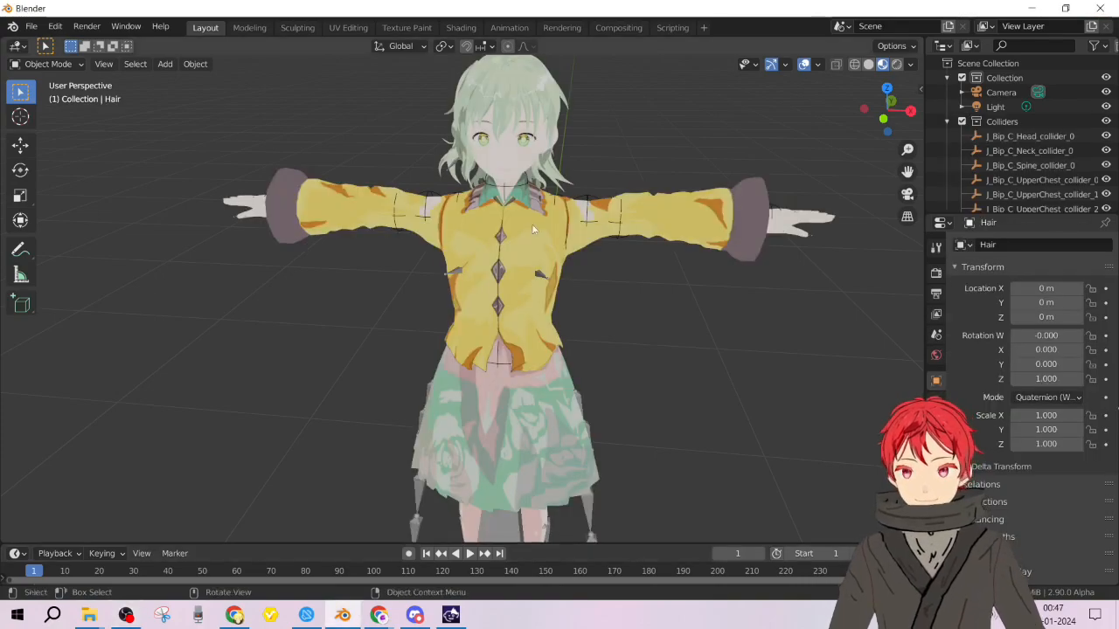
Select the armature of the imported VRM character.
{"action": "left_click", "coordinate": [711, 223]}
{"action": "scroll", "coordinate": [665, 254], "scroll_direction": "down", "scroll_amount": 6}
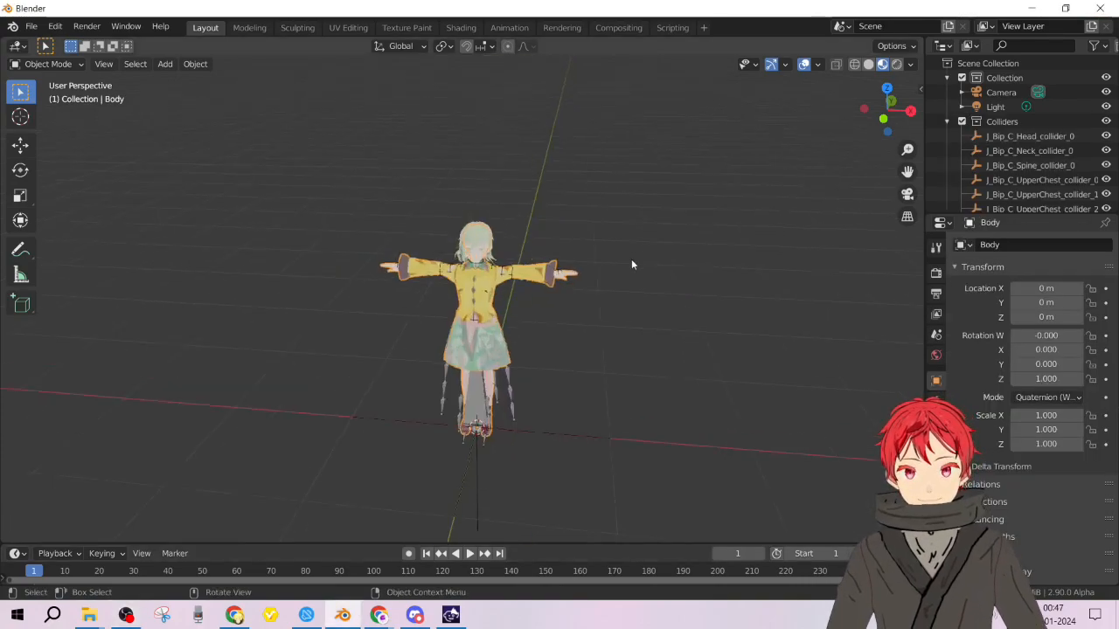
{"action": "scroll", "coordinate": [613, 310], "scroll_direction": "up", "scroll_amount": 4}
{"action": "left_click", "coordinate": [559, 442]}
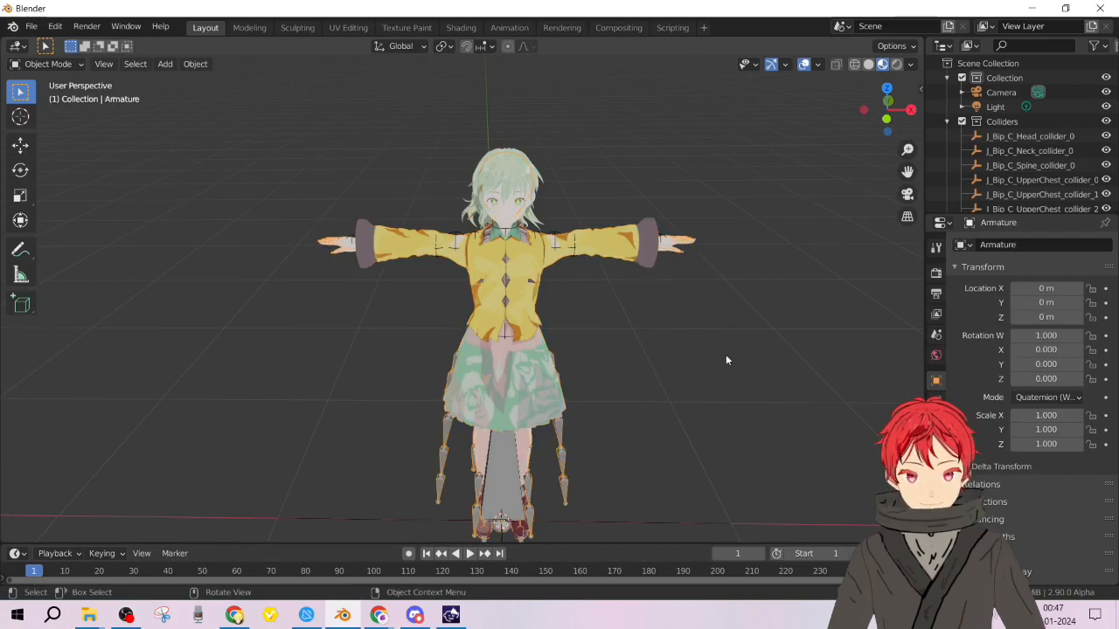
Review the CATS Fix Model settings and fix the imported character model.
{"action": "key", "text": "n"}
{"action": "left_click", "coordinate": [915, 271]}
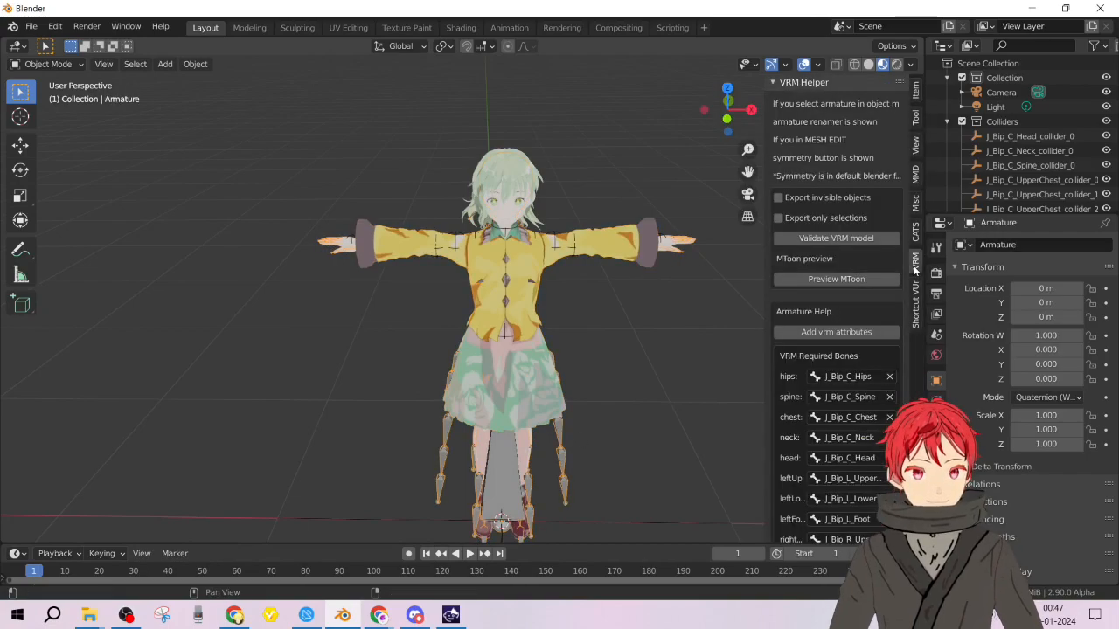
{"action": "left_click", "coordinate": [916, 302]}
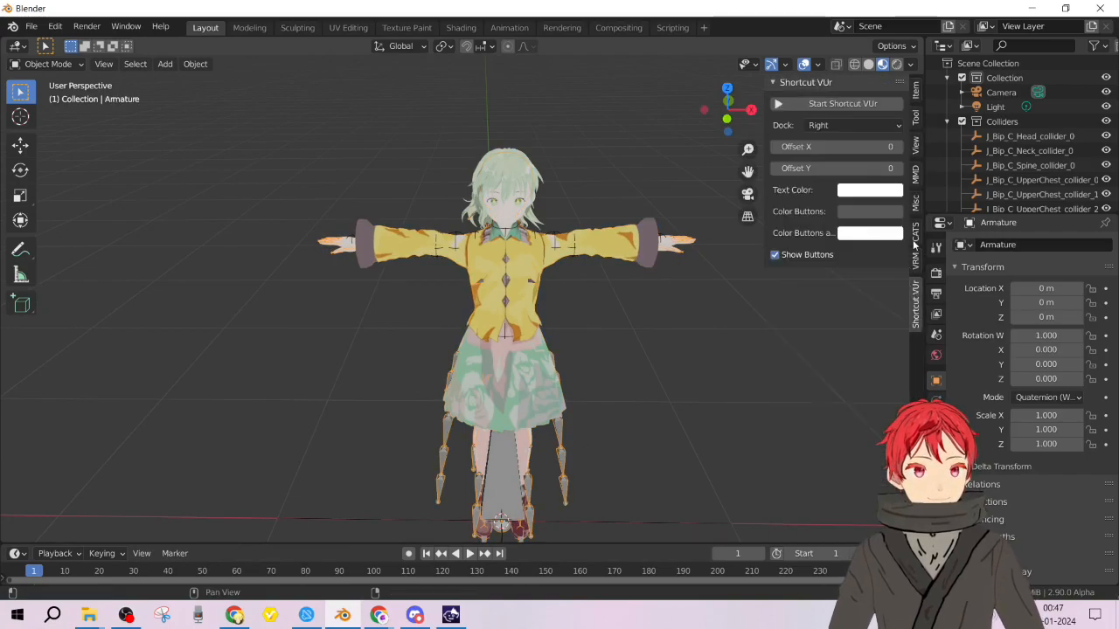
{"action": "left_click", "coordinate": [915, 231]}
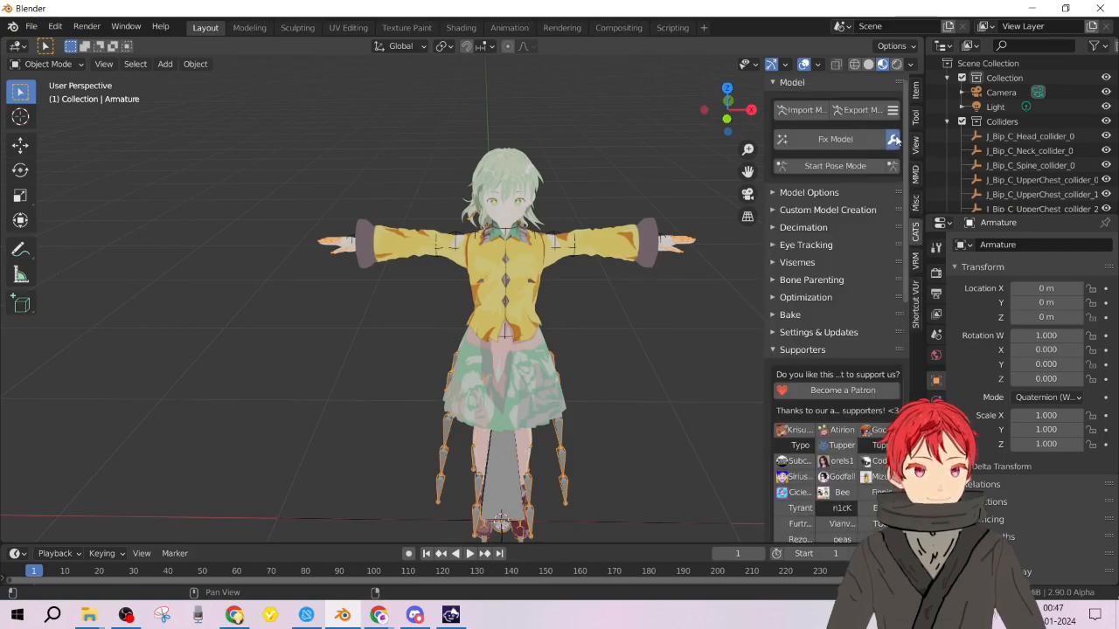
{"action": "left_click", "coordinate": [893, 139]}
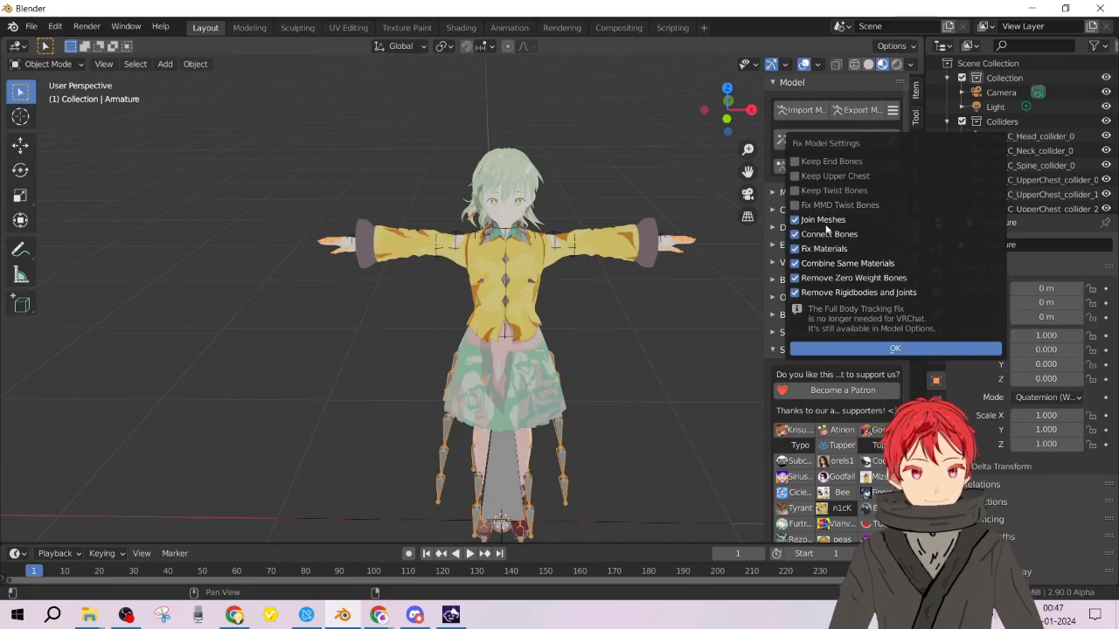
{"action": "left_click", "coordinate": [827, 265]}
{"action": "left_click", "coordinate": [829, 278]}
{"action": "left_click", "coordinate": [831, 293]}
{"action": "left_click", "coordinate": [859, 350]}
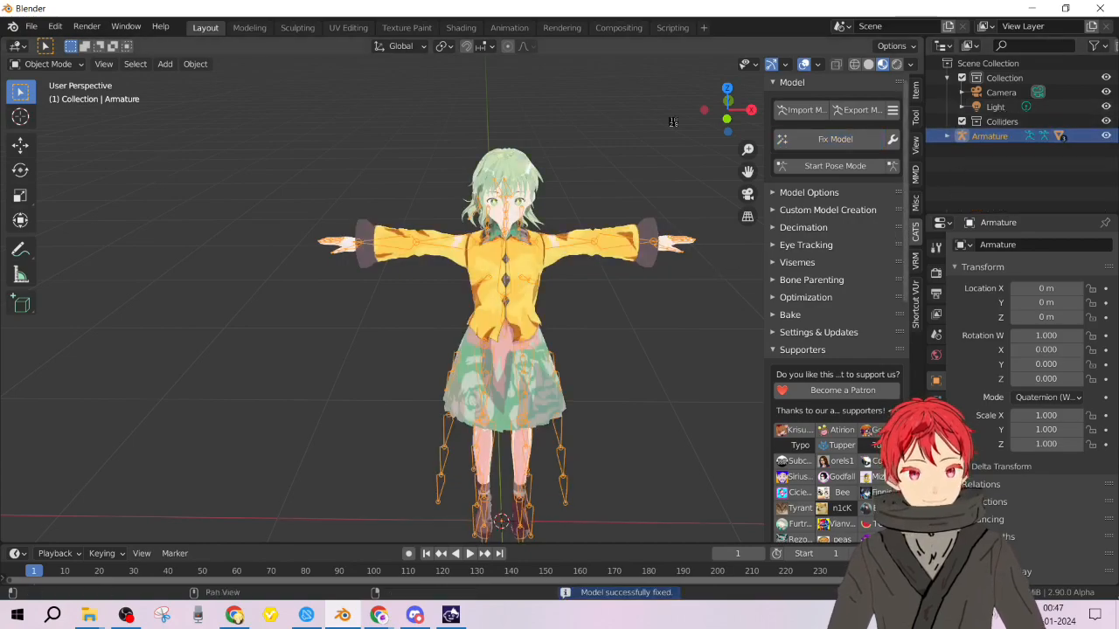
{"action": "left_click", "coordinate": [30, 26]}
{"action": "mouse_move", "coordinate": [99, 232]}
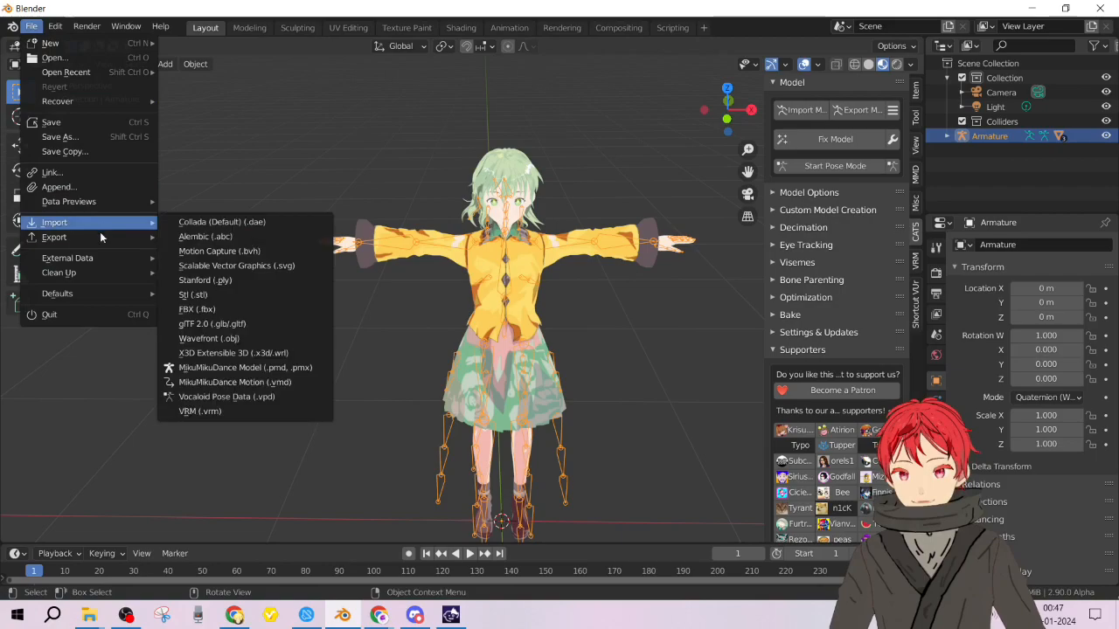
{"action": "left_click", "coordinate": [239, 431]}
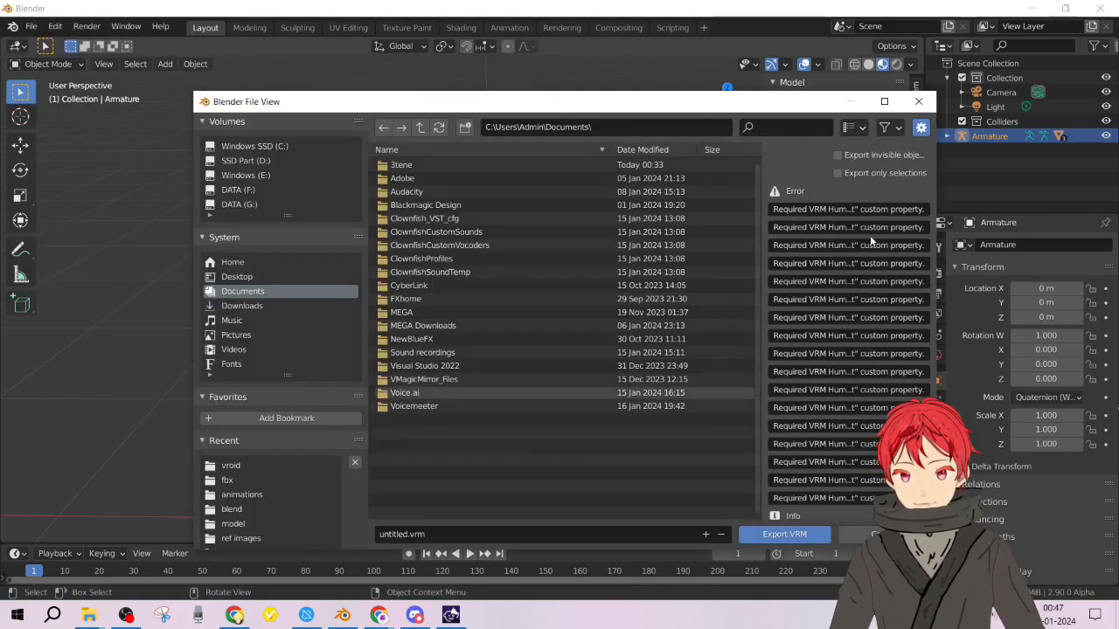
{"action": "left_click", "coordinate": [913, 104]}
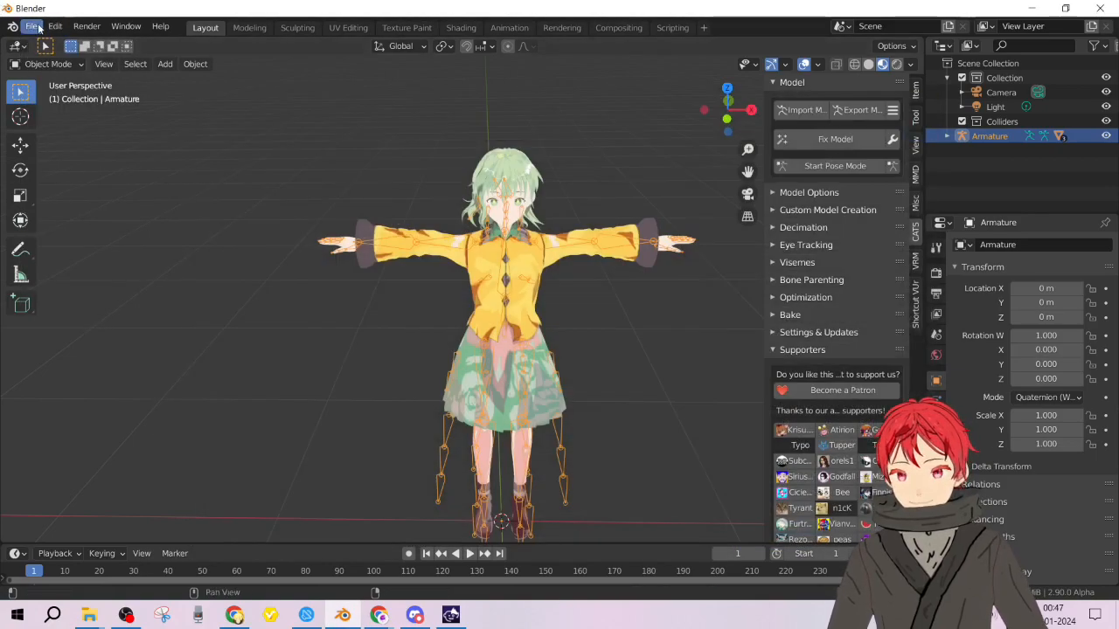
View the FBX export settings for the fixed model and leave them without exporting.
{"action": "left_click", "coordinate": [33, 26]}
{"action": "mouse_move", "coordinate": [88, 238]}
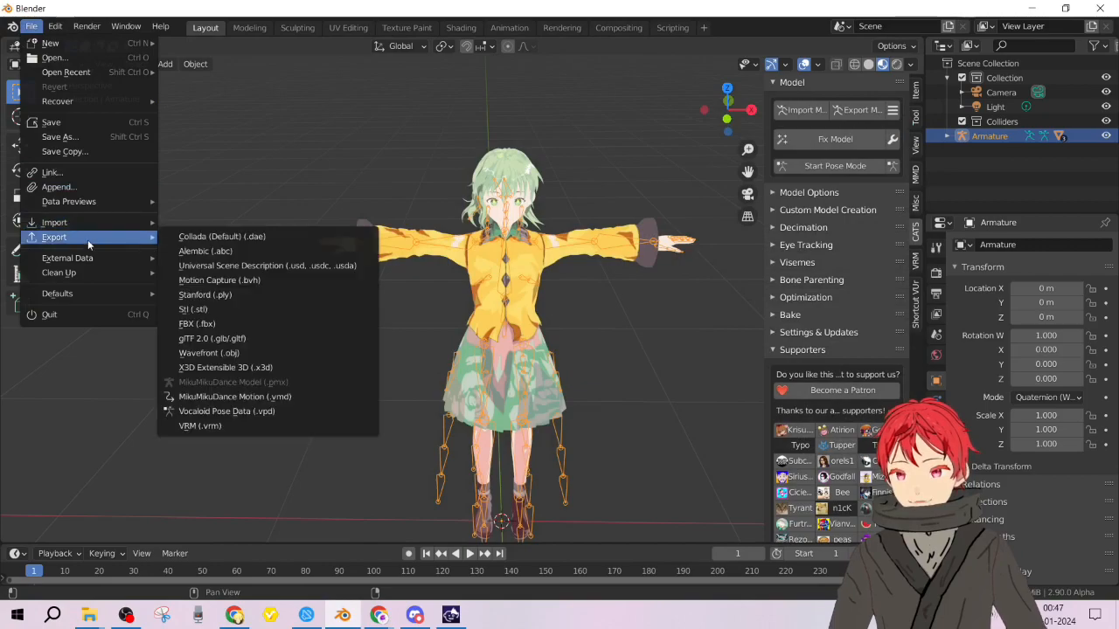
{"action": "left_click", "coordinate": [252, 324]}
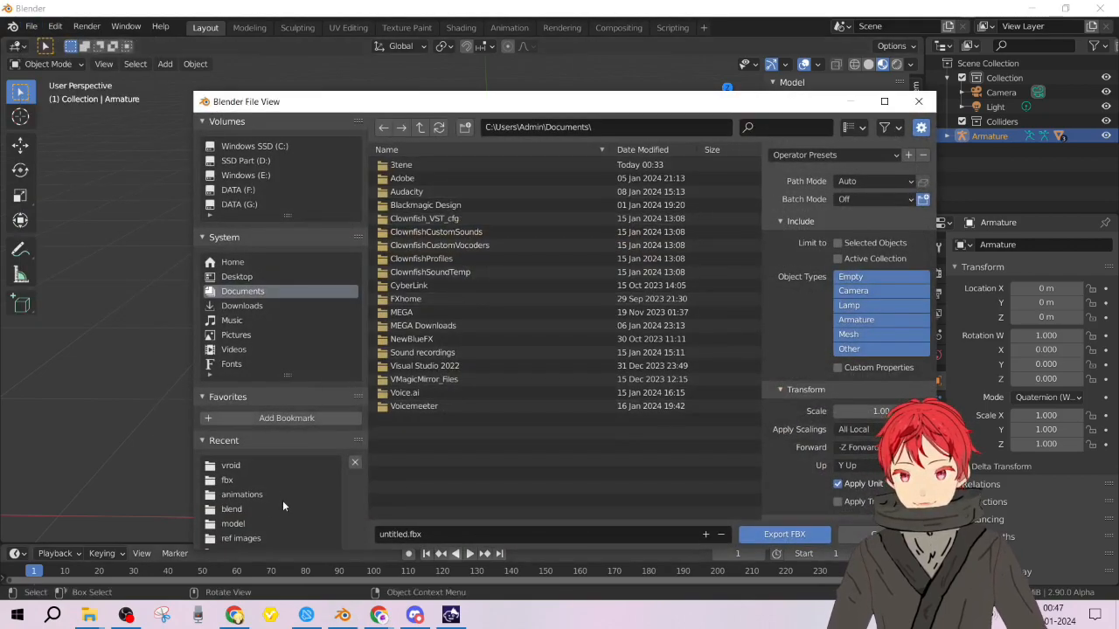
{"action": "left_click", "coordinate": [919, 102]}
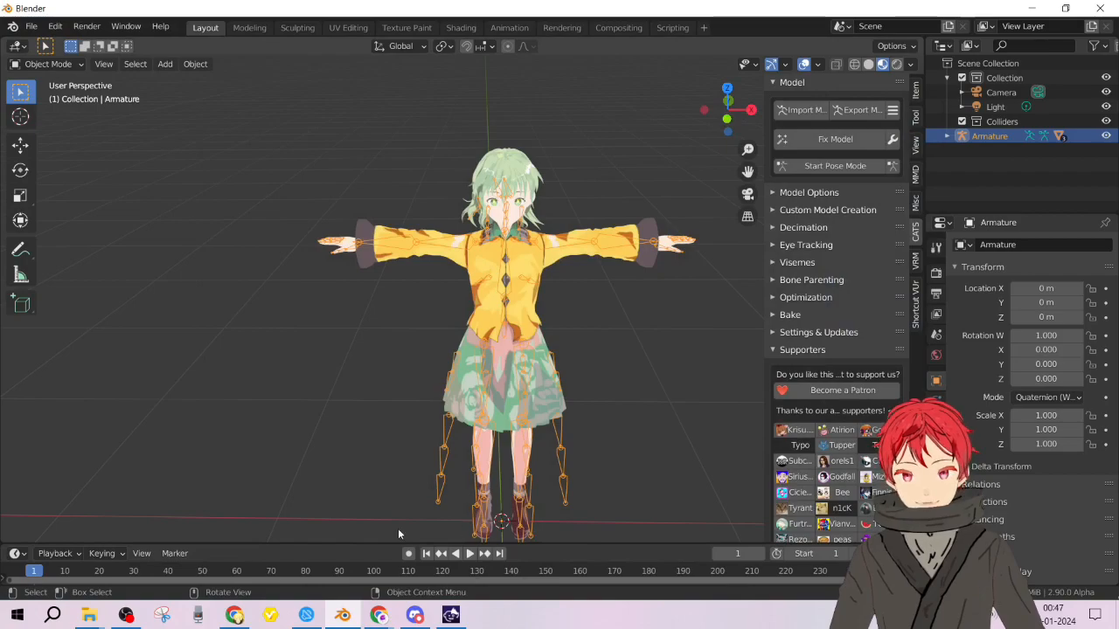
Switch to Mixamo in Chrome and look at the character upload dialog and its file picker without uploading anything.
{"action": "mouse_move", "coordinate": [379, 614]}
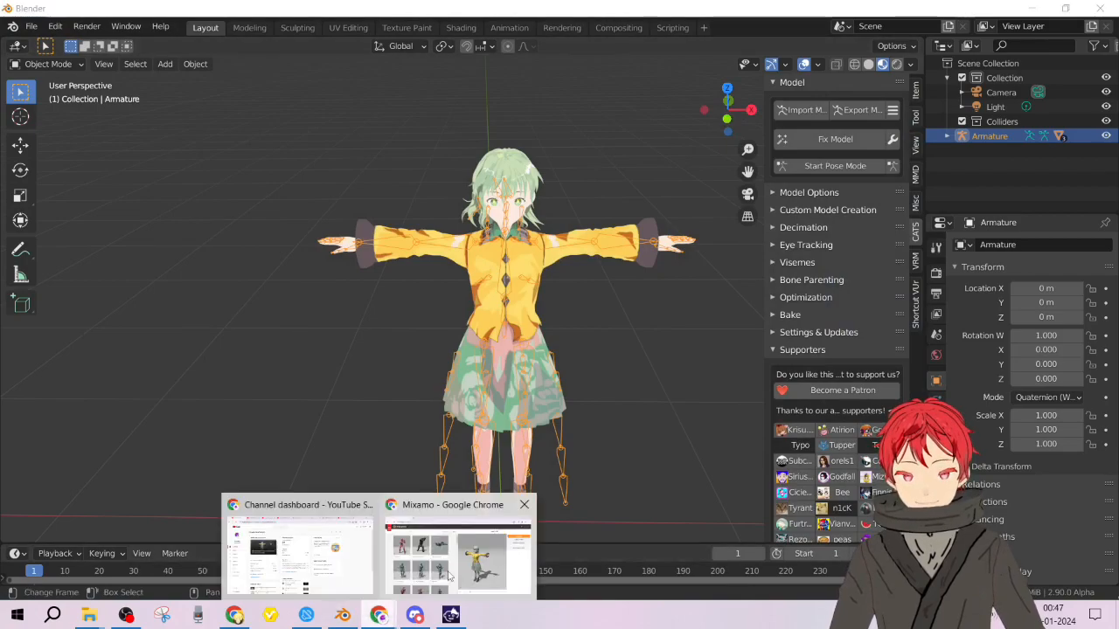
{"action": "left_click", "coordinate": [450, 542]}
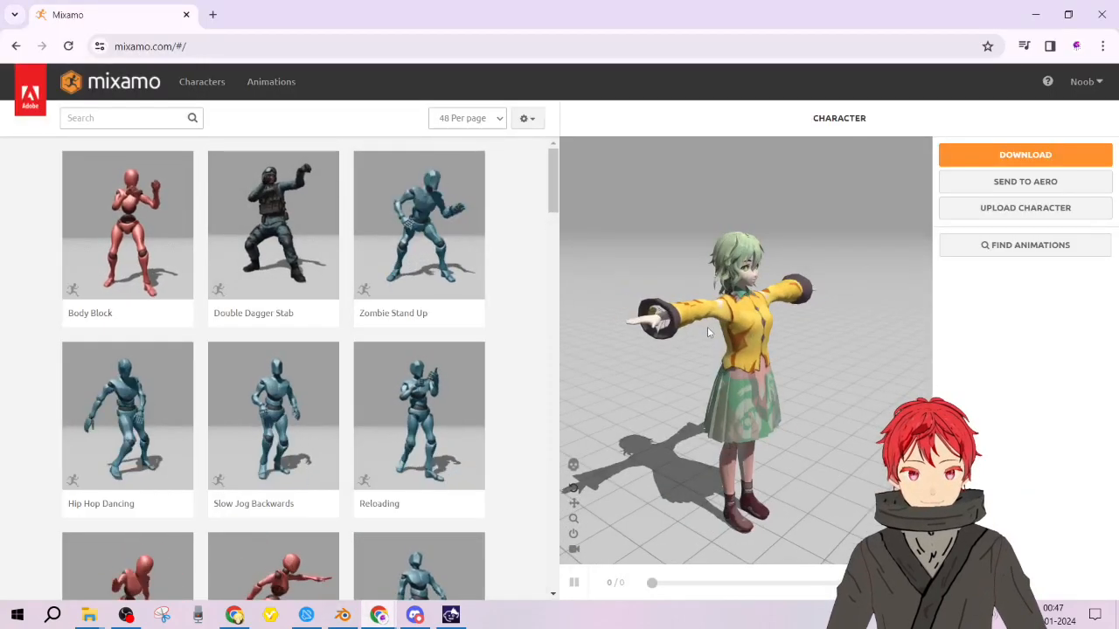
{"action": "left_click", "coordinate": [1066, 214]}
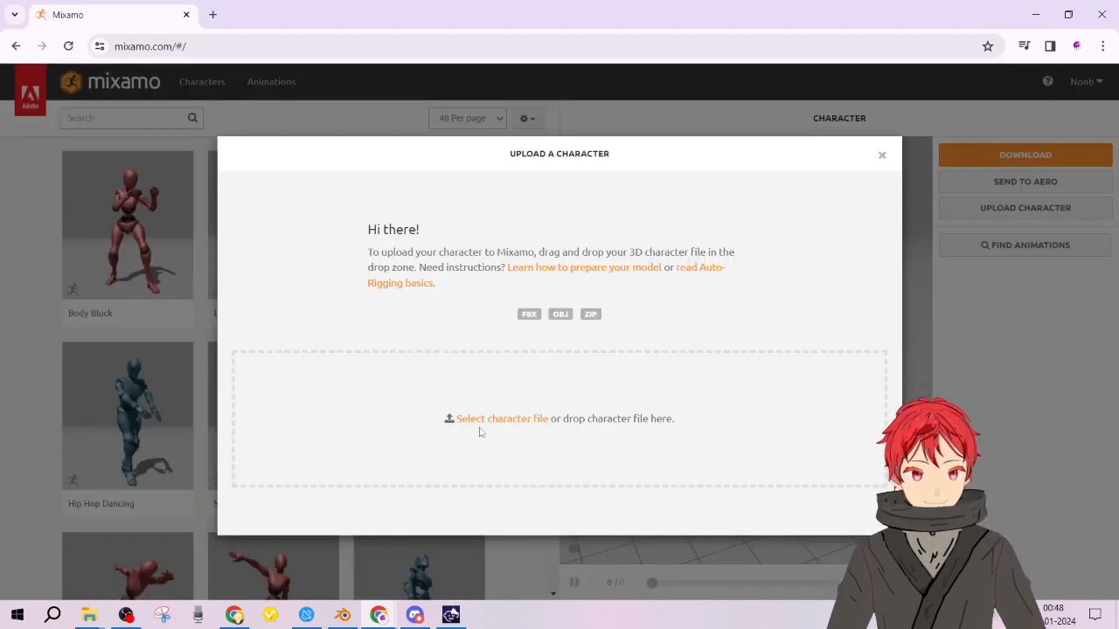
{"action": "left_click", "coordinate": [517, 420]}
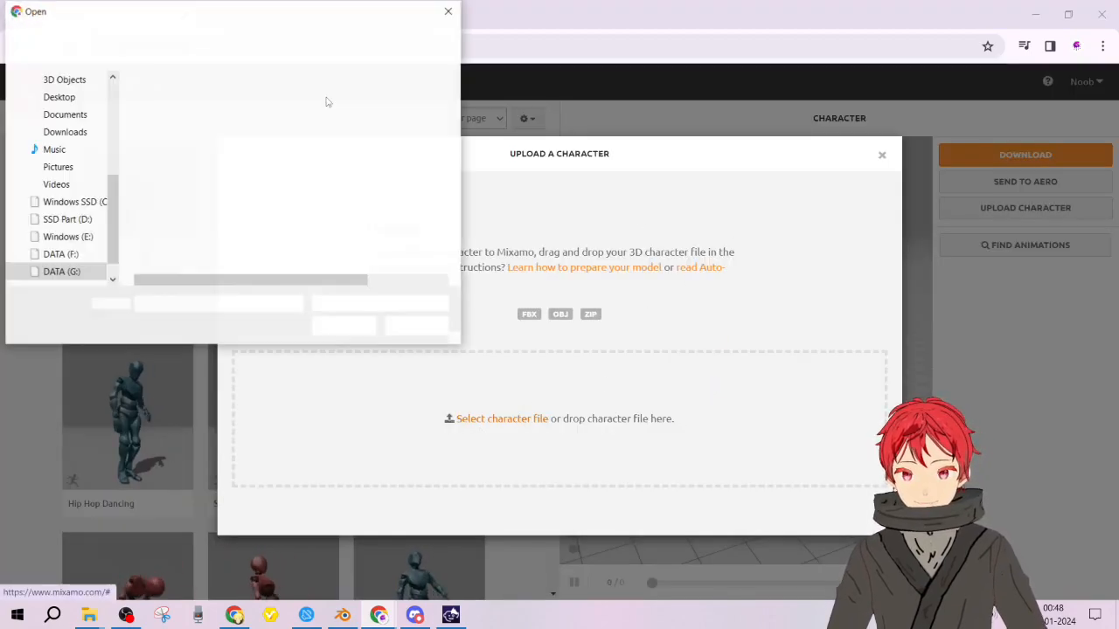
{"action": "left_click", "coordinate": [444, 10]}
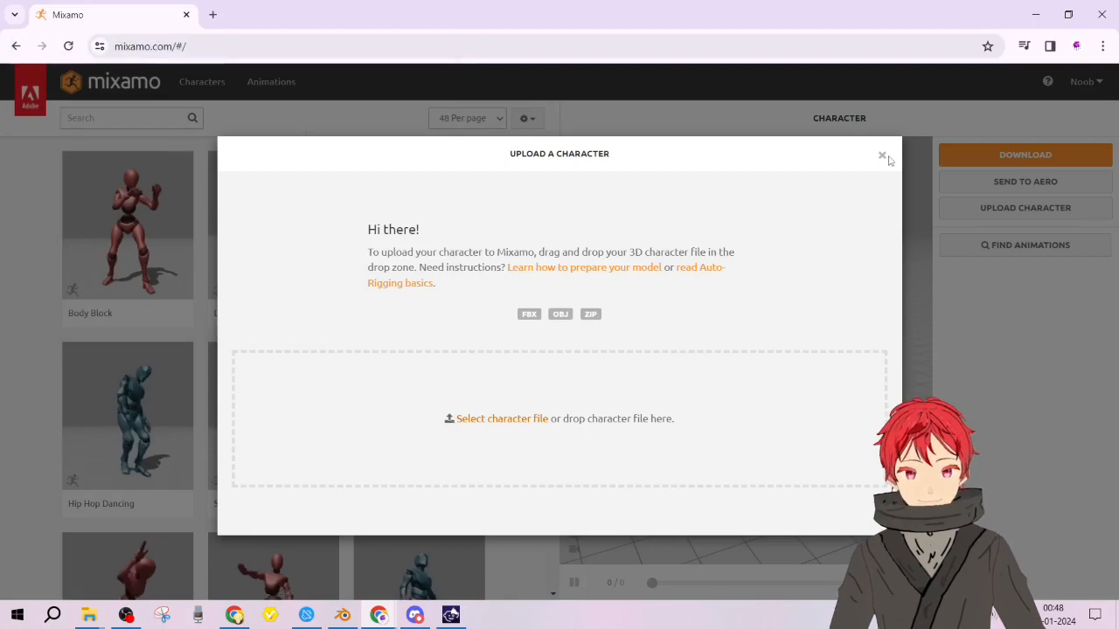
{"action": "left_click", "coordinate": [881, 155]}
Browse the Mixamo animation list and choose the Strut Walking animation for the uploaded character.
{"action": "left_click_drag", "start_coordinate": [720, 394], "coordinate": [666, 336]}
{"action": "middle_click_drag", "start_coordinate": [670, 335], "coordinate": [708, 335]}
{"action": "left_click", "coordinate": [109, 118]}
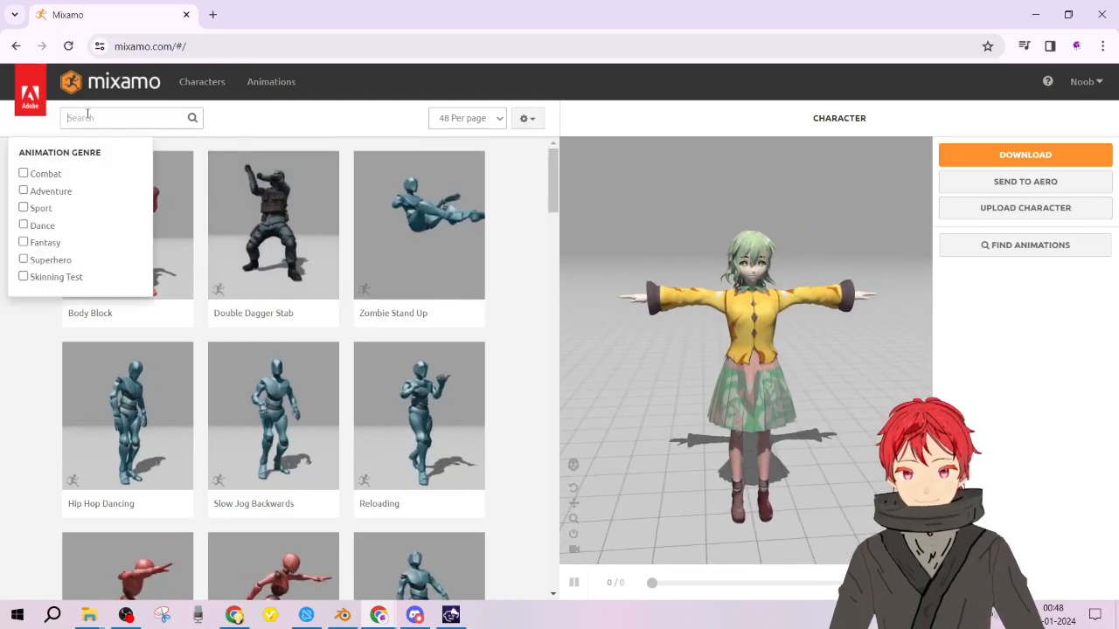
{"action": "scroll", "coordinate": [328, 337], "scroll_direction": "down", "scroll_amount": 3}
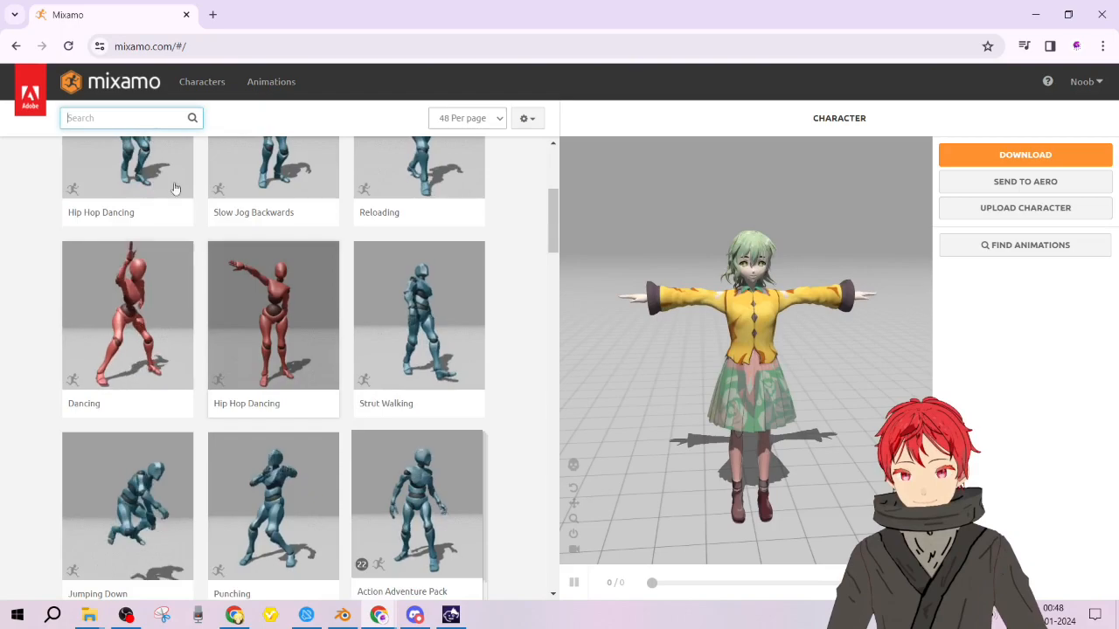
{"action": "left_click", "coordinate": [441, 339]}
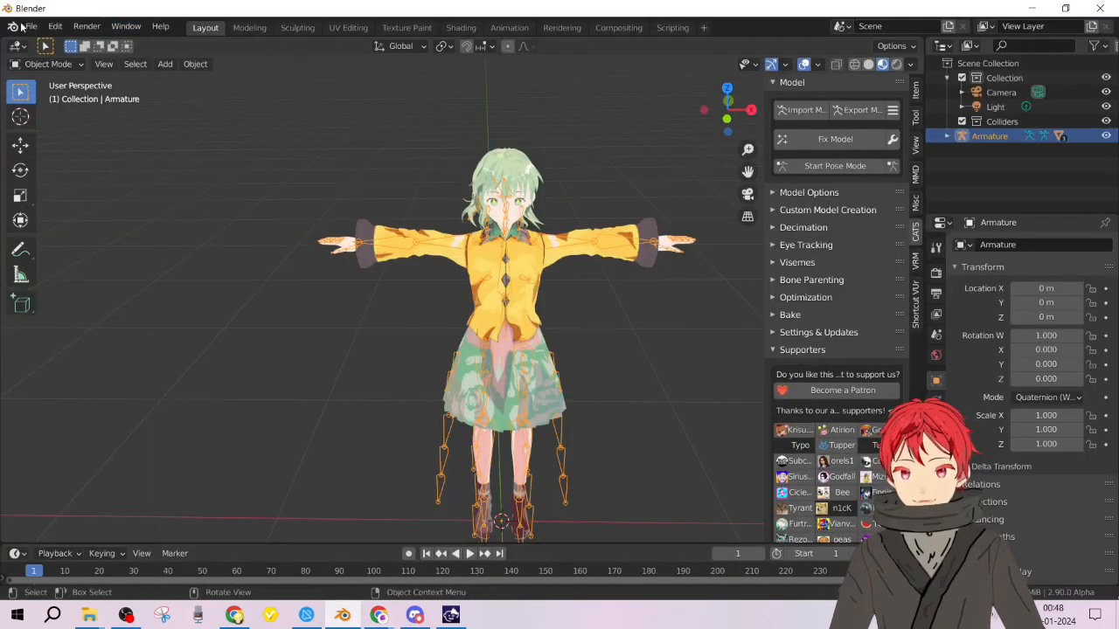
Switch to Blender and open the recent file animate.blend.
{"action": "left_click", "coordinate": [28, 26]}
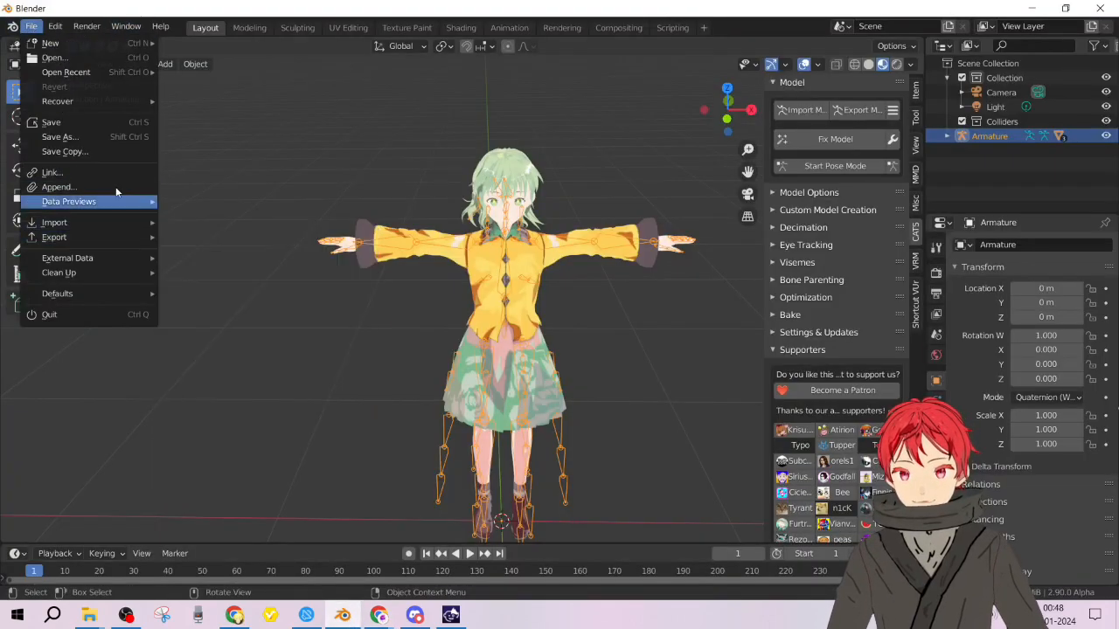
{"action": "mouse_move", "coordinate": [117, 71]}
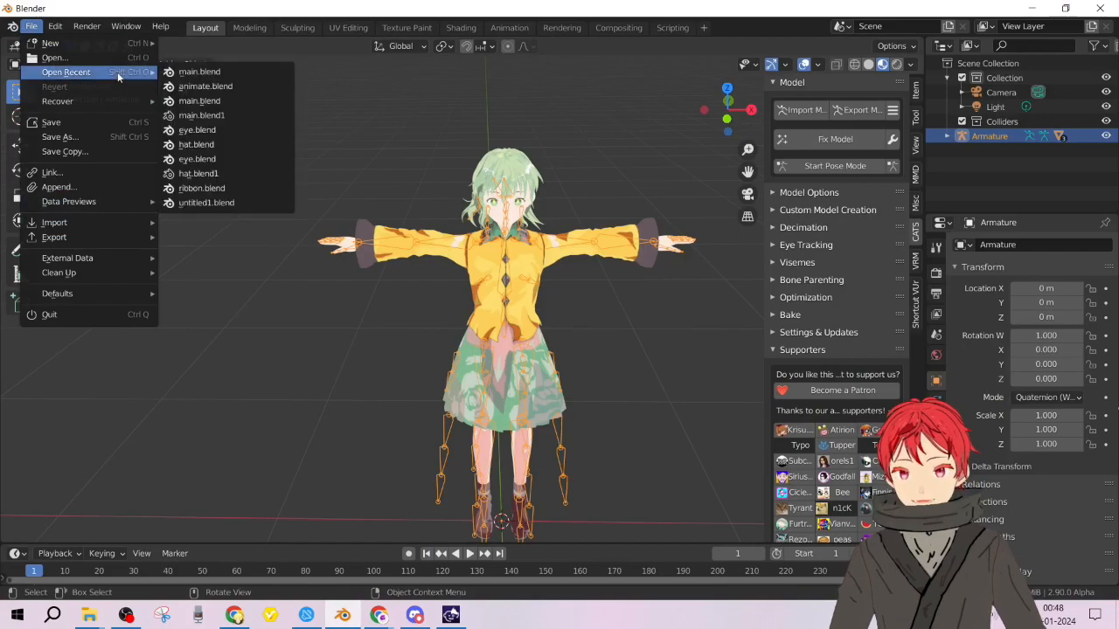
{"action": "left_click", "coordinate": [217, 90]}
{"action": "left_click", "coordinate": [584, 333]}
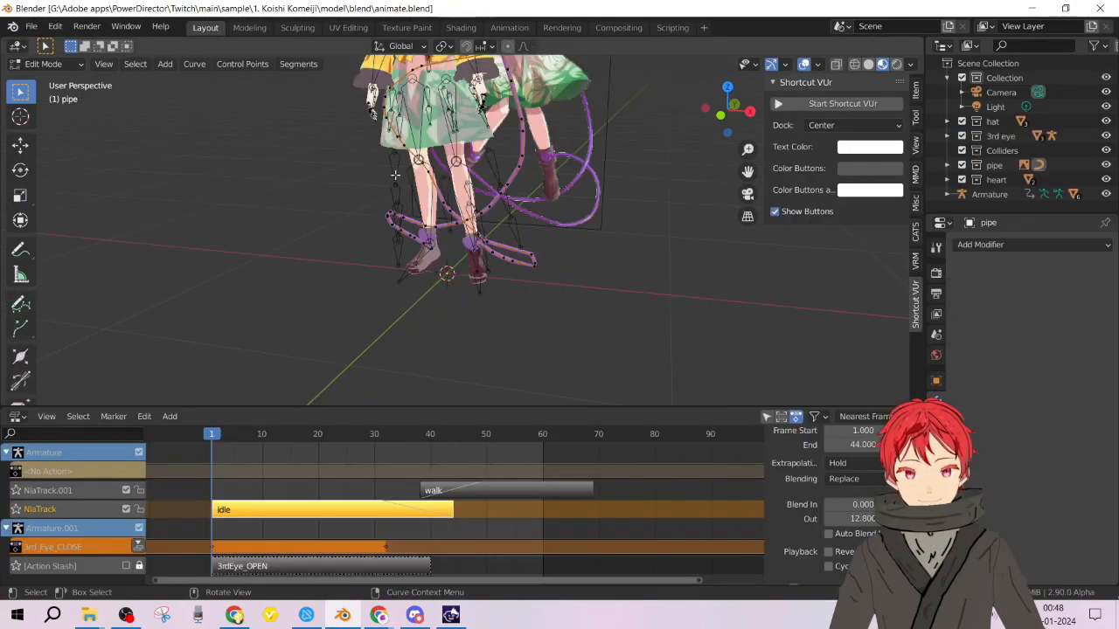
Scrub the character's idle animation to frame 41, where it overlaps the walk animation, and select the walk strip.
{"action": "middle_click_drag", "start_coordinate": [524, 296], "coordinate": [547, 317]}
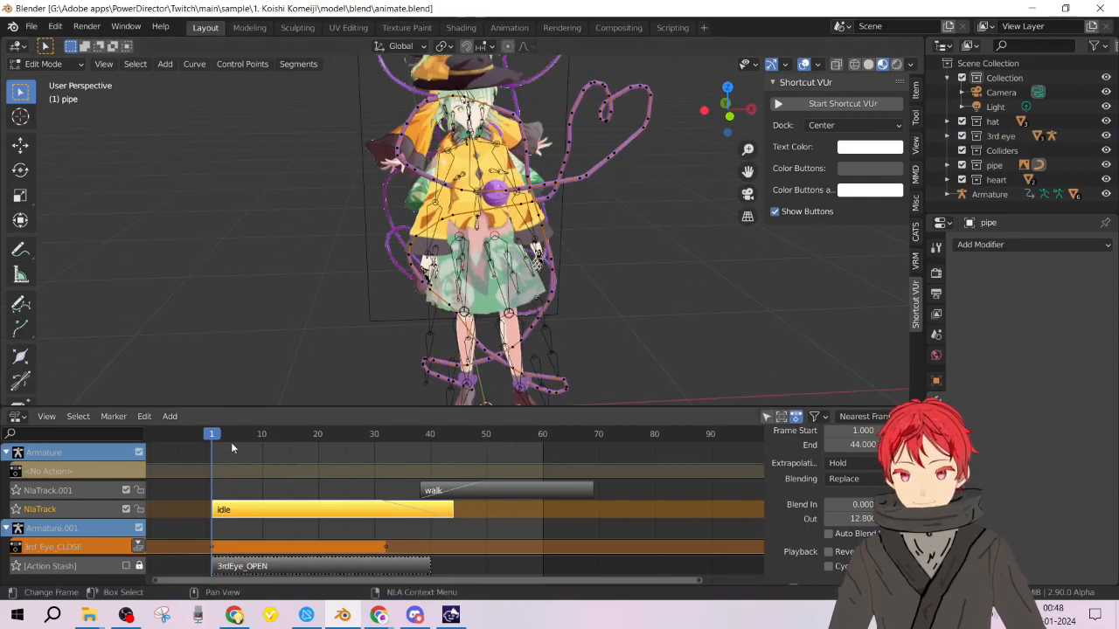
{"action": "left_click_drag", "start_coordinate": [241, 437], "coordinate": [377, 443]}
{"action": "key", "text": "space"}
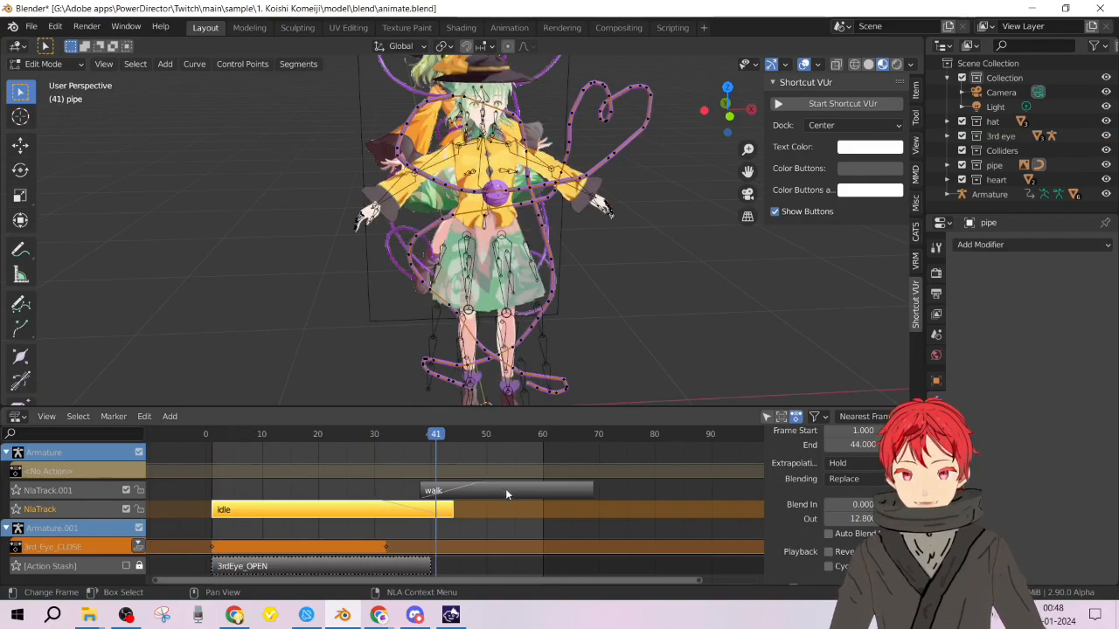
{"action": "left_click", "coordinate": [538, 491]}
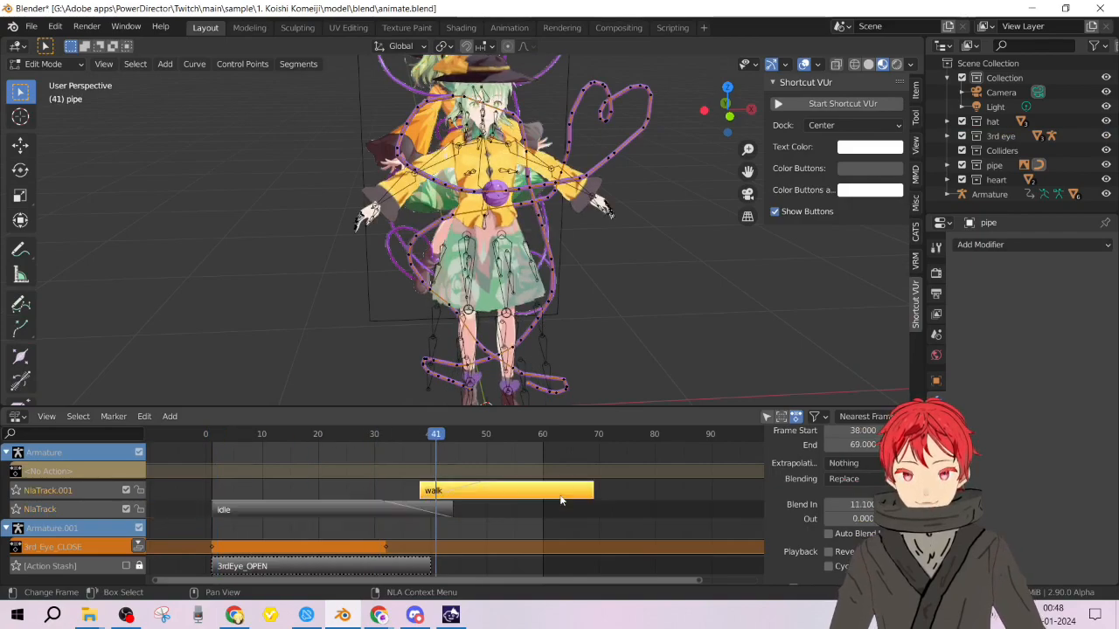
{"action": "left_click", "coordinate": [19, 418]}
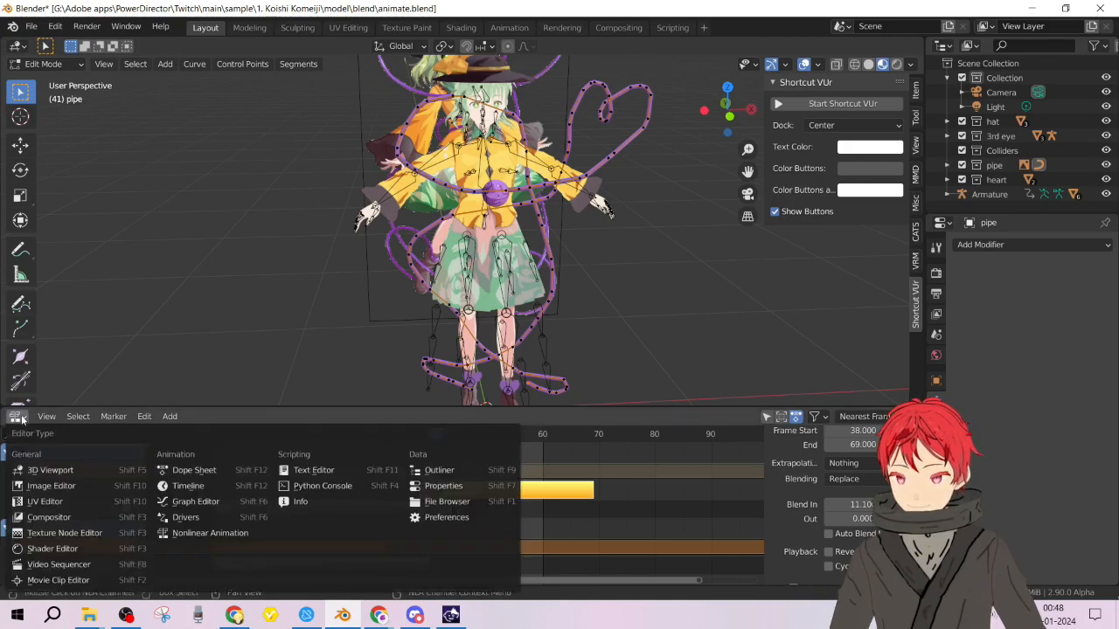
{"action": "key", "text": "Escape"}
{"action": "left_click", "coordinate": [64, 460]}
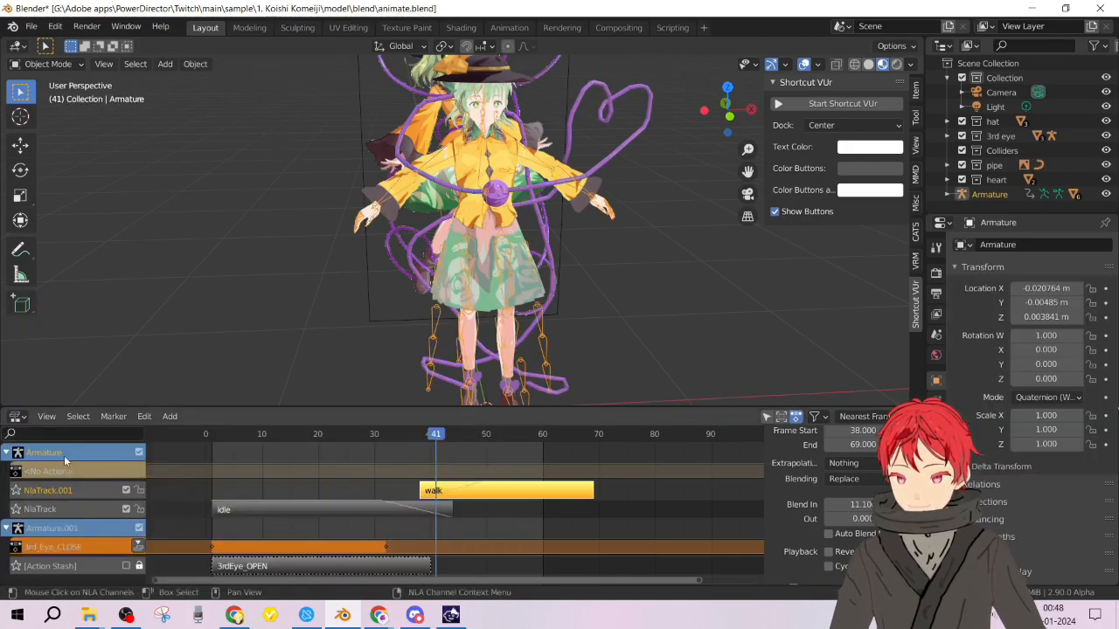
{"action": "left_click", "coordinate": [18, 417]}
{"action": "key", "text": "Escape"}
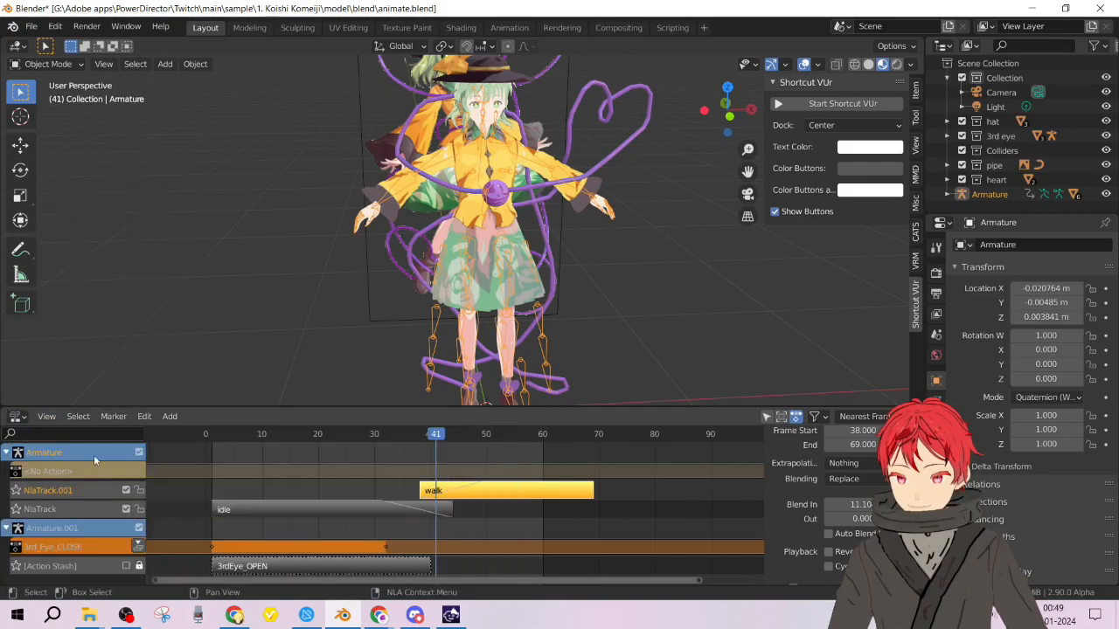
{"action": "left_click", "coordinate": [18, 417]}
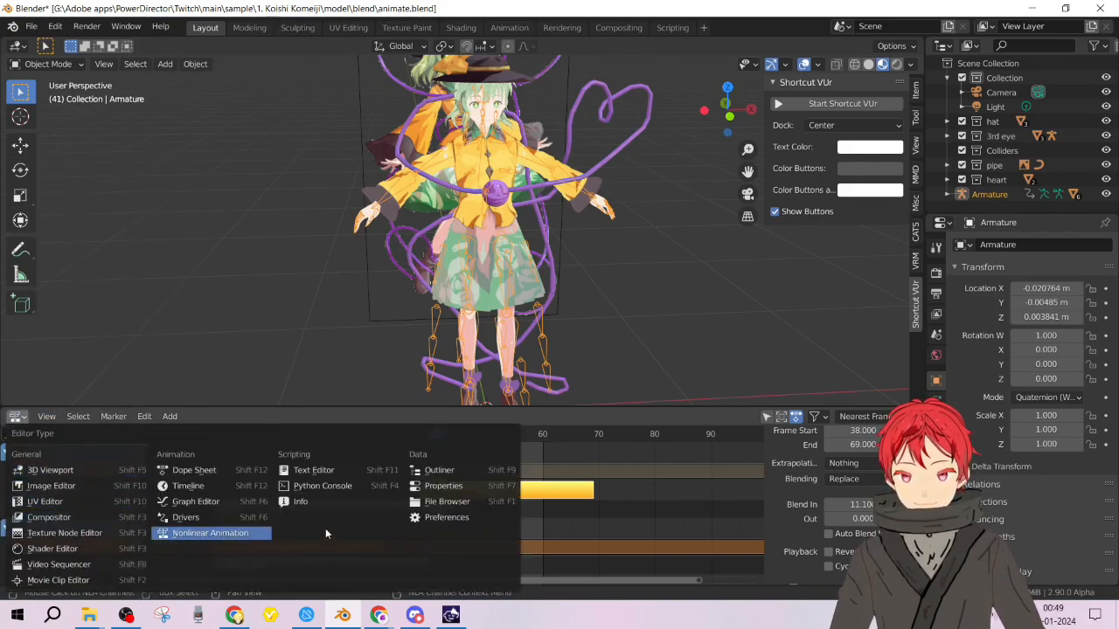
{"action": "left_click", "coordinate": [610, 504]}
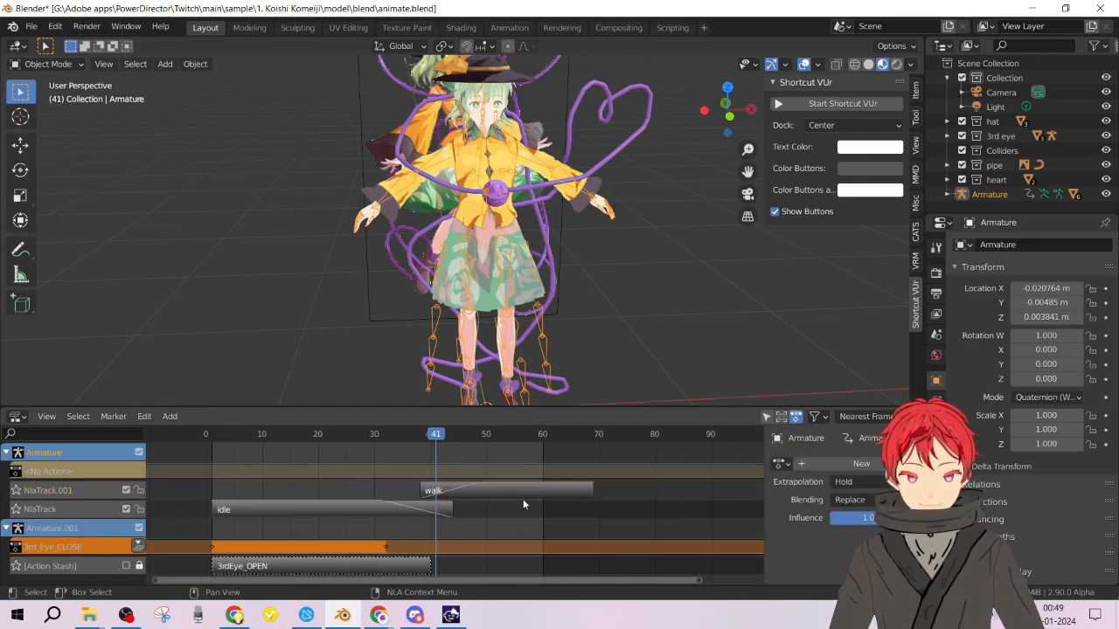
Look at the Animation workspace, return to the Layout workspace and scrub the animation back to frame 1.
{"action": "left_click", "coordinate": [505, 27]}
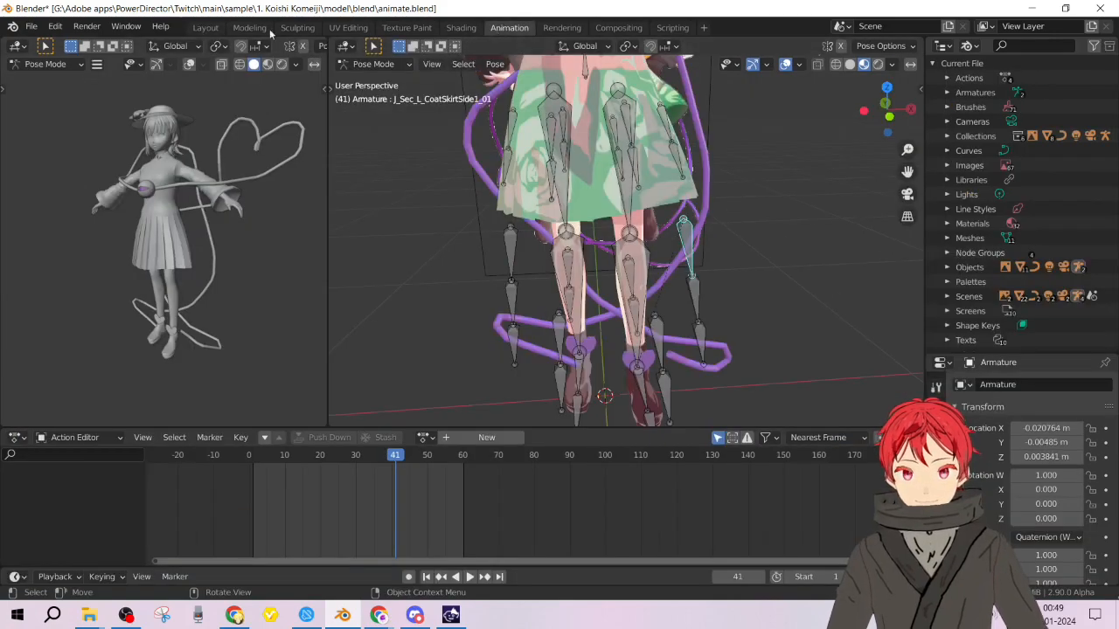
{"action": "left_click", "coordinate": [206, 27]}
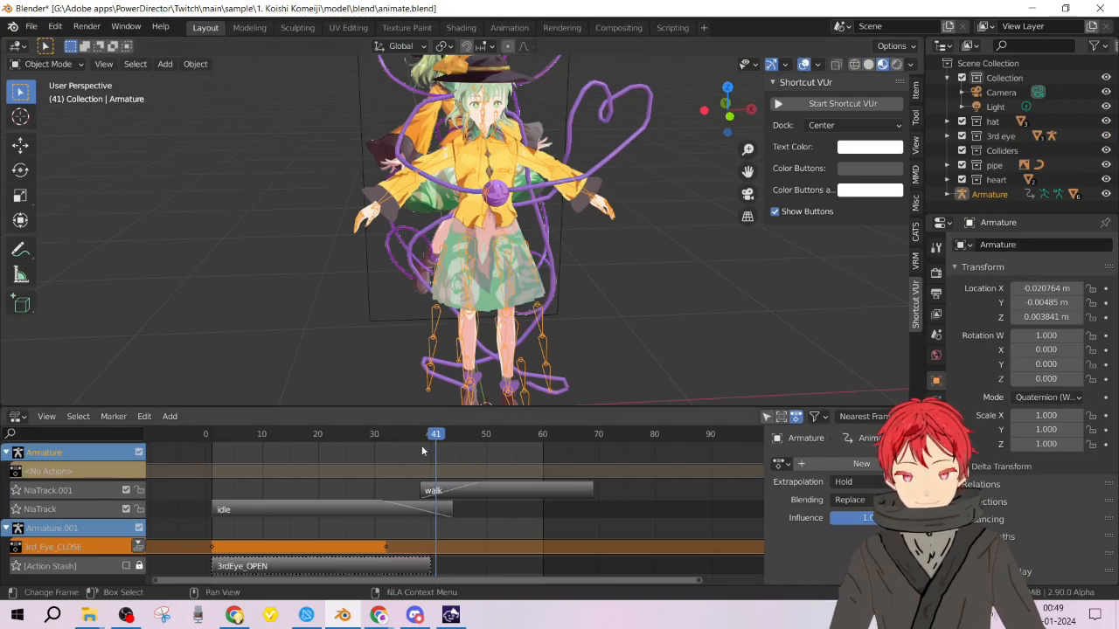
{"action": "left_click_drag", "start_coordinate": [386, 435], "coordinate": [221, 442]}
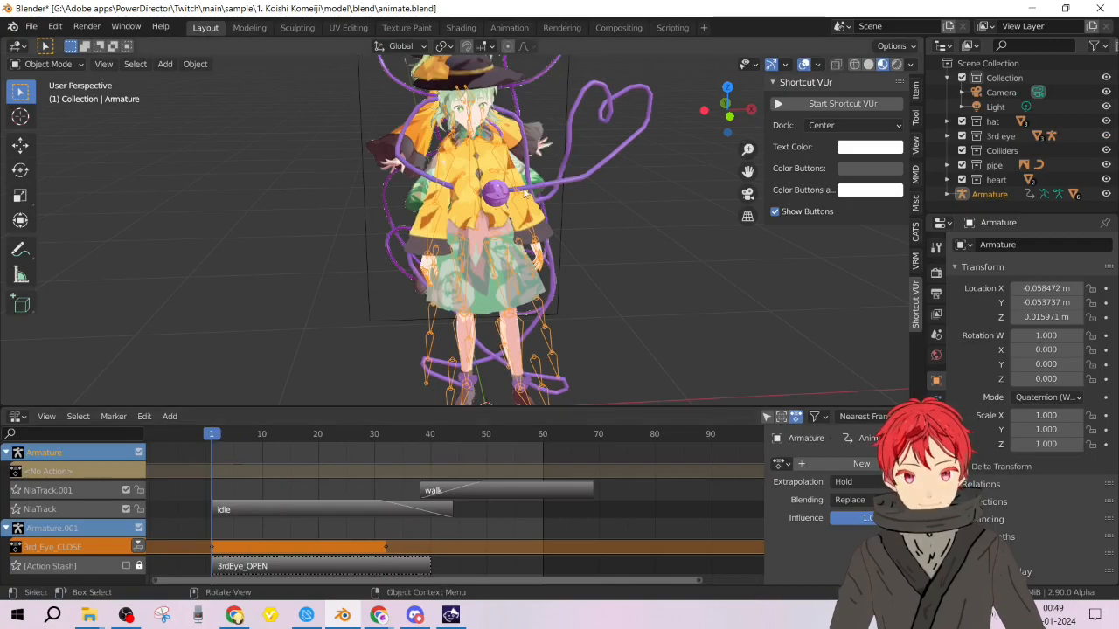
{"action": "middle_click_drag", "start_coordinate": [634, 278], "coordinate": [529, 250]}
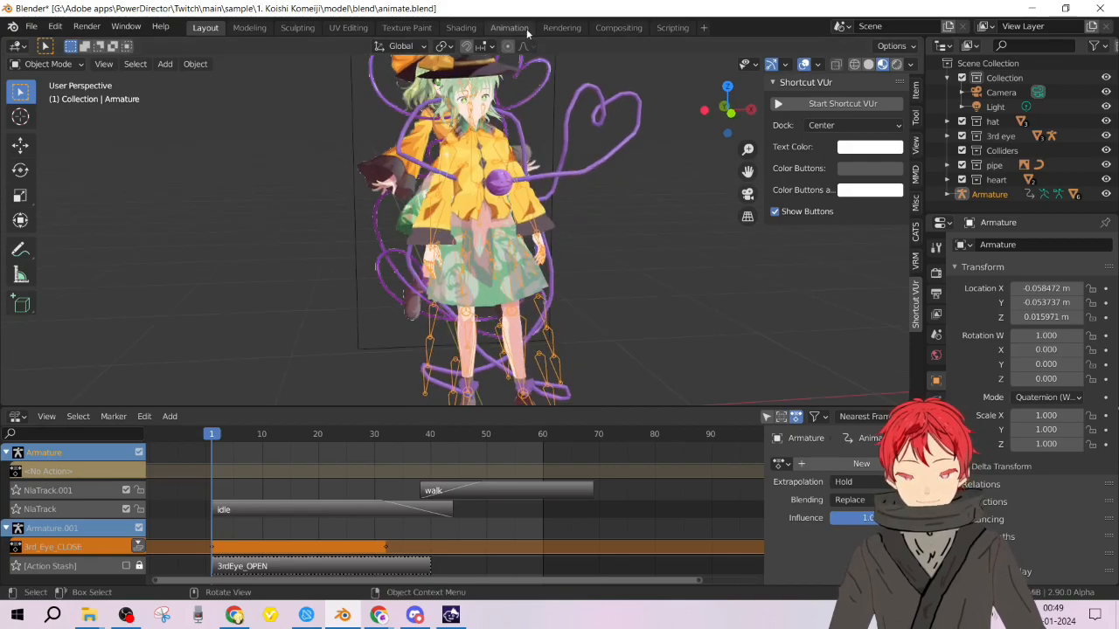
{"action": "middle_click_drag", "start_coordinate": [520, 287], "coordinate": [494, 297]}
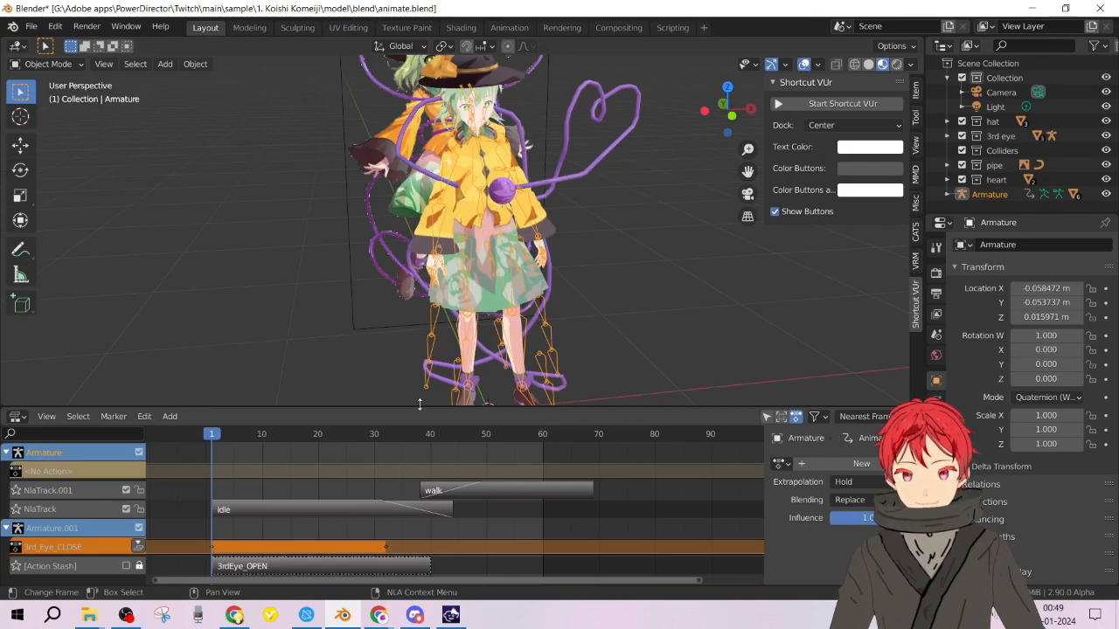
Select the purple pipe around the character's legs and play the animation to frame 49 to check its movement.
{"action": "scroll", "coordinate": [493, 350], "scroll_direction": "up", "scroll_amount": 3}
{"action": "middle_click_drag", "start_coordinate": [494, 367], "coordinate": [498, 241], "text": "shift"}
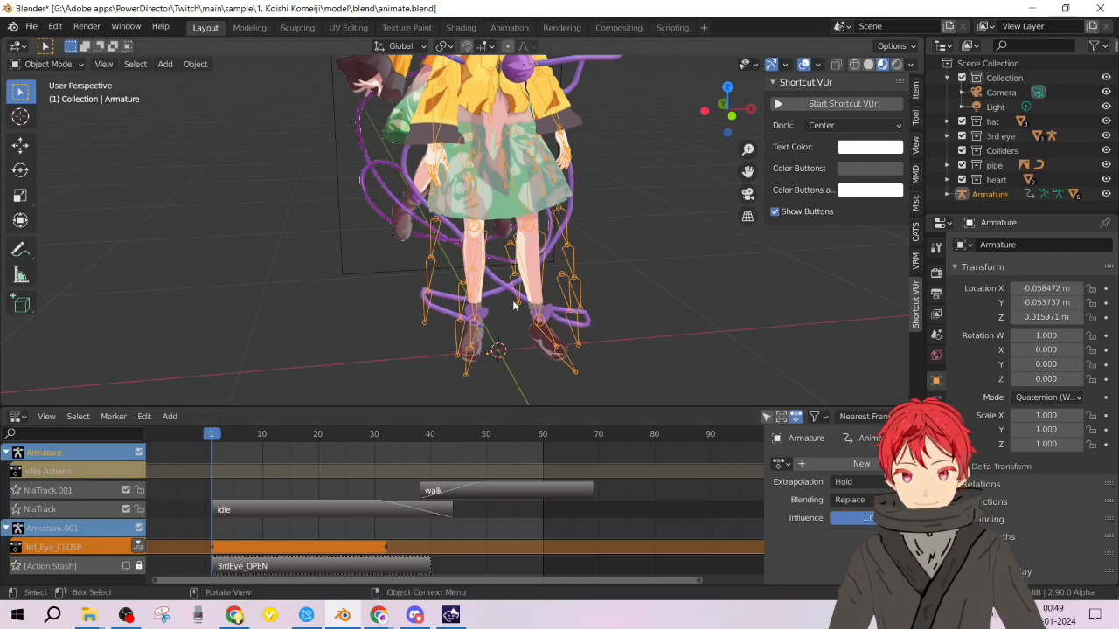
{"action": "left_click", "coordinate": [451, 320]}
{"action": "middle_click_drag", "start_coordinate": [564, 278], "coordinate": [570, 335]}
{"action": "key", "text": "space"}
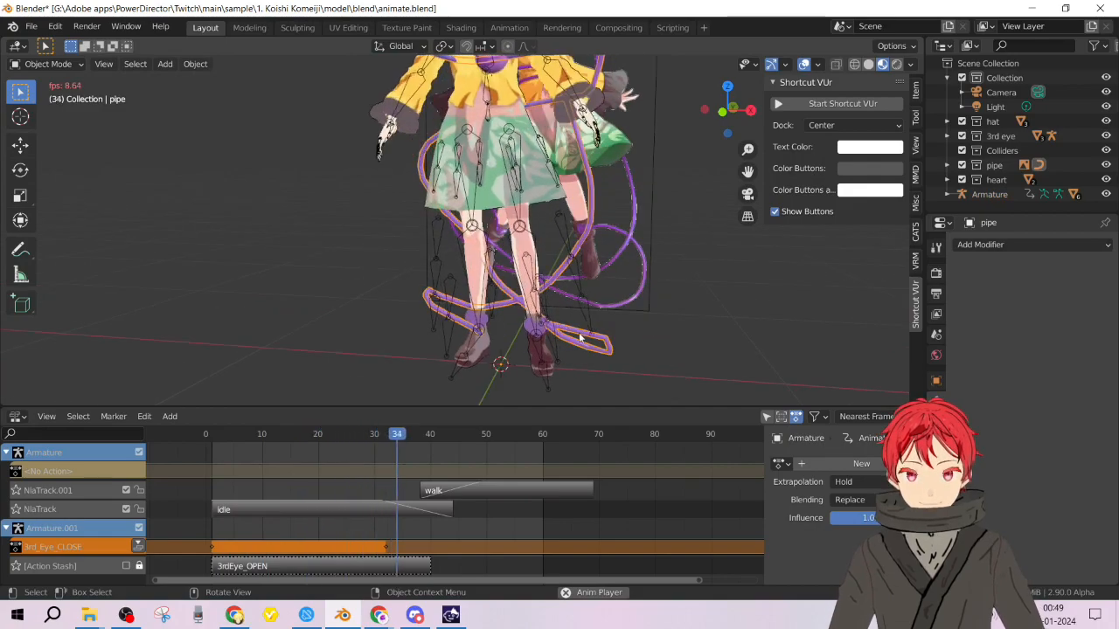
{"action": "key", "text": "space"}
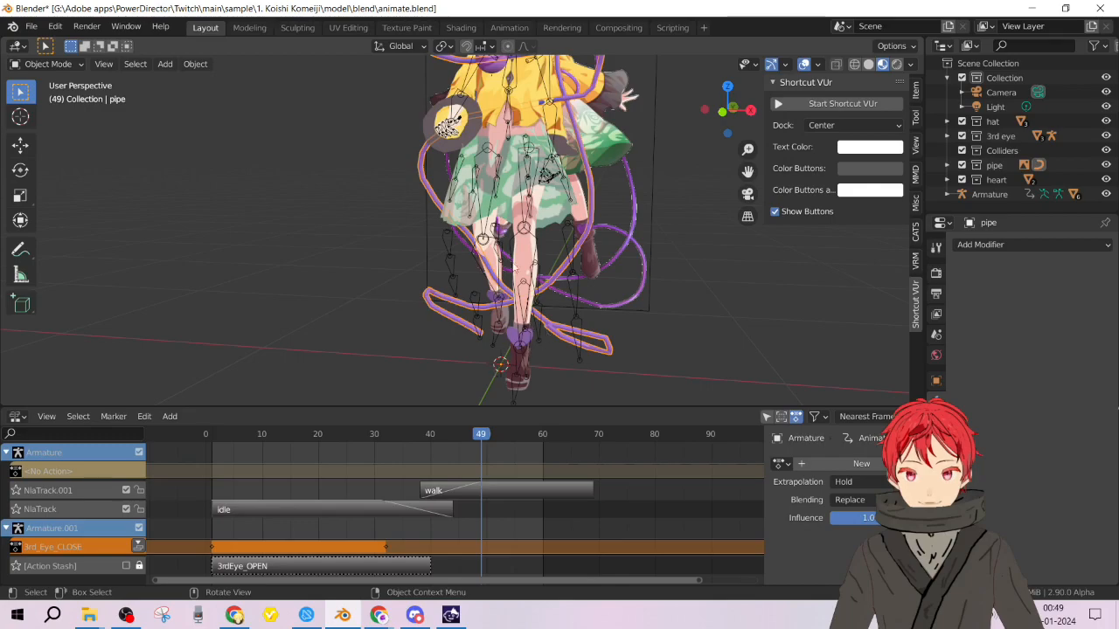
Scrub the animation back to frame 1 with the whole character in view.
{"action": "scroll", "coordinate": [516, 267], "scroll_direction": "down", "scroll_amount": 4}
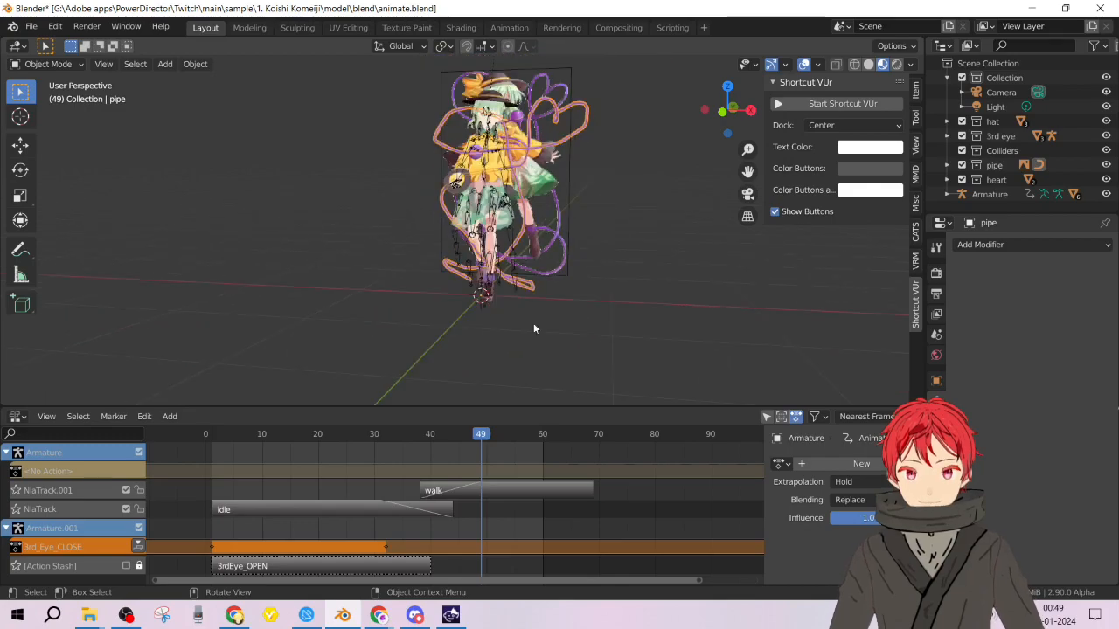
{"action": "left_click_drag", "start_coordinate": [476, 436], "coordinate": [338, 443]}
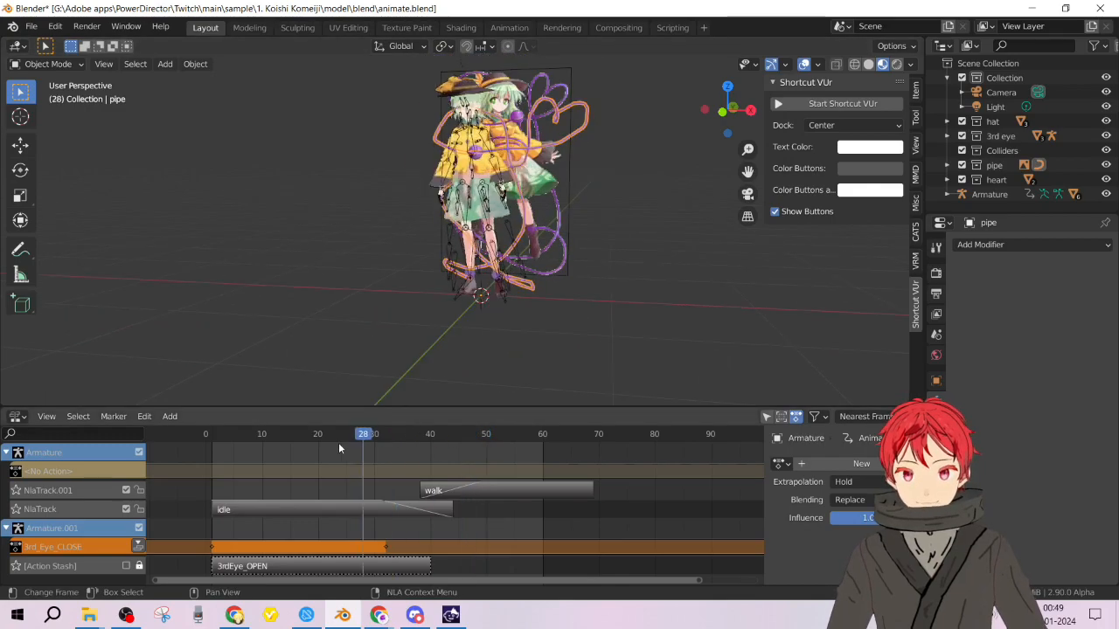
{"action": "left_click_drag", "start_coordinate": [233, 445], "coordinate": [212, 446]}
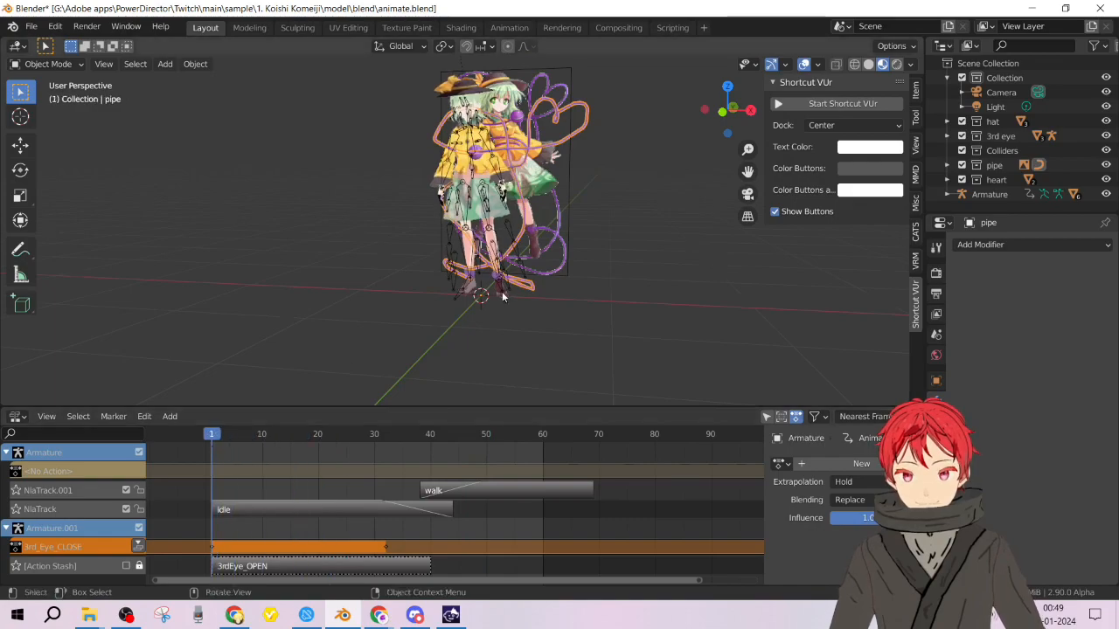
Examine the character's ankles up close, selecting the Armature and the purple pipe in turn.
{"action": "scroll", "coordinate": [502, 291], "scroll_direction": "up", "scroll_amount": 5}
{"action": "middle_click_drag", "start_coordinate": [603, 359], "coordinate": [516, 361]}
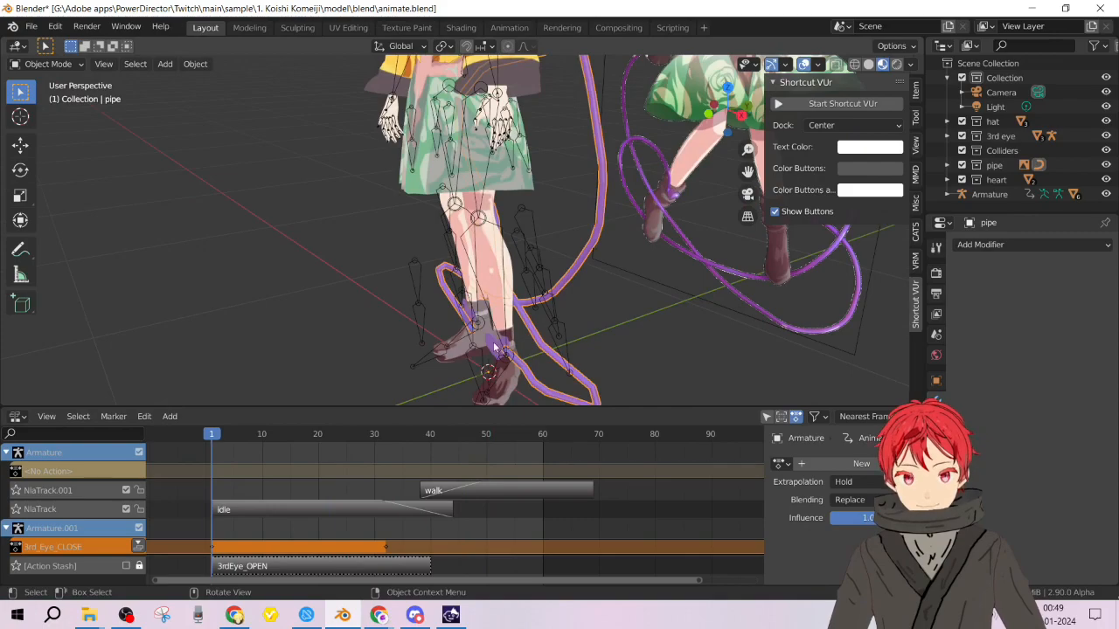
{"action": "left_click", "coordinate": [494, 348]}
{"action": "middle_click_drag", "start_coordinate": [529, 347], "coordinate": [617, 336]}
{"action": "left_click", "coordinate": [543, 303]}
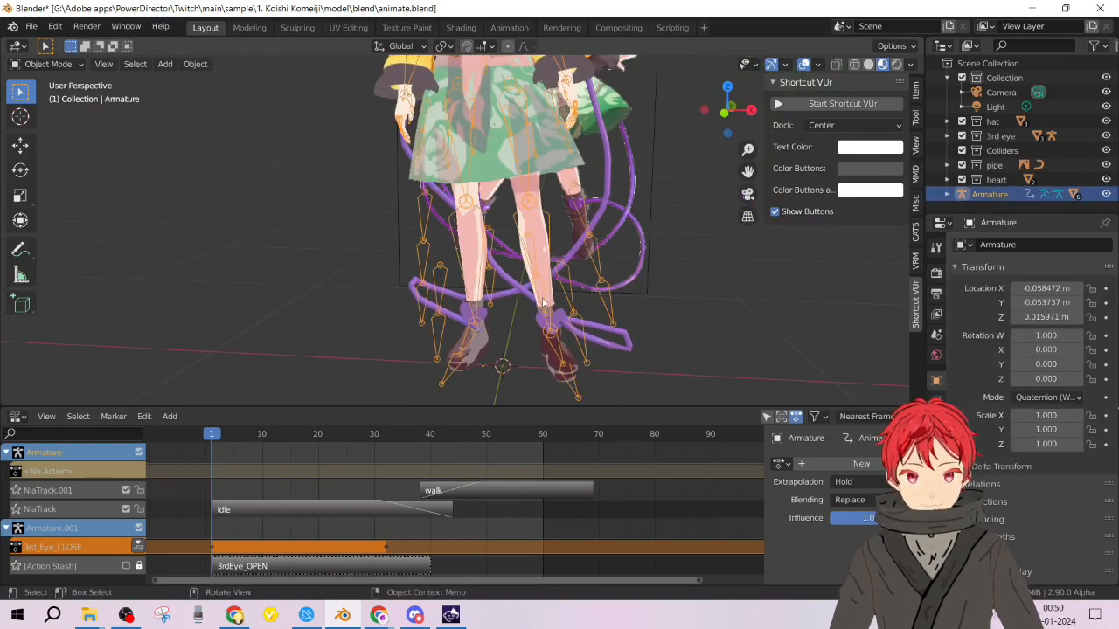
{"action": "left_click", "coordinate": [559, 325]}
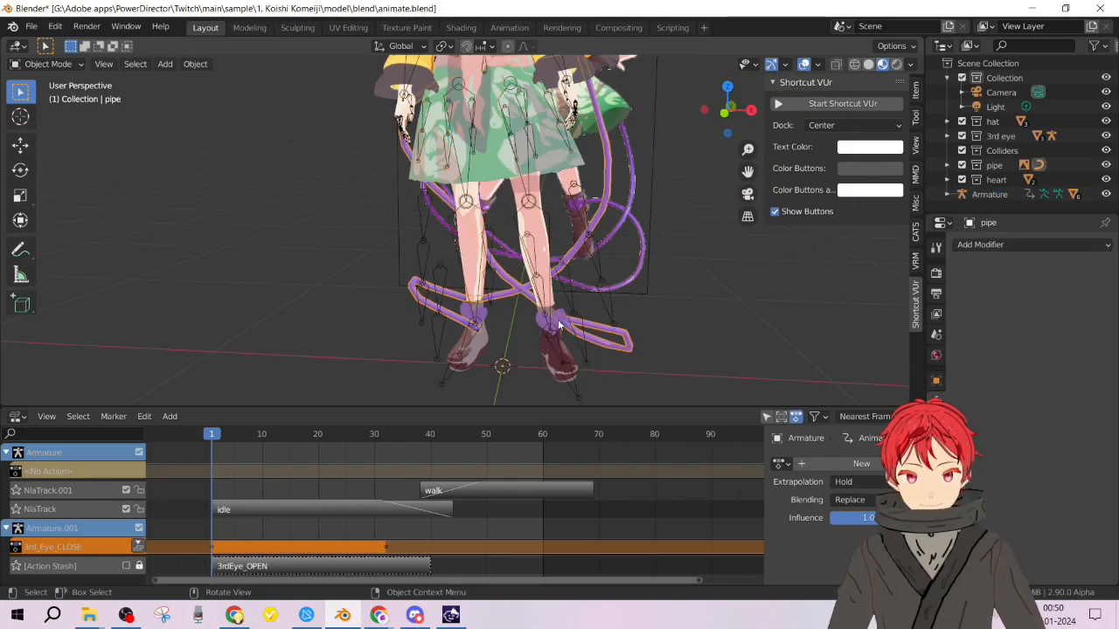
Remove the Mirror modifier from both ankle heart meshes, Plane.001 and Plane.
{"action": "left_click", "coordinate": [543, 327]}
{"action": "mouse_move", "coordinate": [601, 346]}
{"action": "middle_mouse_down"}
{"action": "mouse_move", "coordinate": [650, 350]}
{"action": "mouse_move", "coordinate": [552, 312]}
{"action": "mouse_move", "coordinate": [598, 330]}
{"action": "middle_mouse_up"}
{"action": "middle_click_drag", "start_coordinate": [499, 335], "coordinate": [542, 335]}
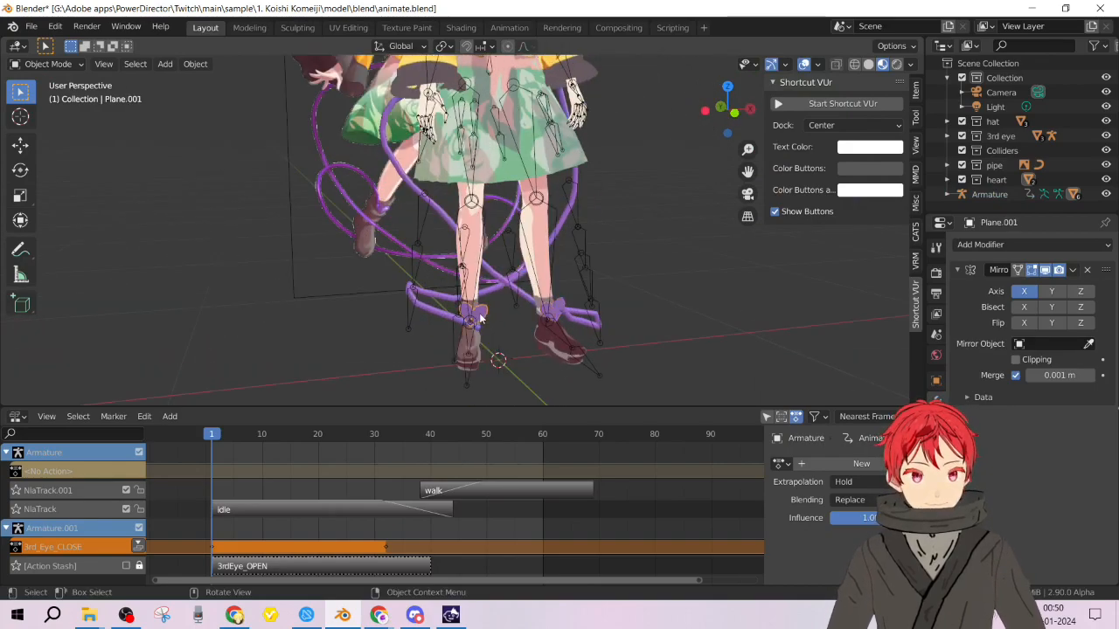
{"action": "left_click", "coordinate": [1087, 270]}
{"action": "middle_click_drag", "start_coordinate": [514, 311], "coordinate": [570, 306]}
{"action": "left_click", "coordinate": [570, 306]}
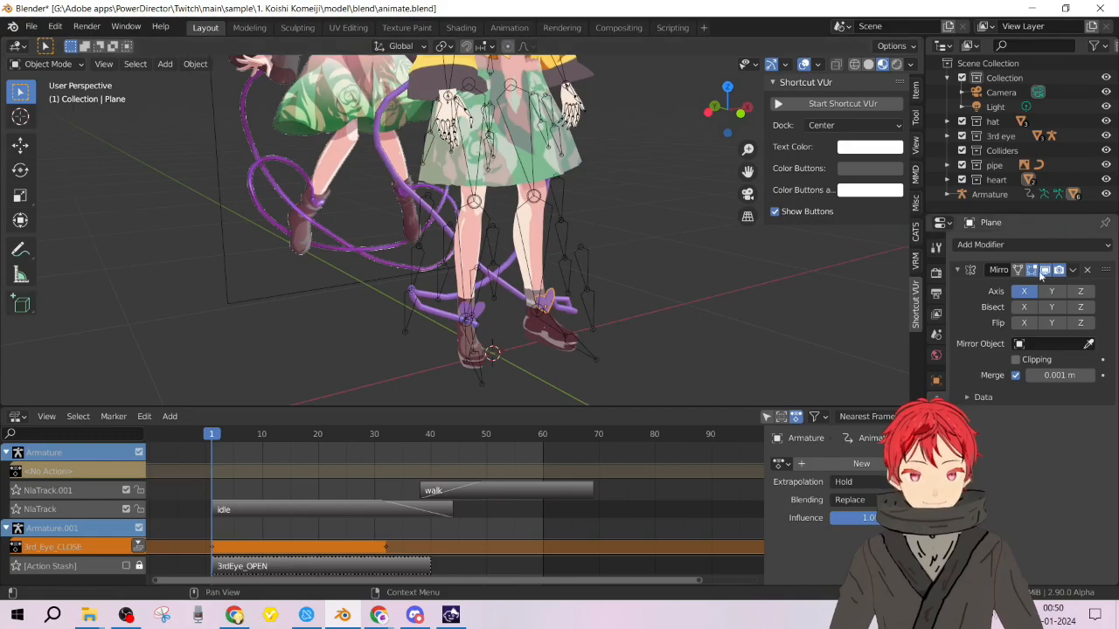
{"action": "left_click", "coordinate": [1086, 271]}
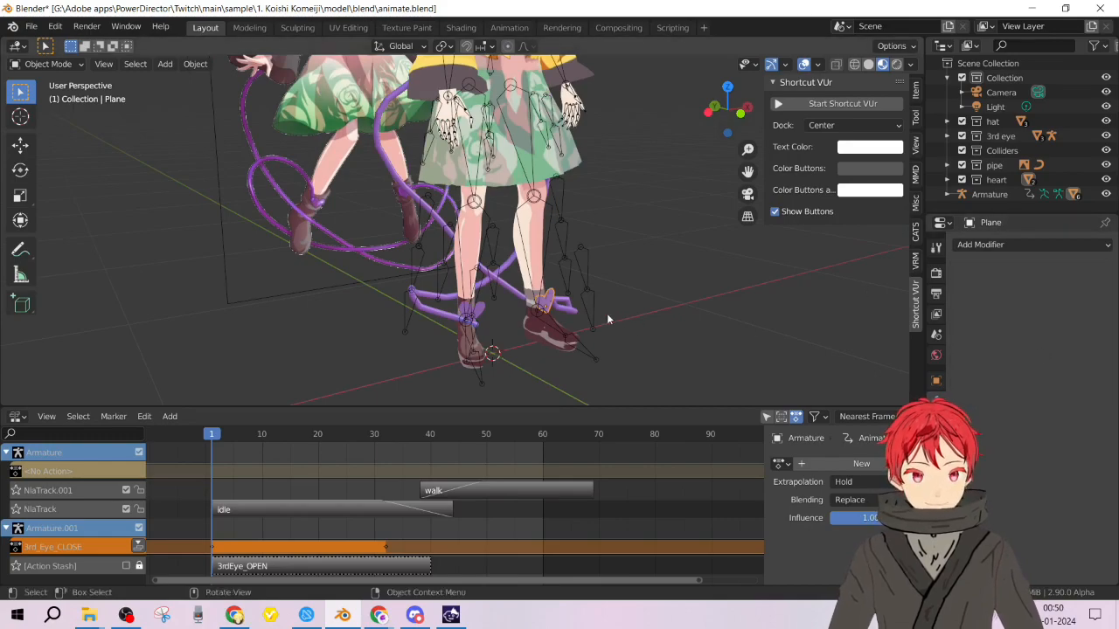
{"action": "middle_click_drag", "start_coordinate": [607, 313], "coordinate": [569, 325]}
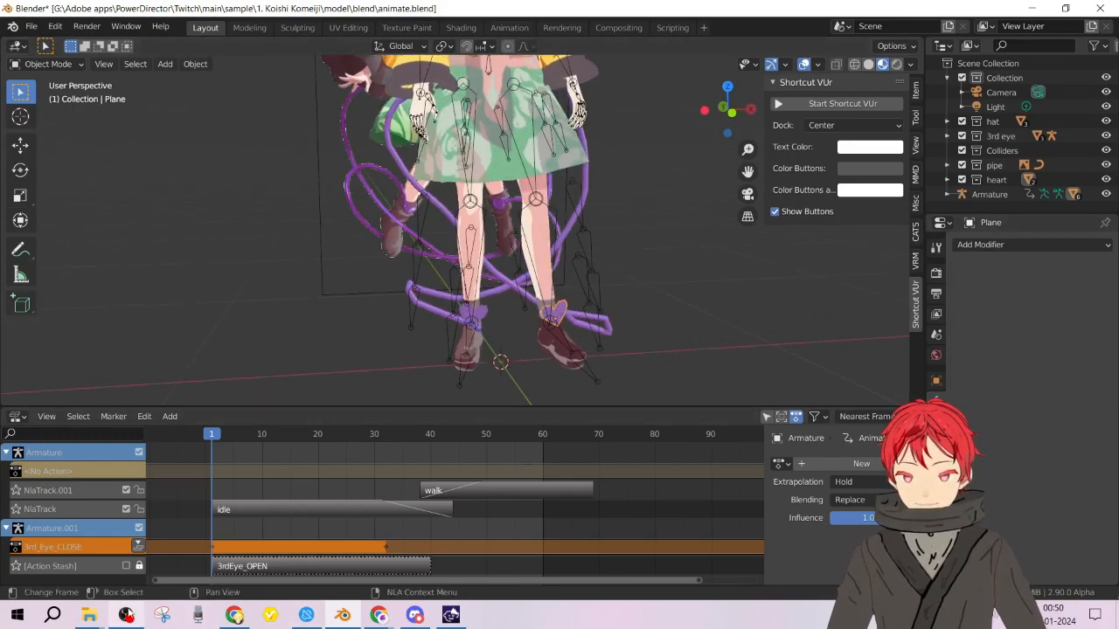
{"action": "left_click", "coordinate": [126, 615]}
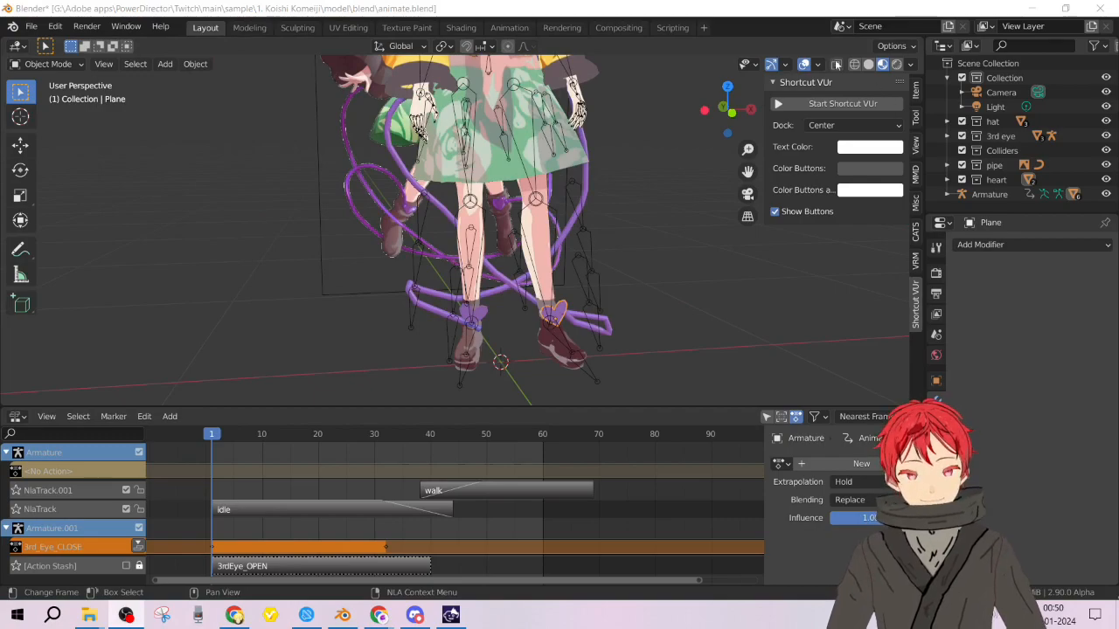
{"action": "left_click", "coordinate": [774, 24]}
Select the Body mesh and the ankle heart in turn to compare their modifiers.
{"action": "middle_click_drag", "start_coordinate": [498, 297], "coordinate": [527, 318]}
{"action": "scroll", "coordinate": [527, 317], "scroll_direction": "up", "scroll_amount": 3}
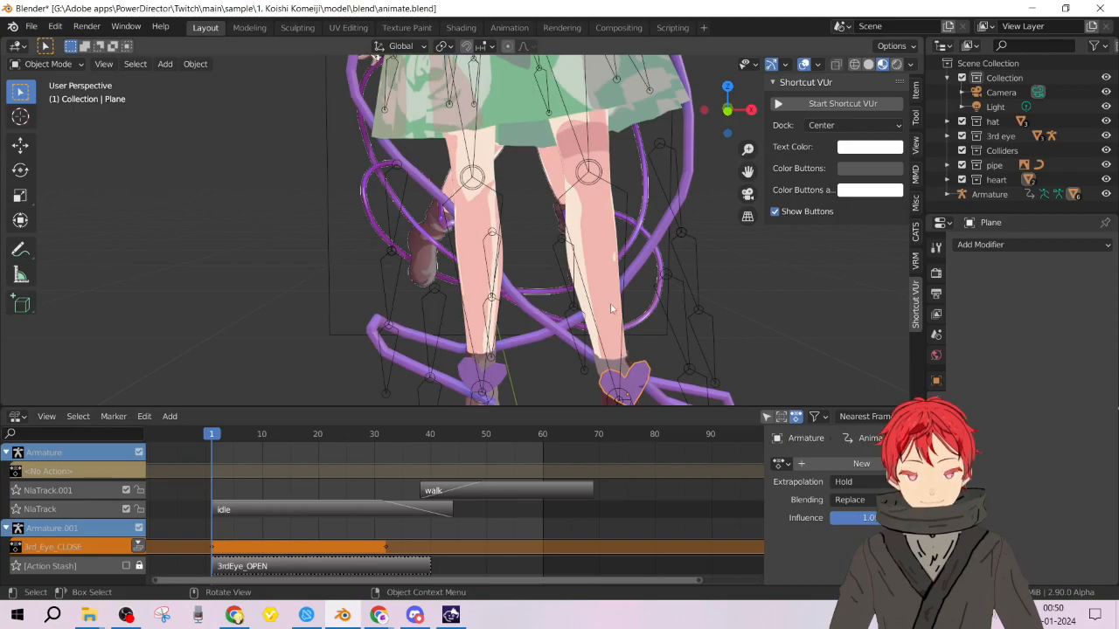
{"action": "left_click", "coordinate": [616, 345]}
{"action": "scroll", "coordinate": [617, 344], "scroll_direction": "down", "scroll_amount": 3}
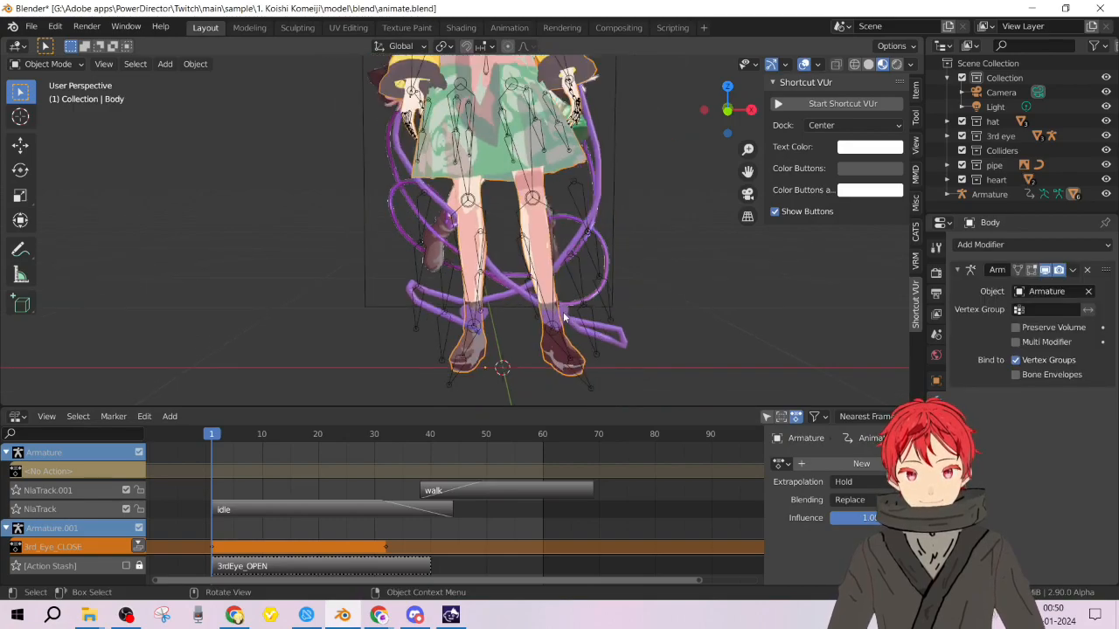
{"action": "left_click", "coordinate": [564, 319]}
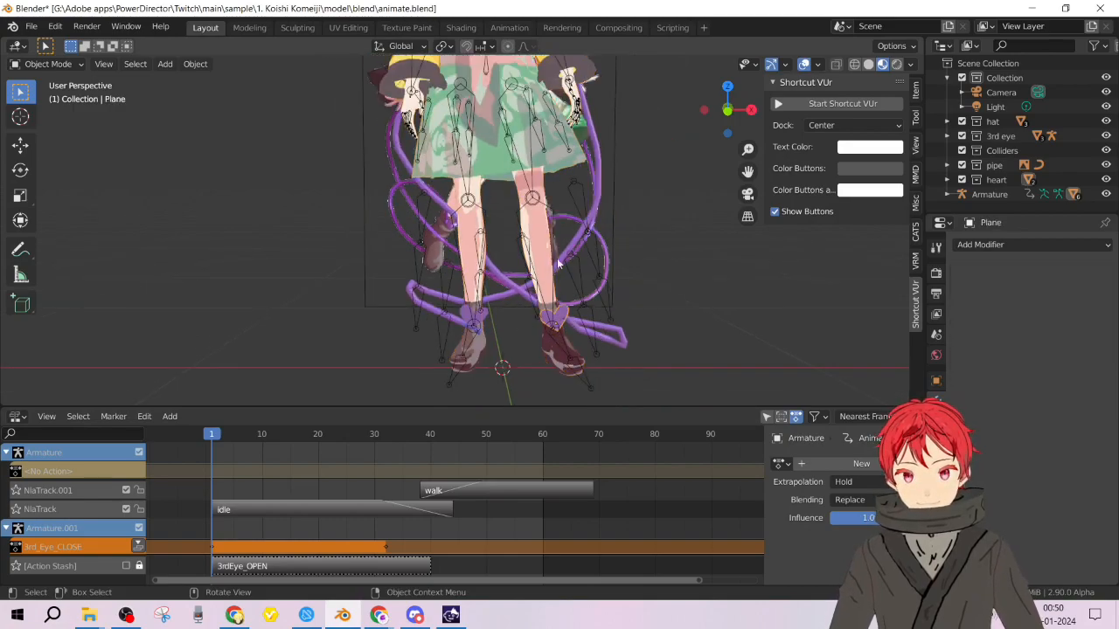
{"action": "left_click", "coordinate": [548, 228]}
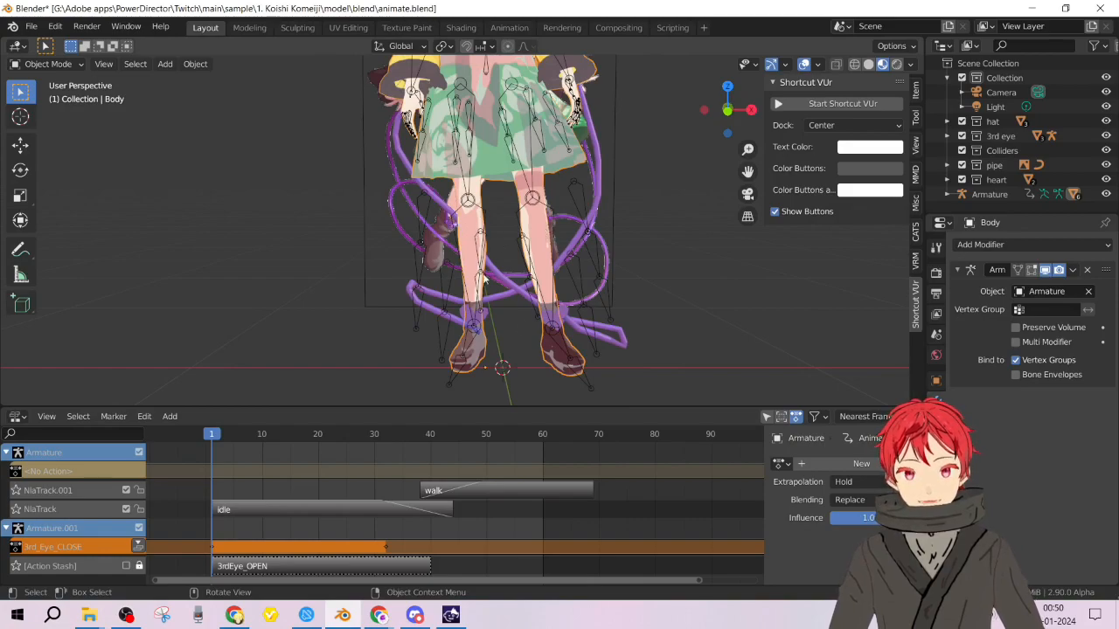
Select the purple pipe that wraps around the character's ankles.
{"action": "scroll", "coordinate": [456, 265], "scroll_direction": "up", "scroll_amount": 4}
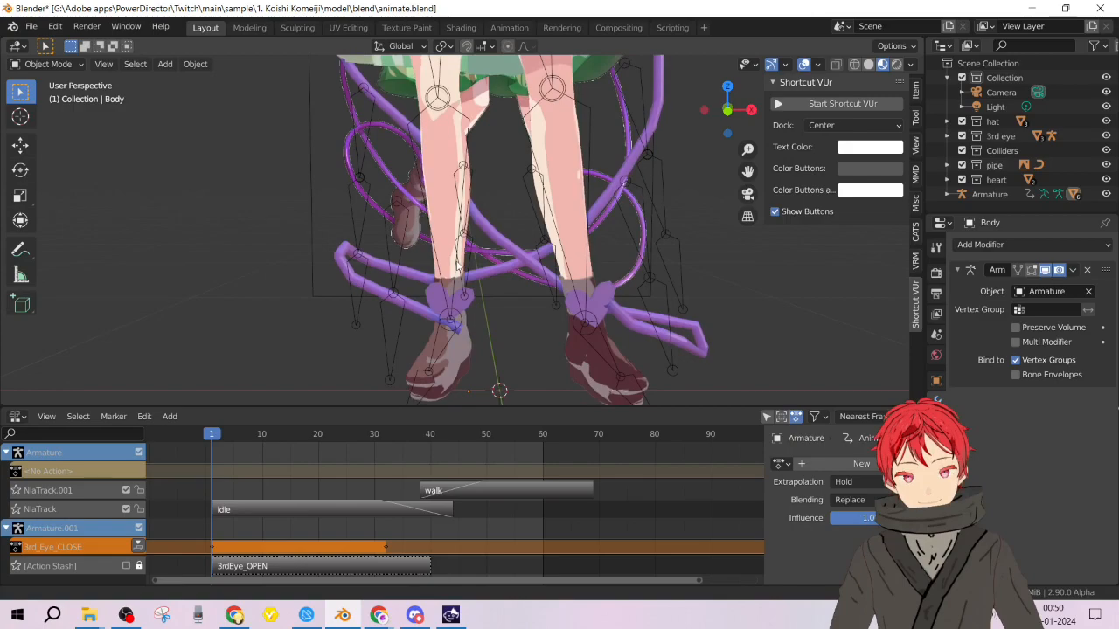
{"action": "left_click", "coordinate": [426, 319]}
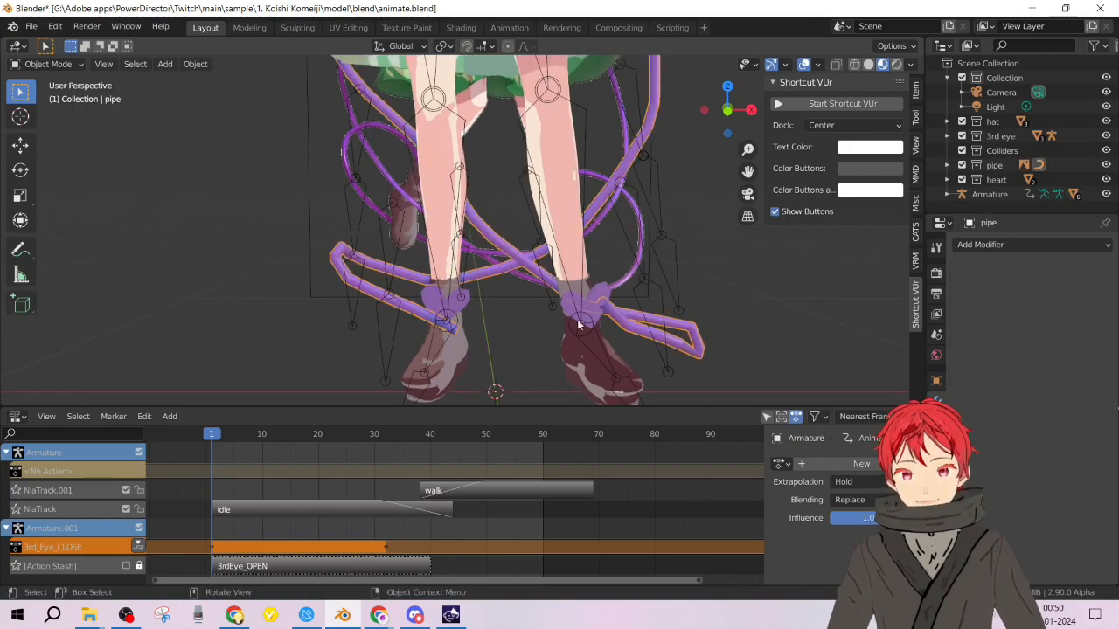
{"action": "middle_click_drag", "start_coordinate": [627, 330], "coordinate": [566, 321]}
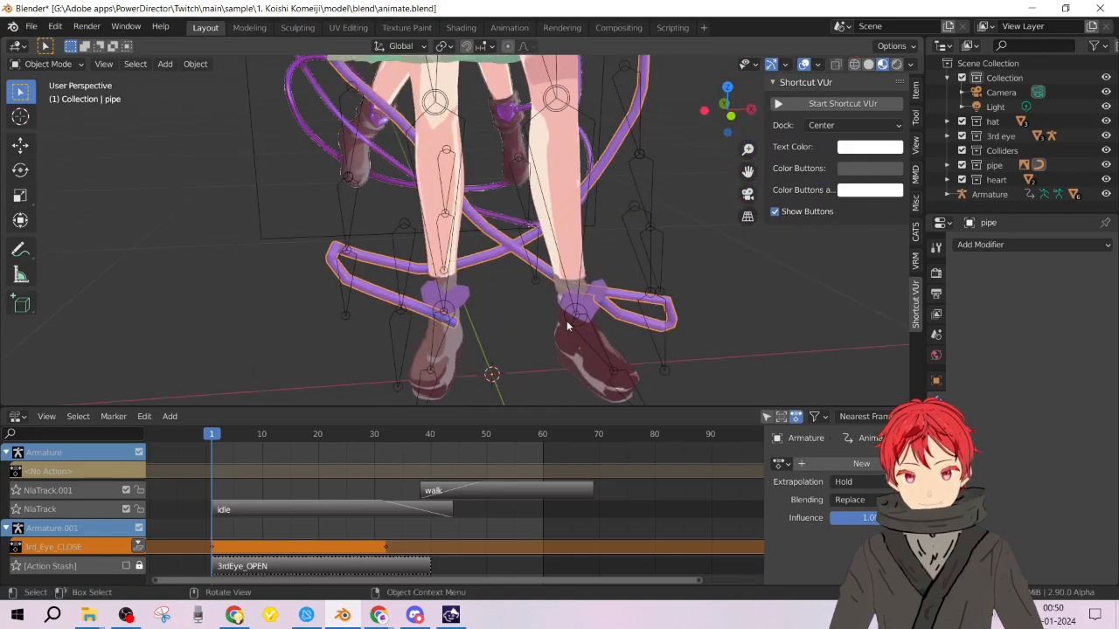
{"action": "scroll", "coordinate": [479, 203], "scroll_direction": "down", "scroll_amount": 3}
{"action": "middle_click_drag", "start_coordinate": [479, 202], "coordinate": [523, 201]}
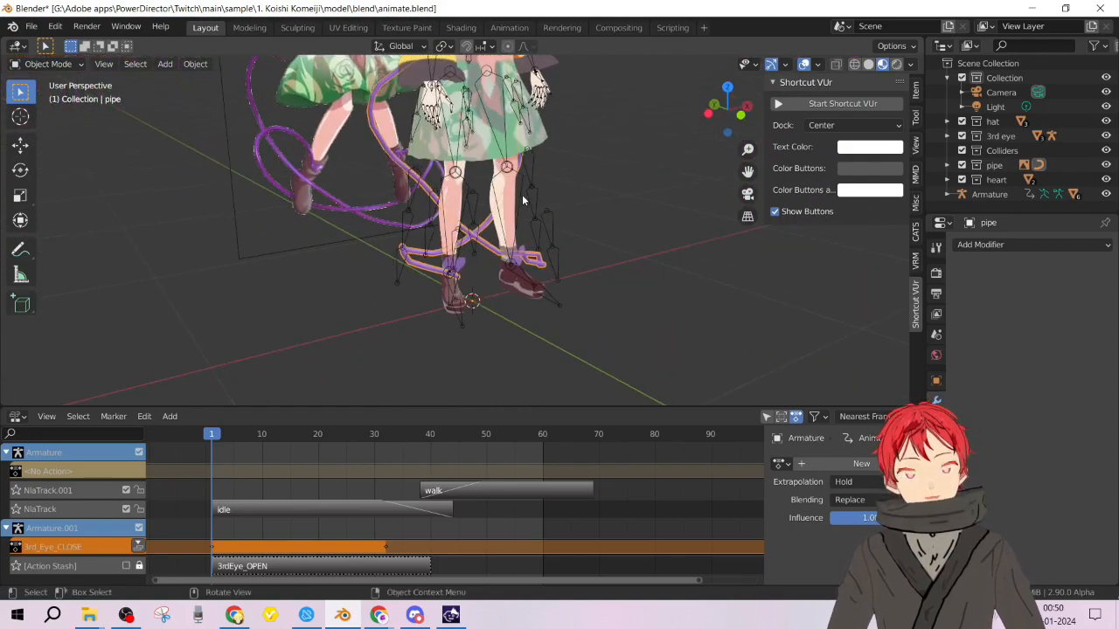
{"action": "middle_click_drag", "start_coordinate": [569, 151], "coordinate": [544, 184]}
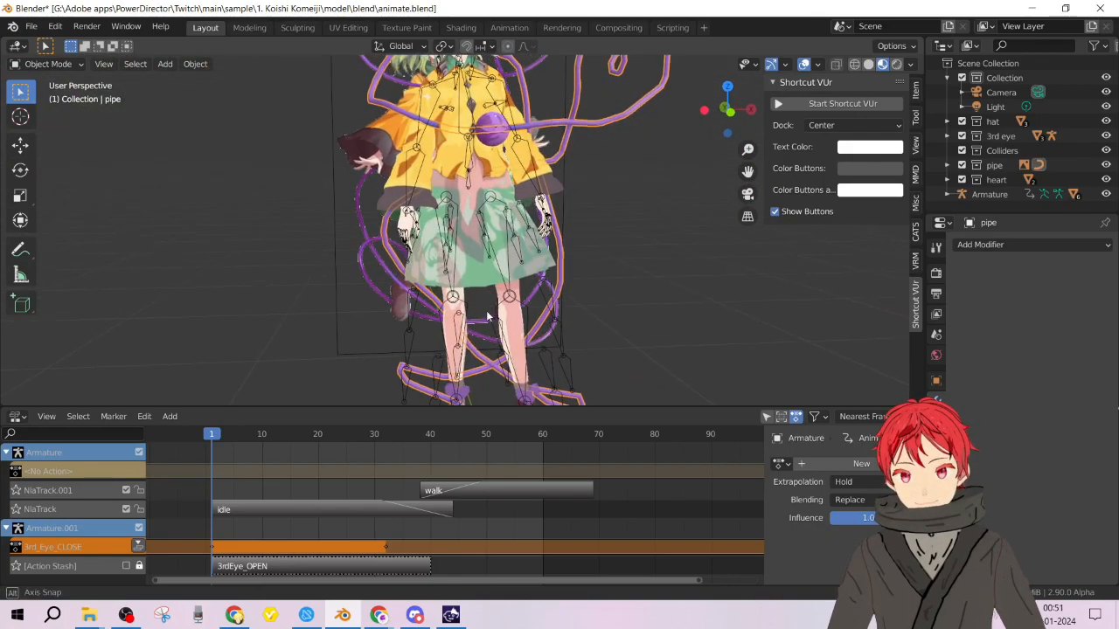
Examine the selected pipe along the character's body and look at the modifiers that can be added to it.
{"action": "scroll", "coordinate": [543, 169], "scroll_direction": "down", "scroll_amount": 4}
{"action": "scroll", "coordinate": [490, 224], "scroll_direction": "up", "scroll_amount": 5}
{"action": "scroll", "coordinate": [466, 302], "scroll_direction": "down", "scroll_amount": 3}
{"action": "scroll", "coordinate": [480, 234], "scroll_direction": "down", "scroll_amount": 2}
{"action": "scroll", "coordinate": [480, 234], "scroll_direction": "up", "scroll_amount": 2}
{"action": "scroll", "coordinate": [479, 231], "scroll_direction": "up", "scroll_amount": 2}
{"action": "mouse_move", "coordinate": [475, 258]}
{"action": "middle_mouse_down", "text": "shift"}
{"action": "mouse_move", "coordinate": [485, 213]}
{"action": "mouse_move", "coordinate": [494, 246]}
{"action": "mouse_move", "coordinate": [516, 238]}
{"action": "mouse_move", "coordinate": [468, 263]}
{"action": "mouse_move", "coordinate": [492, 256]}
{"action": "middle_mouse_up", "text": "shift"}
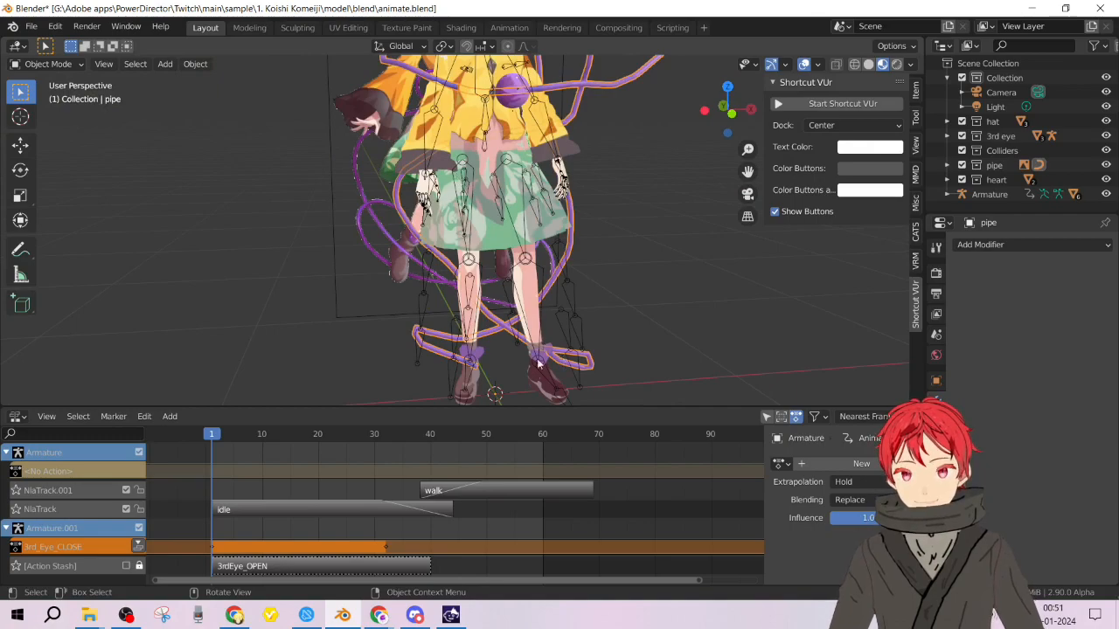
{"action": "middle_click_drag", "start_coordinate": [490, 365], "coordinate": [505, 338]}
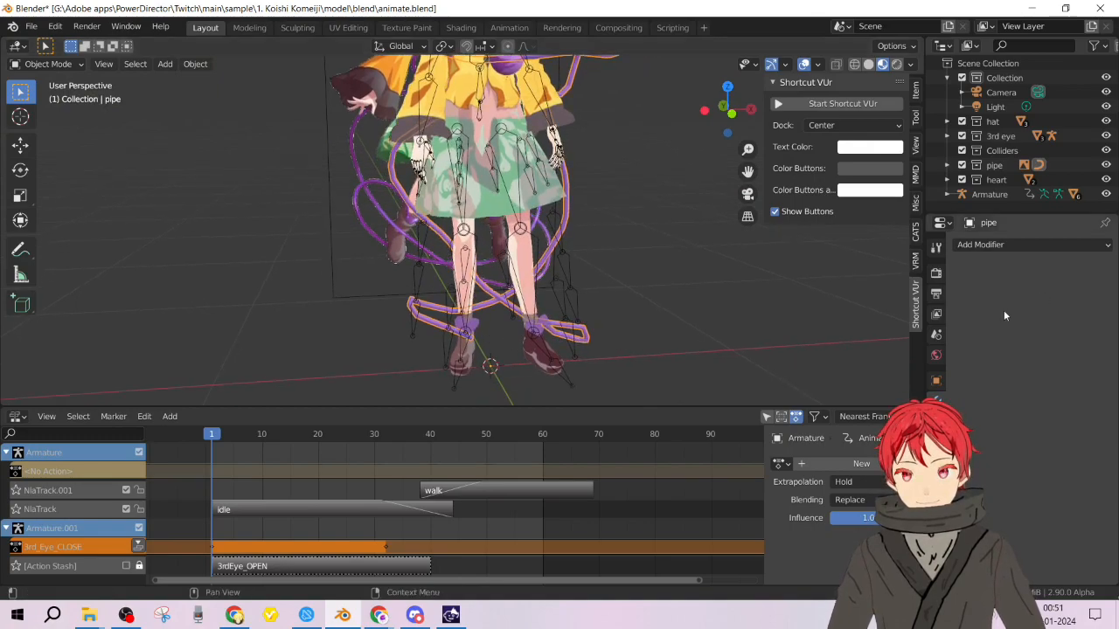
{"action": "left_click", "coordinate": [1061, 244]}
{"action": "left_click", "coordinate": [1061, 244]}
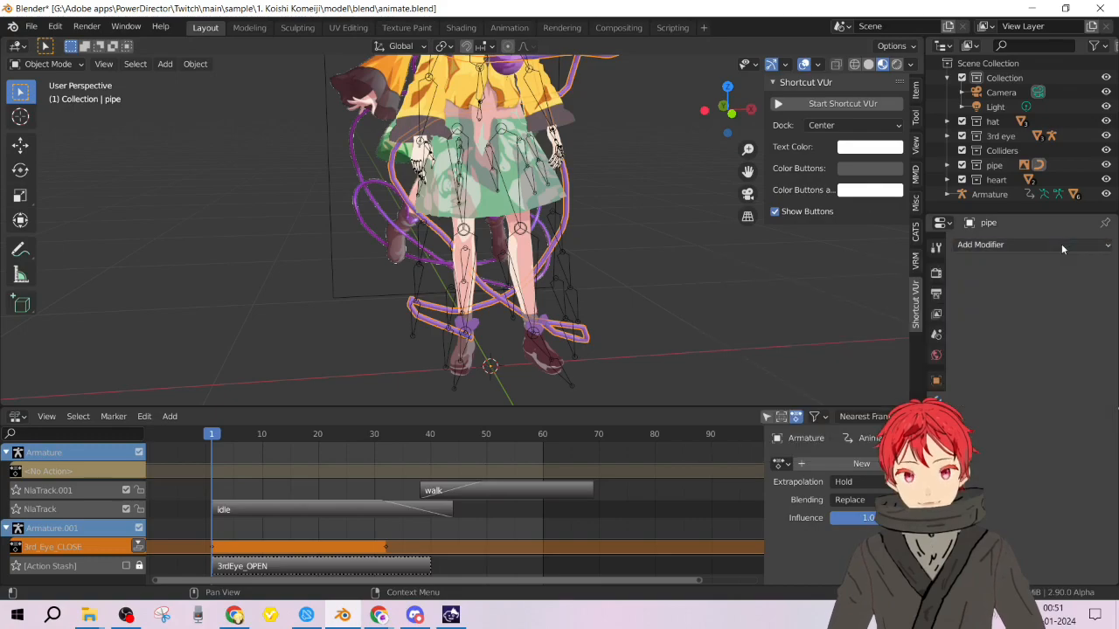
Inspect the pipe's curve points near the ankles in Edit Mode and return to Object Mode.
{"action": "middle_click_drag", "start_coordinate": [583, 320], "coordinate": [544, 270]}
{"action": "scroll", "coordinate": [485, 316], "scroll_direction": "down", "scroll_amount": 3}
{"action": "scroll", "coordinate": [486, 316], "scroll_direction": "up", "scroll_amount": 3}
{"action": "key", "text": "Tab"}
{"action": "scroll", "coordinate": [509, 349], "scroll_direction": "up", "scroll_amount": 4}
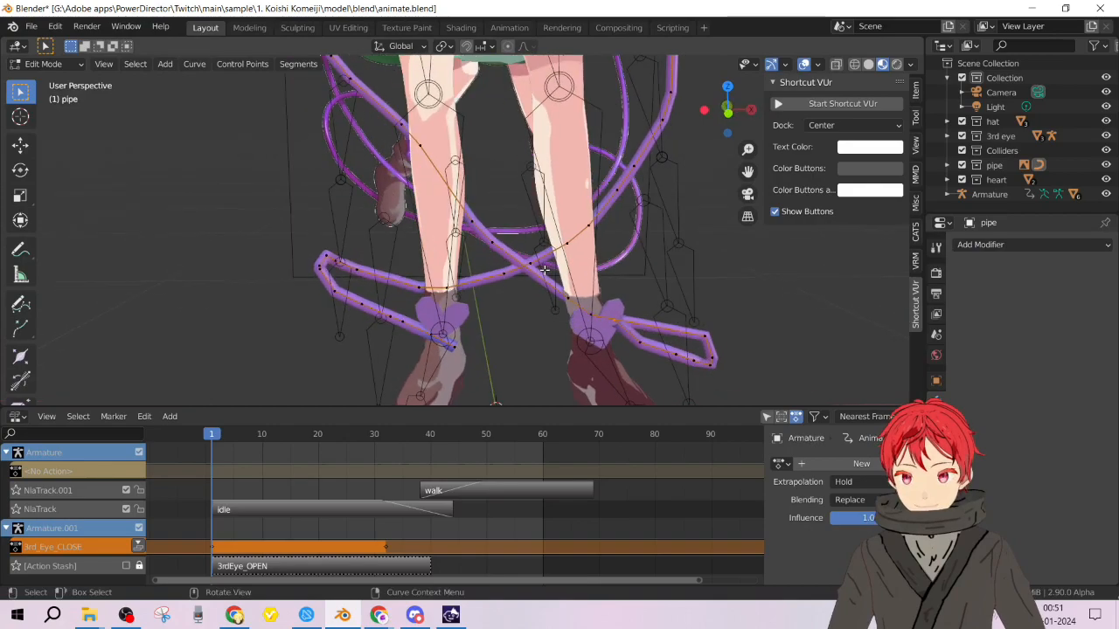
{"action": "key", "text": "Tab"}
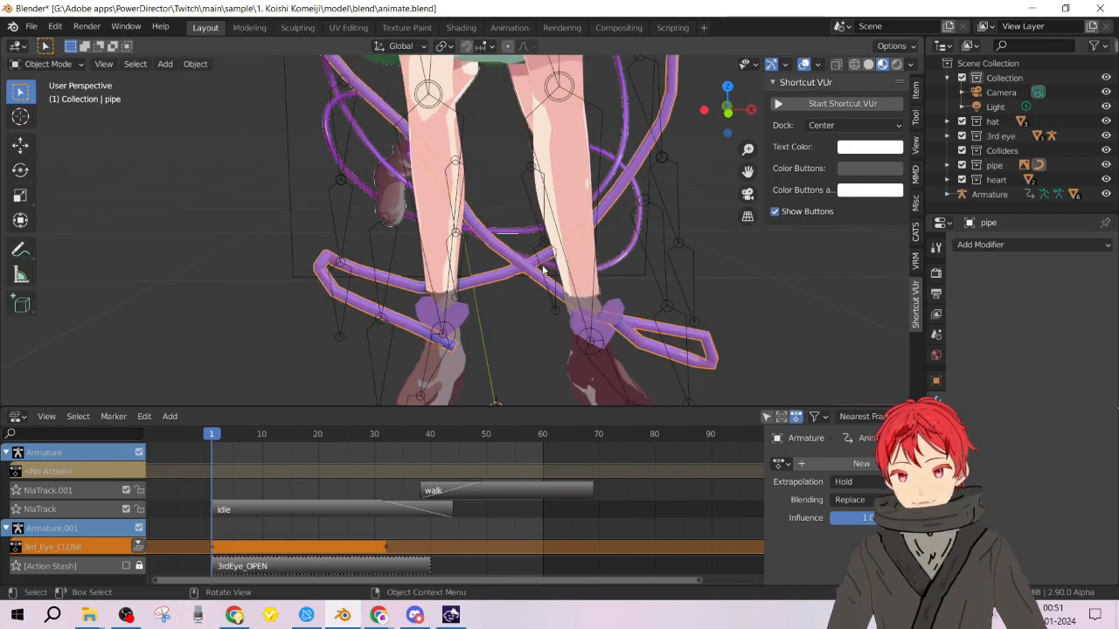
Try to convert the pipe with Curve from Mesh/Text and check its geometry in Edit Mode.
{"action": "left_click", "coordinate": [198, 64]}
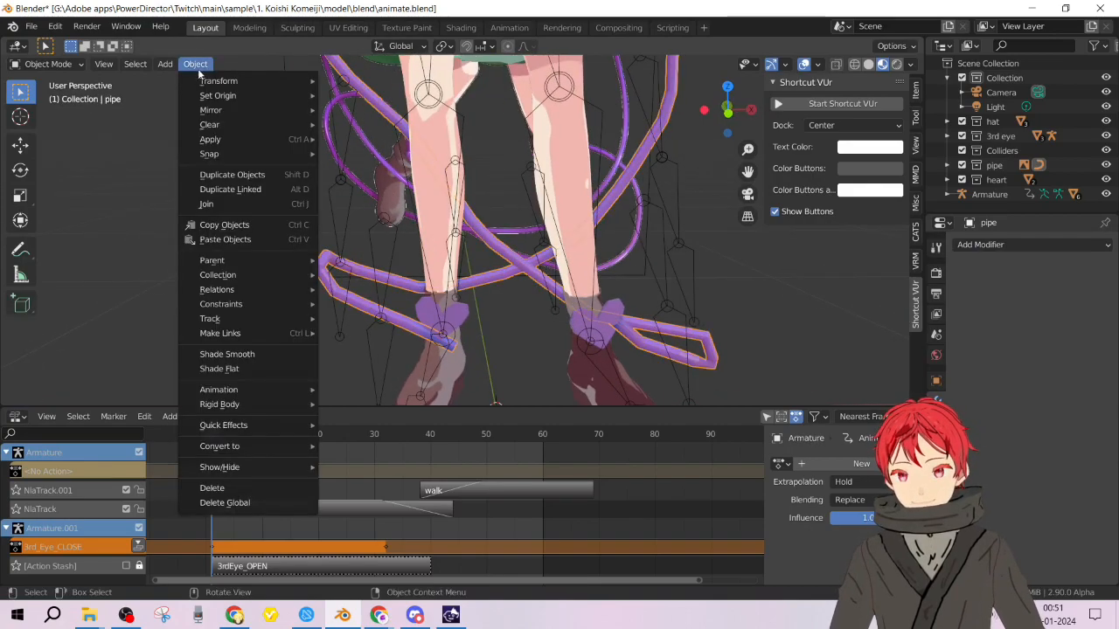
{"action": "mouse_move", "coordinate": [262, 451]}
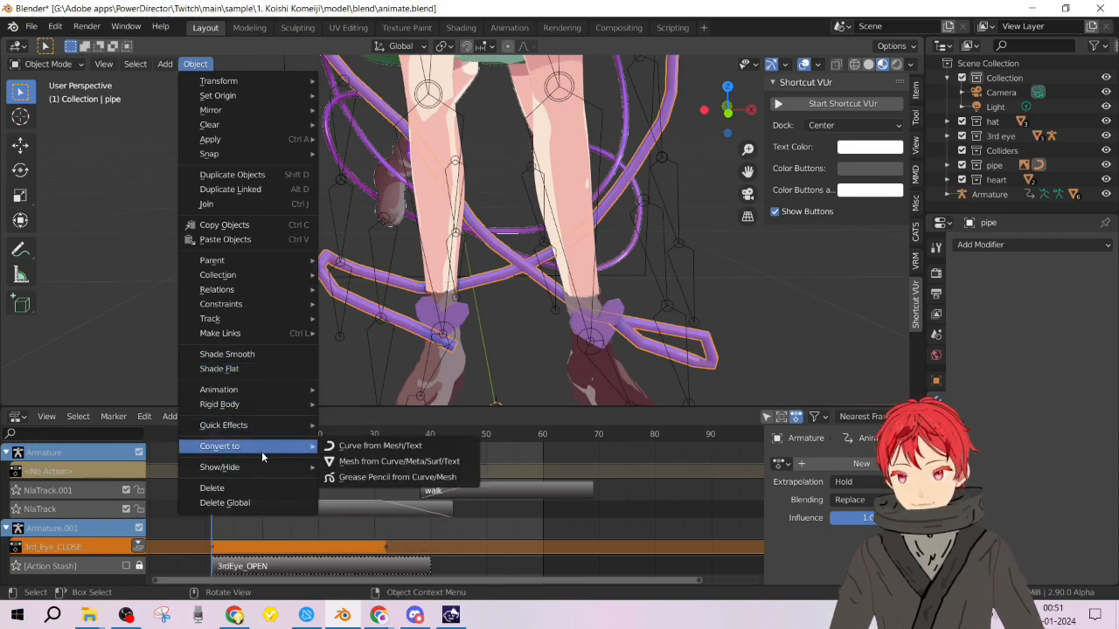
{"action": "left_click", "coordinate": [382, 451]}
{"action": "mouse_move", "coordinate": [616, 212]}
{"action": "middle_mouse_down"}
{"action": "mouse_move", "coordinate": [629, 241]}
{"action": "mouse_move", "coordinate": [615, 226]}
{"action": "middle_mouse_up"}
{"action": "key", "text": "Tab"}
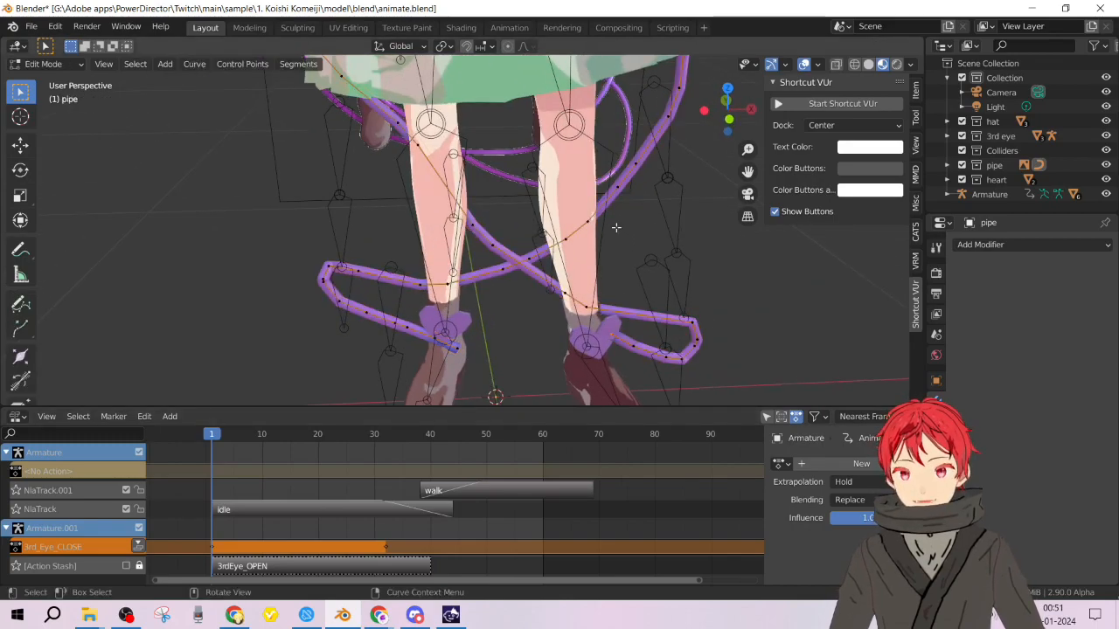
{"action": "key", "text": "Tab"}
{"action": "middle_click_drag", "start_coordinate": [229, 93], "coordinate": [470, 130]}
Convert the pipe to a mesh with Mesh from Curve/Meta/Surf/Text and check its geometry in Edit Mode.
{"action": "left_click", "coordinate": [195, 64]}
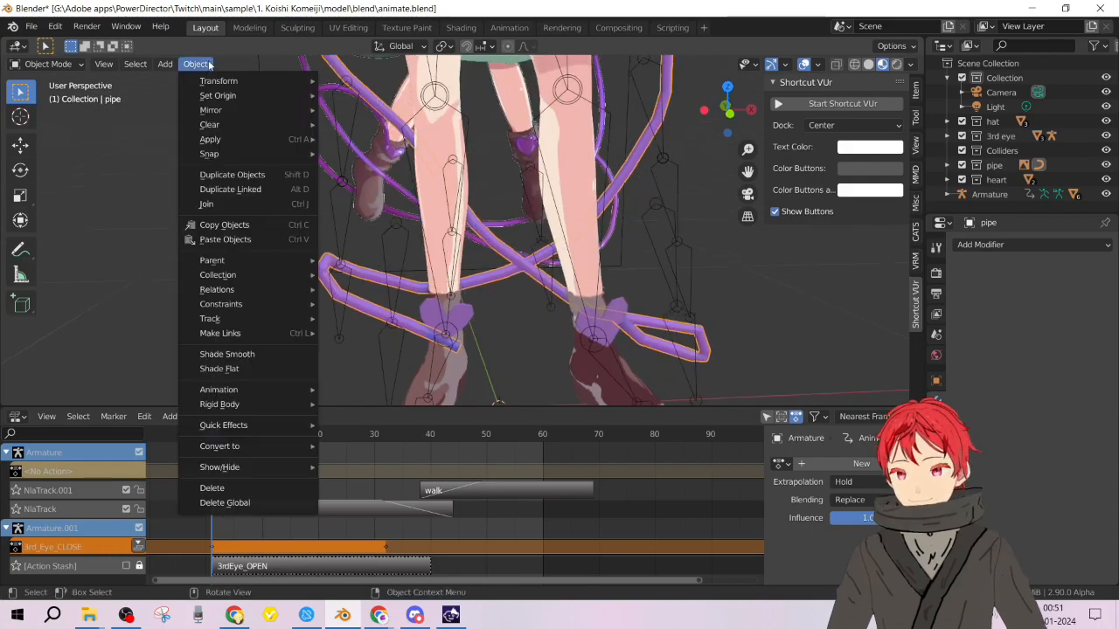
{"action": "mouse_move", "coordinate": [245, 448]}
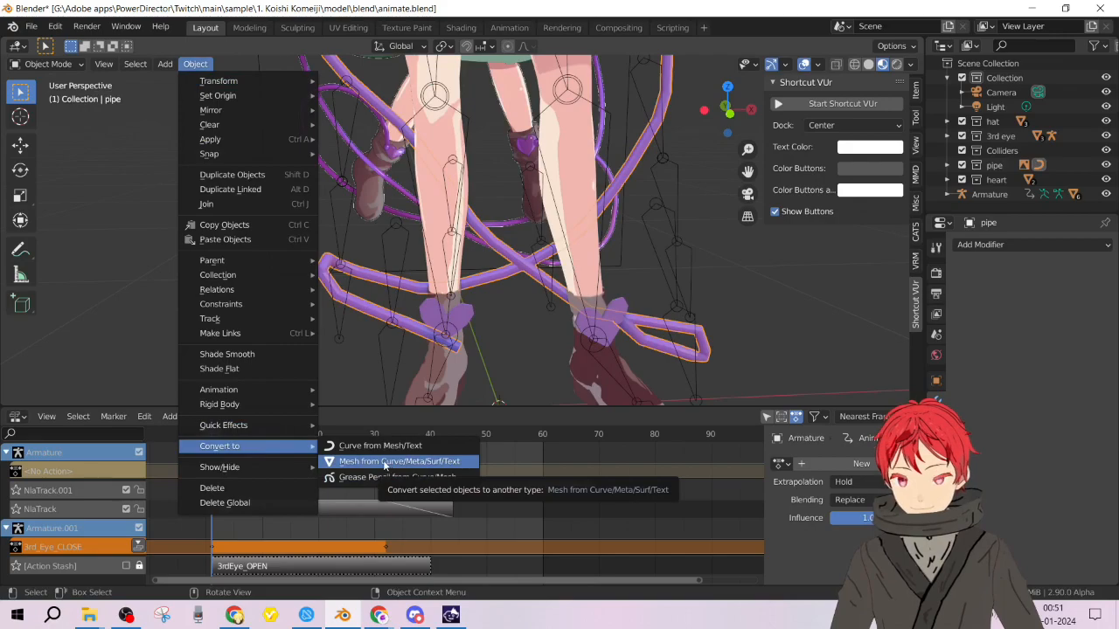
{"action": "left_click", "coordinate": [384, 462]}
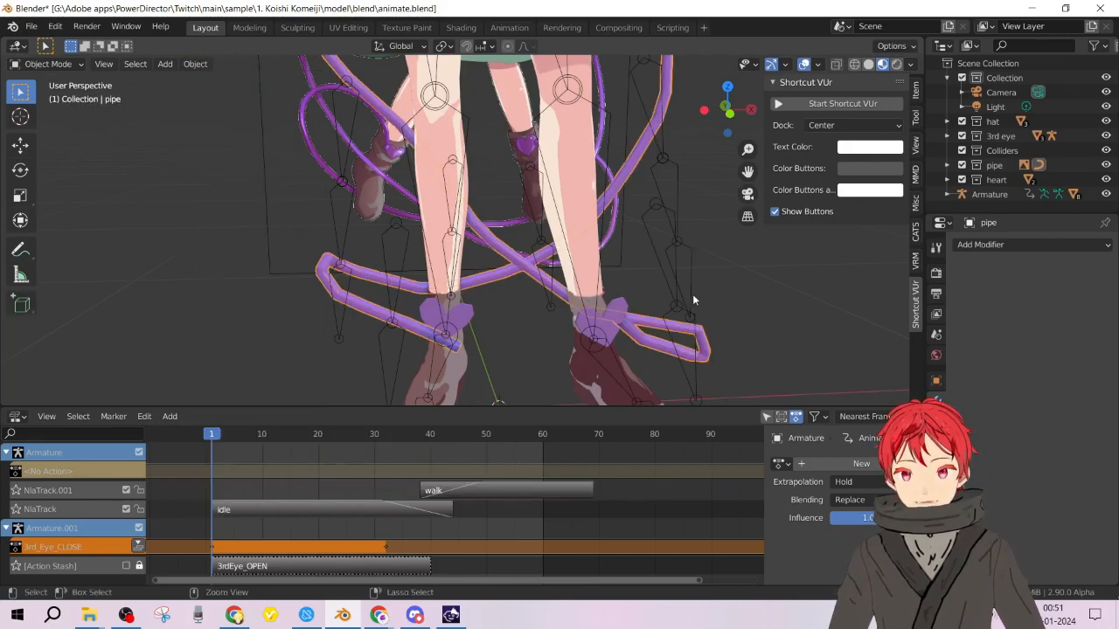
{"action": "key", "text": "Tab"}
{"action": "key", "text": "Tab"}
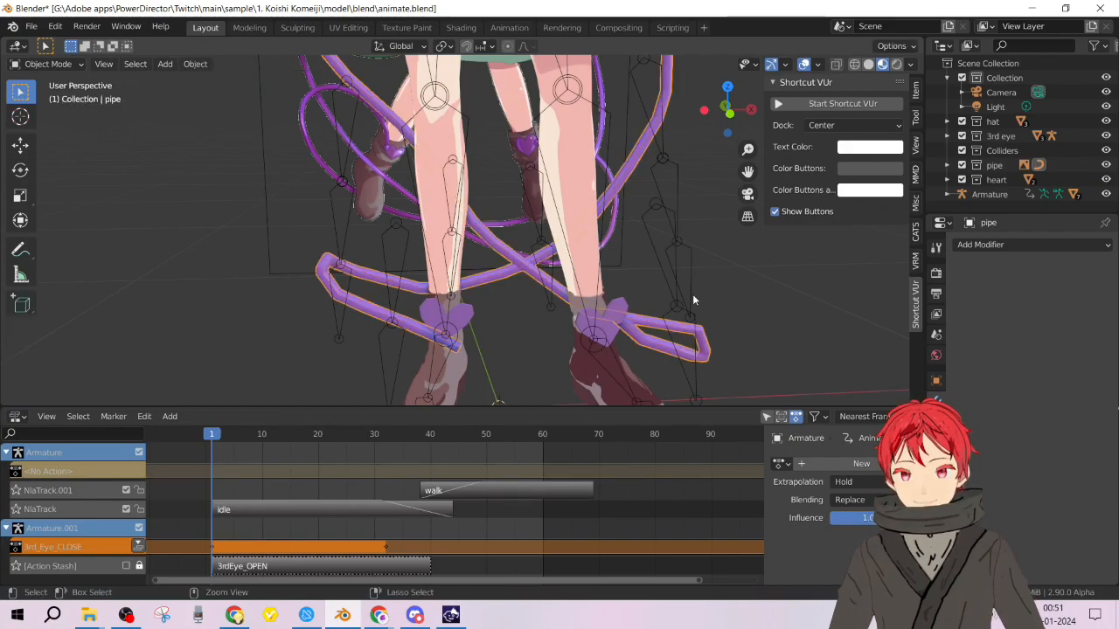
Try removing the Armature modifier from the character's body mesh, and undo the removal.
{"action": "left_click", "coordinate": [692, 294]}
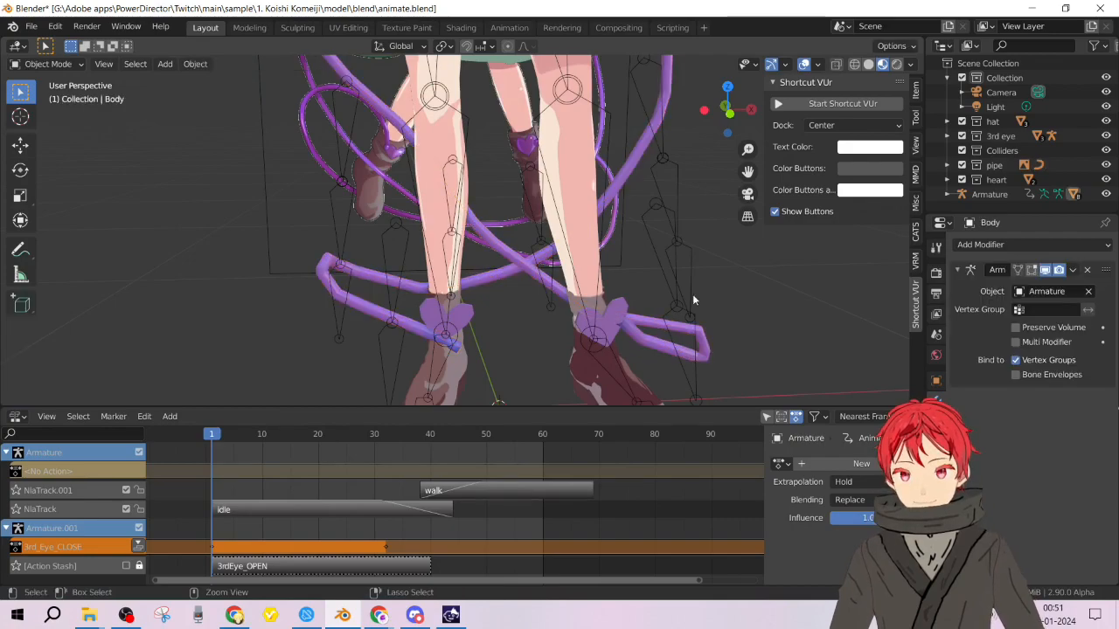
{"action": "left_click", "coordinate": [1089, 271]}
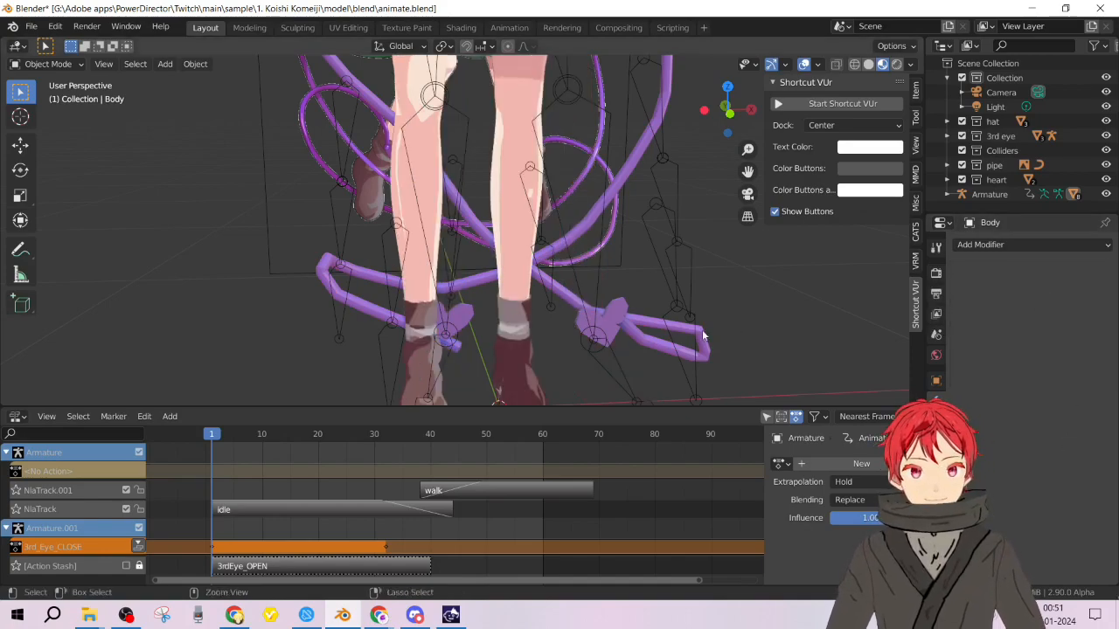
{"action": "key", "text": "ctrl+z"}
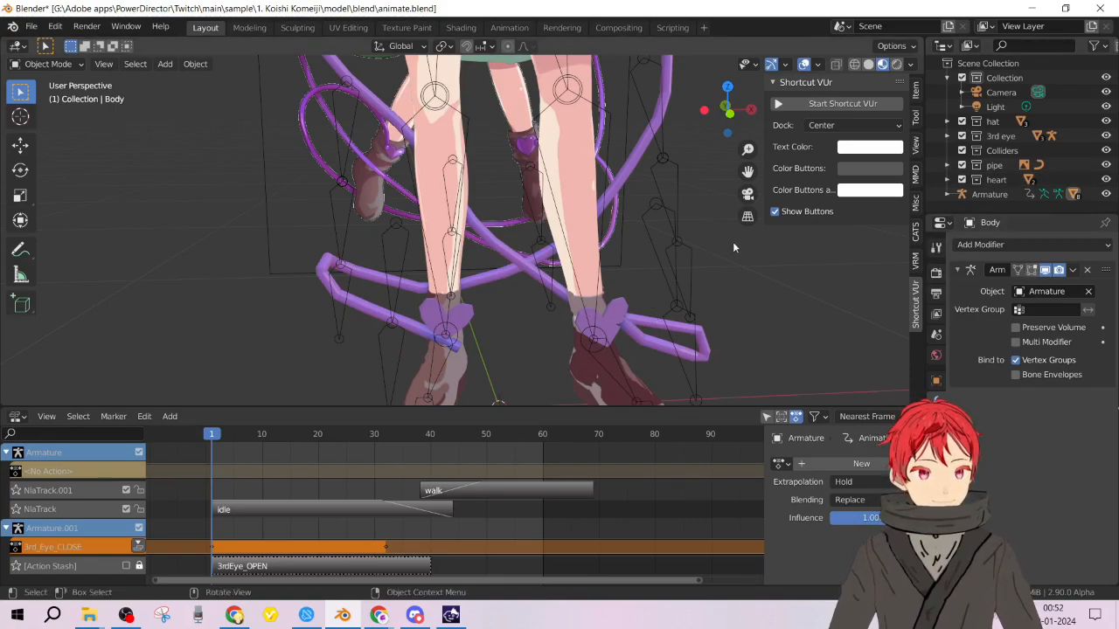
Look at the body's object properties and expand the Armature in the outliner to view its child meshes.
{"action": "scroll", "coordinate": [683, 236], "scroll_direction": "down", "scroll_amount": 3}
{"action": "scroll", "coordinate": [651, 187], "scroll_direction": "down", "scroll_amount": 2}
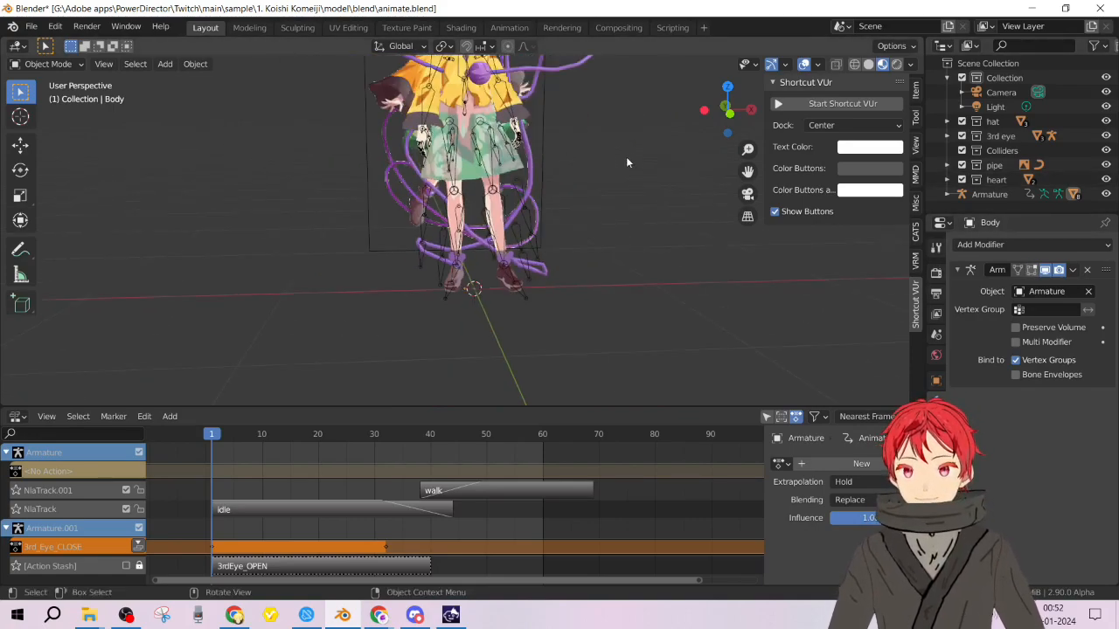
{"action": "left_click", "coordinate": [936, 381]}
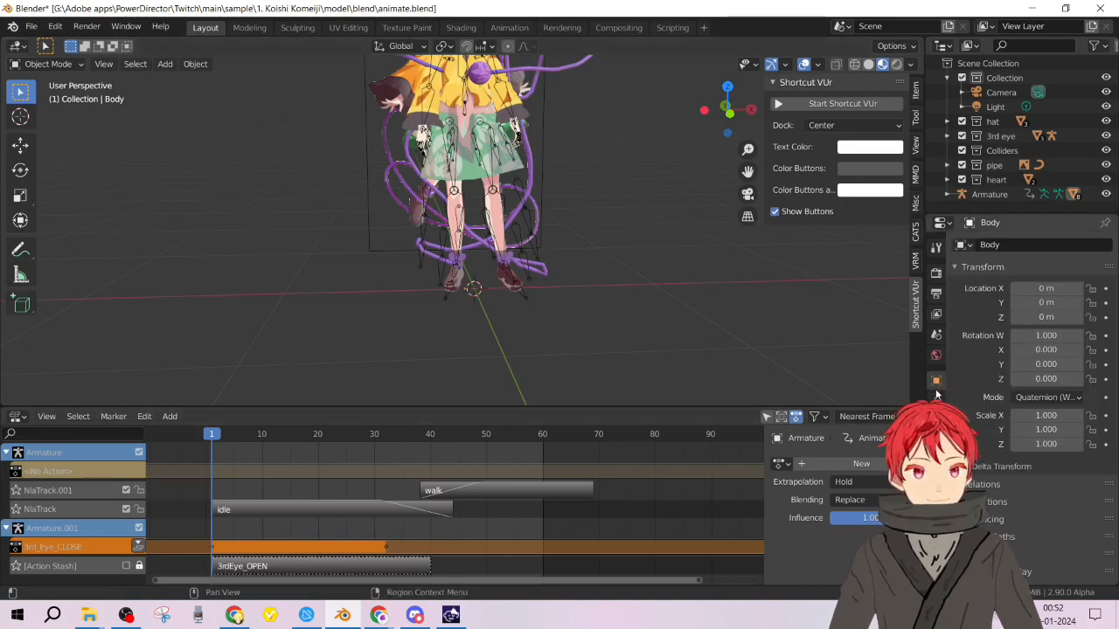
{"action": "left_click", "coordinate": [947, 194]}
{"action": "scroll", "coordinate": [985, 197], "scroll_direction": "down", "scroll_amount": 3}
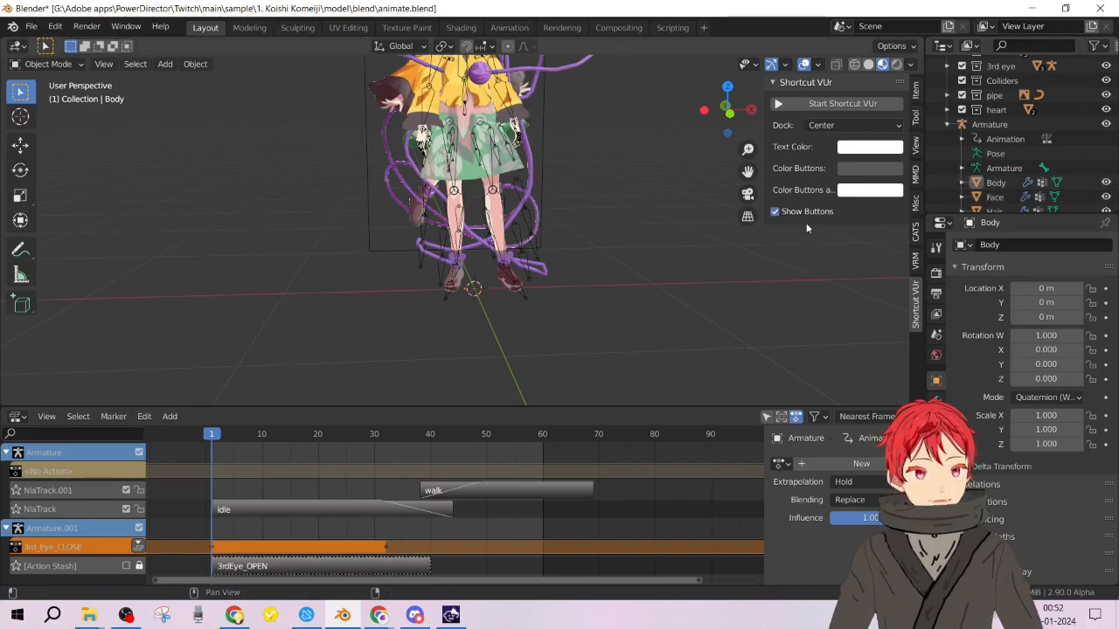
{"action": "scroll", "coordinate": [374, 222], "scroll_direction": "up", "scroll_amount": 4}
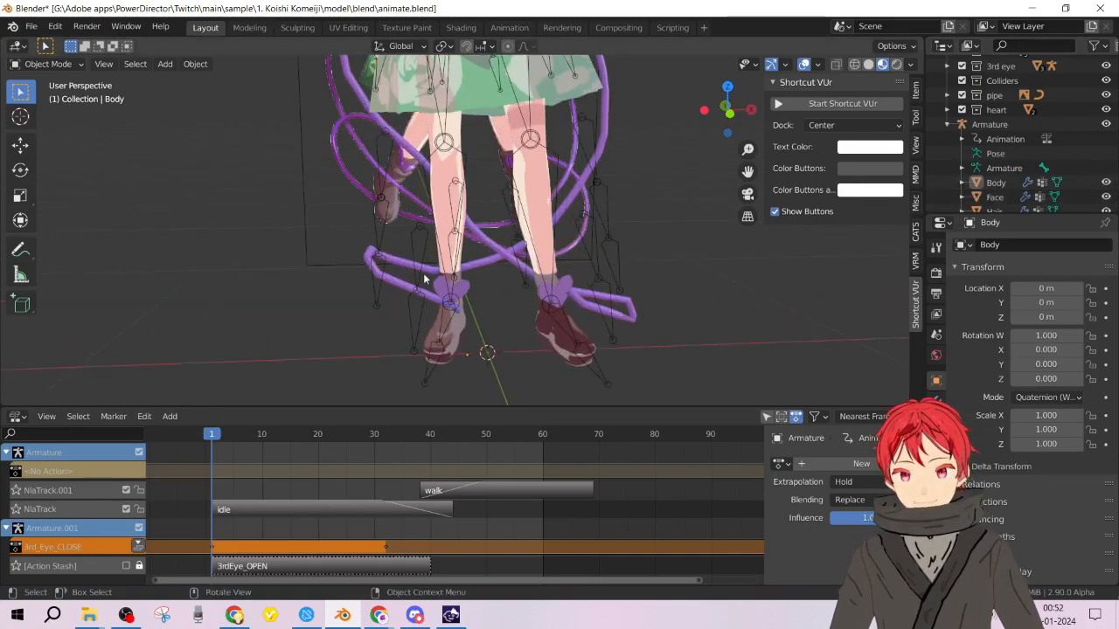
Convert the pipe around the character's legs to a mesh with Mesh from Curve/Meta/Surf/Text.
{"action": "left_click", "coordinate": [393, 289]}
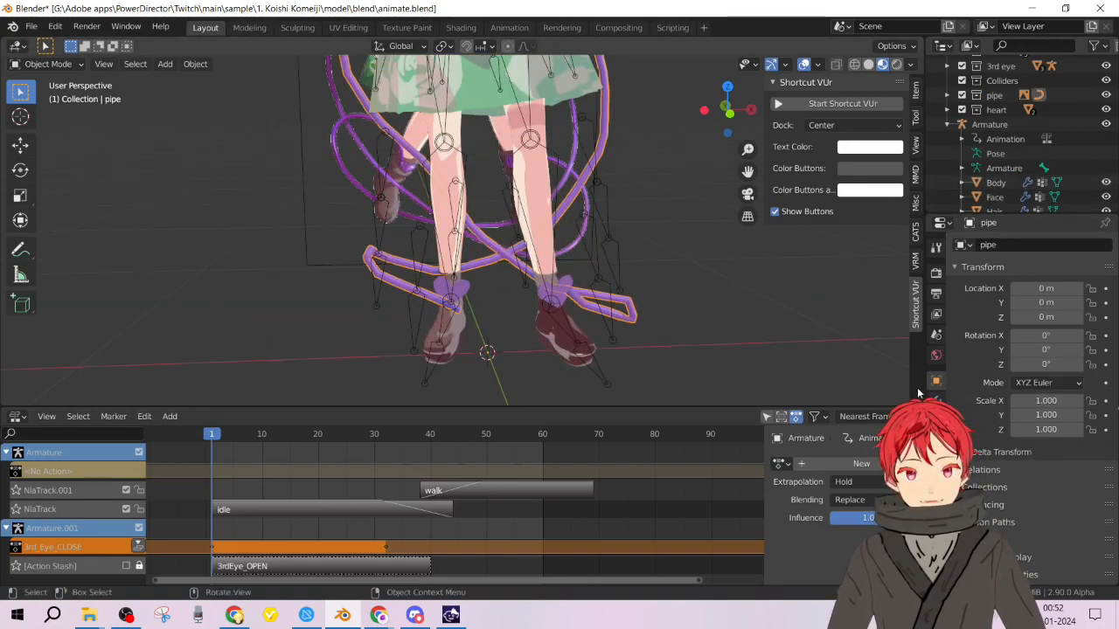
{"action": "left_click", "coordinate": [936, 400]}
{"action": "scroll", "coordinate": [404, 215], "scroll_direction": "up", "scroll_amount": 3}
{"action": "scroll", "coordinate": [348, 226], "scroll_direction": "down", "scroll_amount": 2}
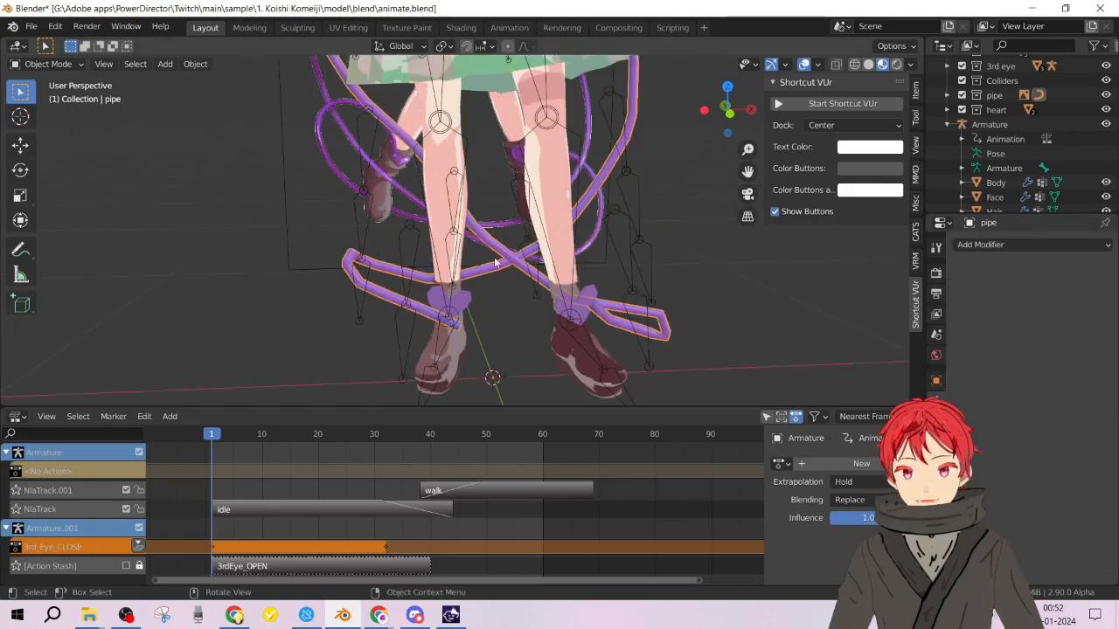
{"action": "left_click", "coordinate": [194, 65]}
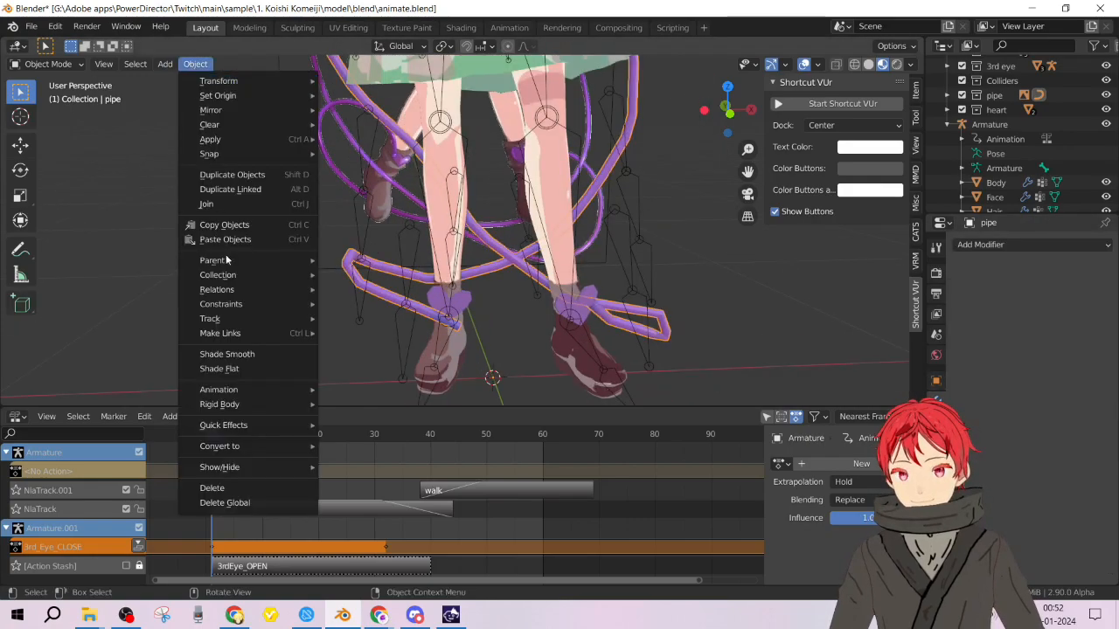
{"action": "mouse_move", "coordinate": [254, 445]}
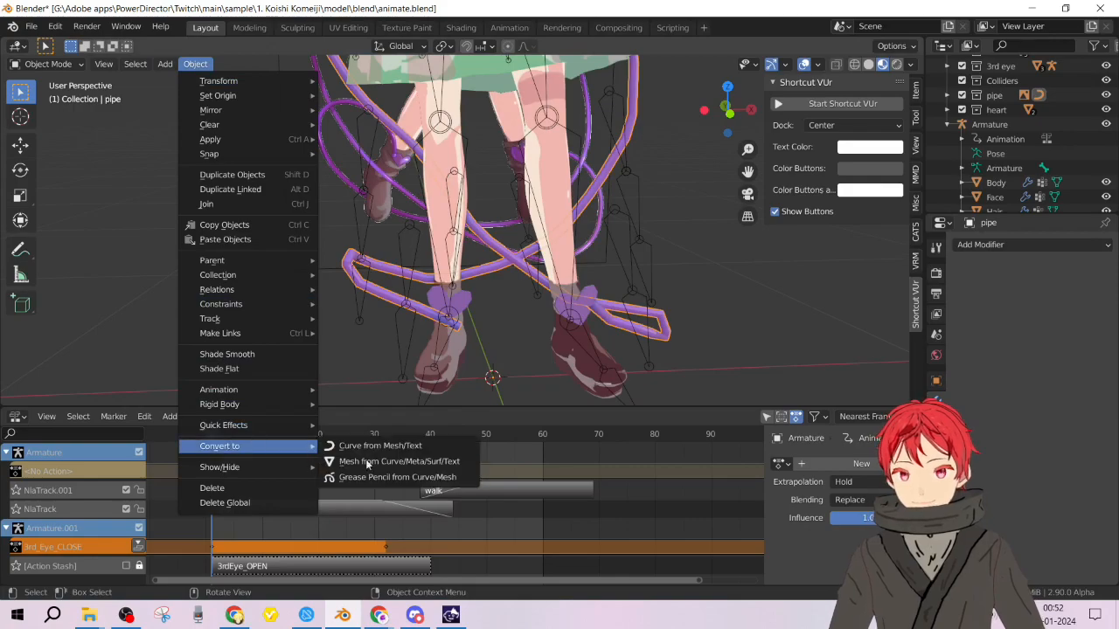
{"action": "left_click", "coordinate": [385, 460]}
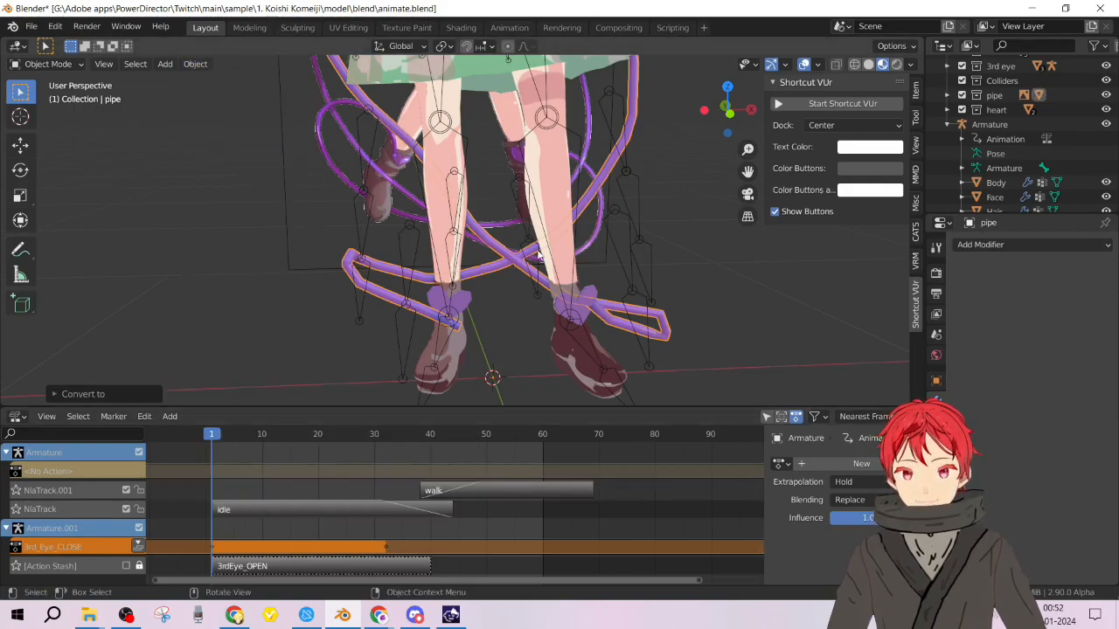
Enter Edit Mode on the converted pipe and examine its mesh faces around the ankles.
{"action": "key", "text": "Tab"}
{"action": "middle_click_drag", "start_coordinate": [523, 380], "coordinate": [425, 285]}
{"action": "scroll", "coordinate": [444, 317], "scroll_direction": "up", "scroll_amount": 3}
{"action": "middle_click_drag", "start_coordinate": [516, 320], "coordinate": [500, 198], "text": "shift"}
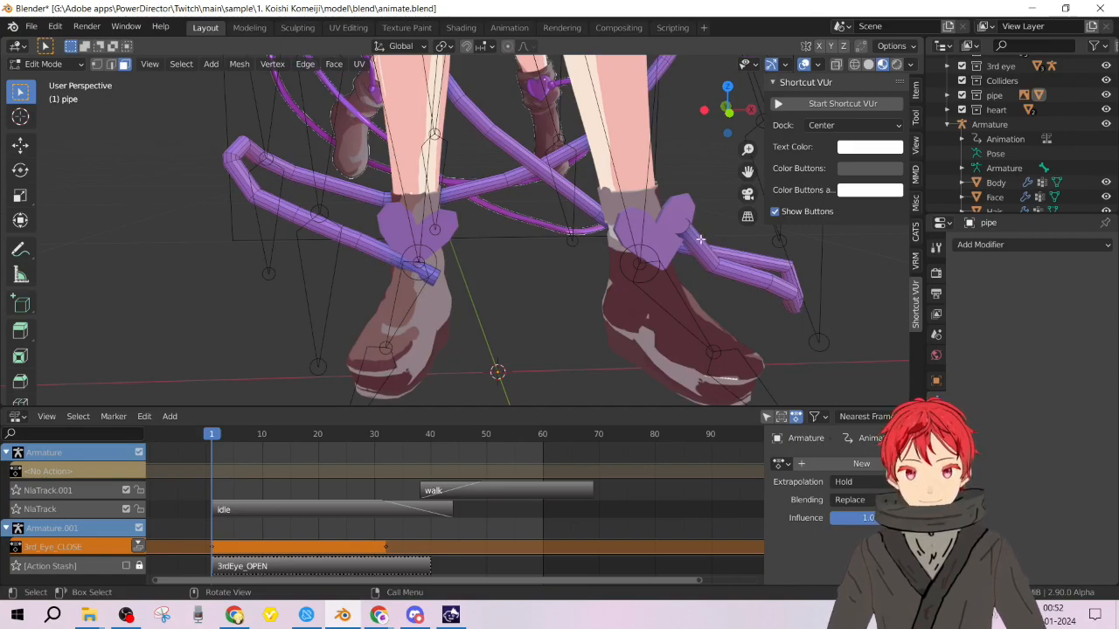
{"action": "middle_click_drag", "start_coordinate": [444, 194], "coordinate": [499, 210]}
{"action": "scroll", "coordinate": [474, 205], "scroll_direction": "down", "scroll_amount": 4}
{"action": "scroll", "coordinate": [500, 210], "scroll_direction": "down", "scroll_amount": 5}
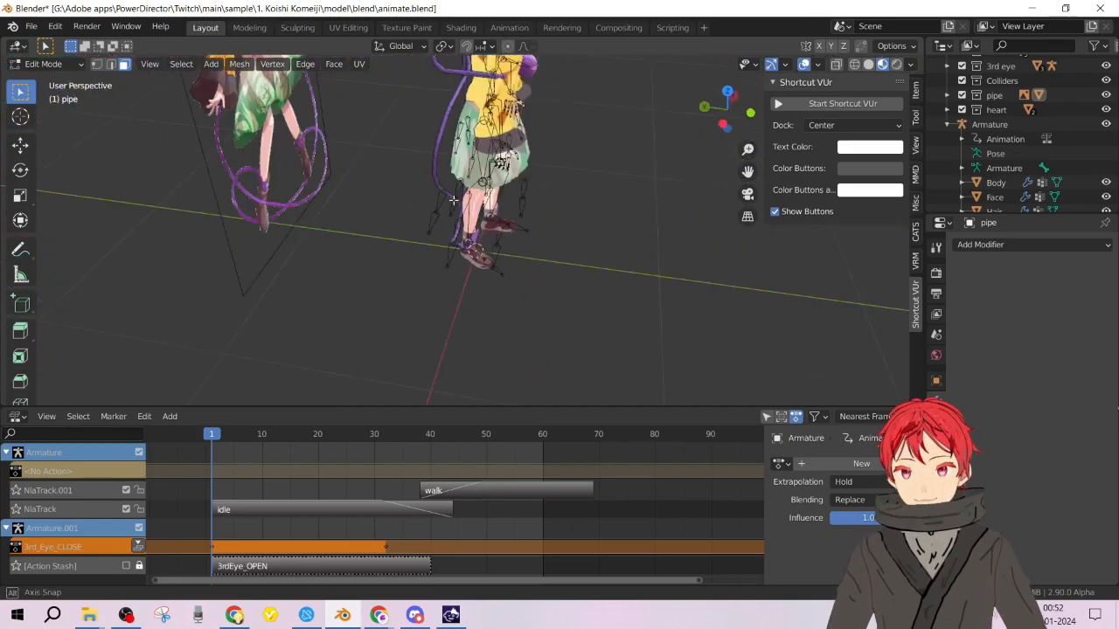
Expand the pipe collection in the outliner to show the pipe mesh, and switch the viewport to Wireframe shading.
{"action": "scroll", "coordinate": [951, 140], "scroll_direction": "up", "scroll_amount": 3}
{"action": "left_click", "coordinate": [948, 166]}
{"action": "left_click", "coordinate": [975, 194]}
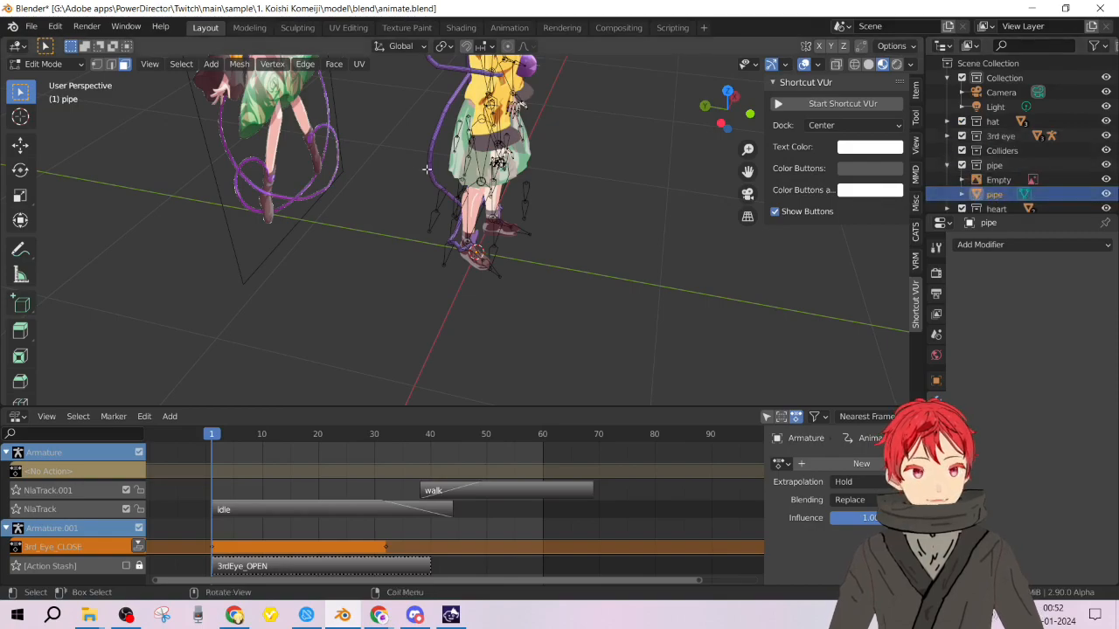
{"action": "scroll", "coordinate": [480, 249], "scroll_direction": "up", "scroll_amount": 4}
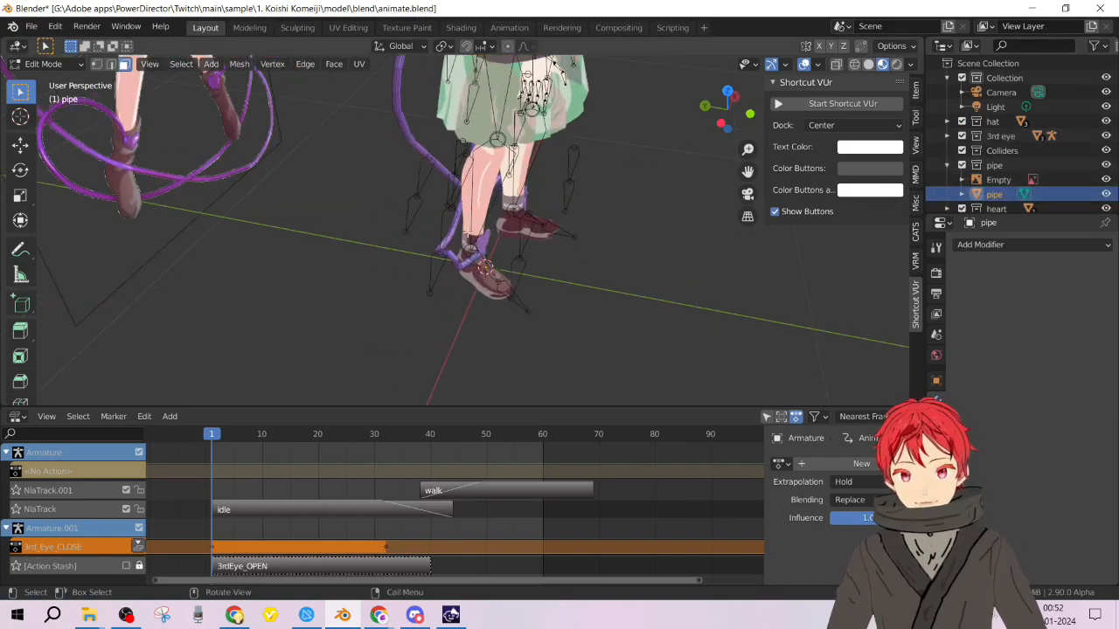
{"action": "middle_click_drag", "start_coordinate": [484, 245], "coordinate": [497, 287]}
{"action": "scroll", "coordinate": [497, 287], "scroll_direction": "up", "scroll_amount": 2}
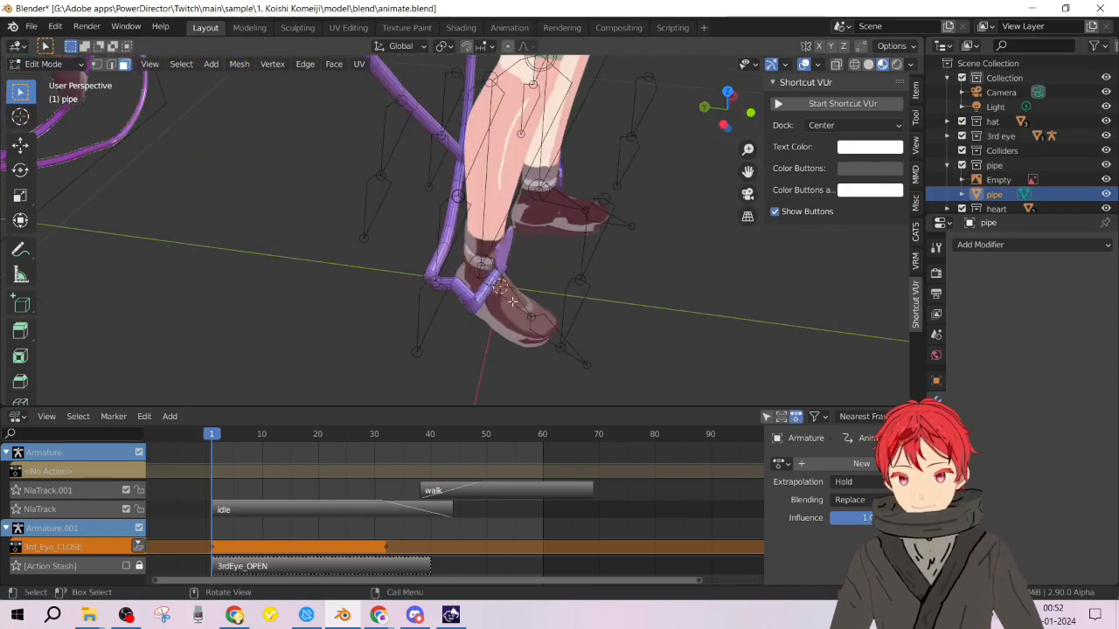
{"action": "key", "text": "z"}
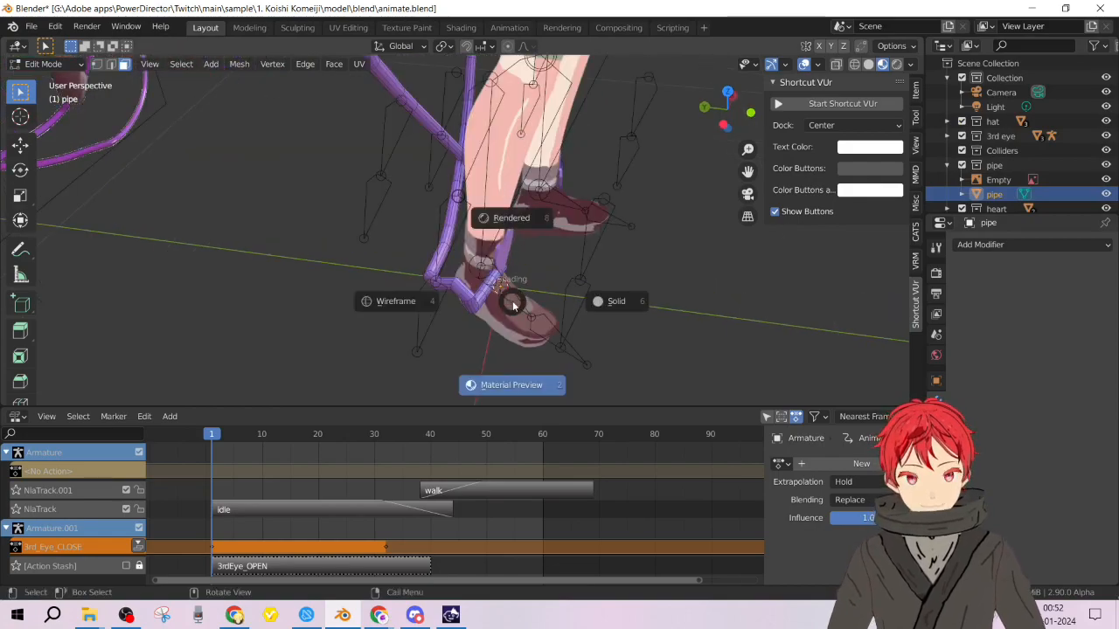
{"action": "left_click", "coordinate": [464, 302]}
{"action": "middle_click_drag", "start_coordinate": [462, 299], "coordinate": [552, 313]}
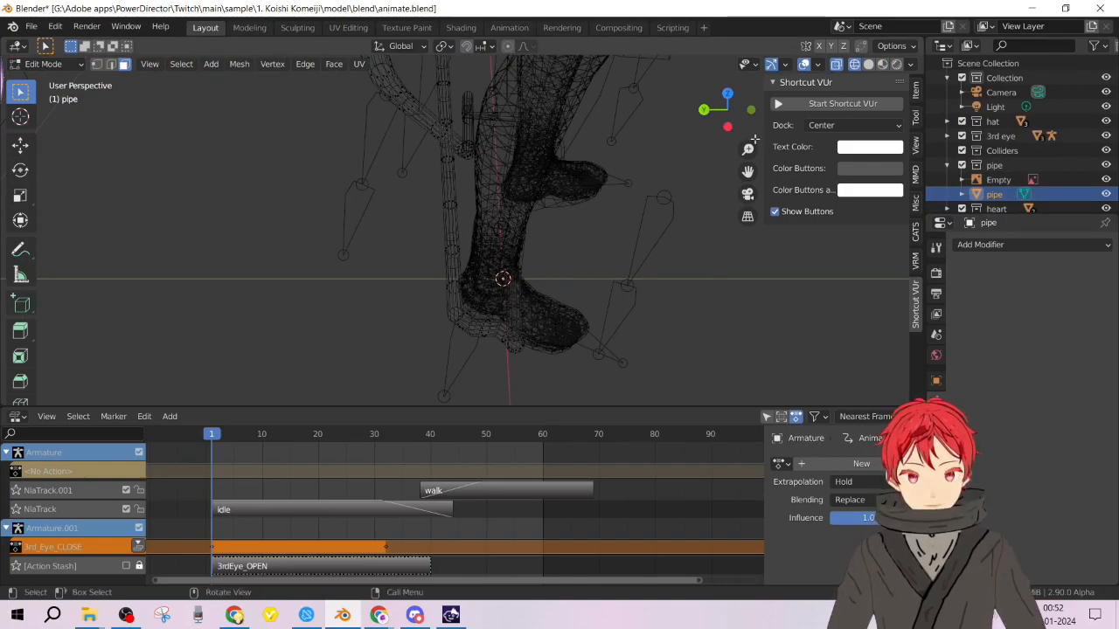
Start the Shortcut VUr key display and hide the viewport sidebar.
{"action": "left_click", "coordinate": [839, 103]}
{"action": "key", "text": "n"}
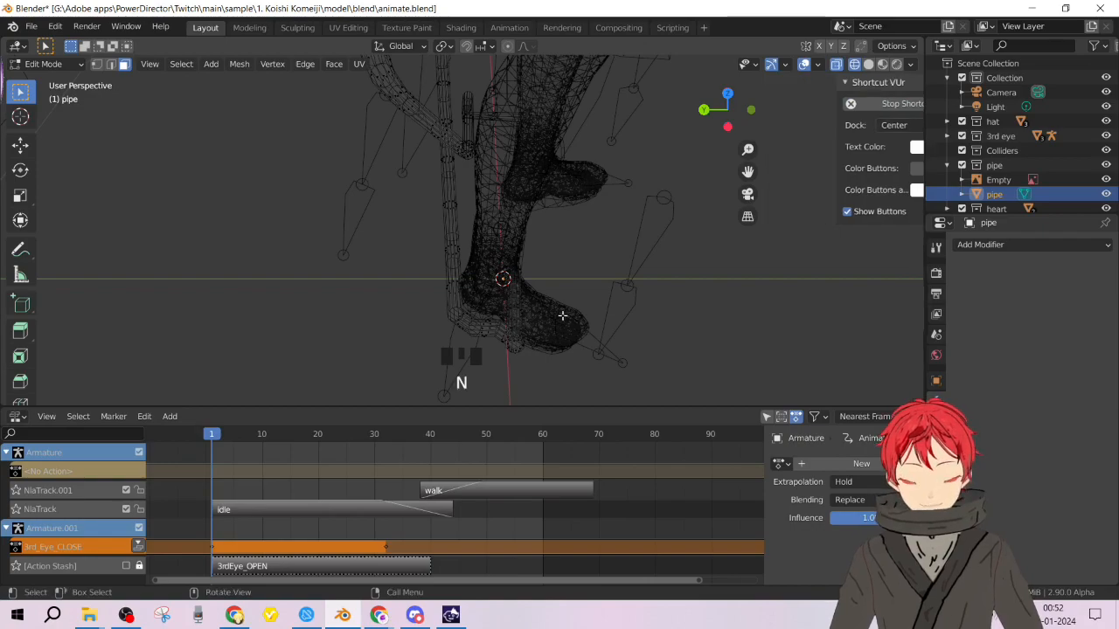
Try to loop-select the ring of faces at the pipe's end near the foot.
{"action": "left_click", "coordinate": [516, 299], "text": "alt+shift"}
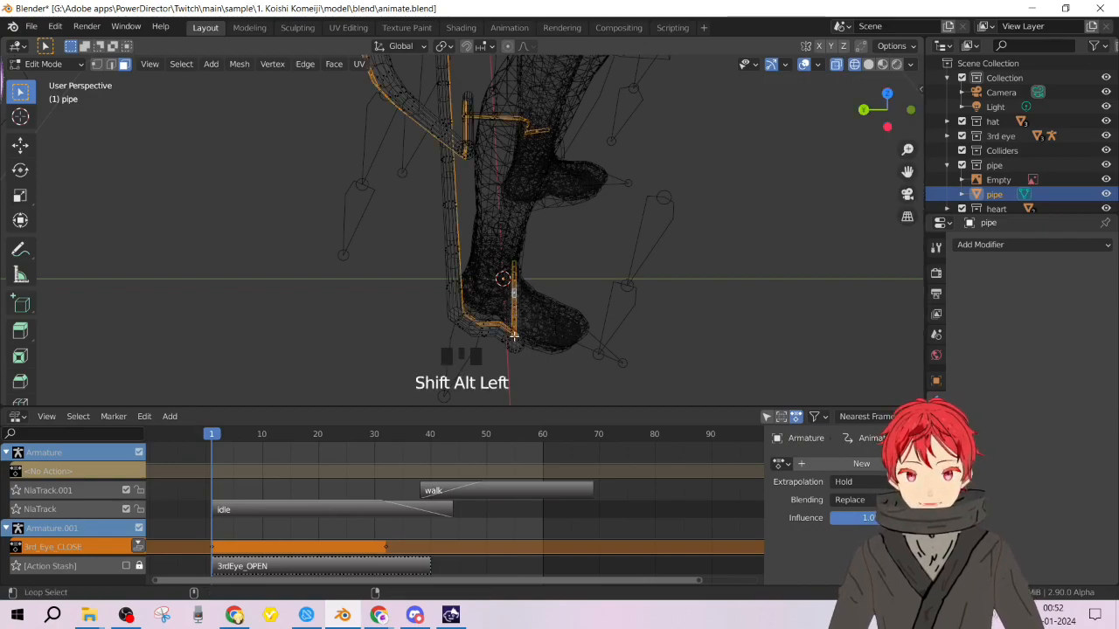
{"action": "left_click", "coordinate": [516, 295]}
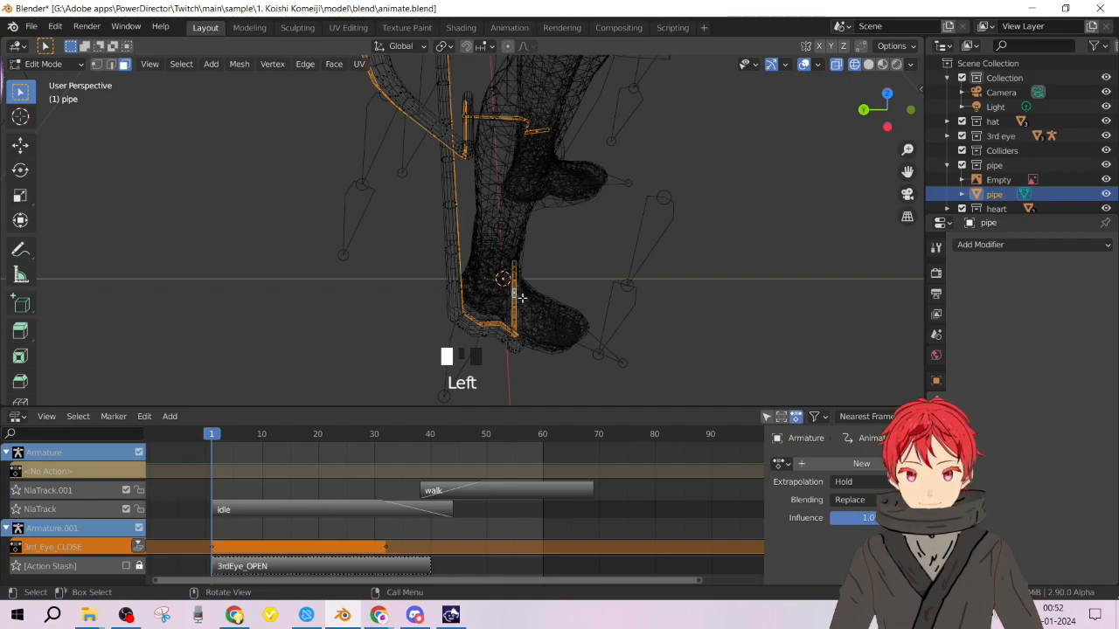
{"action": "left_click", "coordinate": [519, 274], "text": "alt"}
{"action": "middle_click_drag", "start_coordinate": [529, 295], "coordinate": [452, 271]}
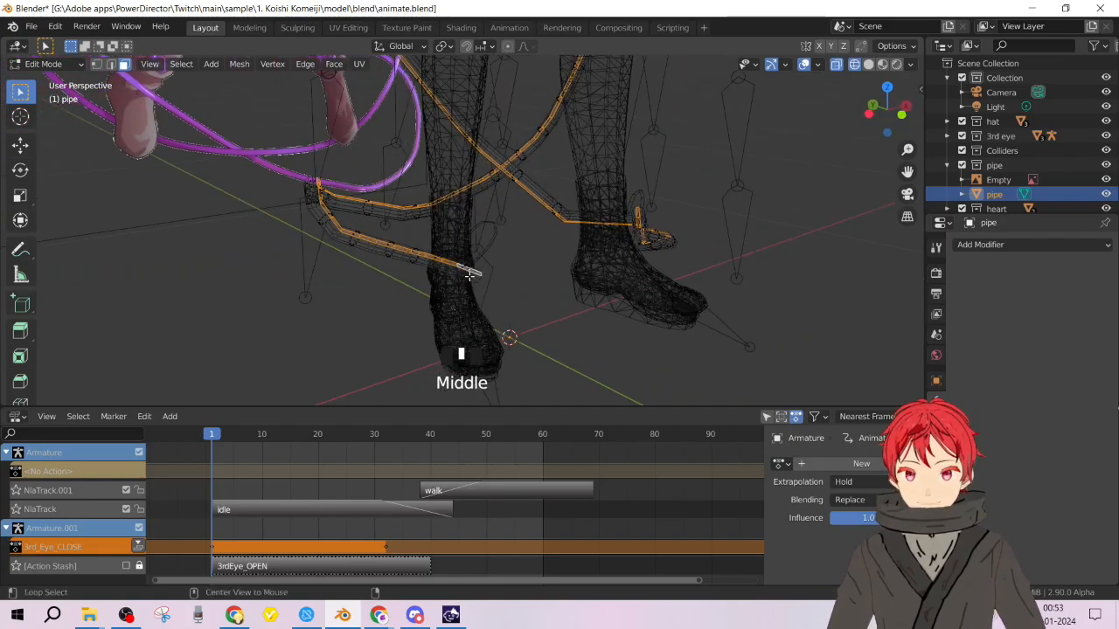
Select the face rings around the pipe from its end at the ankle to the first bend, undoing lengthwise loop selections.
{"action": "left_click", "coordinate": [469, 275], "text": "alt"}
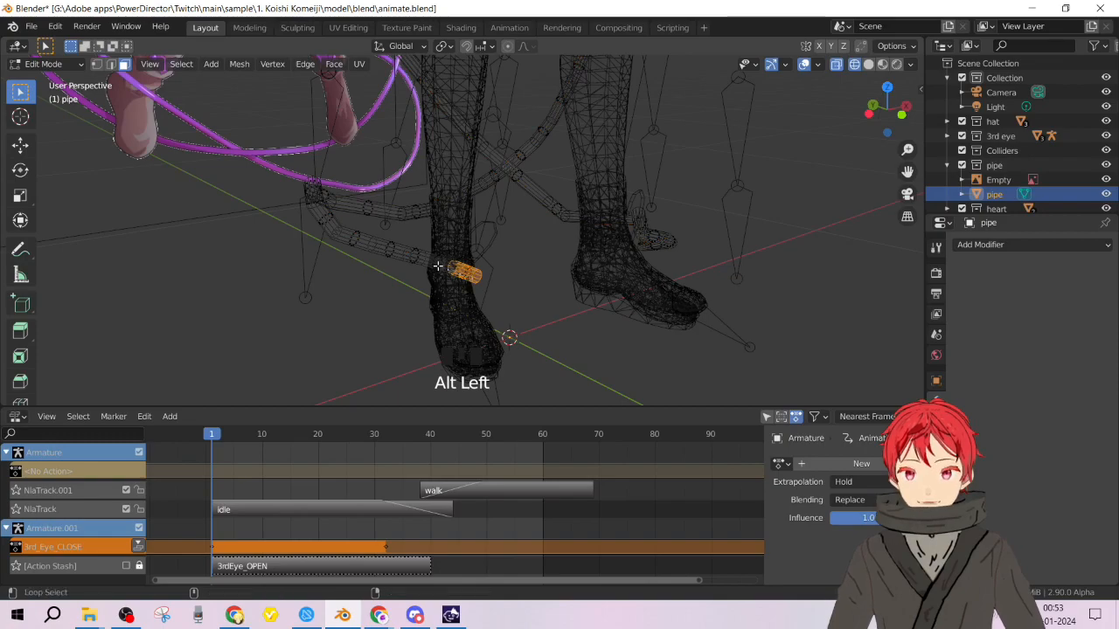
{"action": "left_click", "coordinate": [434, 266], "text": "alt+shift"}
{"action": "left_click", "coordinate": [412, 256], "text": "alt+shift"}
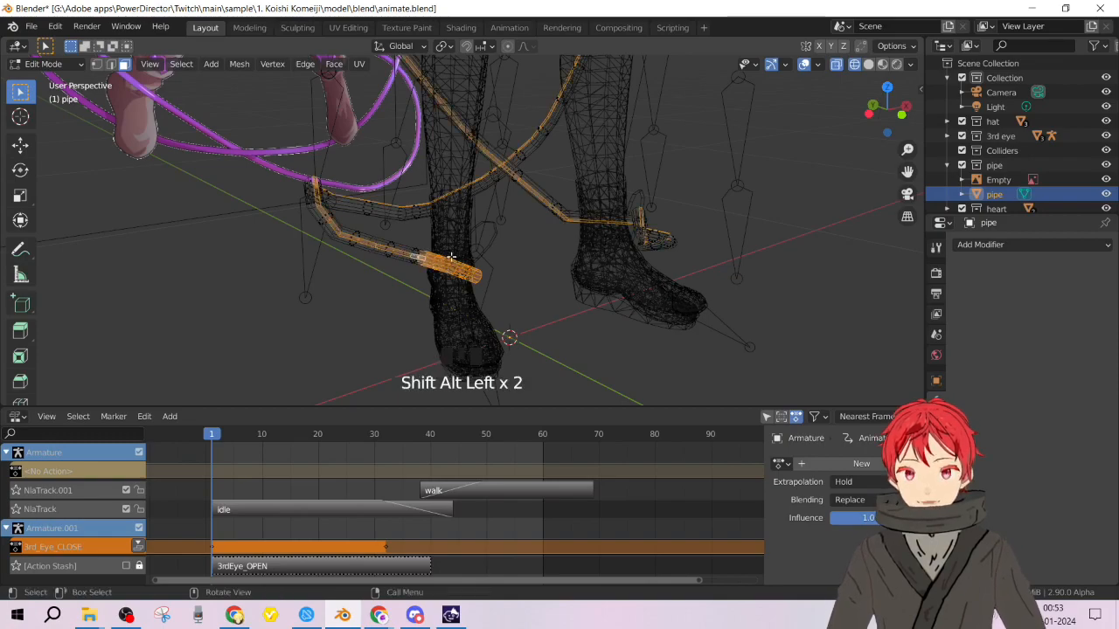
{"action": "key", "text": "ctrl+z"}
{"action": "left_click", "coordinate": [411, 255], "text": "alt+shift"}
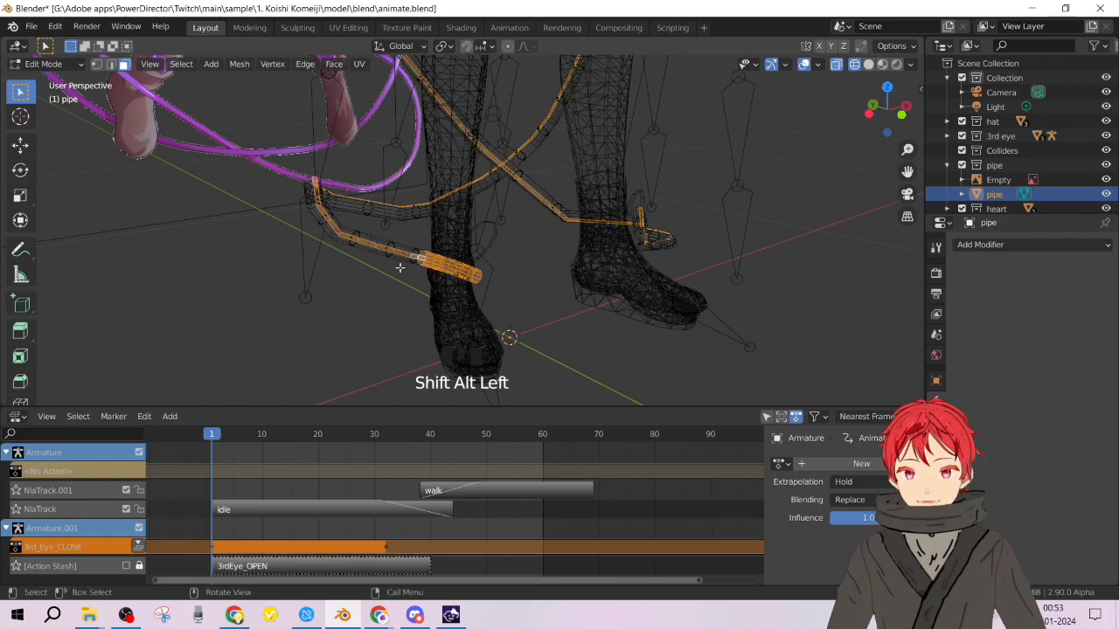
{"action": "key", "text": "ctrl+z"}
{"action": "left_click", "coordinate": [406, 261], "text": "alt+shift"}
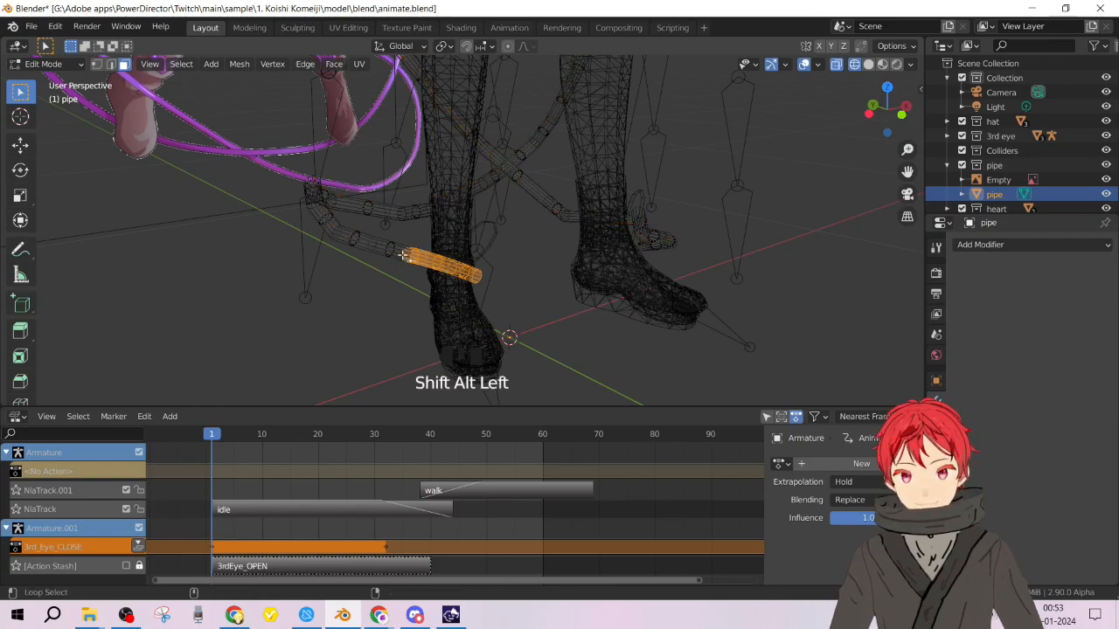
{"action": "left_click", "coordinate": [402, 254], "text": "alt+shift"}
{"action": "left_click", "coordinate": [360, 243], "text": "alt+shift"}
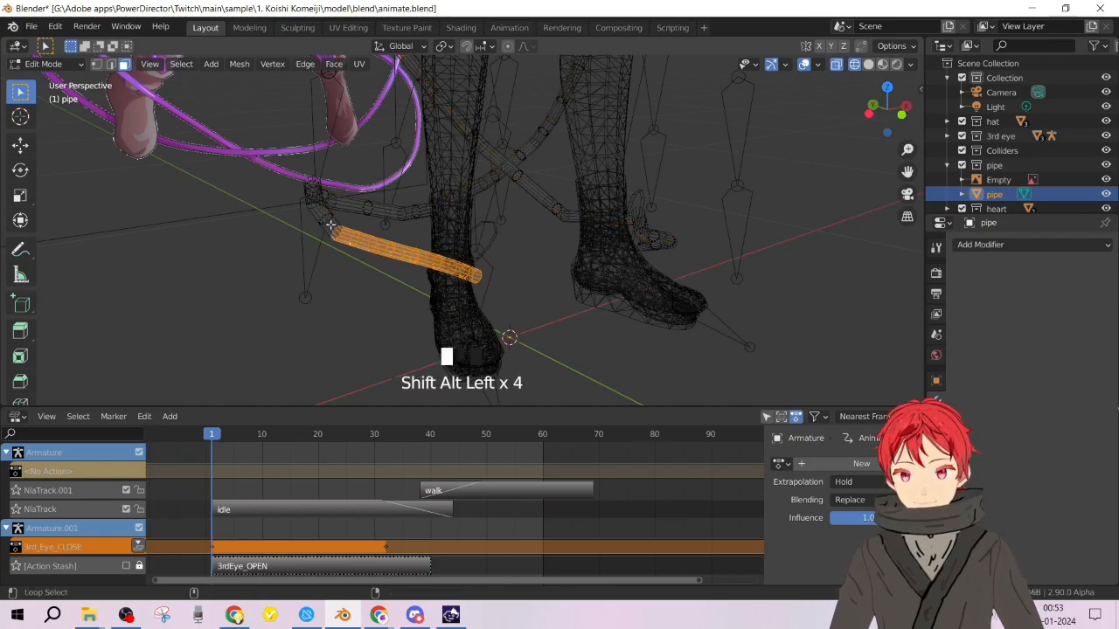
Extend the face-ring selection around the pipe's bends beside the foot and onto the section running back toward the leg.
{"action": "middle_click_drag", "start_coordinate": [331, 225], "coordinate": [560, 293]}
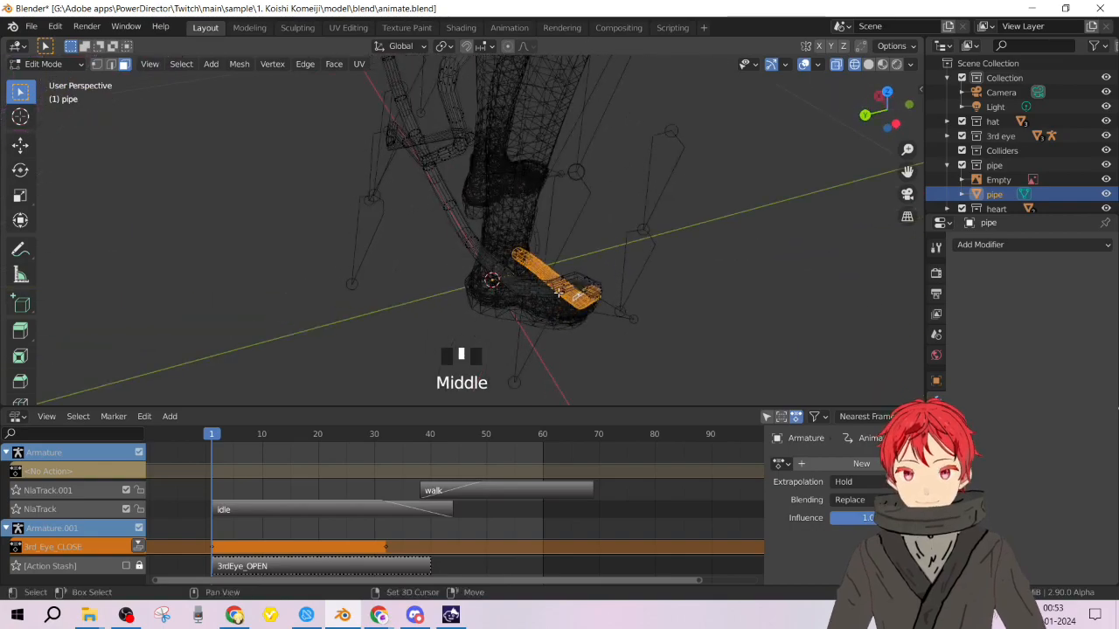
{"action": "left_click", "coordinate": [589, 283], "text": "alt+shift"}
{"action": "left_click", "coordinate": [565, 279], "text": "alt+shift"}
{"action": "middle_click_drag", "start_coordinate": [565, 280], "coordinate": [417, 242]}
{"action": "left_click", "coordinate": [345, 205], "text": "alt+shift"}
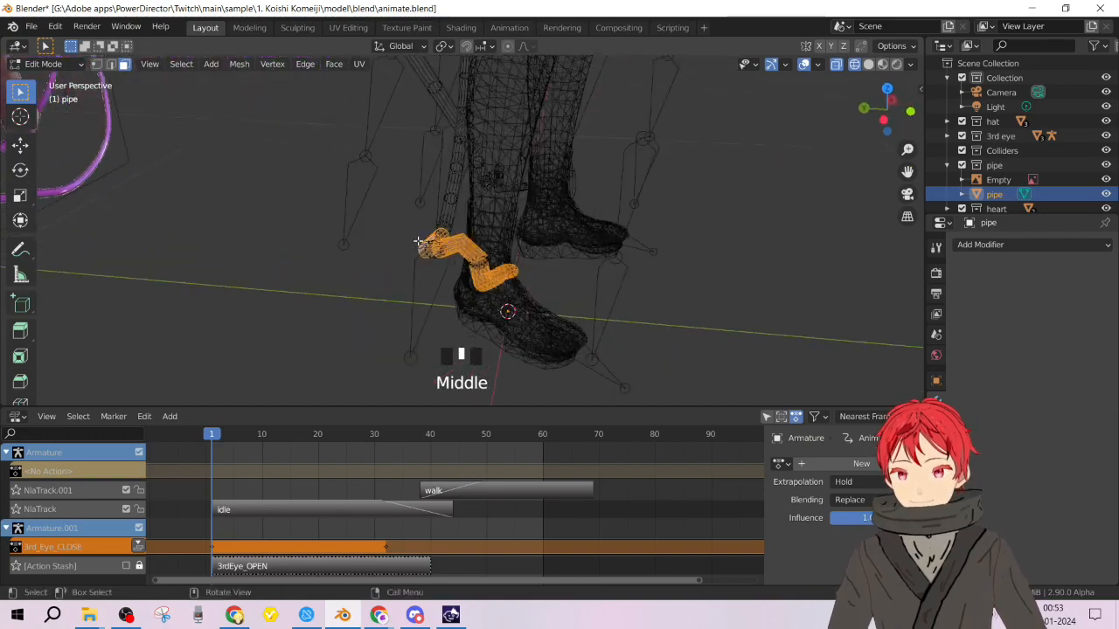
{"action": "scroll", "coordinate": [472, 280], "scroll_direction": "up", "scroll_amount": 2}
{"action": "middle_click_drag", "start_coordinate": [490, 282], "coordinate": [446, 248]}
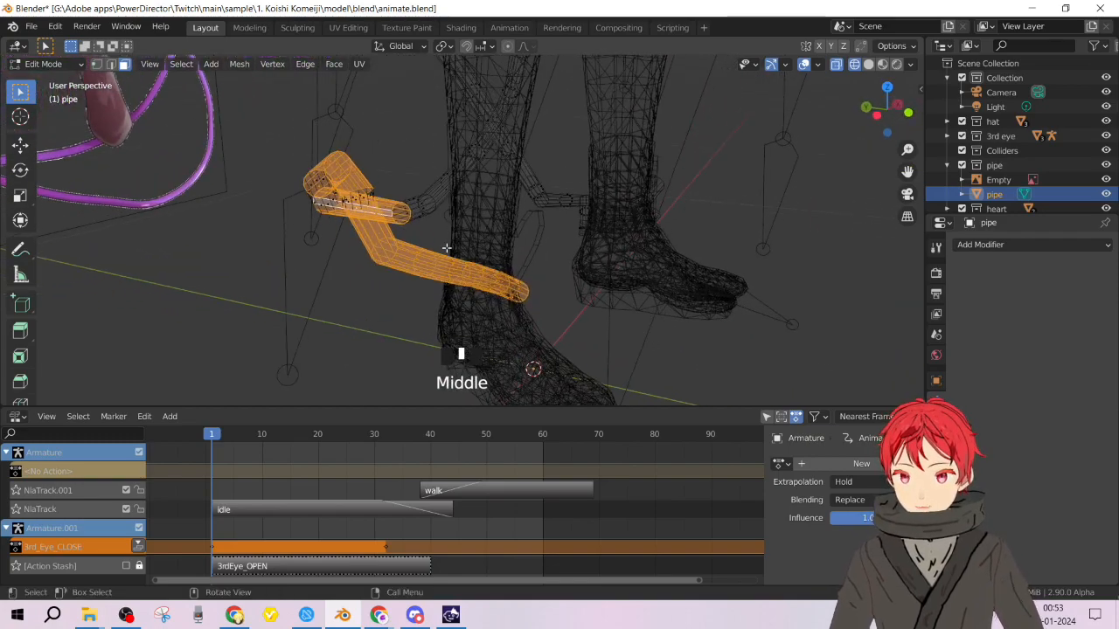
Switch to solid shading and add the missing face rings at the pipe's bend beside the foot.
{"action": "key", "text": "z"}
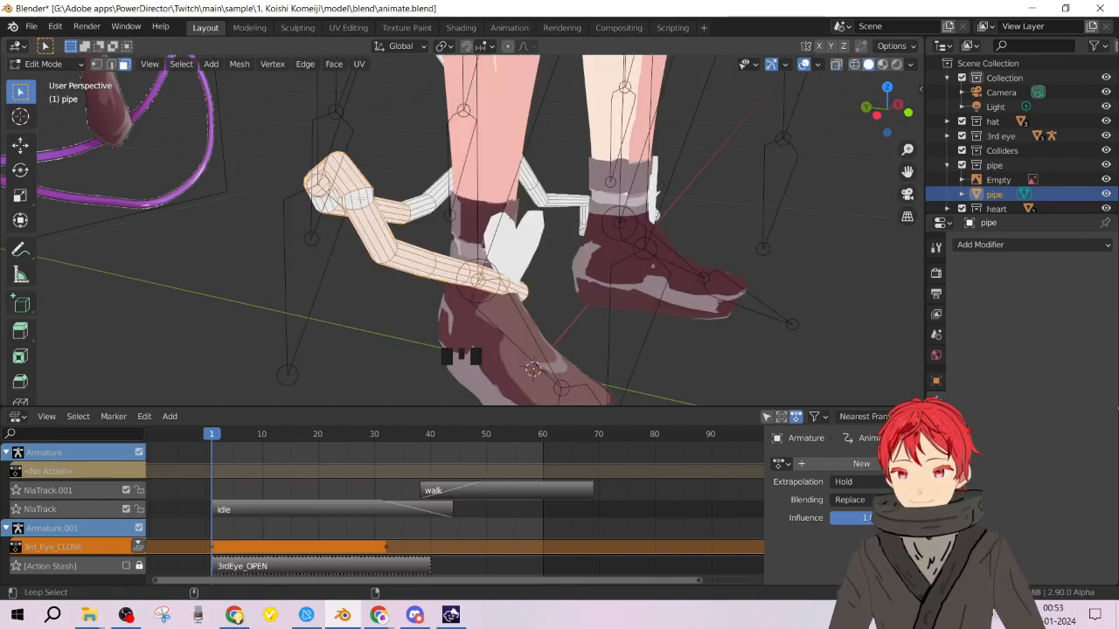
{"action": "left_click", "coordinate": [363, 199], "text": "alt+shift"}
{"action": "middle_click", "coordinate": [362, 198], "text": "alt+shift"}
{"action": "middle_click_drag", "start_coordinate": [382, 192], "coordinate": [507, 224]}
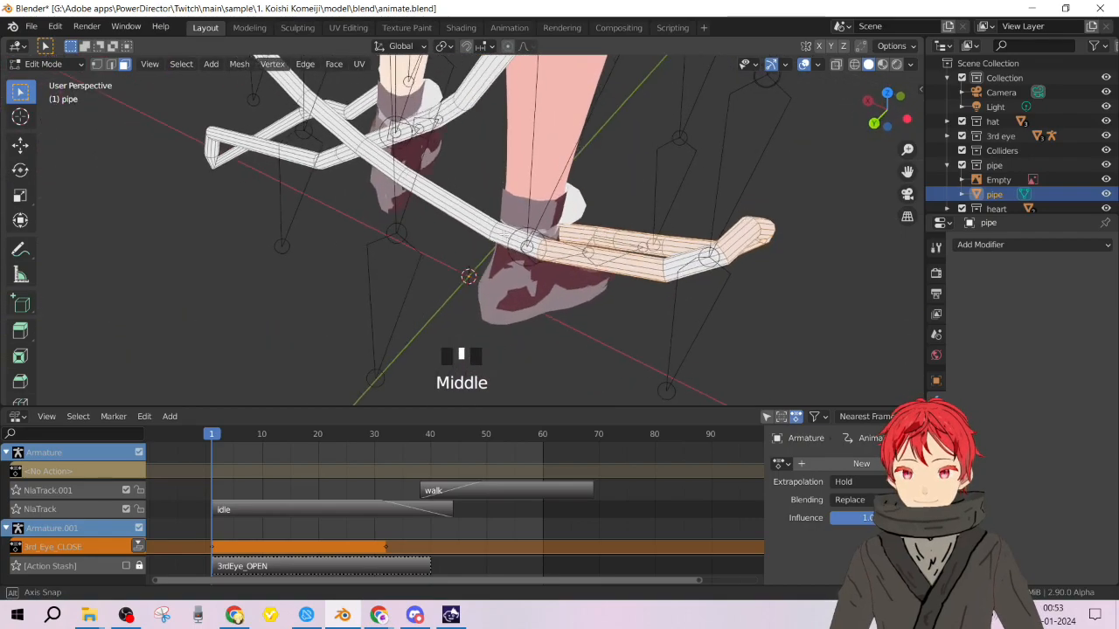
{"action": "left_click", "coordinate": [719, 266], "text": "alt+shift"}
{"action": "middle_click_drag", "start_coordinate": [720, 267], "coordinate": [596, 209]}
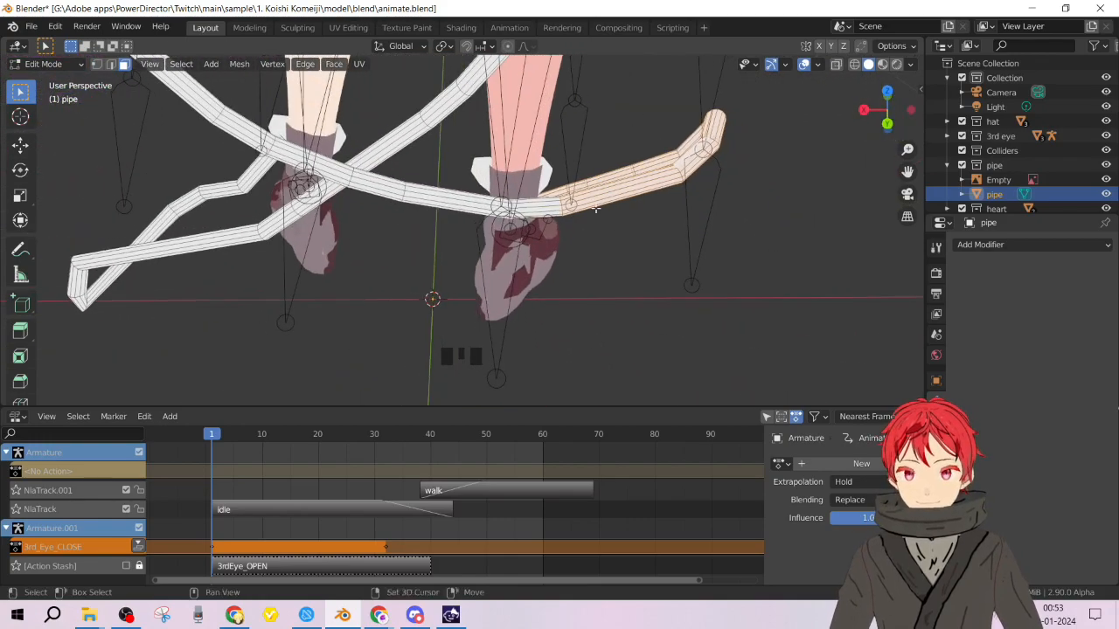
Extend the face-ring selection along the pipe section running past both feet toward the opposite leg.
{"action": "left_click", "coordinate": [542, 203], "text": "alt+shift"}
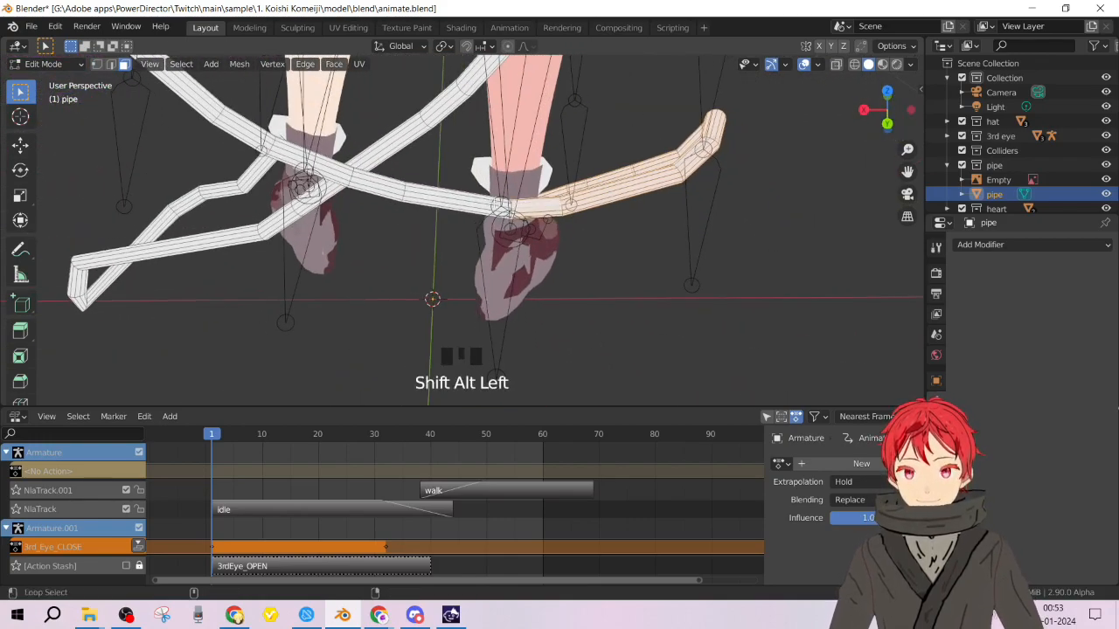
{"action": "left_click", "coordinate": [468, 197], "text": "alt+shift"}
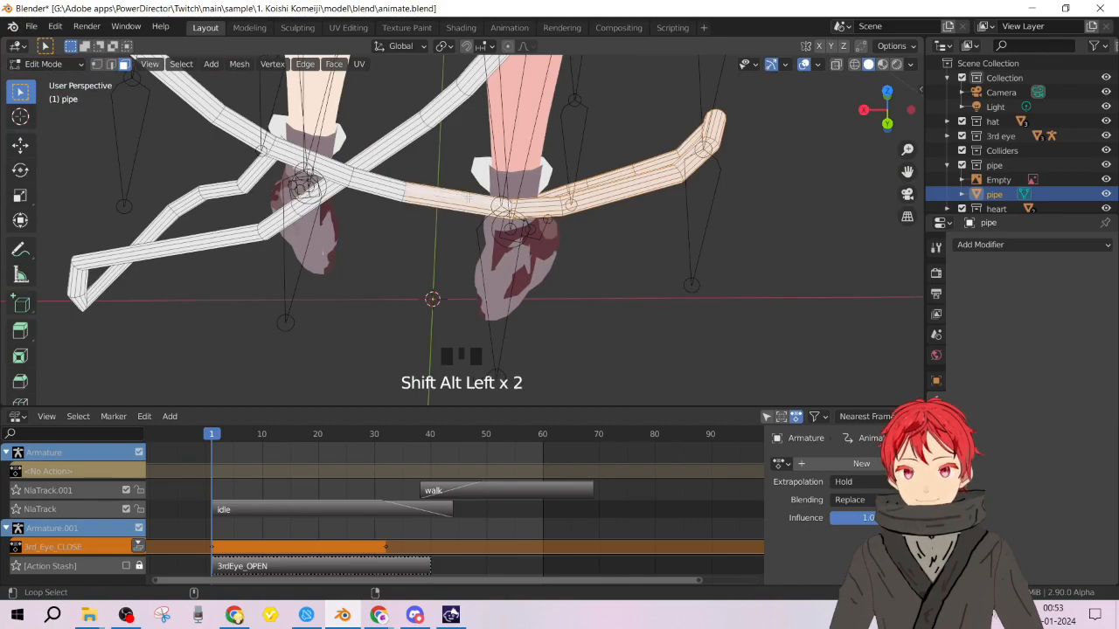
{"action": "left_click", "coordinate": [395, 181], "text": "alt+shift"}
{"action": "middle_click_drag", "start_coordinate": [395, 181], "coordinate": [362, 196]}
{"action": "left_click", "coordinate": [276, 205], "text": "alt+shift"}
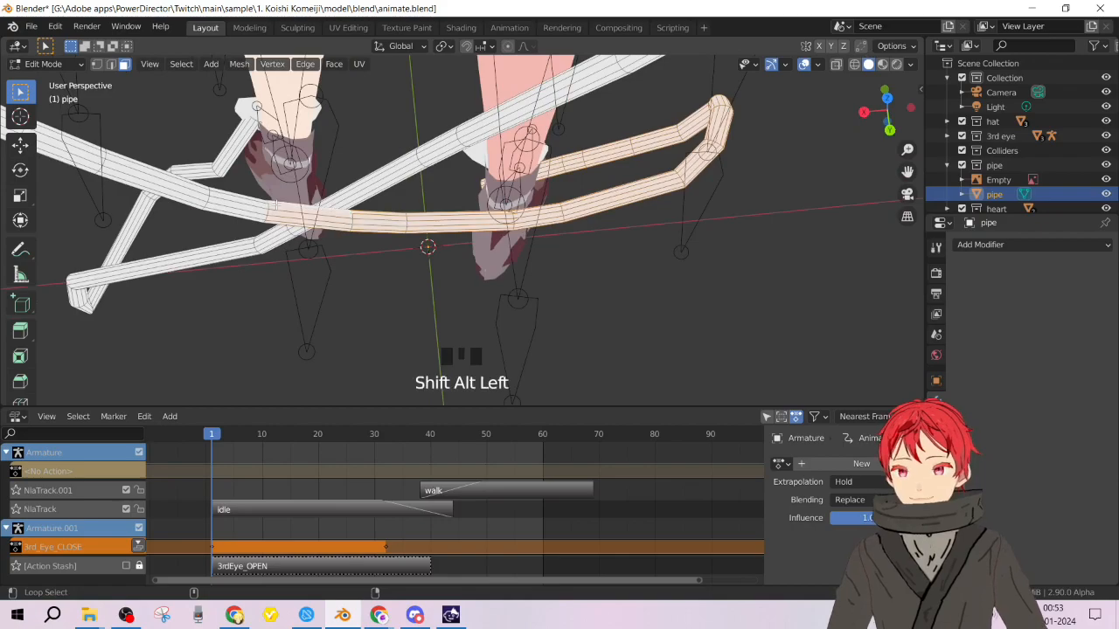
{"action": "left_click", "coordinate": [256, 200], "text": "alt+shift"}
Add the pipe's face rings from the opposite foot around the curve and up alongside the leg.
{"action": "scroll", "coordinate": [256, 199], "scroll_direction": "down", "scroll_amount": 3}
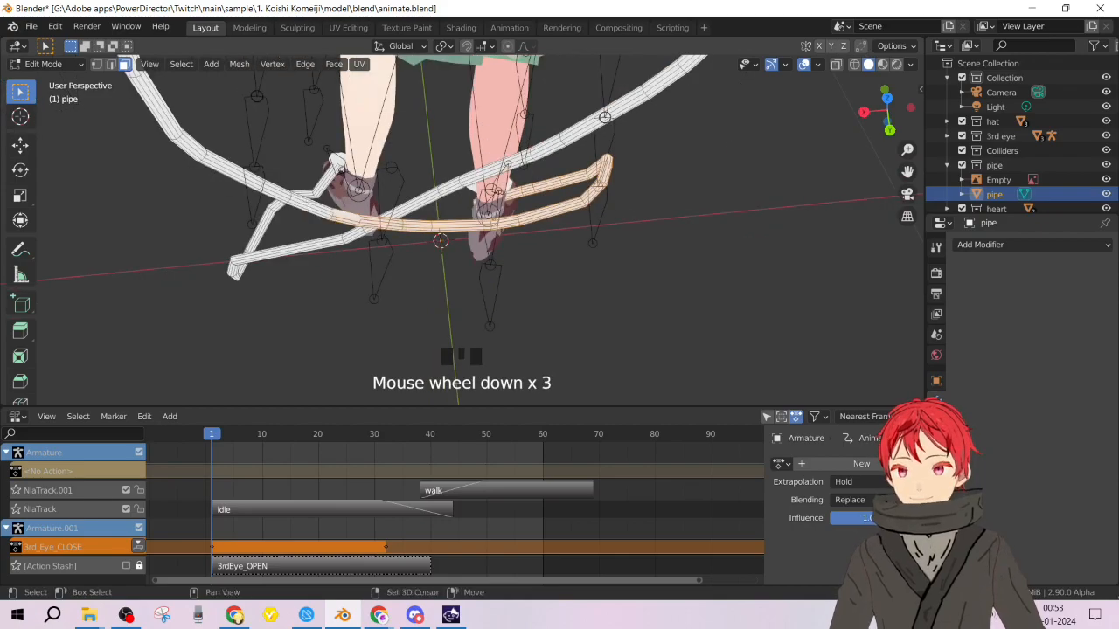
{"action": "left_click", "coordinate": [294, 201], "text": "alt+shift"}
{"action": "left_click", "coordinate": [278, 189], "text": "alt+shift"}
{"action": "left_click", "coordinate": [263, 180], "text": "alt+shift"}
{"action": "middle_click_drag", "start_coordinate": [262, 180], "coordinate": [352, 168]}
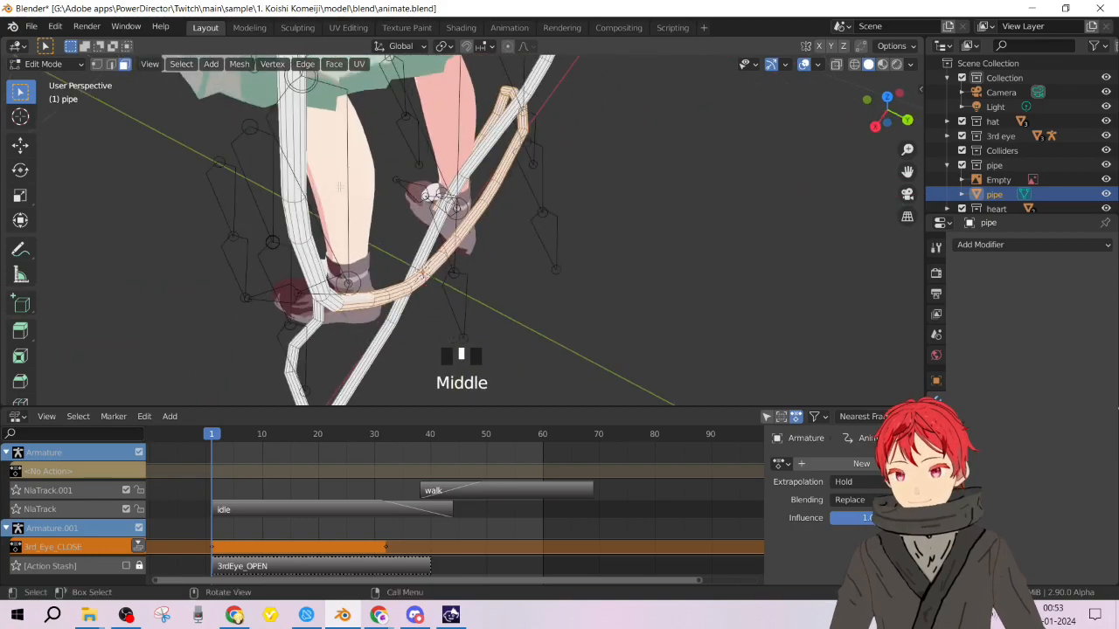
{"action": "left_click", "coordinate": [354, 303], "text": "alt+shift"}
{"action": "left_click", "coordinate": [314, 273], "text": "alt+shift"}
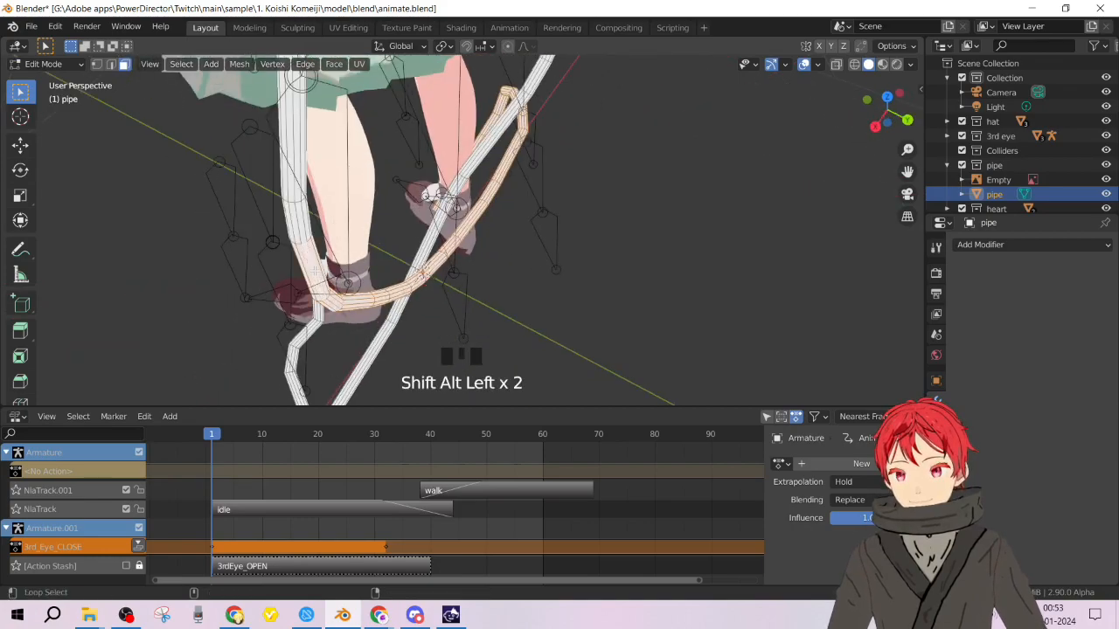
{"action": "left_click", "coordinate": [301, 223], "text": "alt+shift"}
{"action": "left_click", "coordinate": [303, 180], "text": "alt+shift"}
Continue the face-ring selection up the pipe past the skirt to waist height.
{"action": "middle_click_drag", "start_coordinate": [302, 181], "coordinate": [393, 152]}
{"action": "middle_click_drag", "start_coordinate": [495, 152], "coordinate": [566, 373], "text": "shift"}
{"action": "left_click", "coordinate": [508, 229], "text": "alt+shift"}
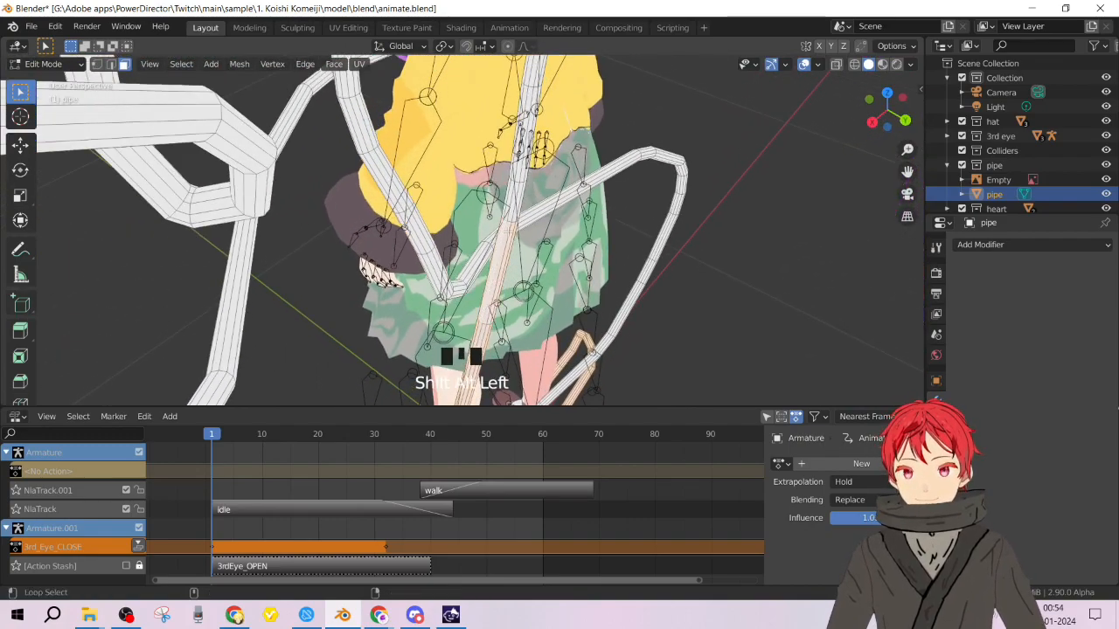
{"action": "left_click", "coordinate": [517, 188], "text": "alt+shift"}
{"action": "middle_click_drag", "start_coordinate": [517, 188], "coordinate": [428, 164]}
{"action": "middle_click_drag", "start_coordinate": [441, 87], "coordinate": [475, 305], "text": "shift"}
Add the pipe's face rings from beside the arm up and over the shoulder to behind the neck.
{"action": "left_click", "coordinate": [411, 393], "text": "alt+shift"}
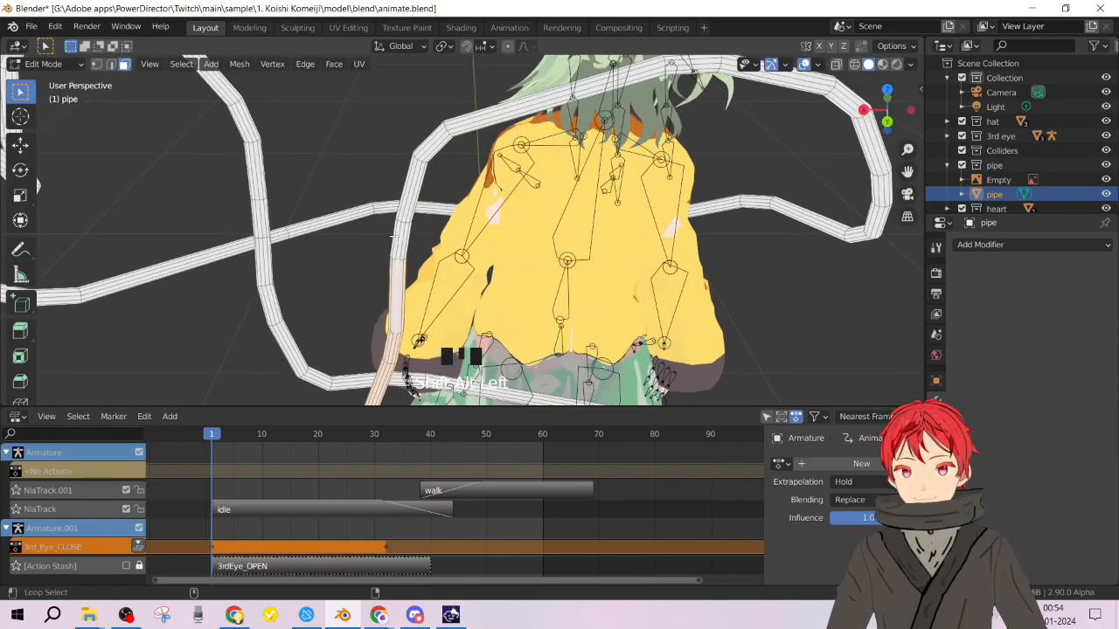
{"action": "left_click", "coordinate": [412, 393], "text": "alt+shift"}
{"action": "left_click", "coordinate": [414, 394], "text": "alt+shift"}
{"action": "left_click", "coordinate": [413, 394], "text": "alt+shift"}
{"action": "left_click", "coordinate": [413, 394], "text": "alt+shift"}
{"action": "left_click", "coordinate": [413, 393], "text": "alt+shift"}
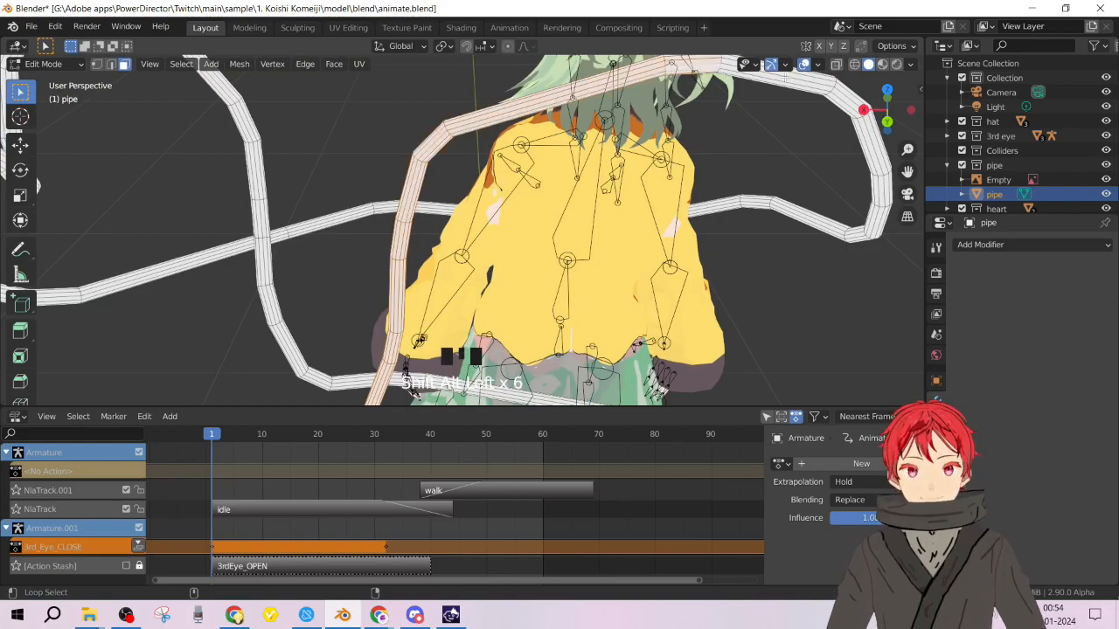
Try to separate the selected pipe faces by material.
{"action": "scroll", "coordinate": [678, 202], "scroll_direction": "down", "scroll_amount": 3}
{"action": "middle_click_drag", "start_coordinate": [679, 203], "coordinate": [539, 254]}
{"action": "scroll", "coordinate": [455, 157], "scroll_direction": "up", "scroll_amount": 3}
{"action": "mouse_move", "coordinate": [413, 147]}
{"action": "middle_mouse_down"}
{"action": "mouse_move", "coordinate": [552, 148]}
{"action": "mouse_move", "coordinate": [428, 152]}
{"action": "middle_mouse_up"}
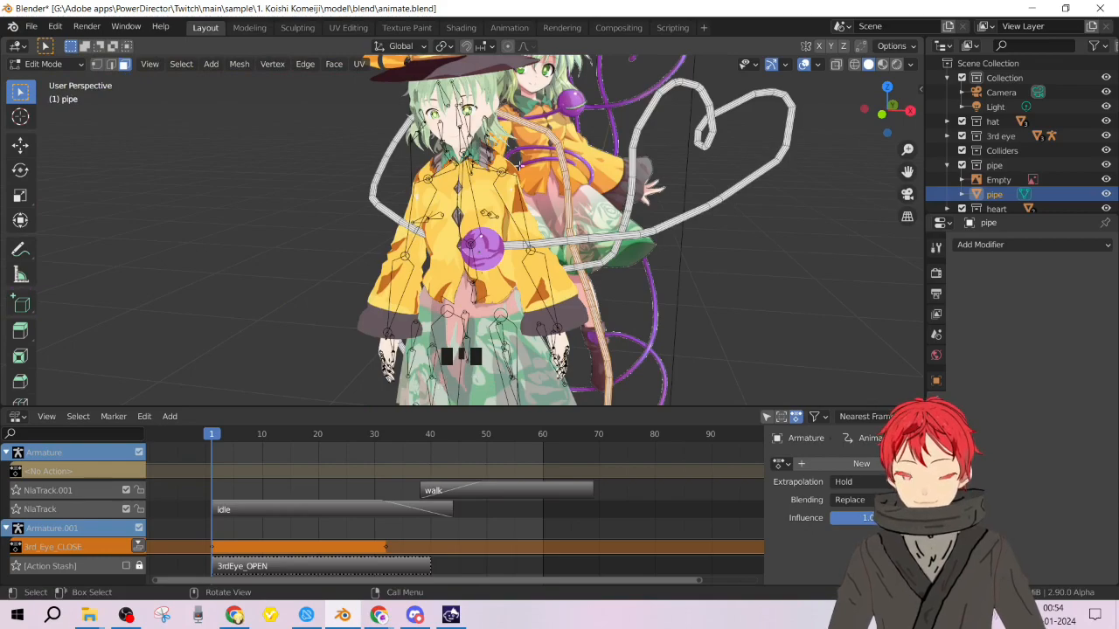
{"action": "right_click", "coordinate": [533, 279]}
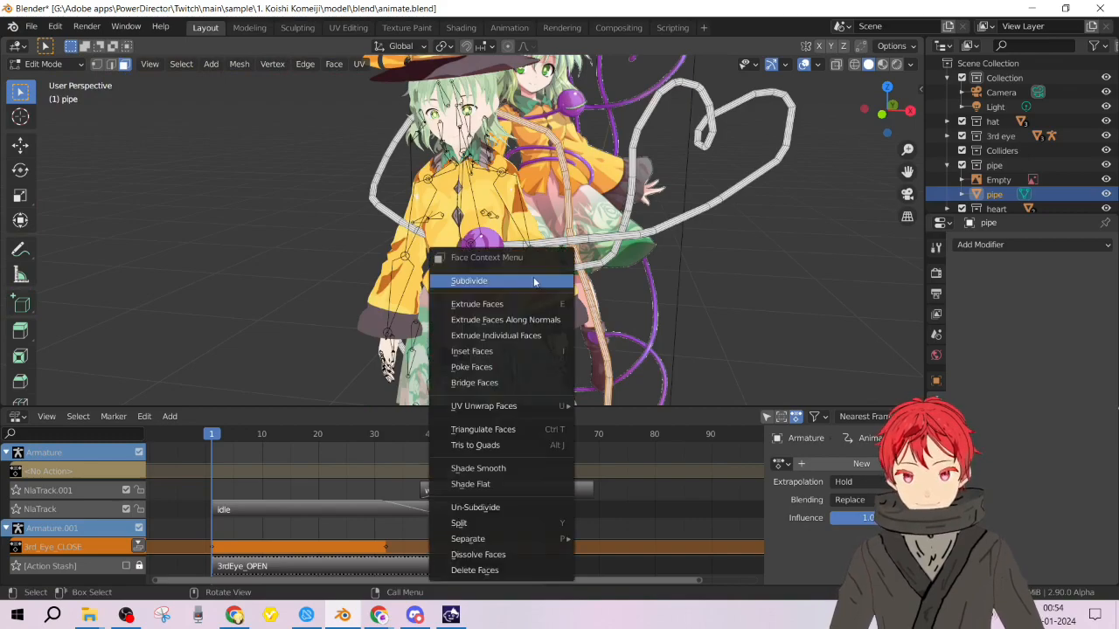
{"action": "mouse_move", "coordinate": [505, 538]}
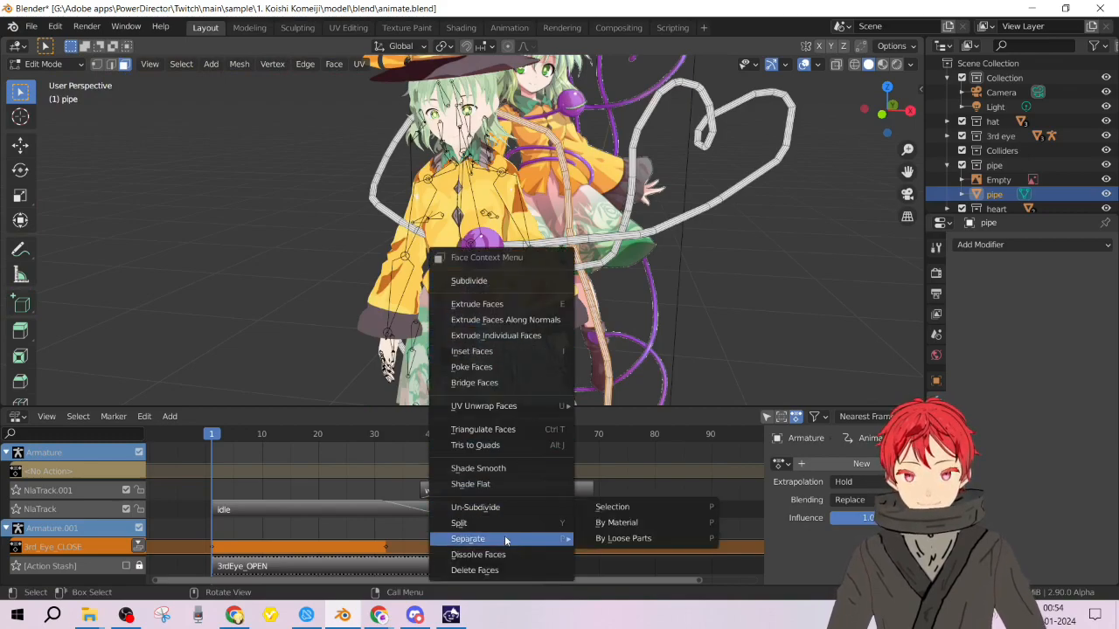
{"action": "left_click", "coordinate": [623, 523]}
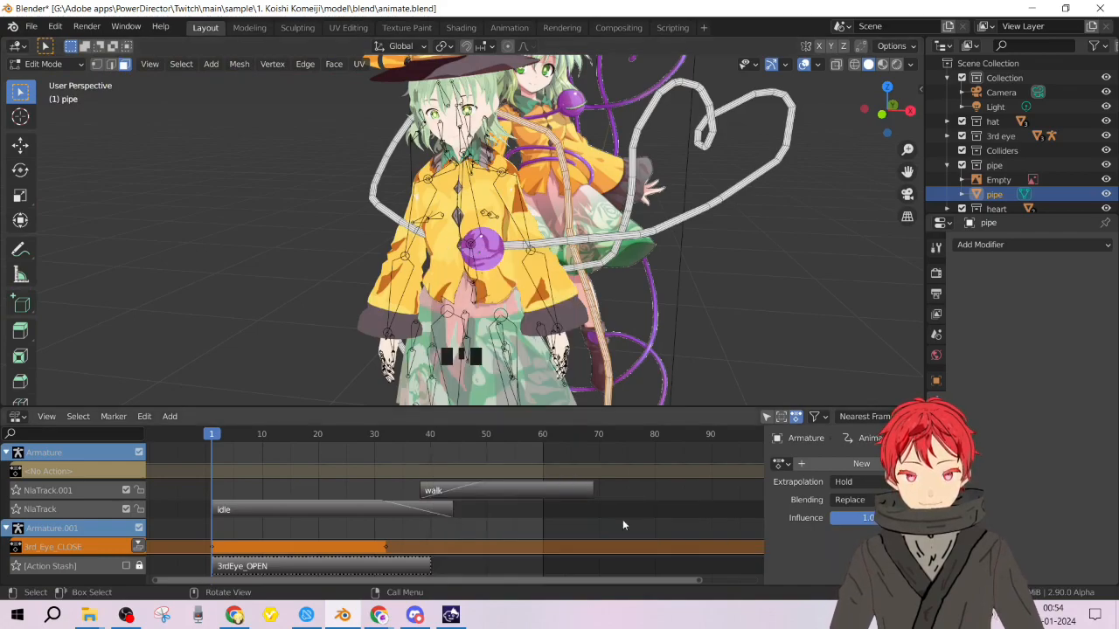
{"action": "key", "text": "ctrl+z"}
Separate the selected pipe faces into their own object.
{"action": "right_click", "coordinate": [544, 167]}
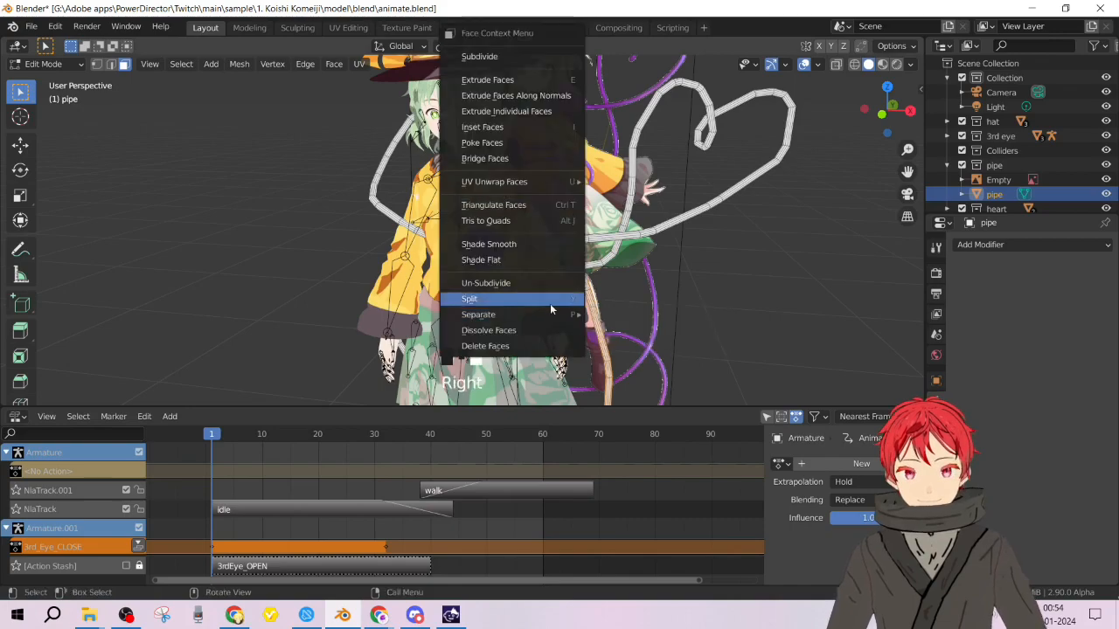
{"action": "mouse_move", "coordinate": [520, 315]}
{"action": "left_click", "coordinate": [651, 316]}
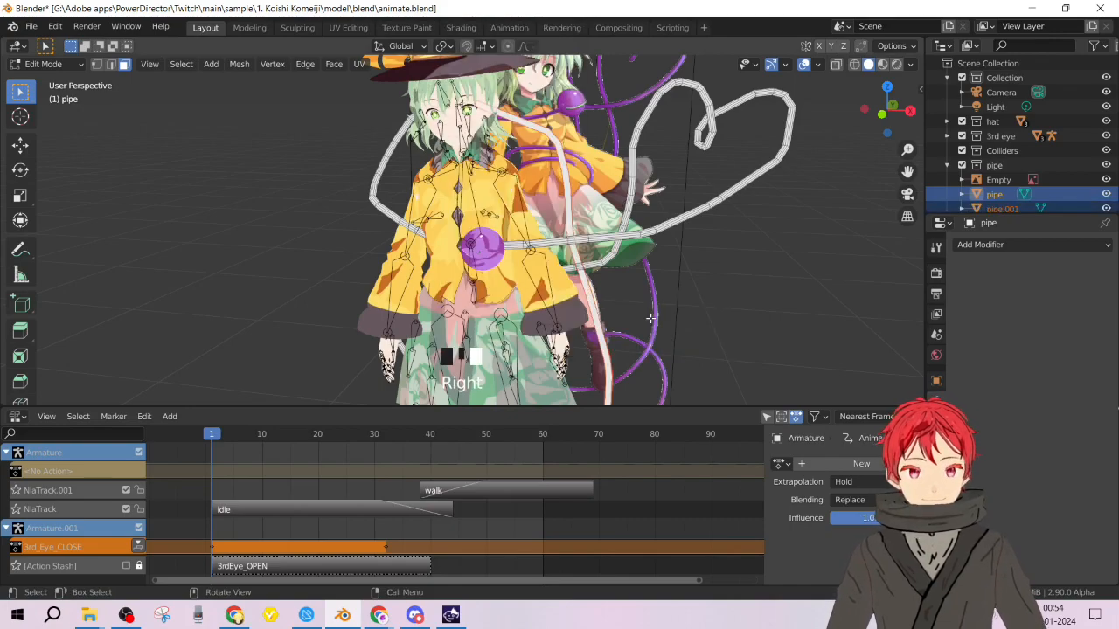
Switch the viewport shading to Material Preview to view both pipe parts with their colours.
{"action": "scroll", "coordinate": [532, 215], "scroll_direction": "down", "scroll_amount": 4}
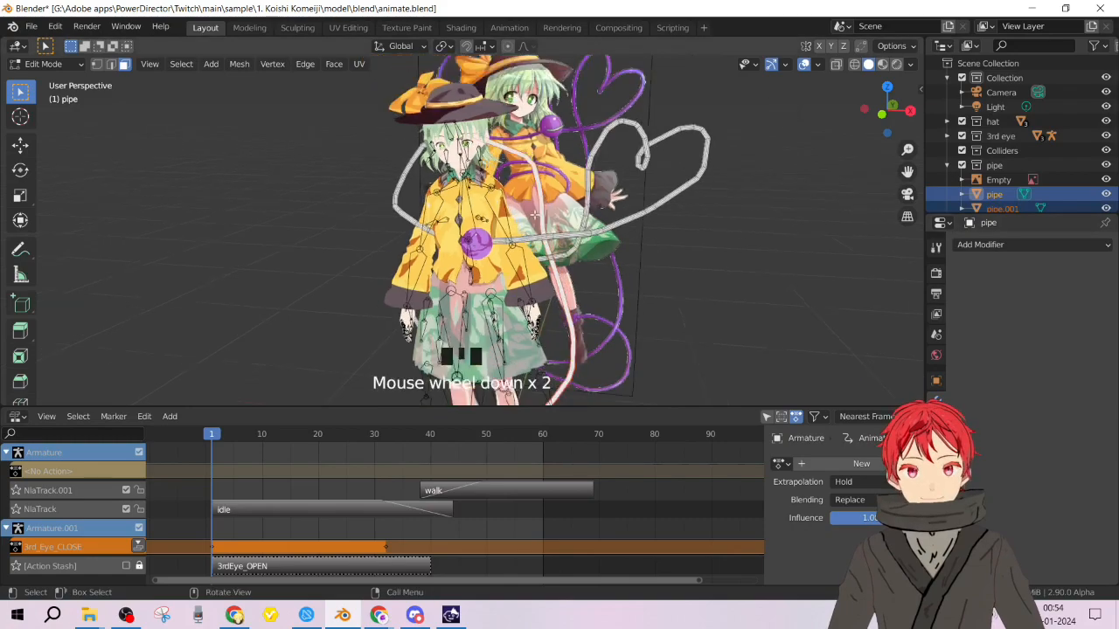
{"action": "middle_click_drag", "start_coordinate": [533, 218], "coordinate": [529, 253]}
{"action": "key", "text": "z"}
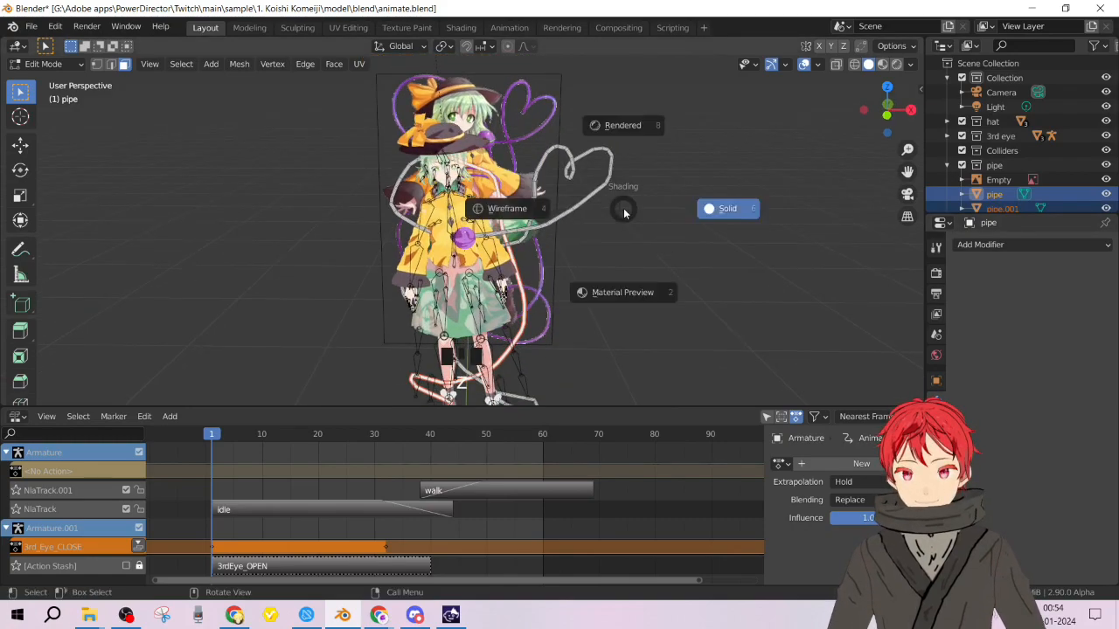
{"action": "left_click", "coordinate": [587, 275]}
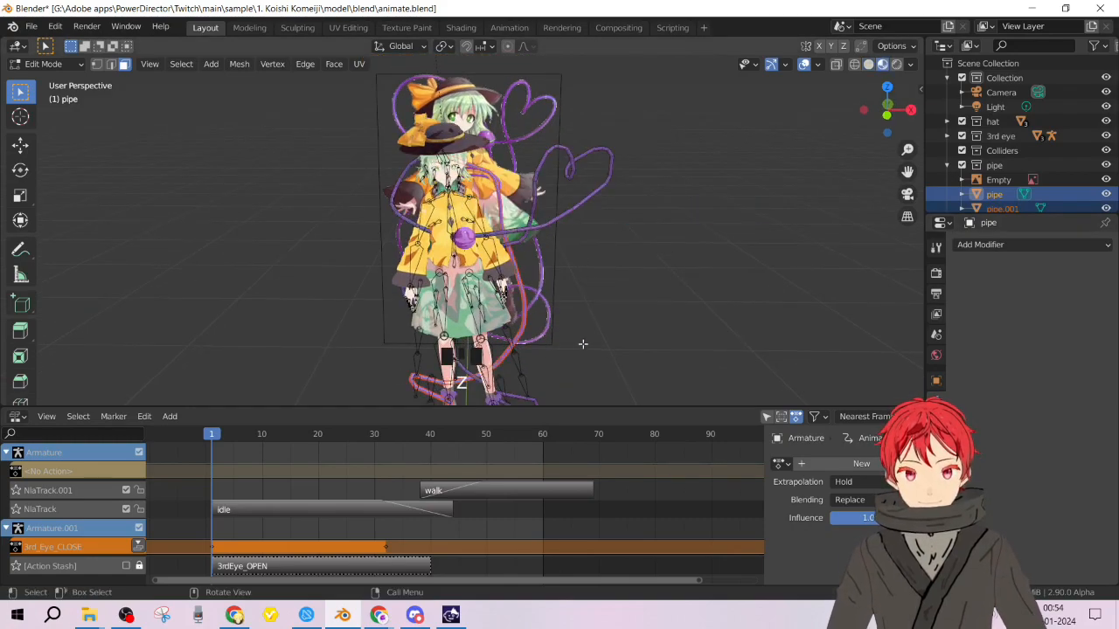
{"action": "scroll", "coordinate": [506, 350], "scroll_direction": "up", "scroll_amount": 2}
{"action": "scroll", "coordinate": [507, 350], "scroll_direction": "up", "scroll_amount": 1}
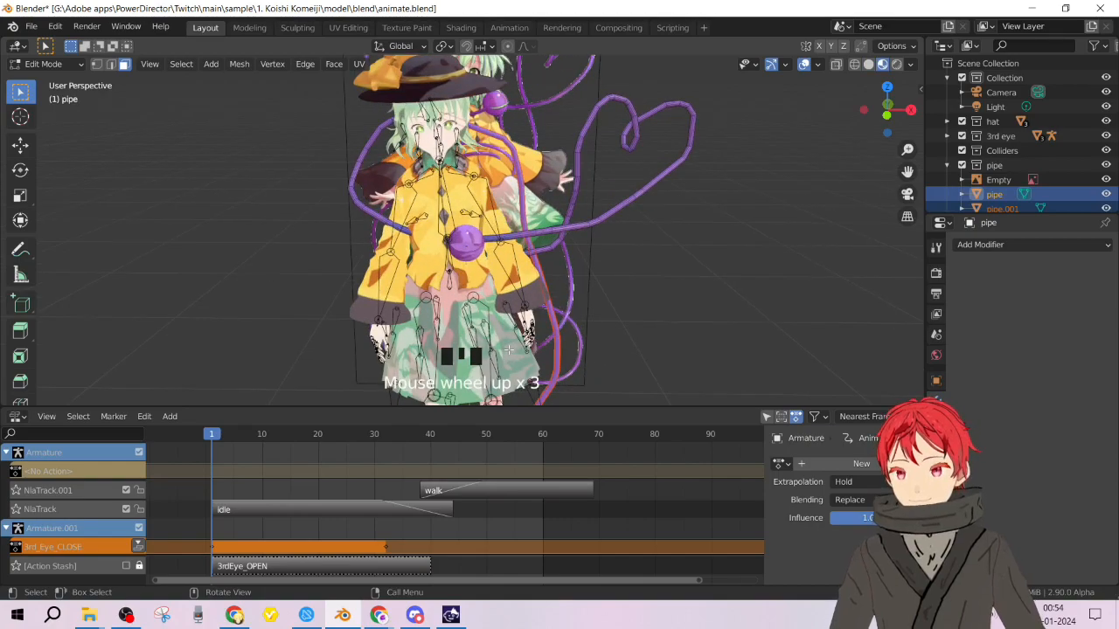
Return to Object Mode, select the original pipe object and rename it as pipe1.
{"action": "key", "text": "Tab"}
{"action": "middle_click_drag", "start_coordinate": [582, 379], "coordinate": [586, 306], "text": "shift"}
{"action": "left_click", "coordinate": [507, 301]}
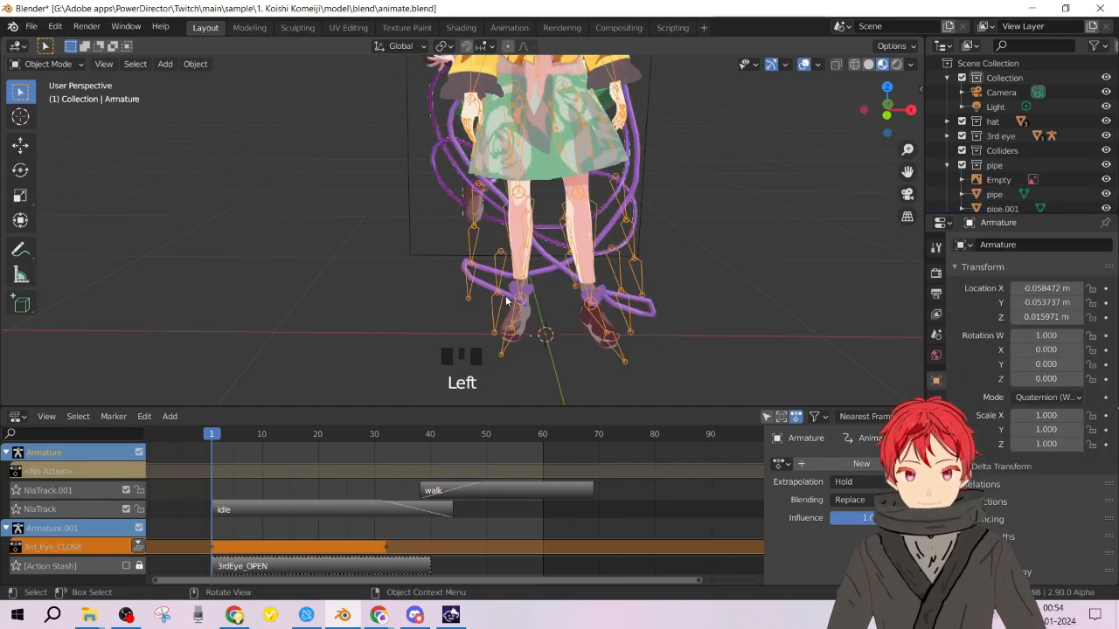
{"action": "left_click", "coordinate": [643, 313]}
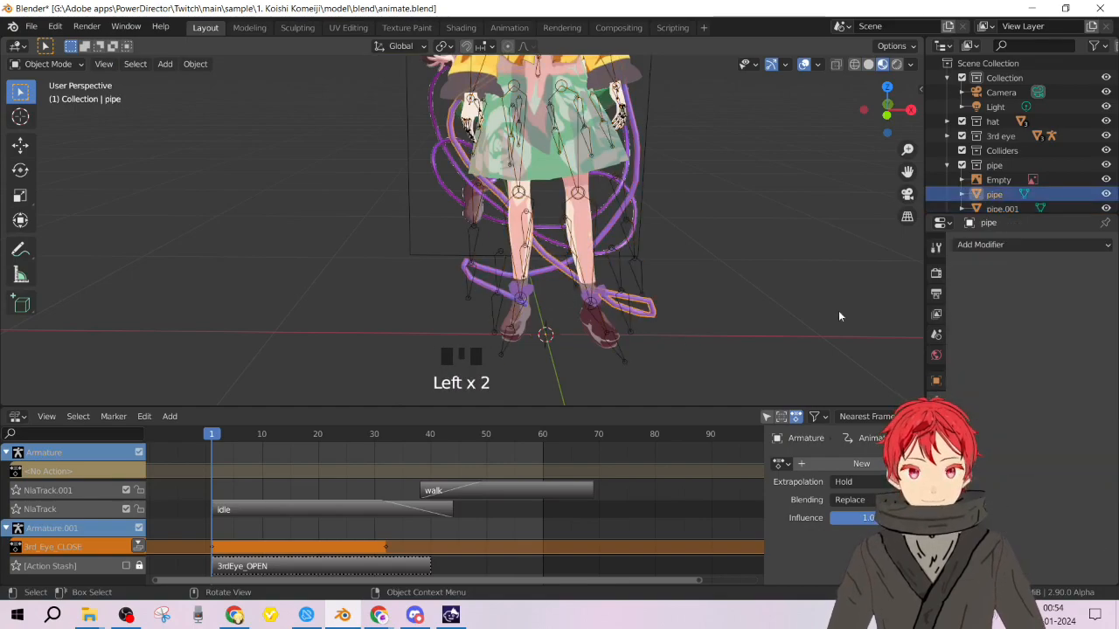
{"action": "double_click", "coordinate": [1002, 196]}
{"action": "type", "text": "1"}
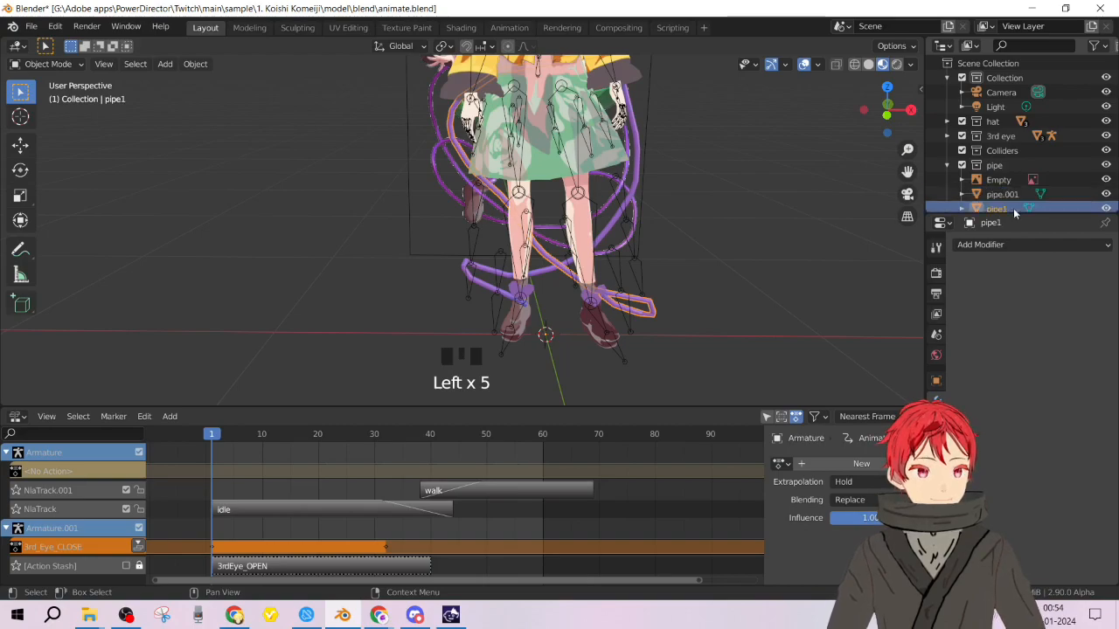
Rename the separated pipe.001 object as pipe2.
{"action": "left_click", "coordinate": [1013, 208]}
{"action": "double_click", "coordinate": [1012, 192]}
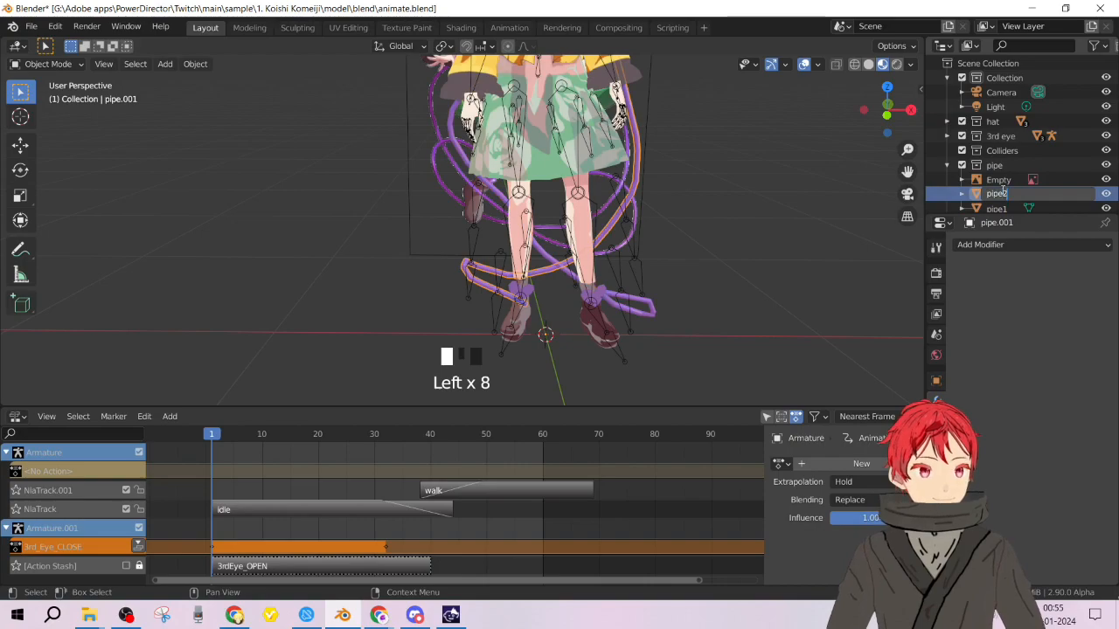
{"action": "type", "text": "2"}
{"action": "key", "text": "Return"}
{"action": "scroll", "coordinate": [1033, 210], "scroll_direction": "down", "scroll_amount": 2}
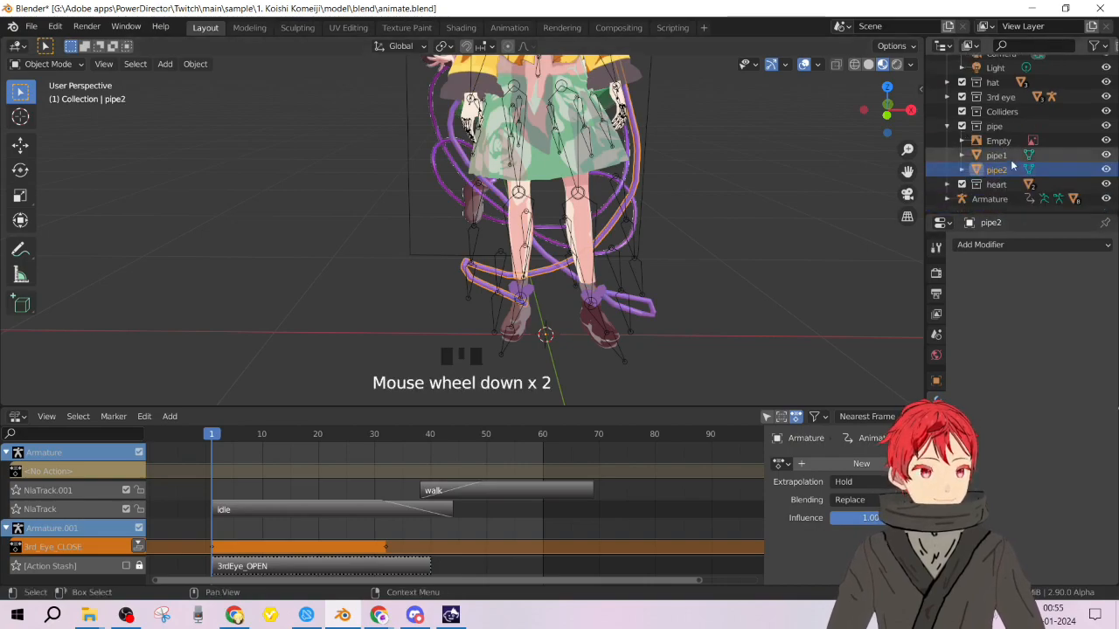
Enter Edit Mode on pipe1, select the face ring at its ankle end and switch to vertex selection.
{"action": "left_click", "coordinate": [1005, 155]}
{"action": "key", "text": "Tab"}
{"action": "middle_click_drag", "start_coordinate": [619, 309], "coordinate": [659, 293]}
{"action": "scroll", "coordinate": [683, 338], "scroll_direction": "up", "scroll_amount": 4}
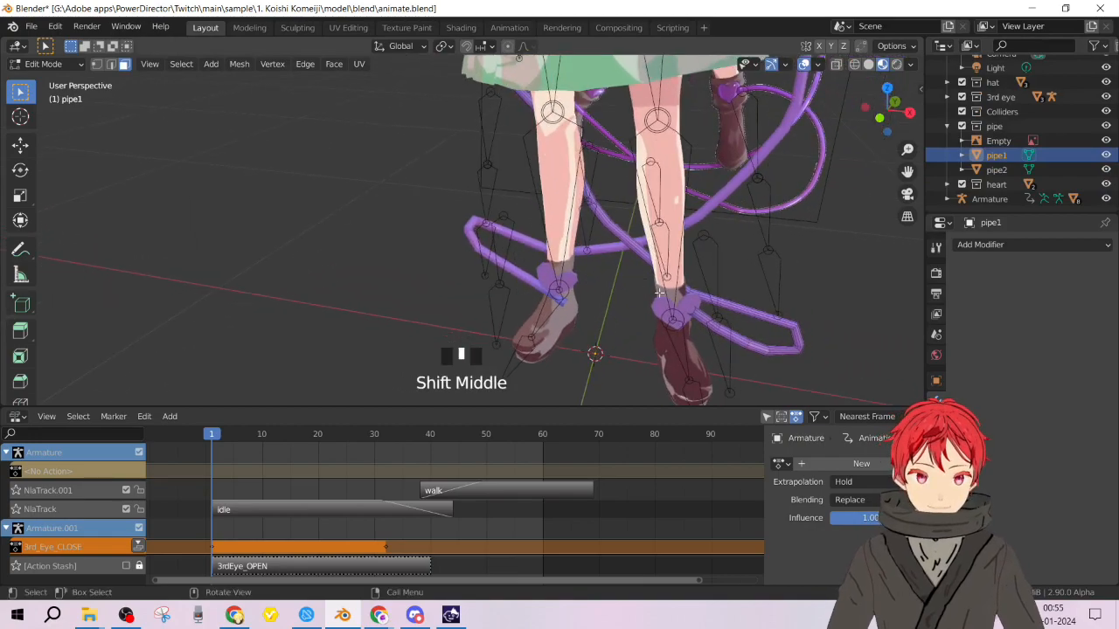
{"action": "left_click", "coordinate": [699, 321], "text": "alt"}
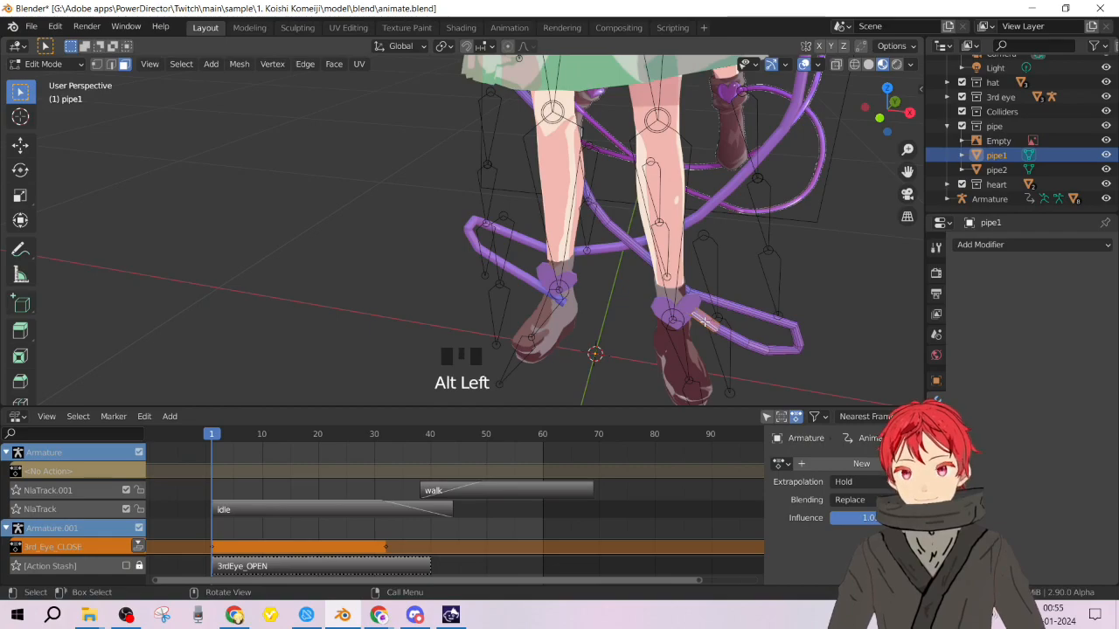
{"action": "key", "text": "1"}
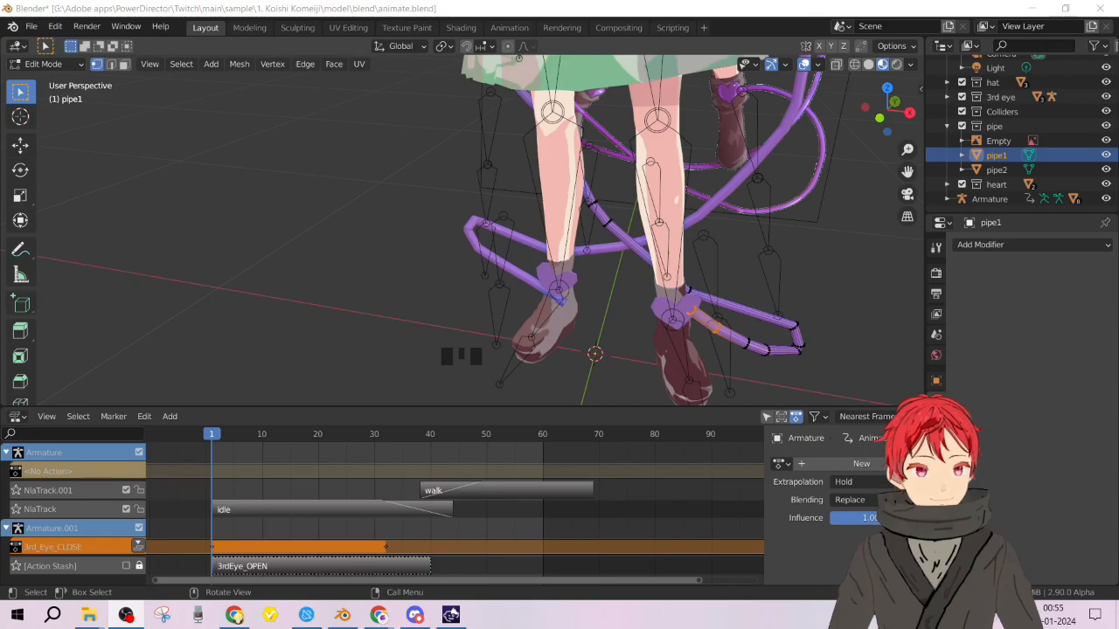
Add a vertex group named 1 to pipe1 and assign the selected ankle-end vertices to it.
{"action": "left_click", "coordinate": [936, 378]}
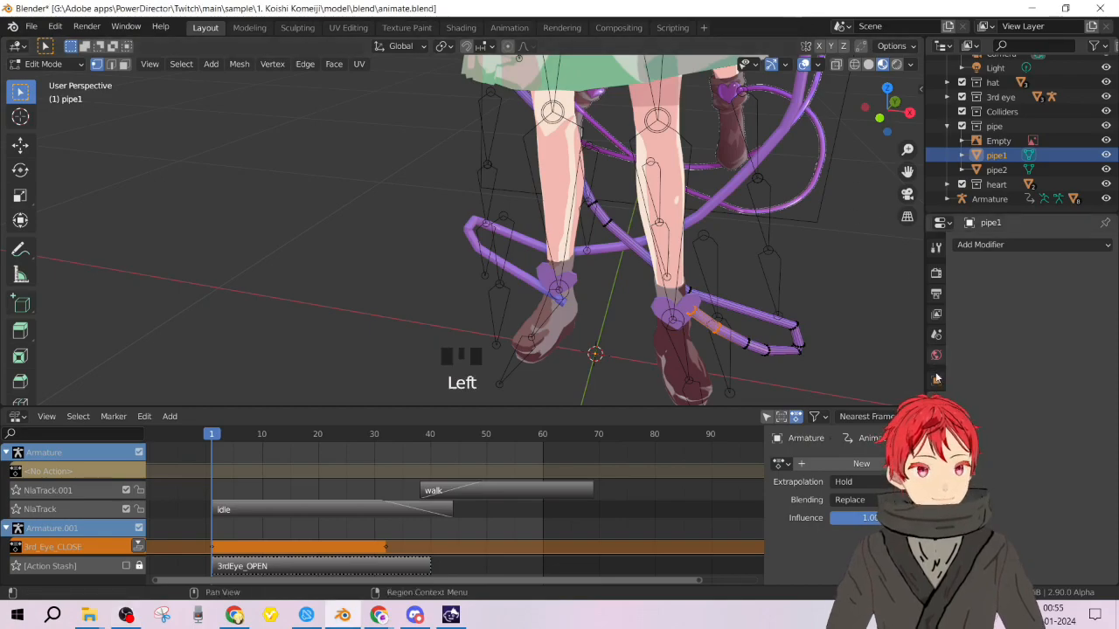
{"action": "left_click", "coordinate": [936, 487]}
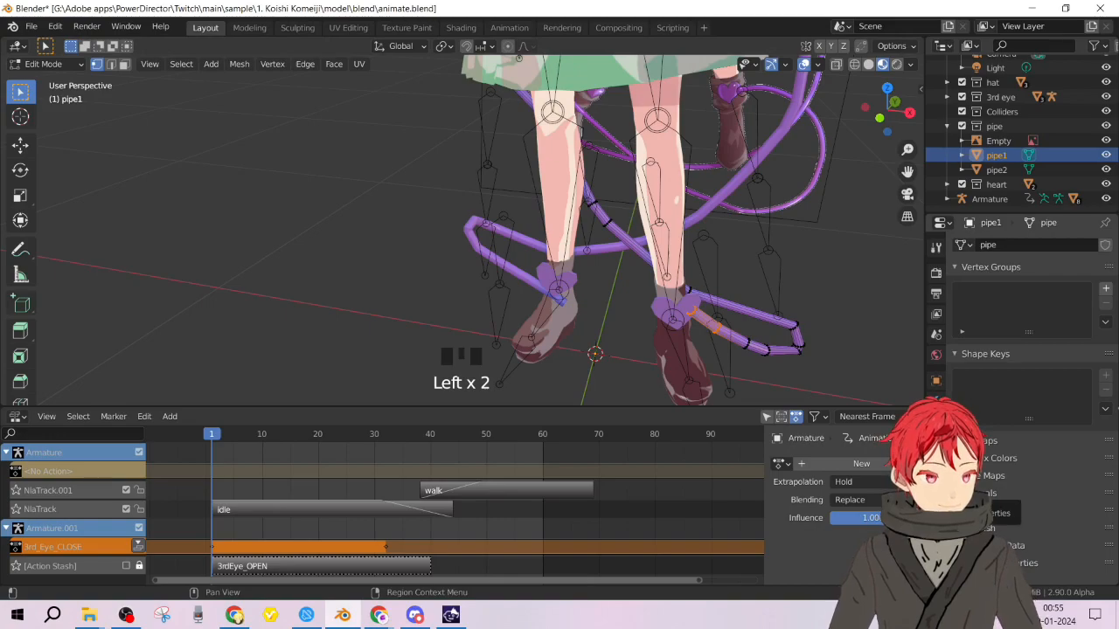
{"action": "left_click", "coordinate": [1106, 288]}
{"action": "double_click", "coordinate": [1031, 292]}
{"action": "type", "text": "1"}
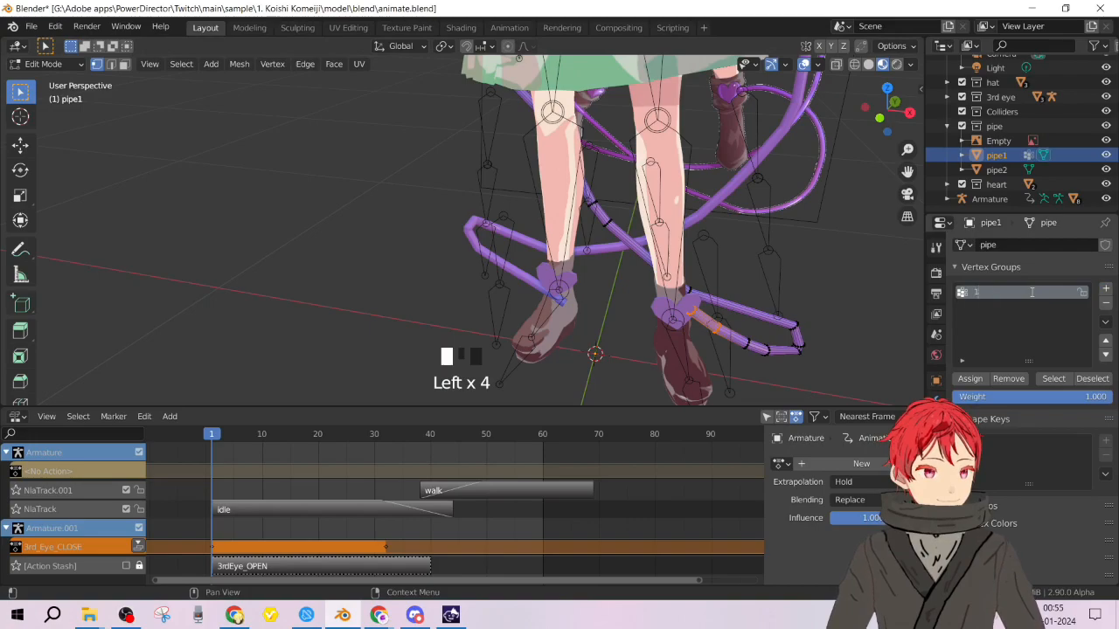
{"action": "left_click", "coordinate": [965, 381]}
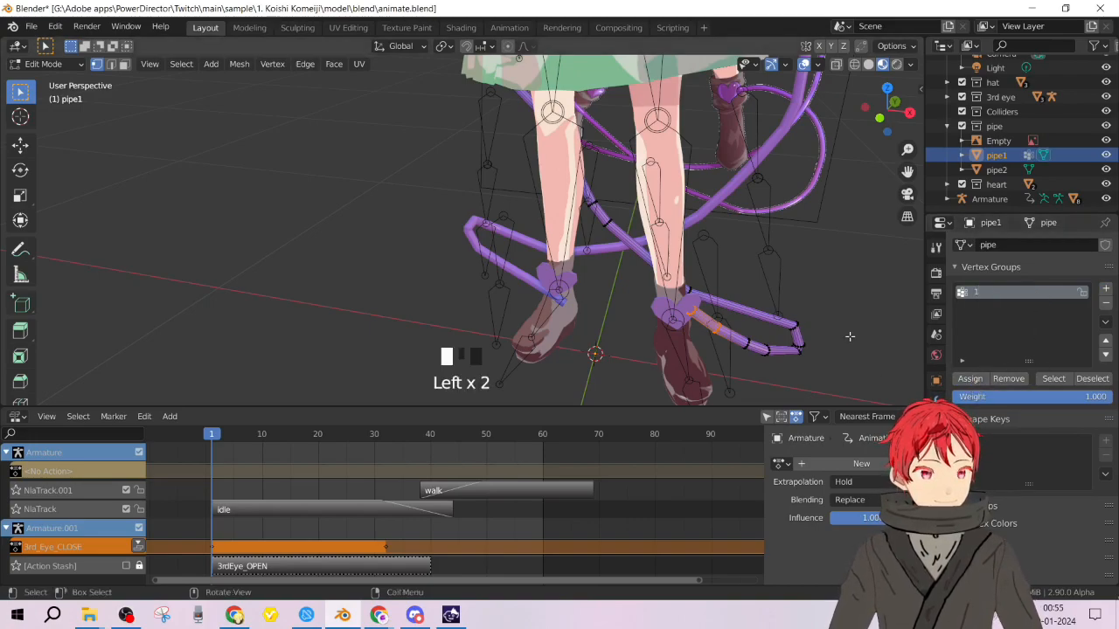
{"action": "left_click", "coordinate": [1058, 380]}
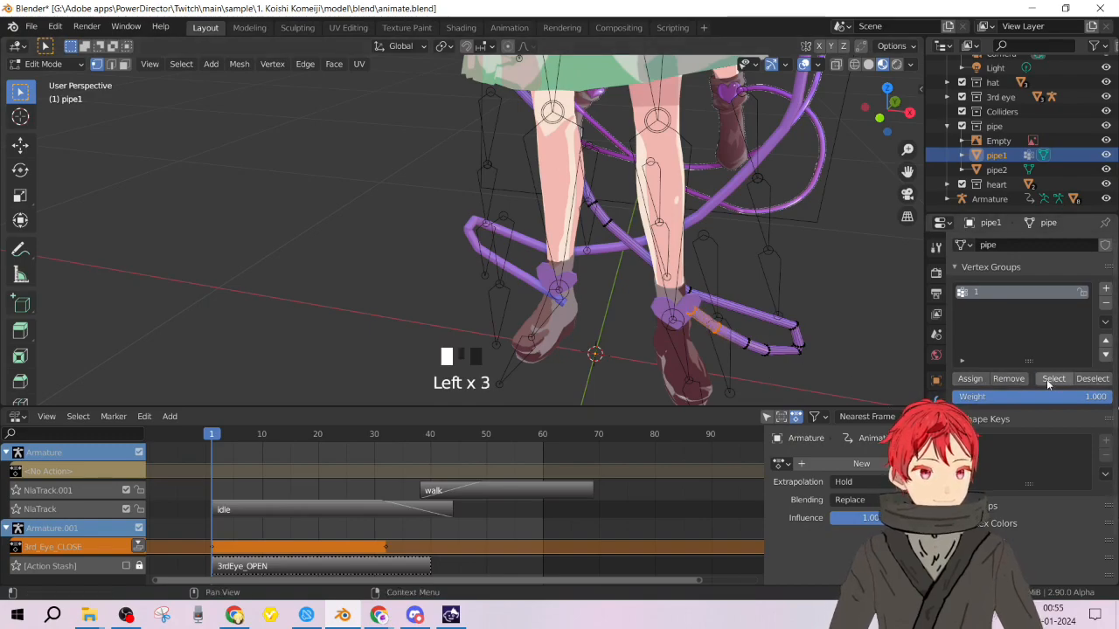
Deselect pipe1's vertices, return to Object Mode, select pipe2 and enter Edit Mode on it.
{"action": "middle_click_drag", "start_coordinate": [696, 283], "coordinate": [662, 302]}
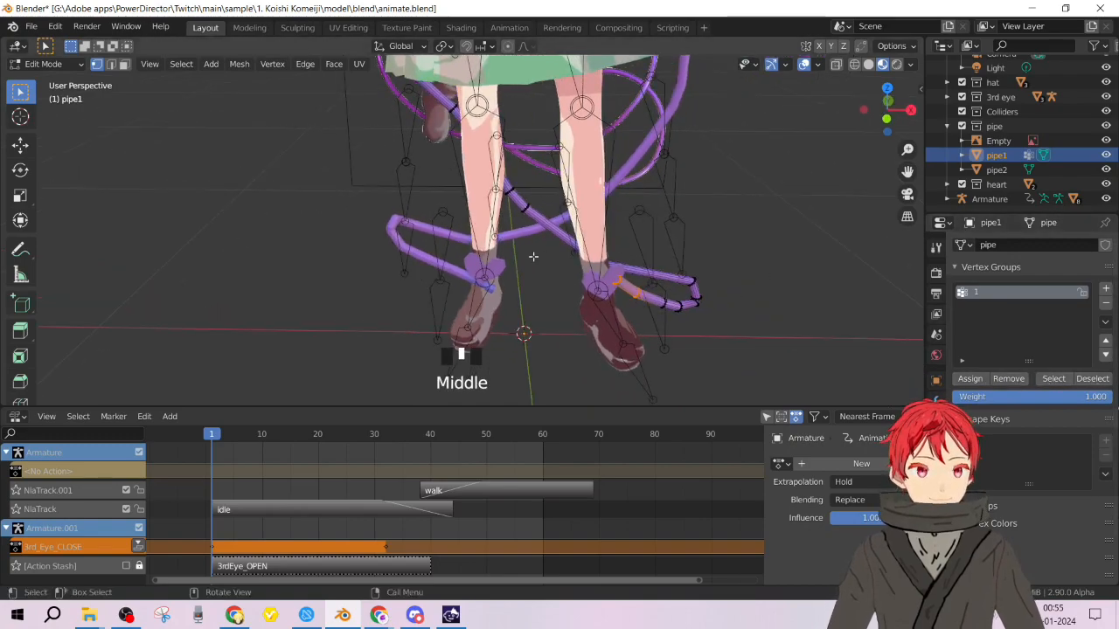
{"action": "left_click", "coordinate": [773, 296]}
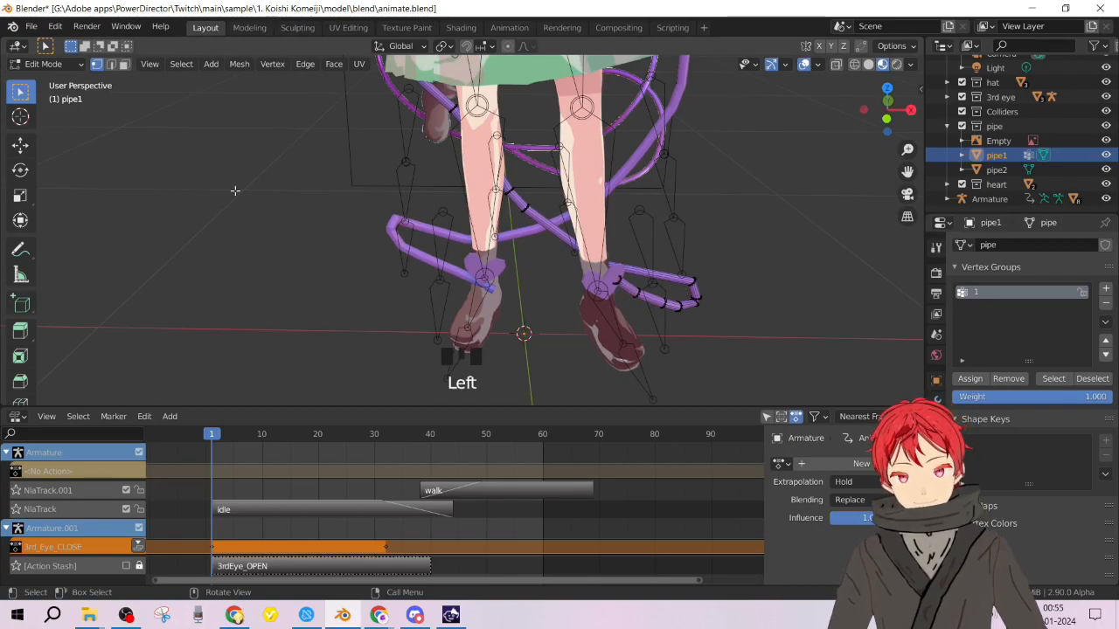
{"action": "key", "text": "Tab"}
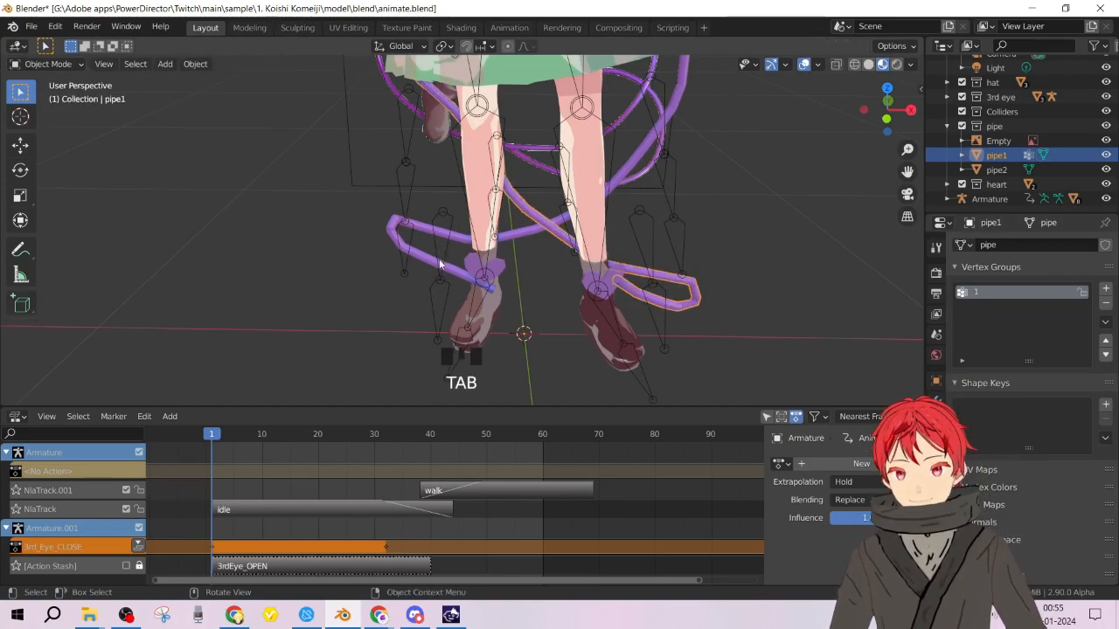
{"action": "left_click", "coordinate": [435, 264]}
{"action": "left_click", "coordinate": [428, 265]}
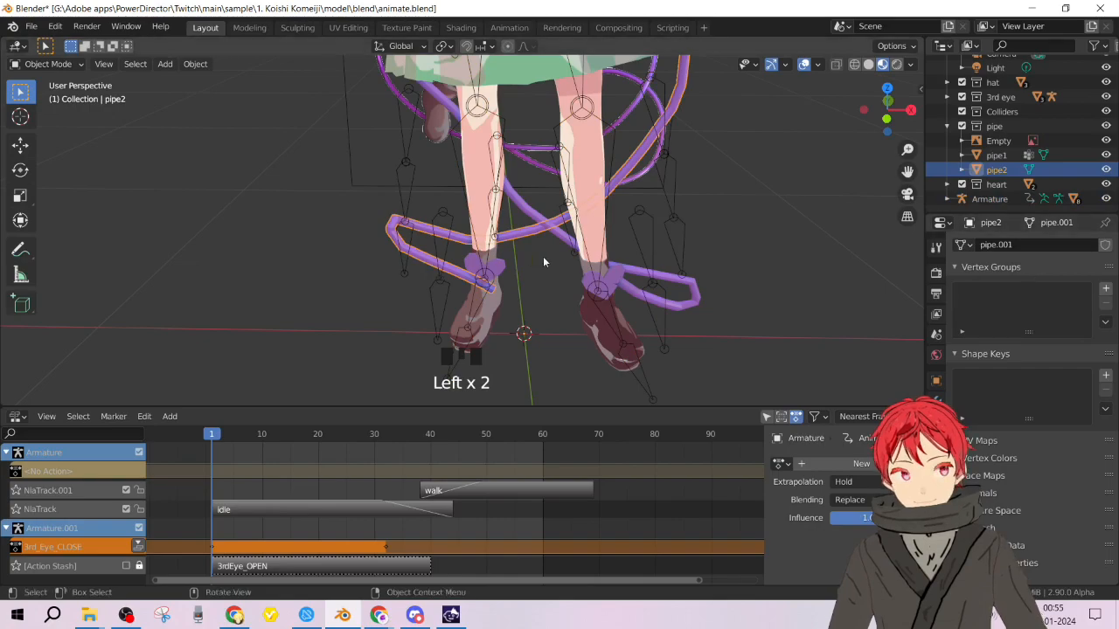
{"action": "key", "text": "Tab"}
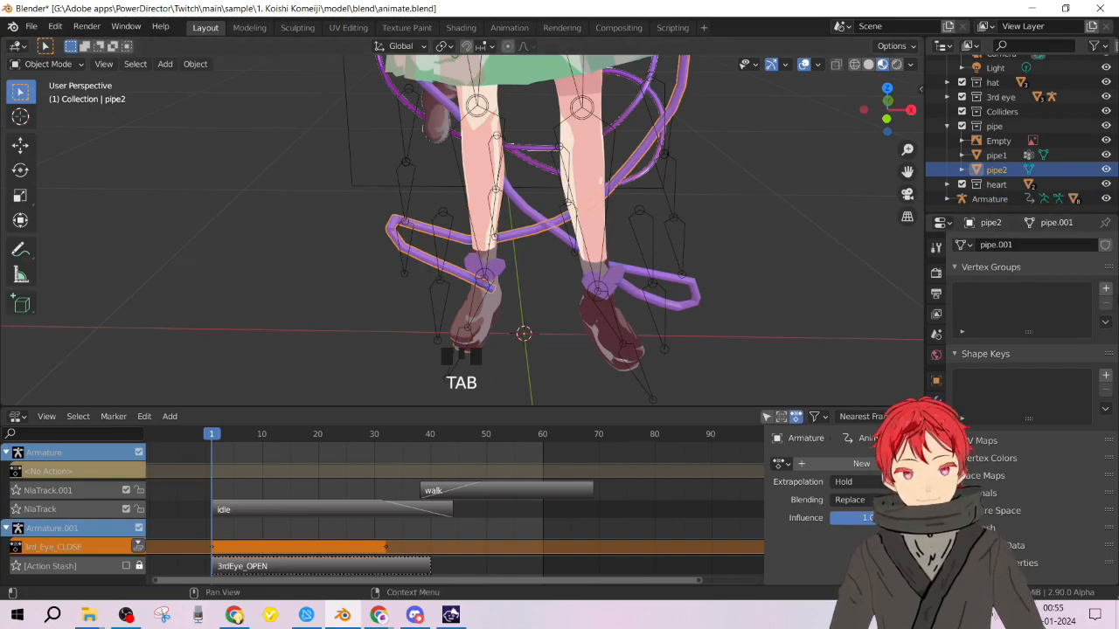
{"action": "key", "text": "Tab"}
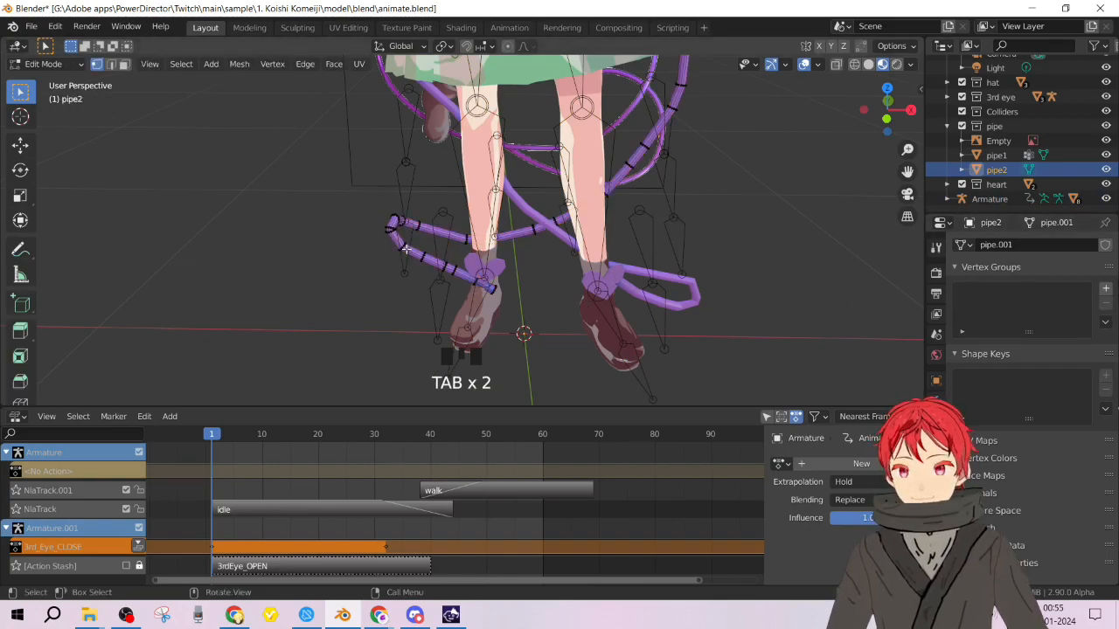
Add a vertex group to pipe2, assign the vertices of its ankle-end face ring and return to Object Mode.
{"action": "left_click", "coordinate": [904, 345]}
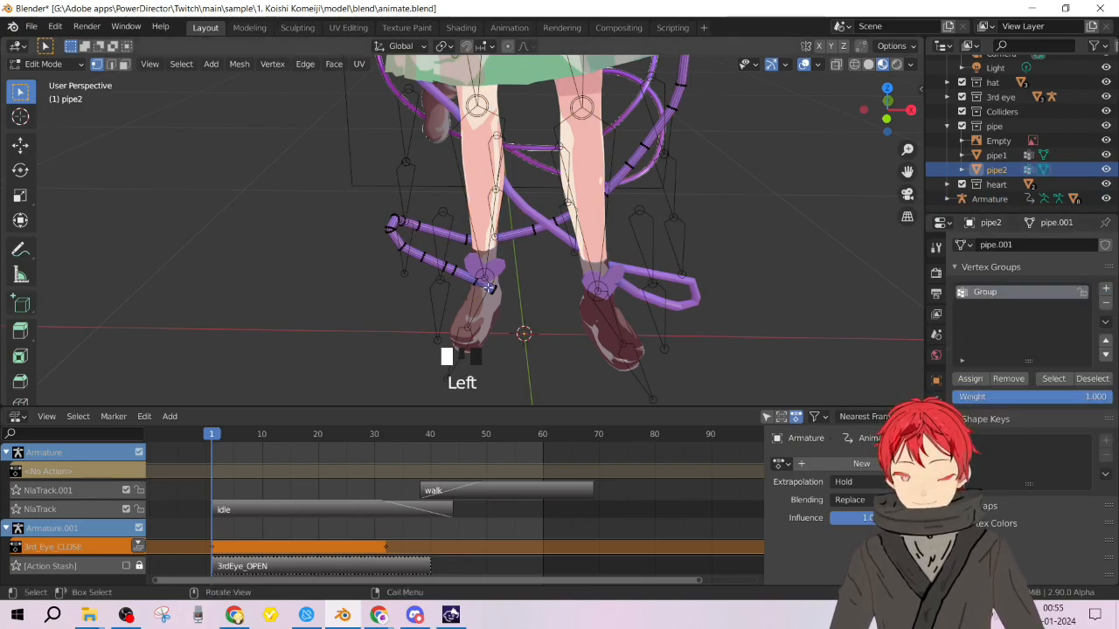
{"action": "key", "text": "3"}
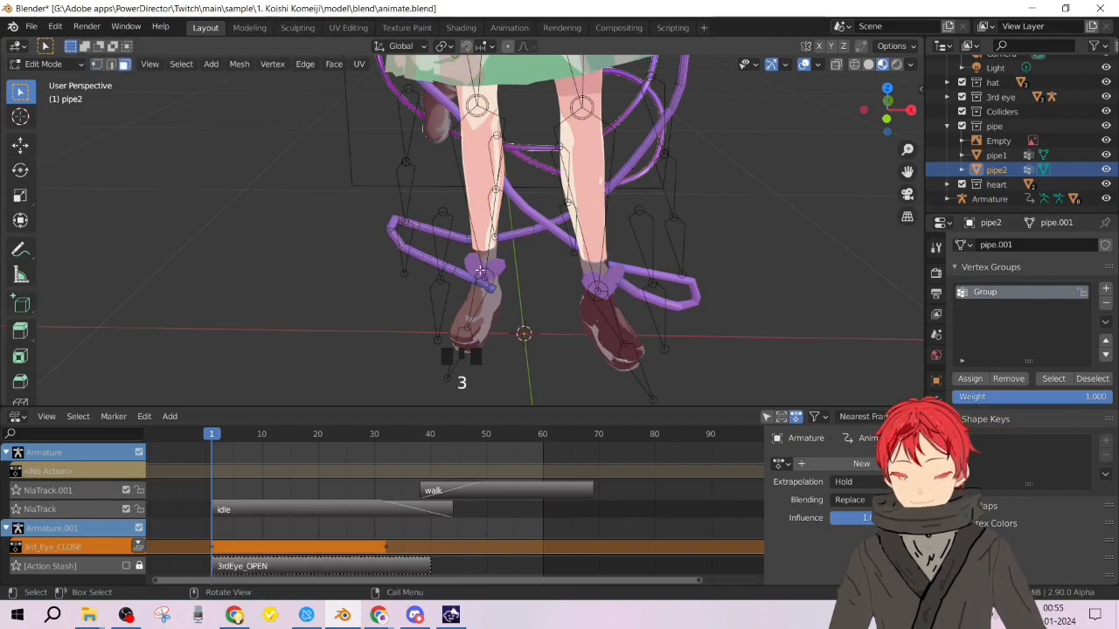
{"action": "left_click", "coordinate": [491, 284], "text": "alt"}
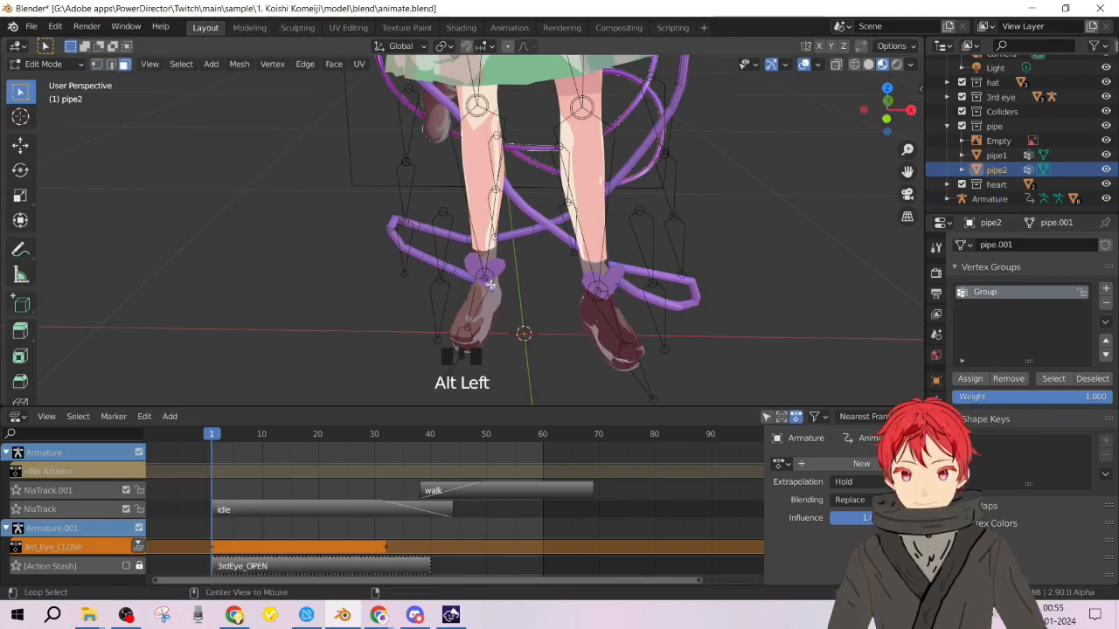
{"action": "key", "text": "1"}
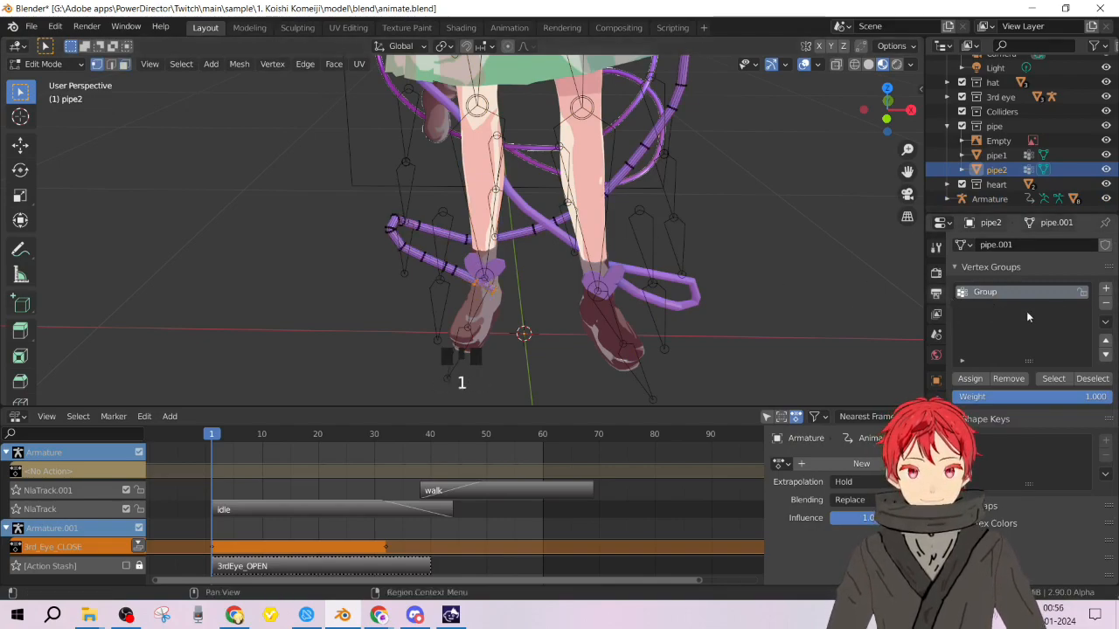
{"action": "left_click", "coordinate": [542, 266]}
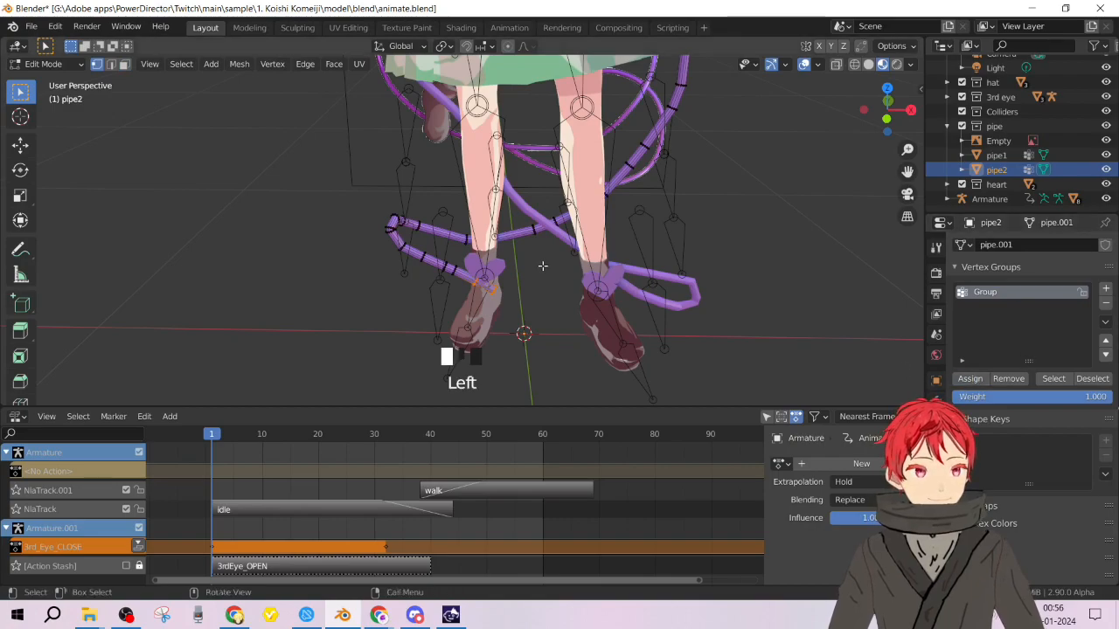
{"action": "key", "text": "Tab"}
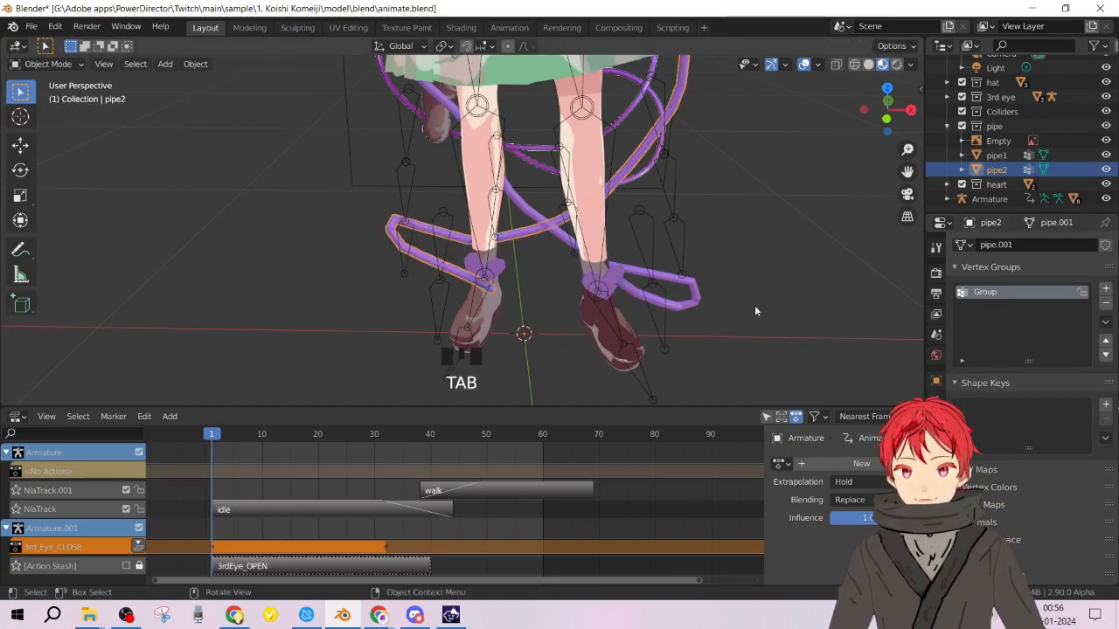
Select pipe1 and add an Armature modifier to it.
{"action": "left_click", "coordinate": [657, 303]}
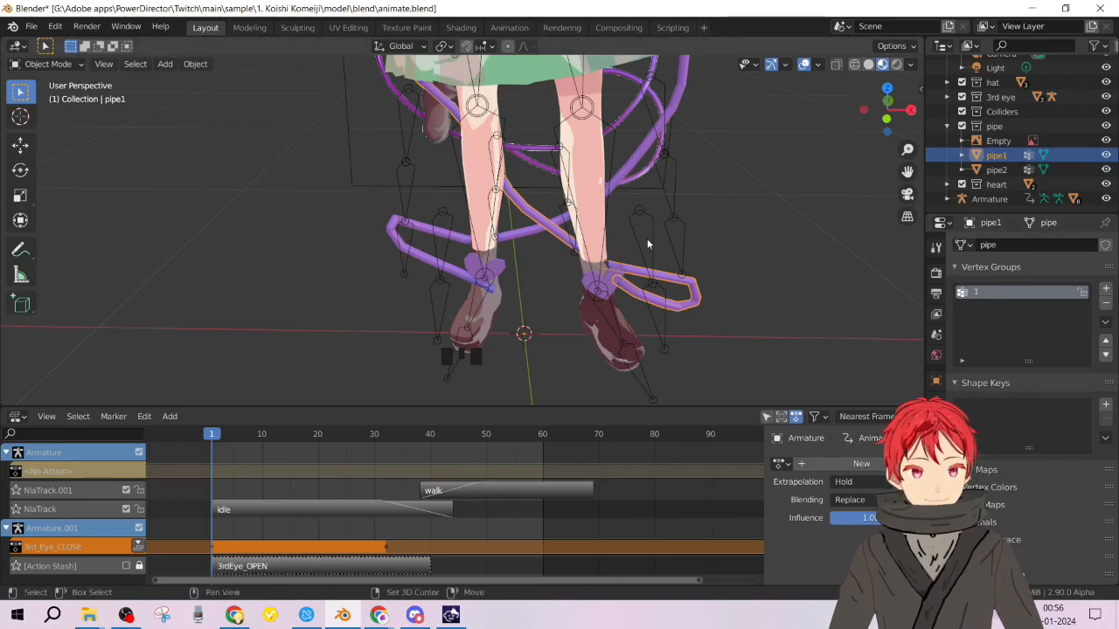
{"action": "left_click", "coordinate": [935, 402]}
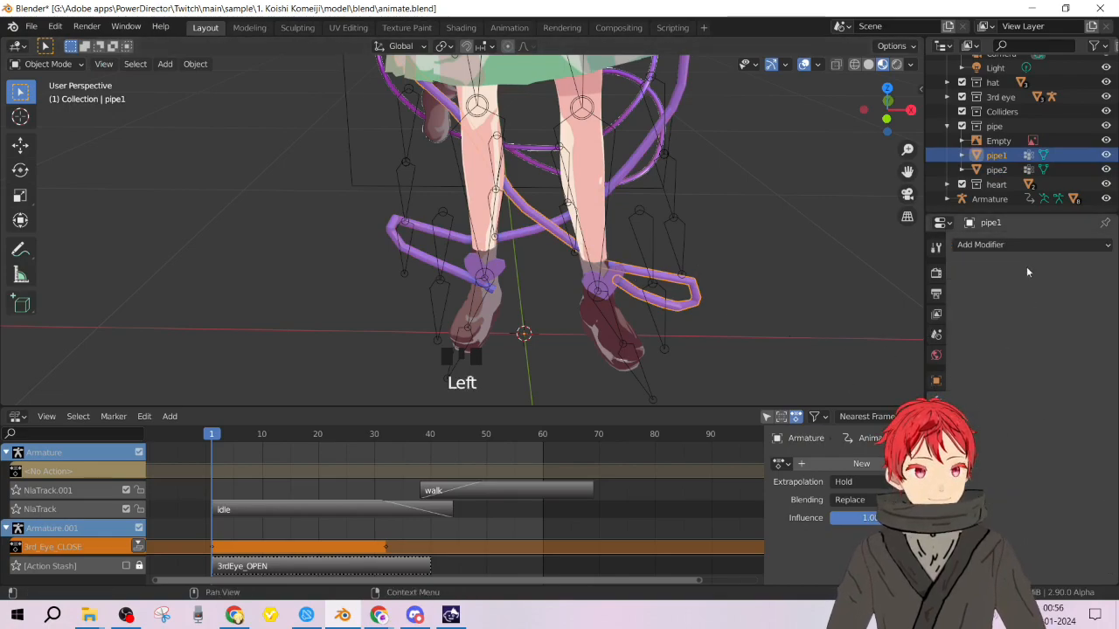
{"action": "left_click", "coordinate": [1040, 246]}
{"action": "left_click", "coordinate": [1063, 245]}
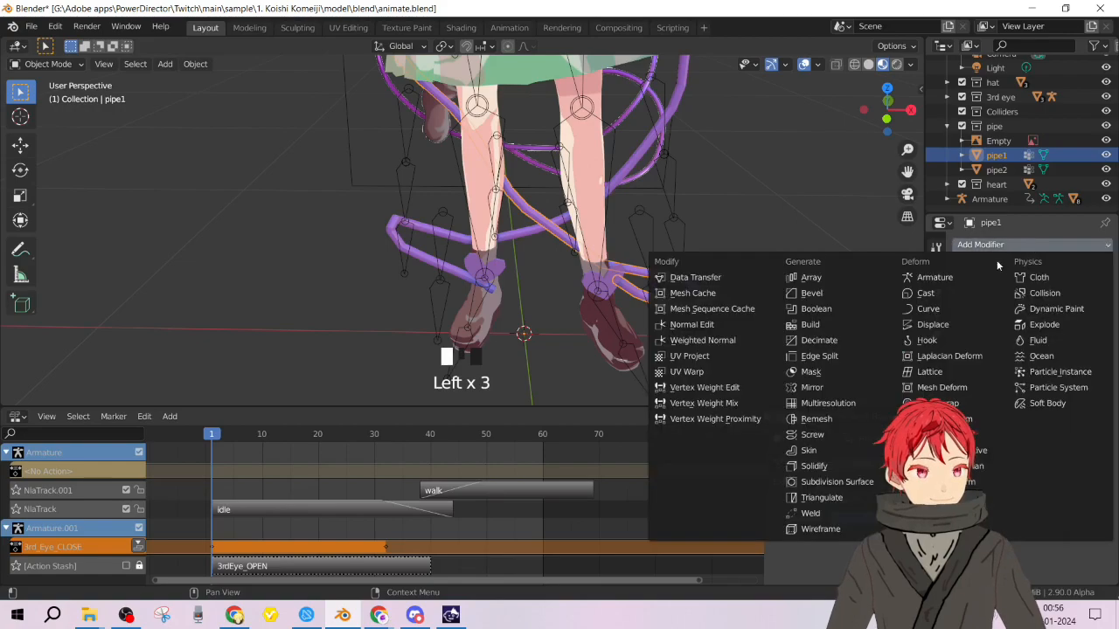
{"action": "left_click", "coordinate": [945, 278]}
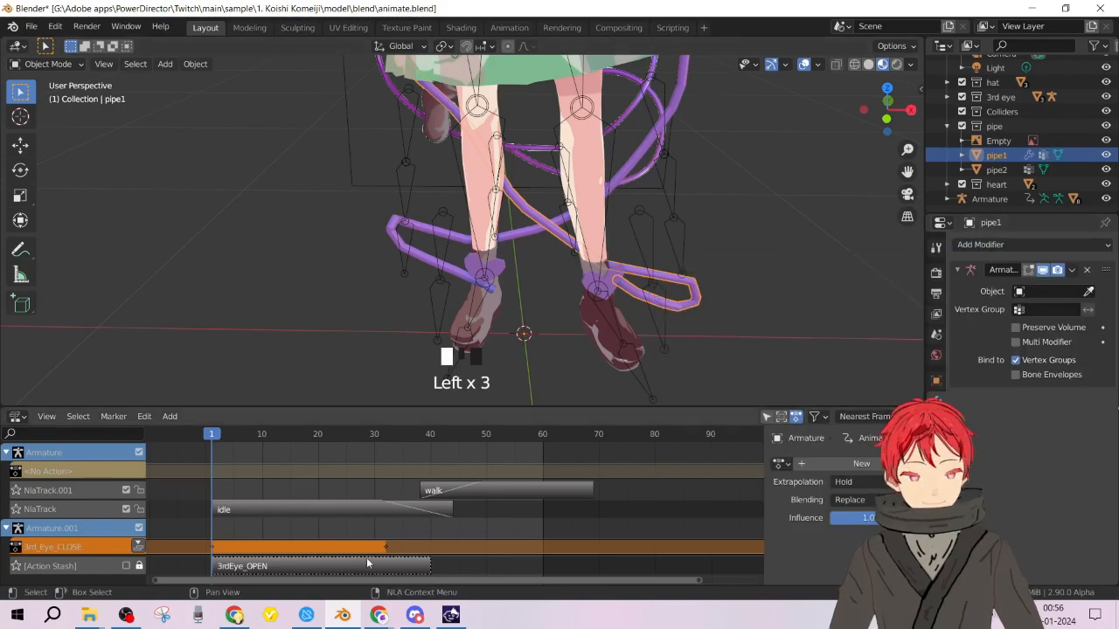
Set the pipe1 modifier's object to Armature and its vertex group to 1.
{"action": "left_click", "coordinate": [124, 619]}
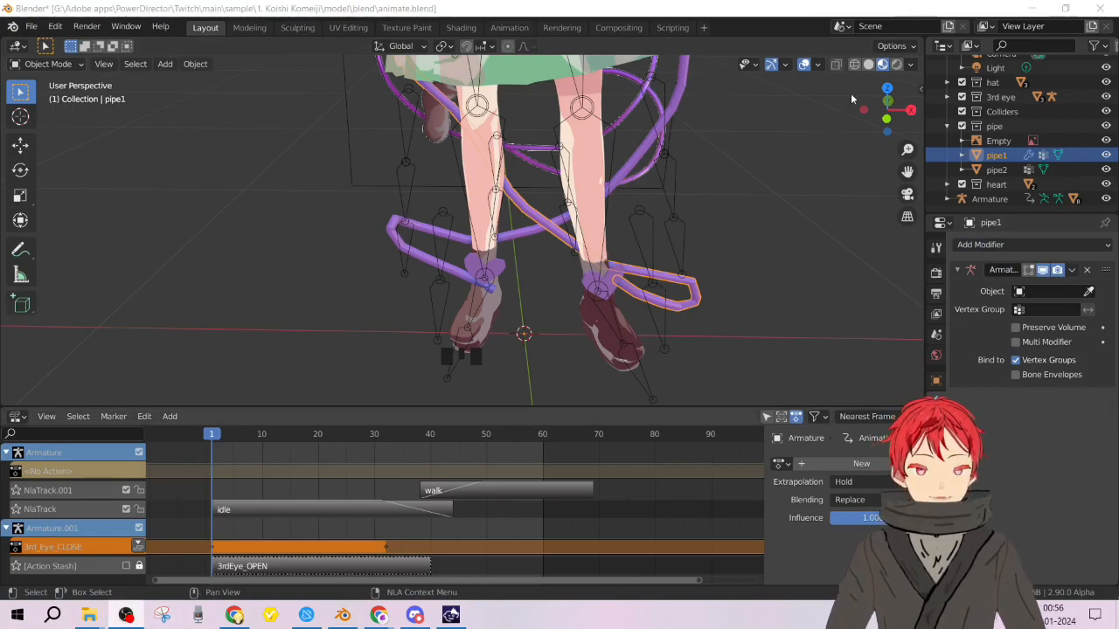
{"action": "left_click", "coordinate": [792, 25]}
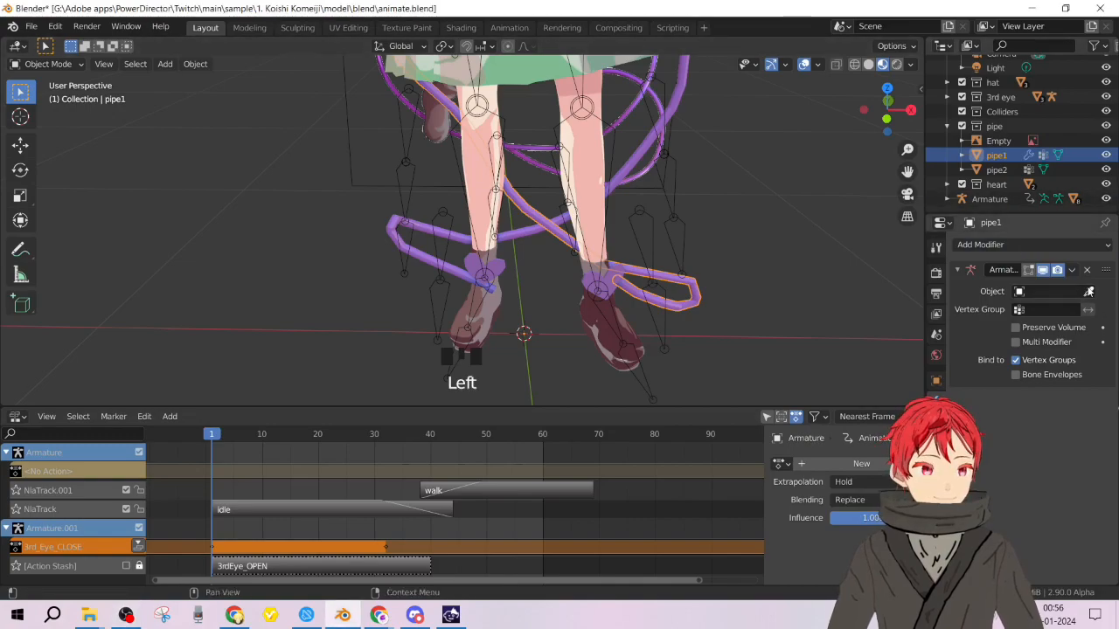
{"action": "left_click", "coordinate": [1049, 291]}
{"action": "left_click", "coordinate": [1068, 315]}
{"action": "left_click", "coordinate": [1049, 309]}
{"action": "left_click", "coordinate": [1049, 330]}
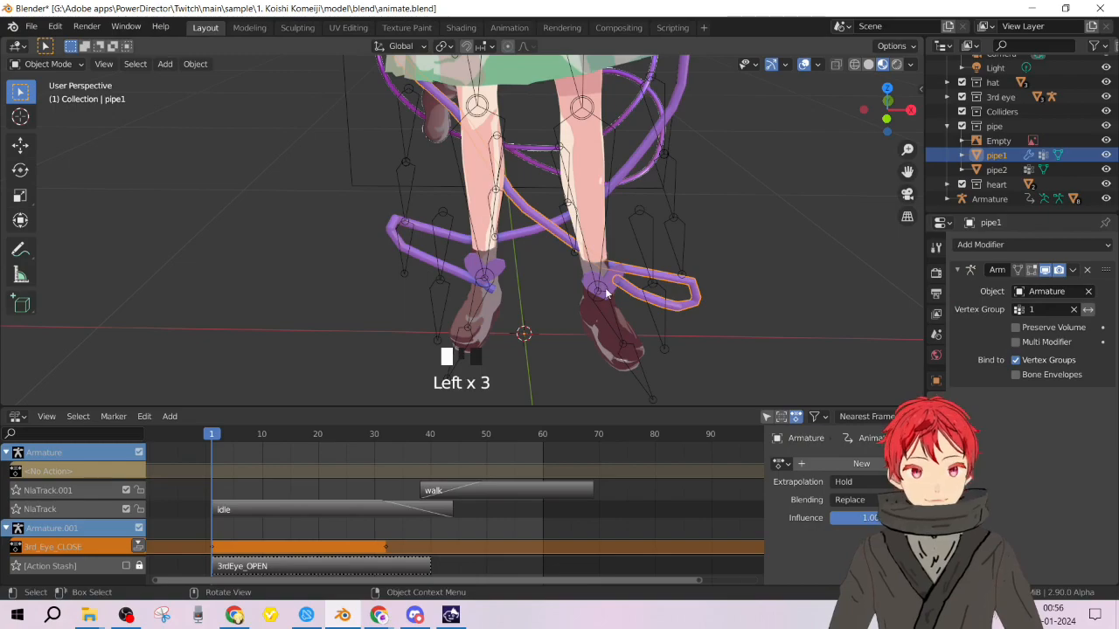
Play the animation to examine how pipe1 follows the leg, then stop and return to frame 1.
{"action": "scroll", "coordinate": [607, 292], "scroll_direction": "down", "scroll_amount": 2}
{"action": "key", "text": "space"}
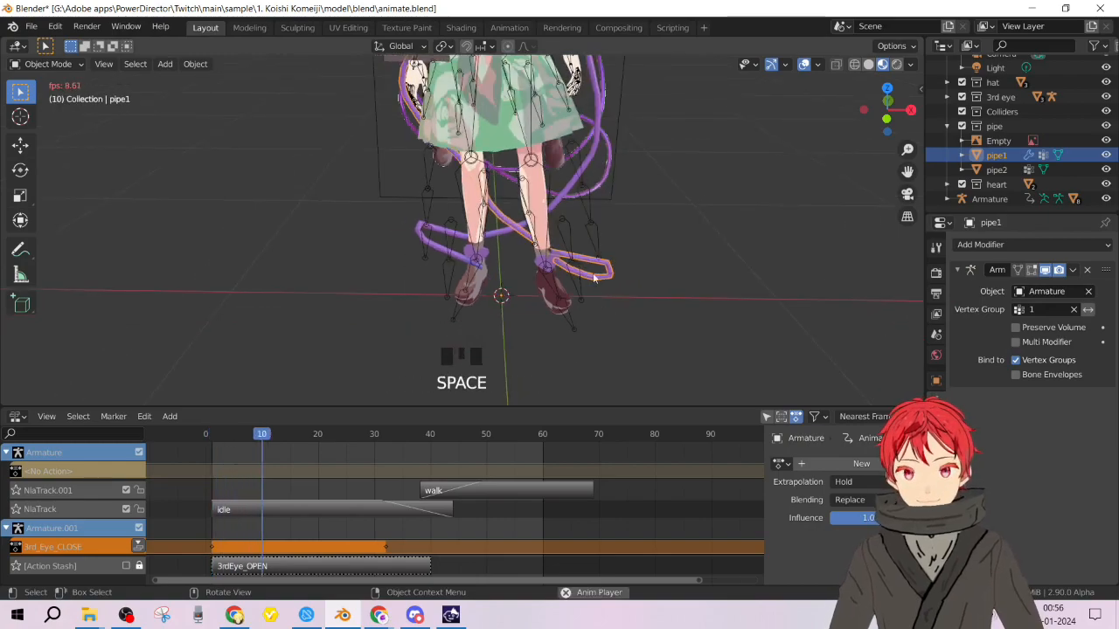
{"action": "middle_click_drag", "start_coordinate": [594, 278], "coordinate": [639, 268]}
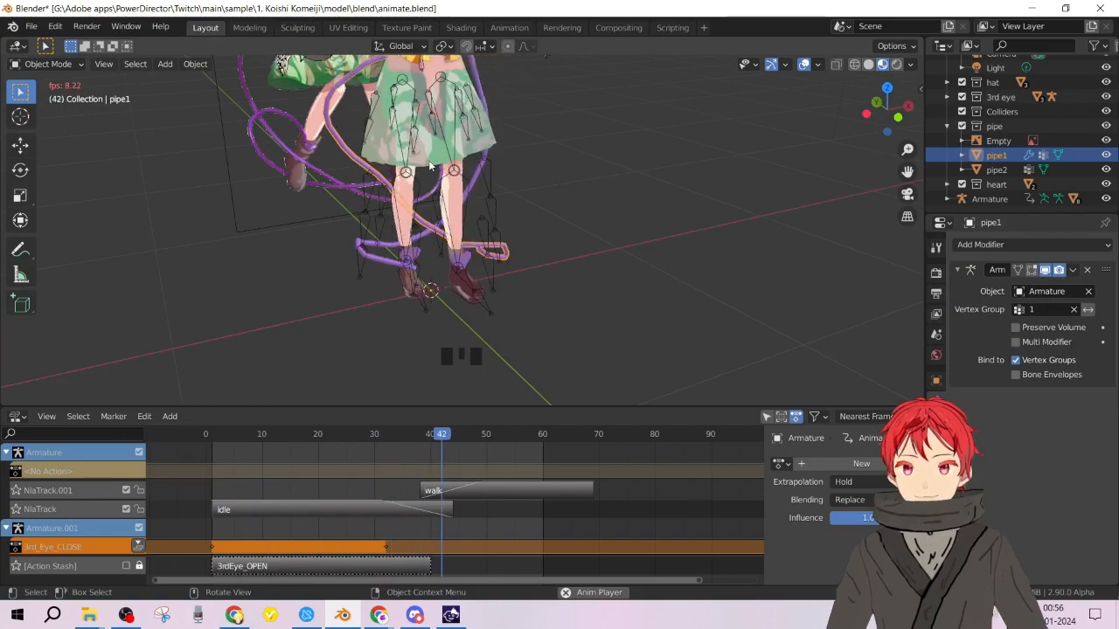
{"action": "key", "text": "space"}
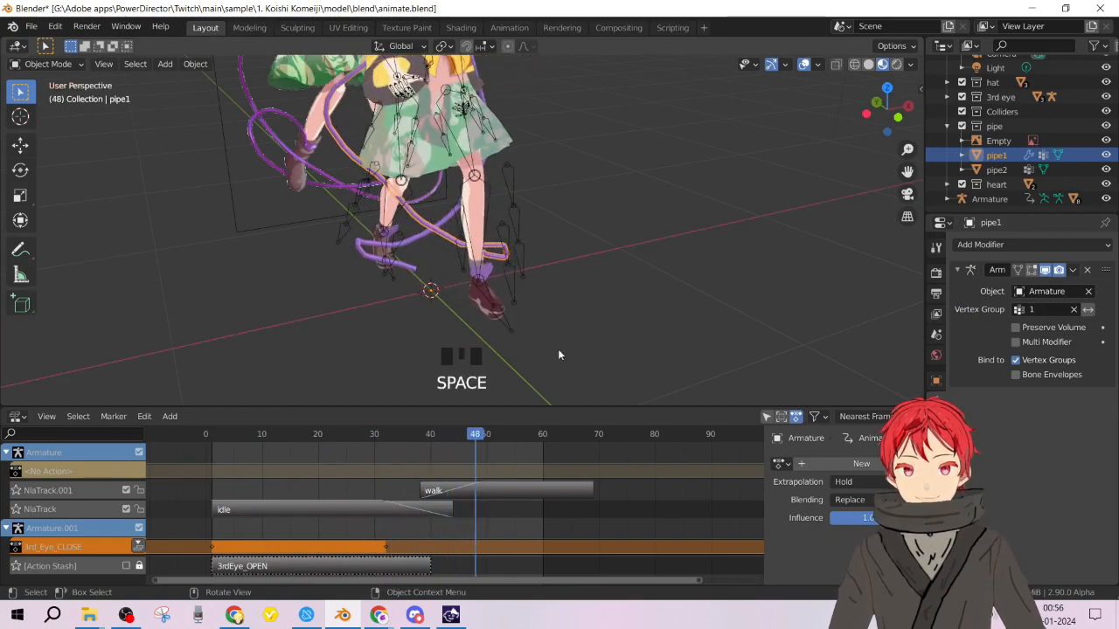
{"action": "left_click_drag", "start_coordinate": [454, 434], "coordinate": [212, 434]}
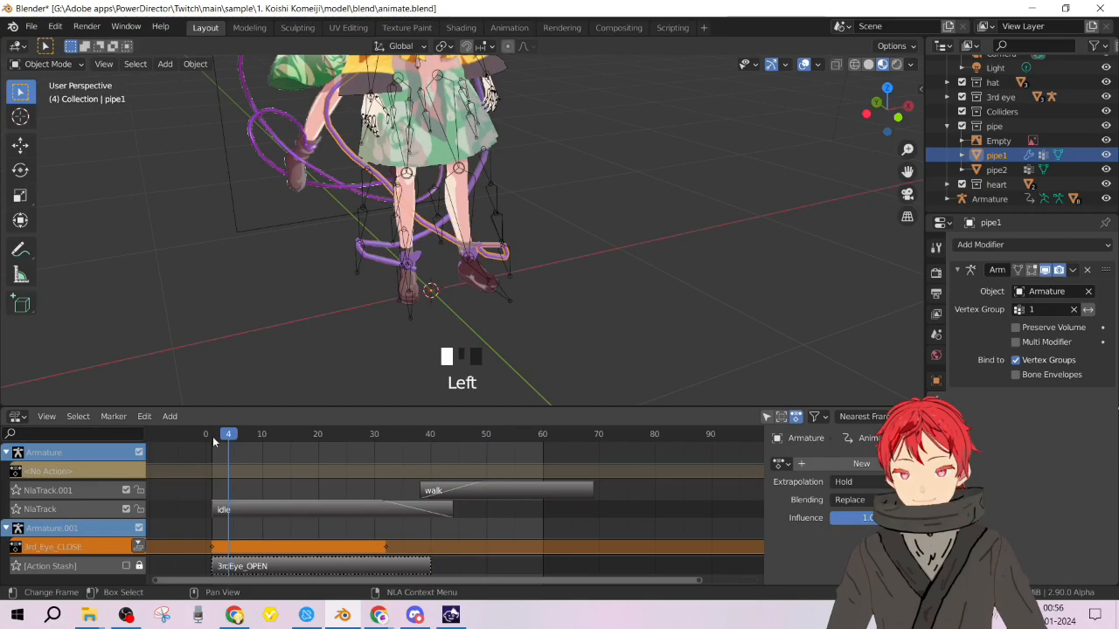
Add an Armature modifier to pipe2 with Armature as its object and Group as its vertex group.
{"action": "middle_click_drag", "start_coordinate": [390, 312], "coordinate": [529, 288]}
{"action": "scroll", "coordinate": [533, 286], "scroll_direction": "up", "scroll_amount": 4}
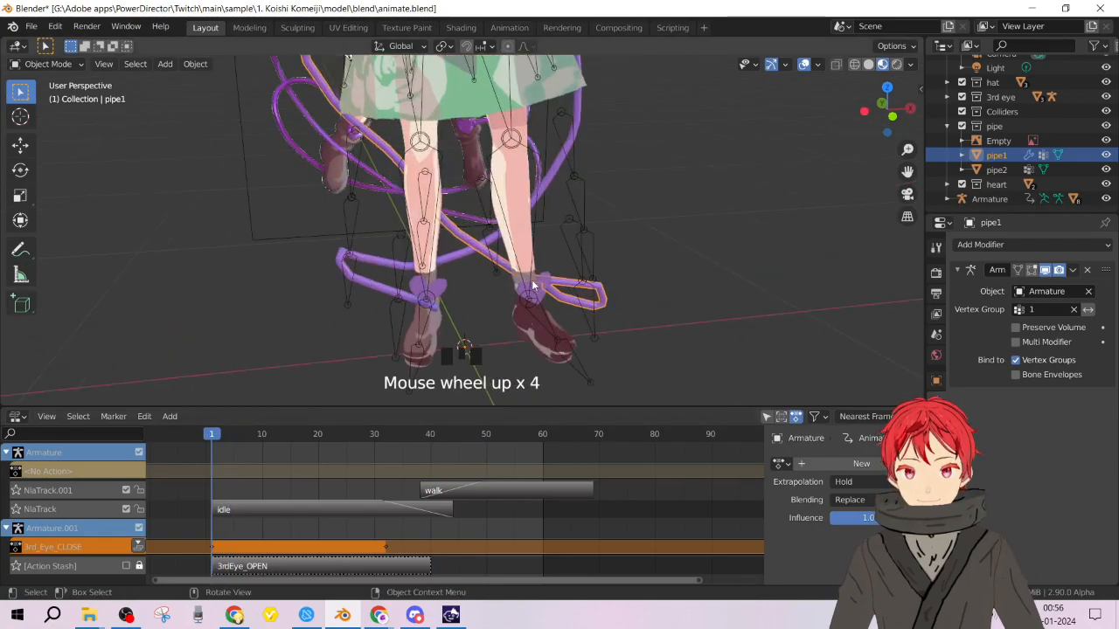
{"action": "left_click", "coordinate": [381, 291]}
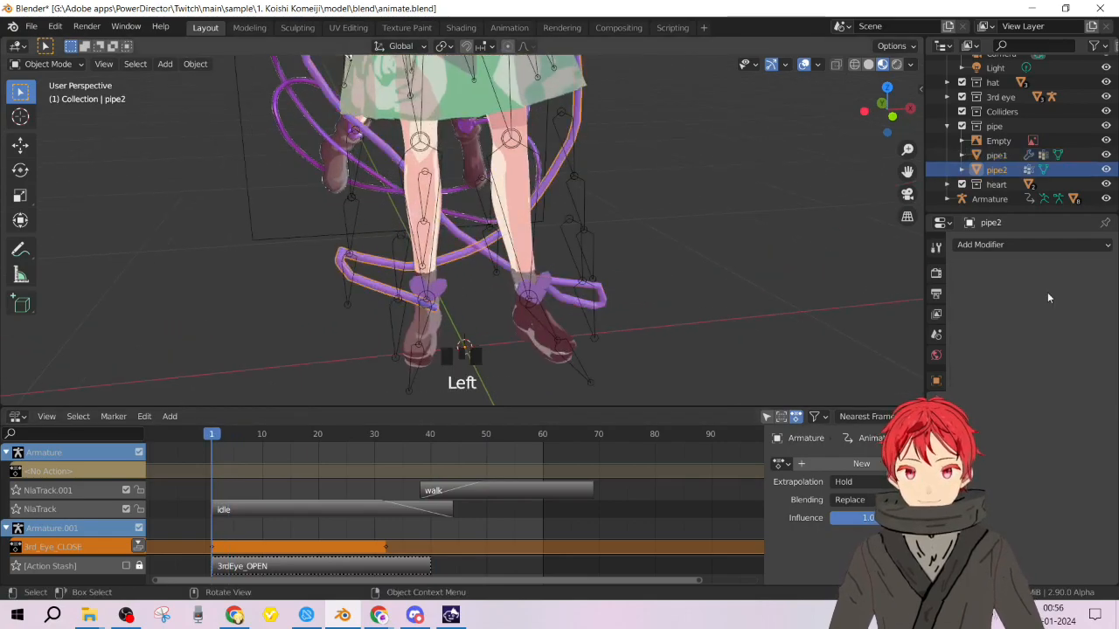
{"action": "left_click", "coordinate": [1032, 245]}
{"action": "left_click", "coordinate": [978, 283]}
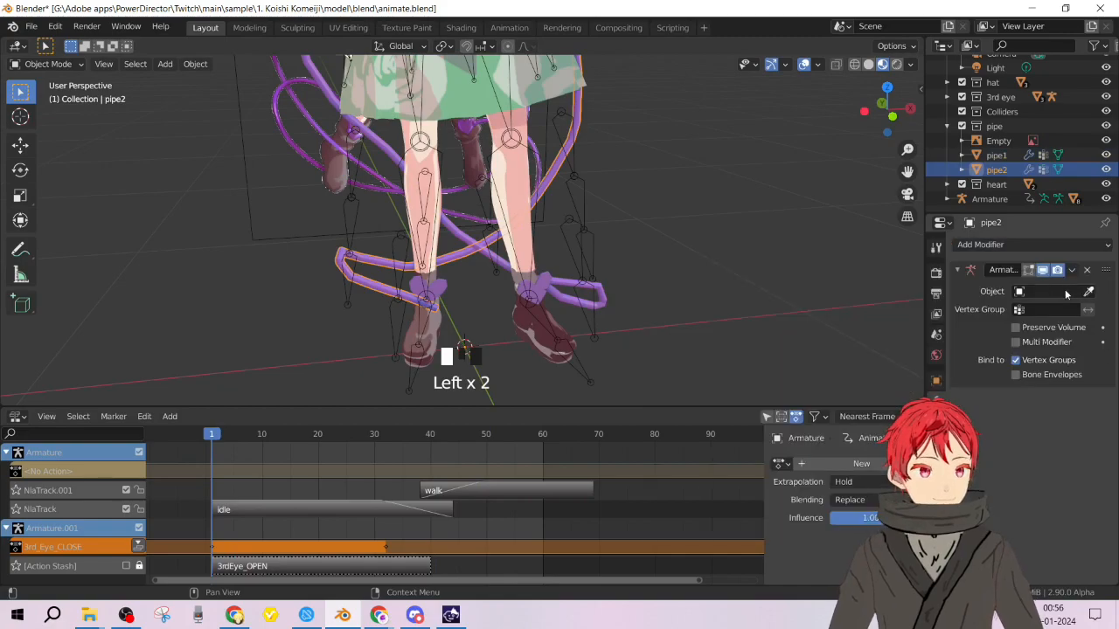
{"action": "left_click", "coordinate": [1049, 291]}
{"action": "left_click", "coordinate": [1032, 314]}
{"action": "left_click", "coordinate": [1054, 309]}
{"action": "left_click", "coordinate": [1021, 330]}
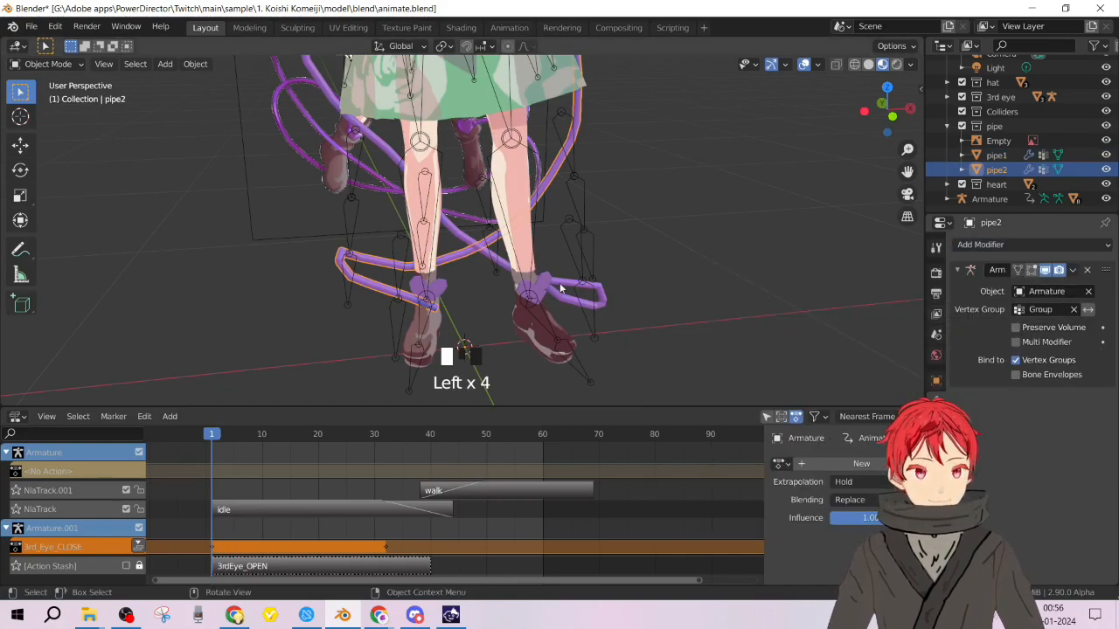
Parent pipe1 to the Armature using Armature Deform with Envelope Weights.
{"action": "middle_click_drag", "start_coordinate": [494, 295], "coordinate": [563, 286]}
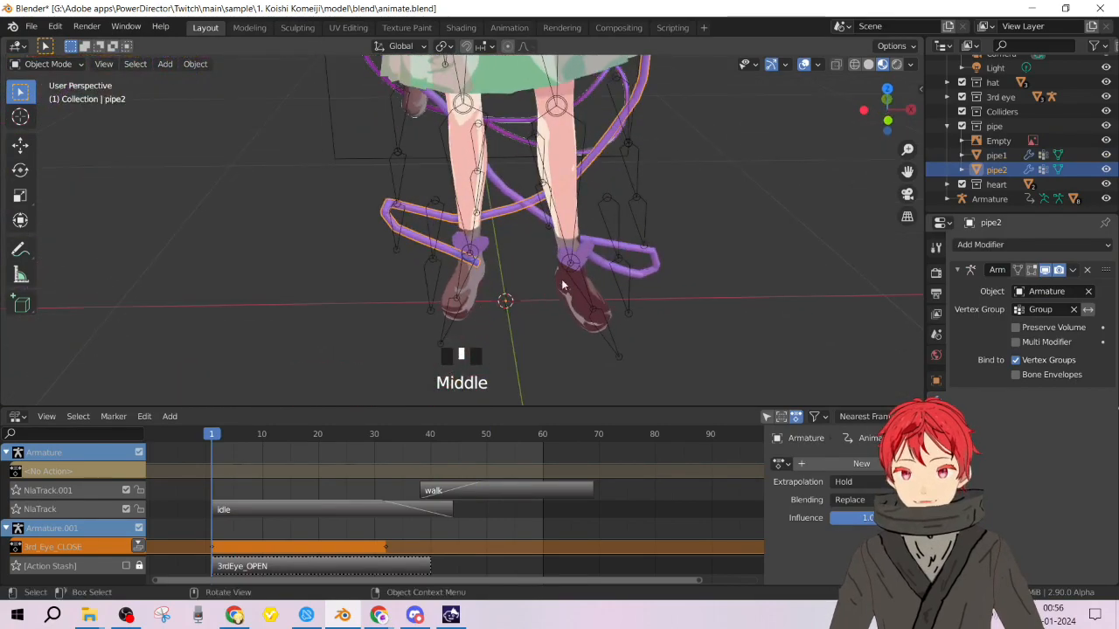
{"action": "left_click", "coordinate": [647, 267]}
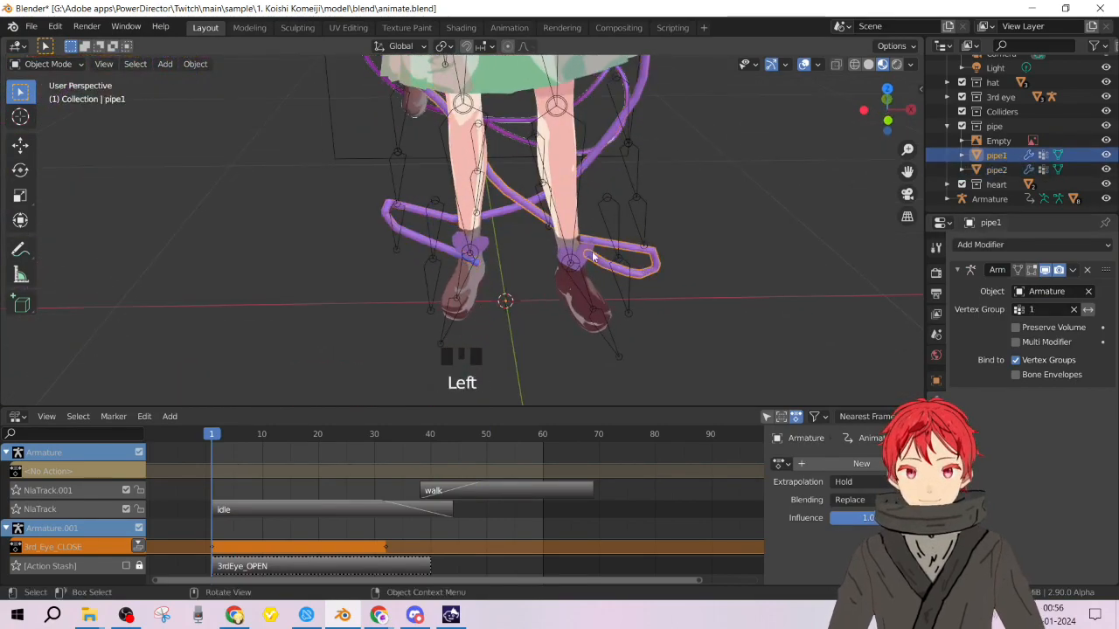
{"action": "left_click", "coordinate": [639, 186], "text": "shift"}
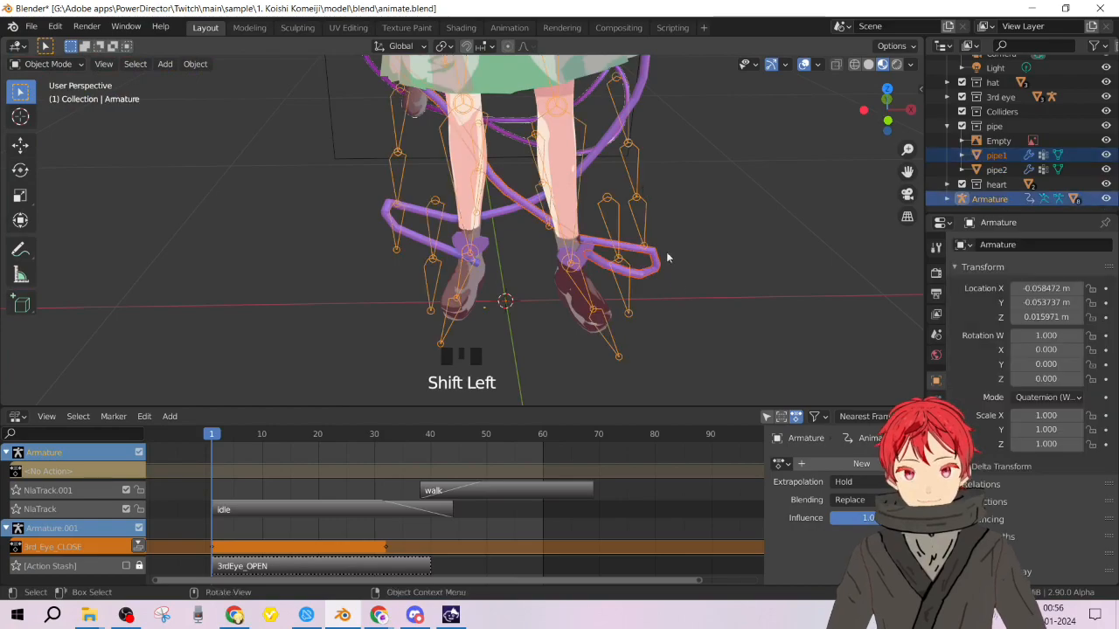
{"action": "left_click", "coordinate": [651, 273]}
{"action": "left_click", "coordinate": [640, 199], "text": "shift"}
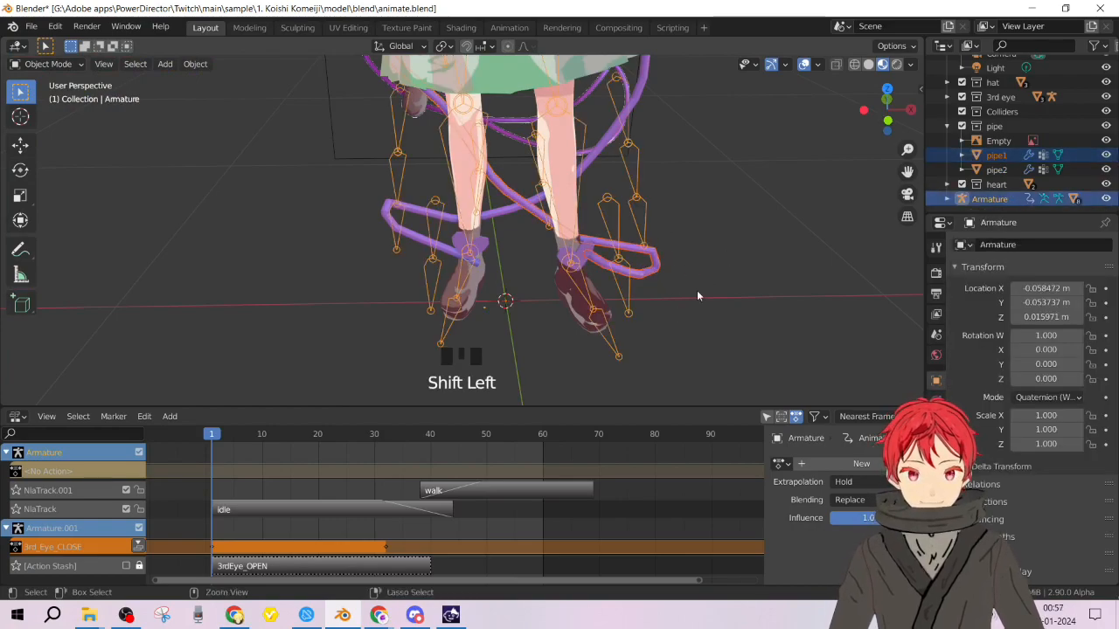
{"action": "key", "text": "ctrl+p"}
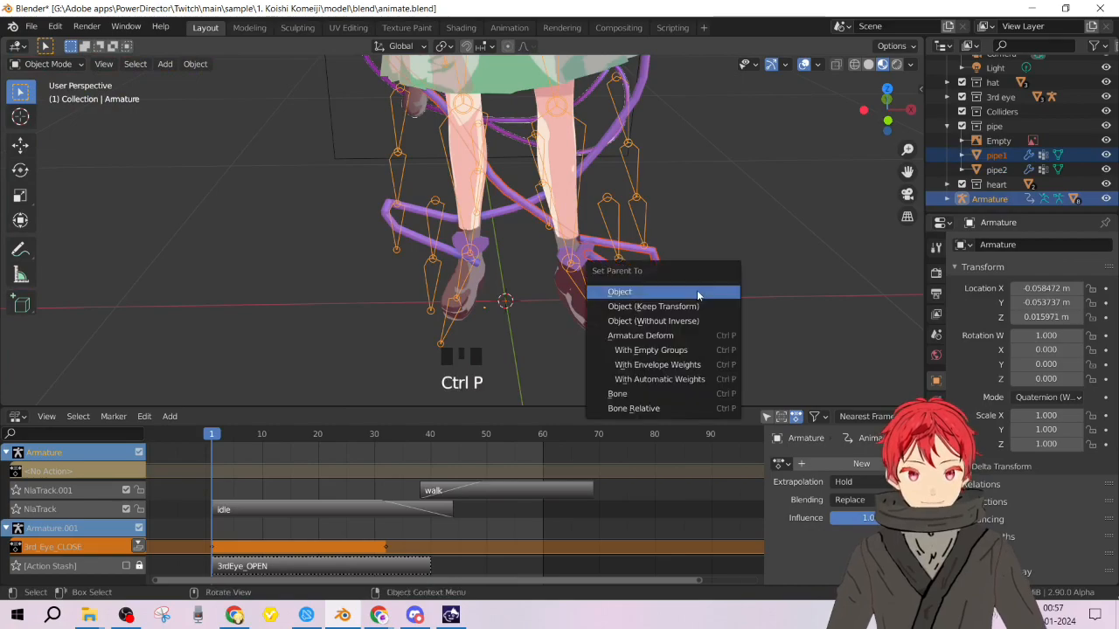
{"action": "left_click", "coordinate": [665, 366]}
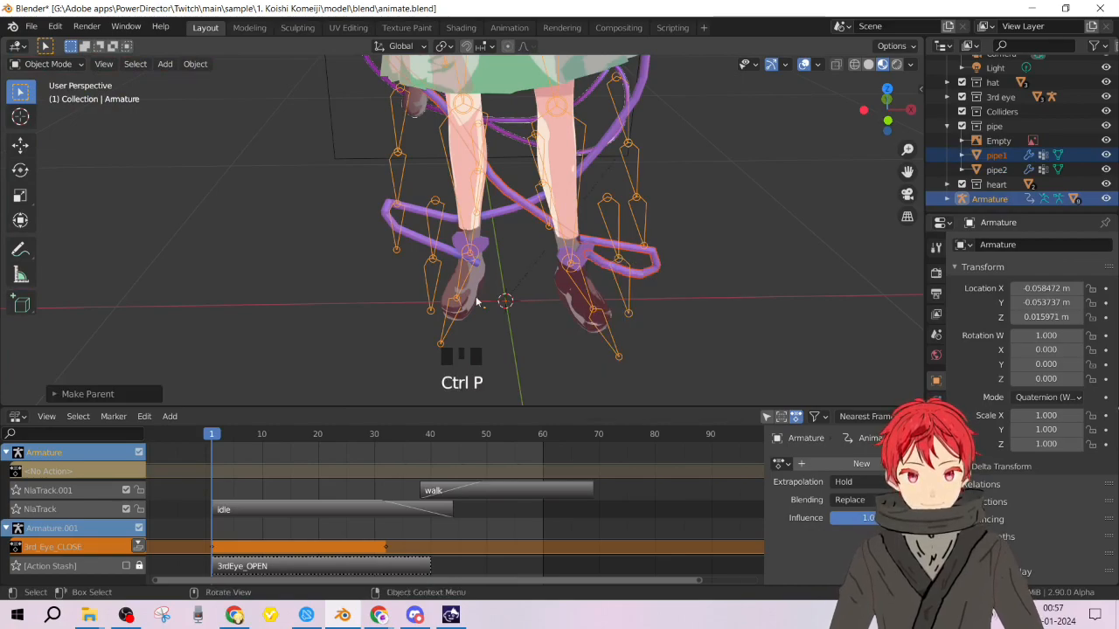
Parent pipe2 to the Armature using the Bone option.
{"action": "left_click", "coordinate": [444, 255]}
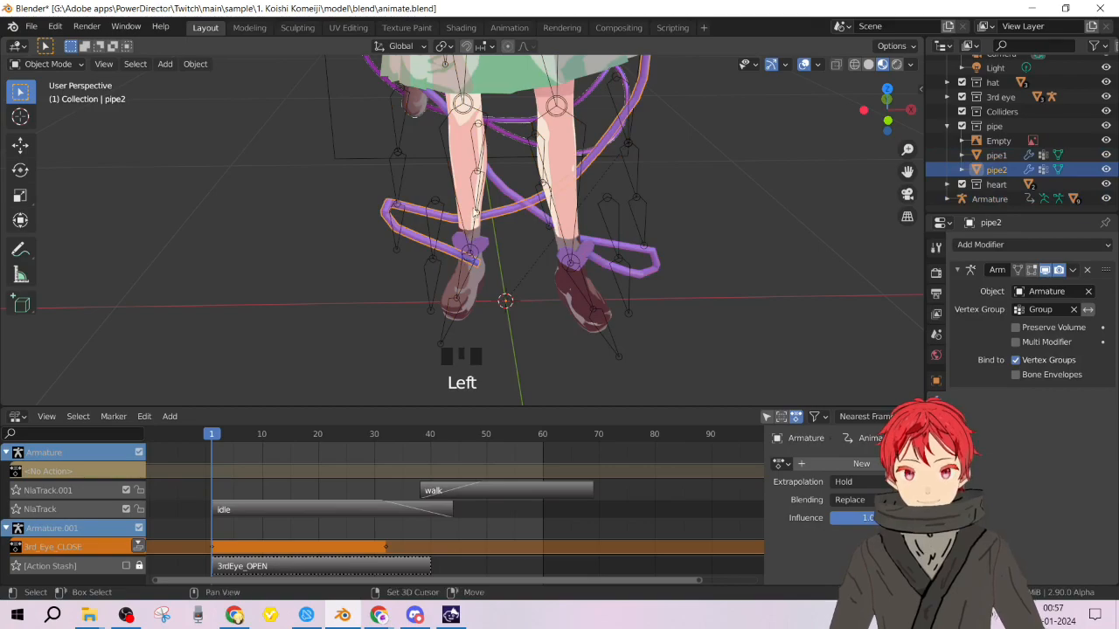
{"action": "left_click", "coordinate": [474, 212], "text": "shift"}
{"action": "key", "text": "ctrl+p"}
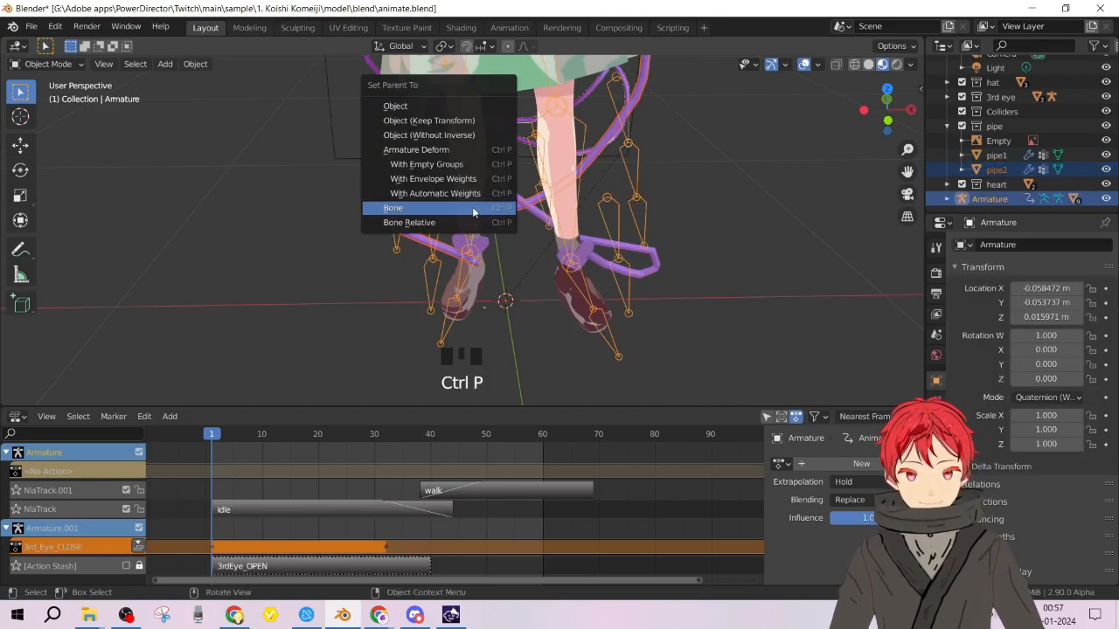
{"action": "left_click", "coordinate": [472, 208]}
Play the animation to examine how pipe2 follows the armature, and return to frame 1.
{"action": "key", "text": "space"}
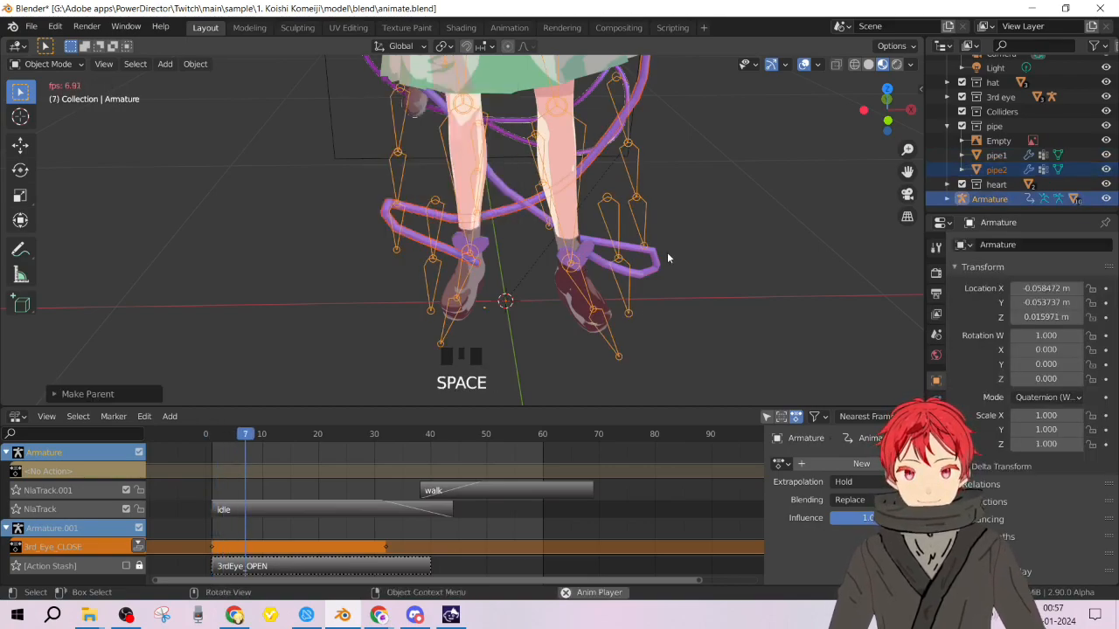
{"action": "scroll", "coordinate": [664, 253], "scroll_direction": "down", "scroll_amount": 2}
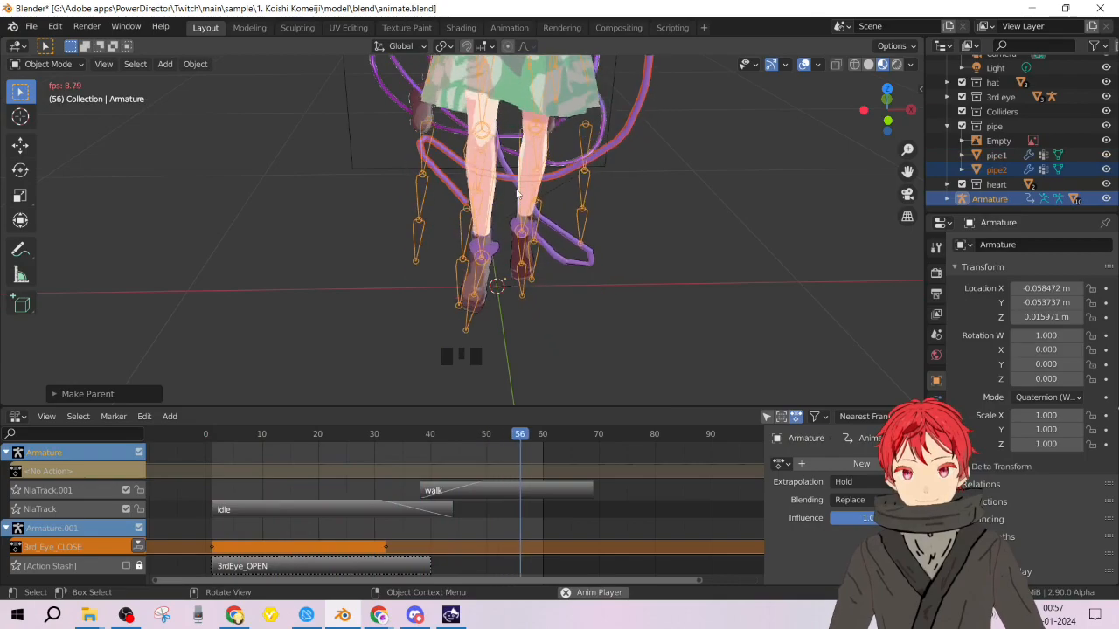
{"action": "key", "text": "space"}
{"action": "left_click_drag", "start_coordinate": [530, 440], "coordinate": [211, 440]}
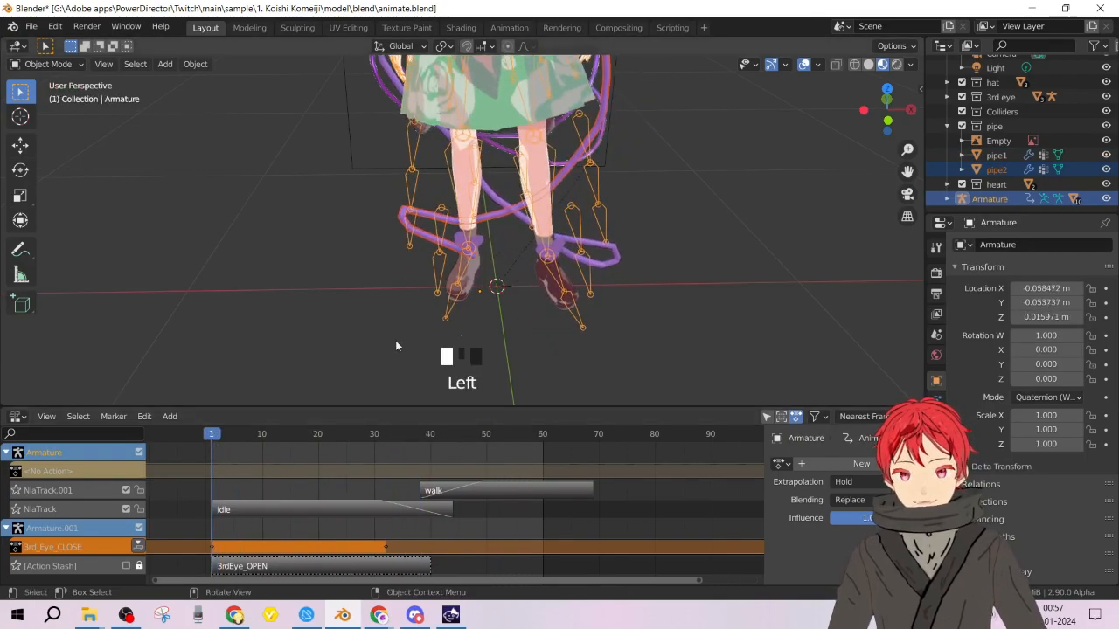
Move pipe2 about -0.007 m along the global X axis to line its end up with the ankle.
{"action": "left_click", "coordinate": [454, 247]}
{"action": "left_click", "coordinate": [432, 246]}
{"action": "middle_click_drag", "start_coordinate": [433, 246], "coordinate": [456, 256]}
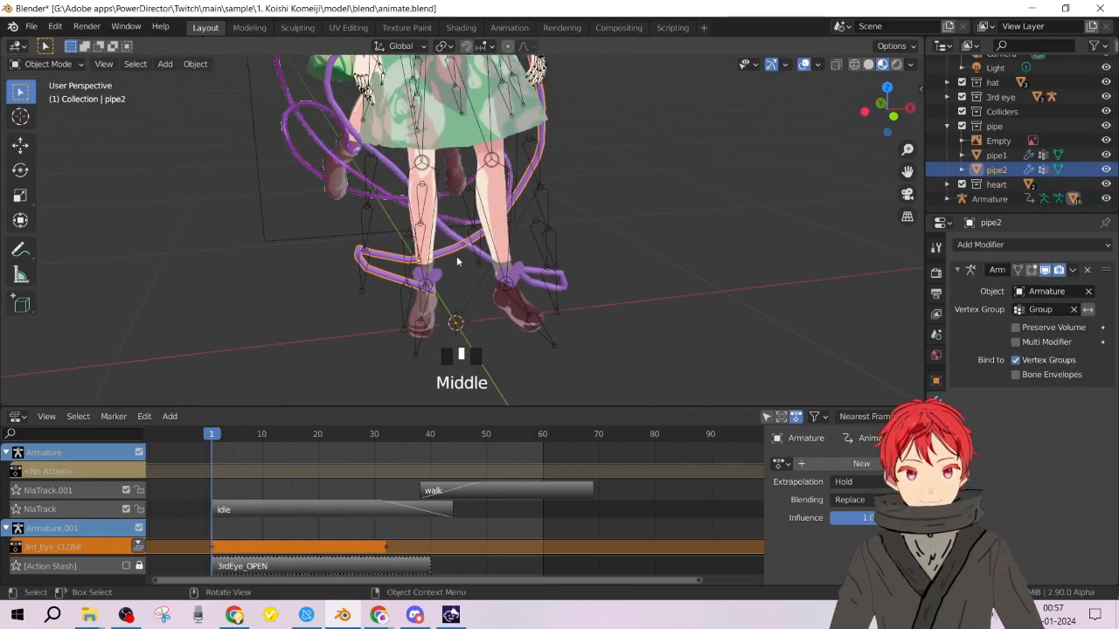
{"action": "scroll", "coordinate": [456, 256], "scroll_direction": "up", "scroll_amount": 3}
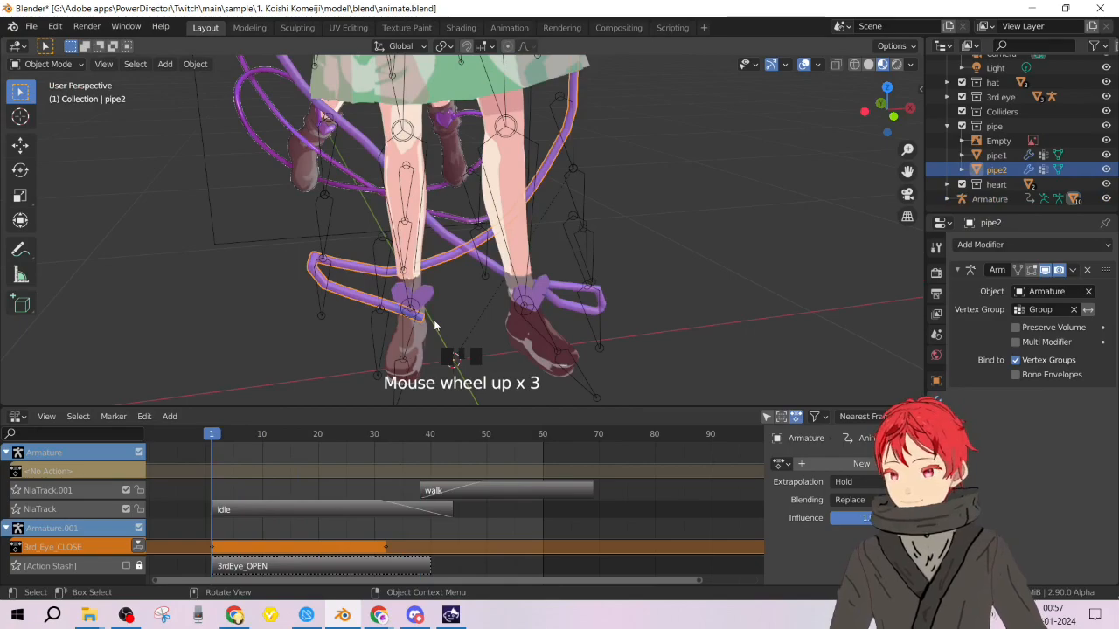
{"action": "middle_click_drag", "start_coordinate": [442, 323], "coordinate": [491, 294], "text": "shift"}
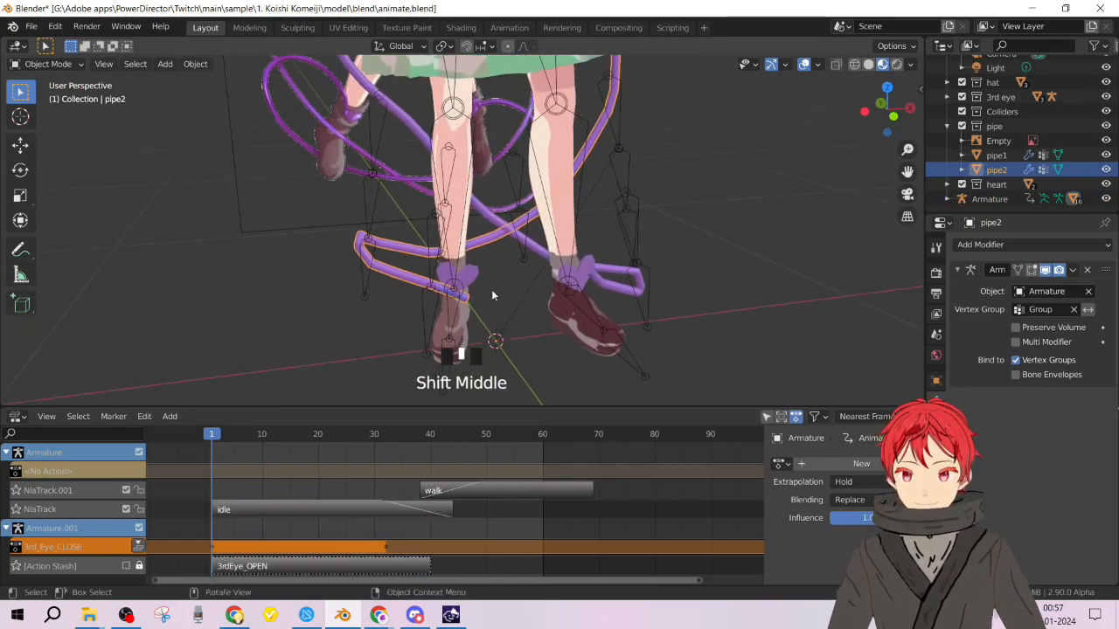
{"action": "middle_click_drag", "start_coordinate": [664, 266], "coordinate": [545, 272]}
{"action": "scroll", "coordinate": [544, 269], "scroll_direction": "up", "scroll_amount": 4}
{"action": "middle_click_drag", "start_coordinate": [523, 173], "coordinate": [475, 207], "text": "shift"}
{"action": "key", "text": "g"}
{"action": "key", "text": "x"}
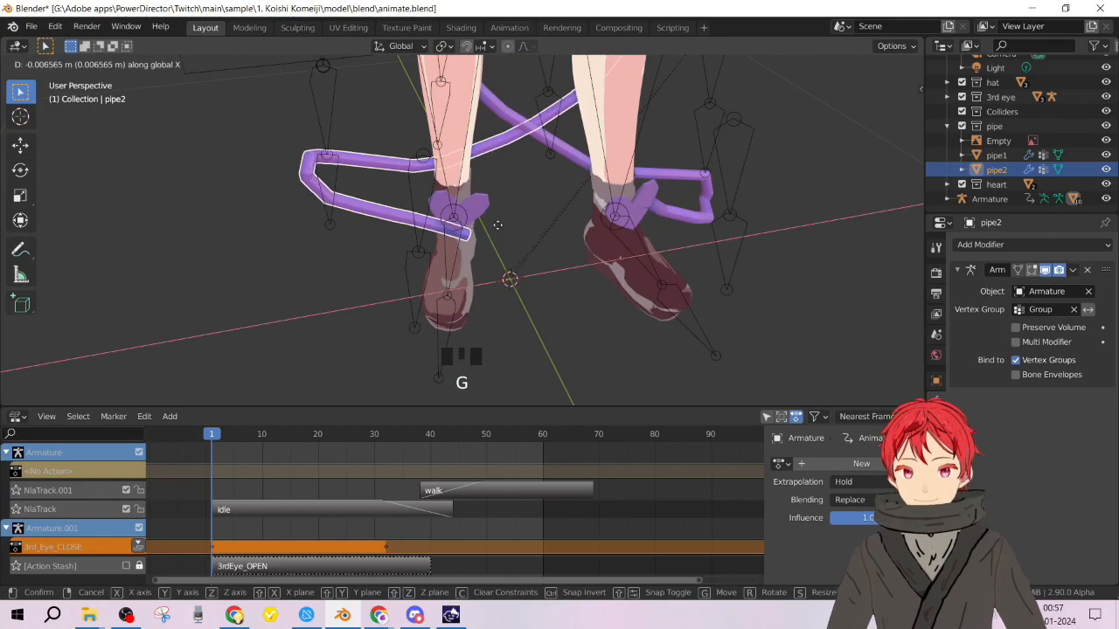
{"action": "left_click", "coordinate": [497, 229]}
In Edit Mode, rename pipe2's vertex group to 2 and assign the selected ankle-end vertices to it.
{"action": "scroll", "coordinate": [498, 230], "scroll_direction": "down", "scroll_amount": 7}
{"action": "middle_click_drag", "start_coordinate": [520, 175], "coordinate": [685, 229]}
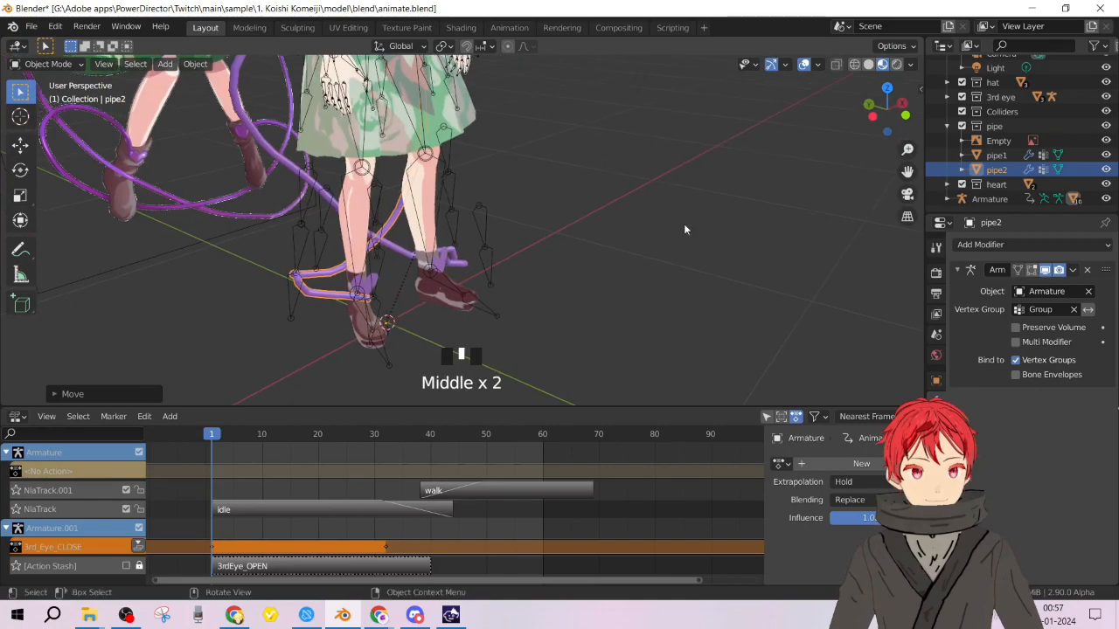
{"action": "left_click", "coordinate": [455, 267]}
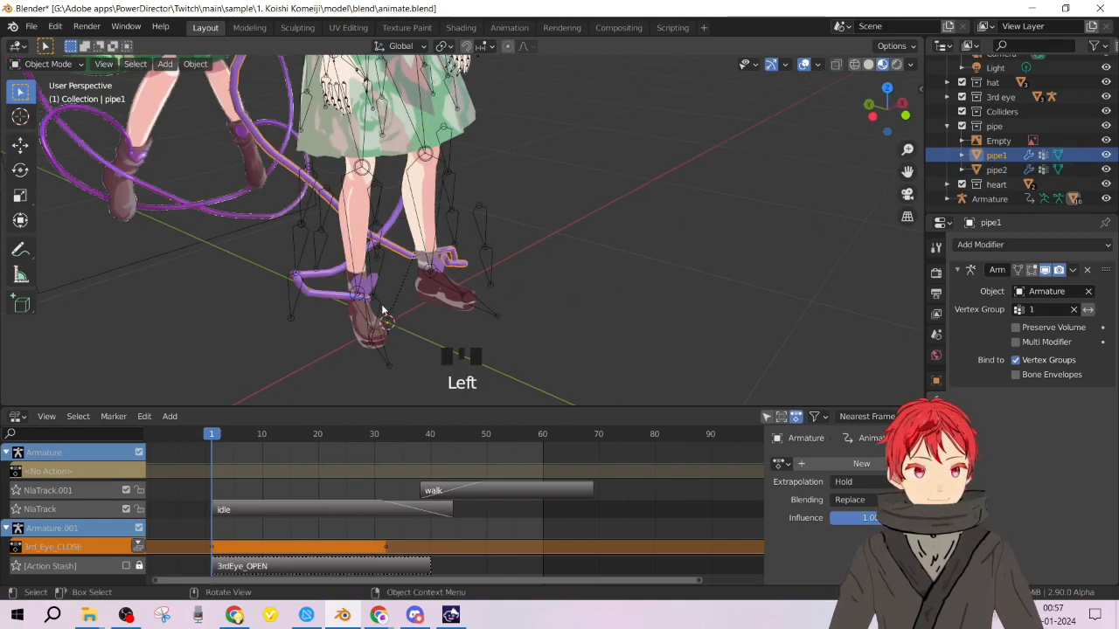
{"action": "left_click", "coordinate": [346, 301]}
{"action": "key", "text": "Tab"}
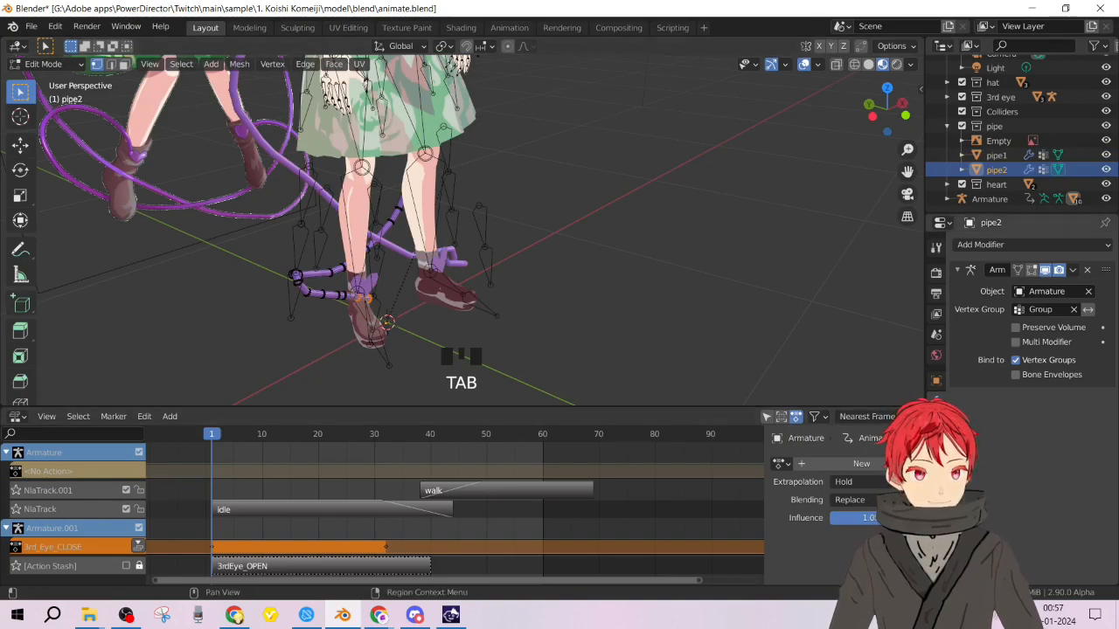
{"action": "left_click", "coordinate": [936, 402]}
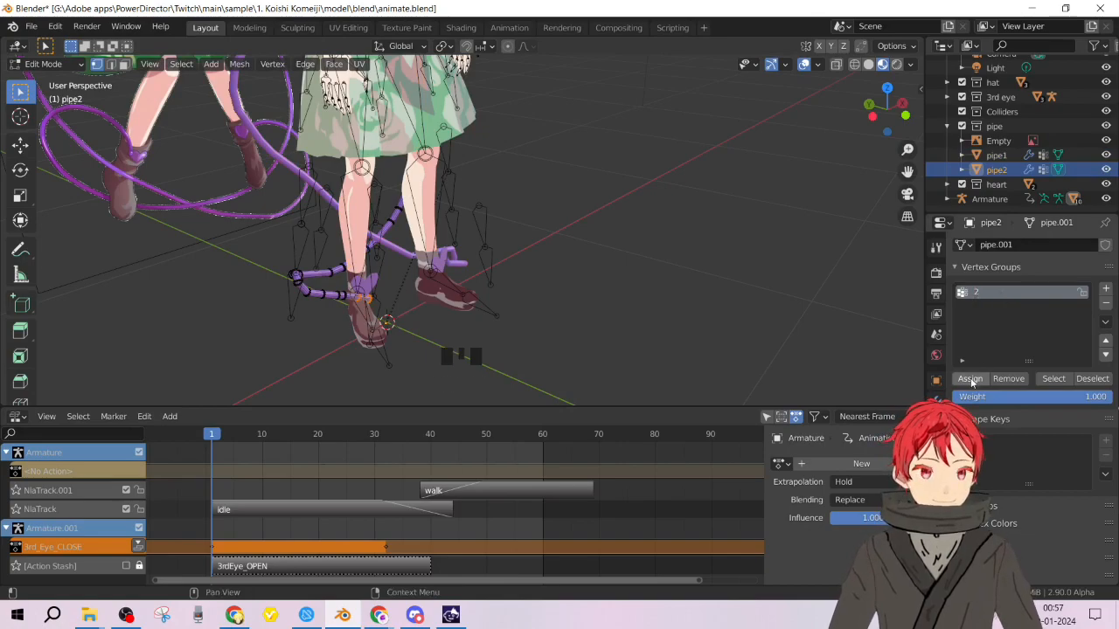
{"action": "middle_click_drag", "start_coordinate": [548, 290], "coordinate": [603, 280]}
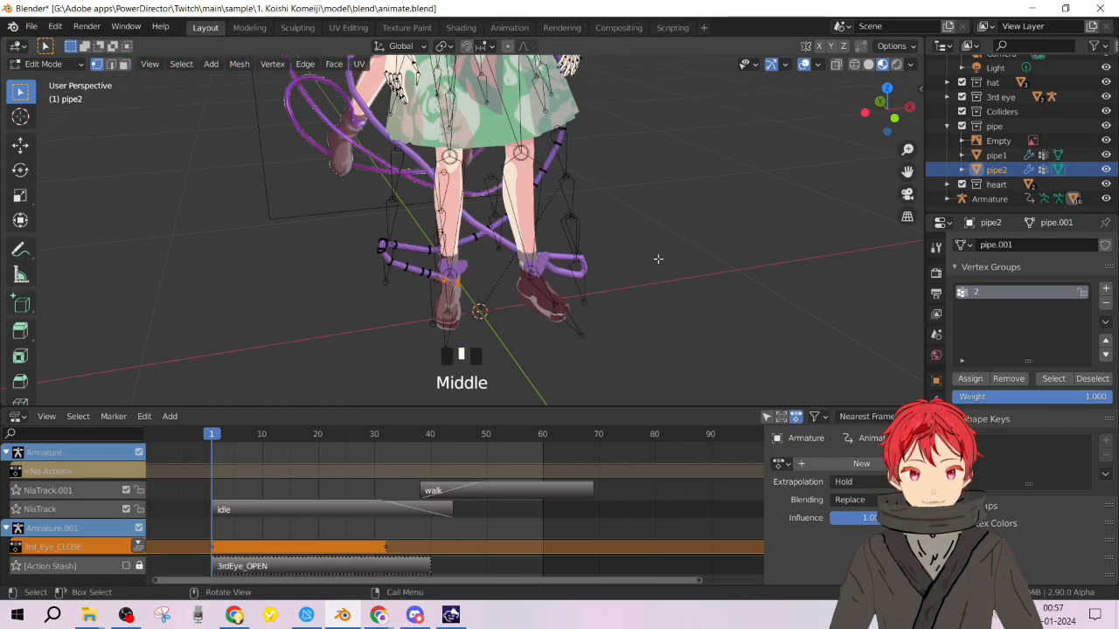
Play the animation to check how pipe2's ankle end moves with the leg, and rewind to frame 2.
{"action": "key", "text": "space"}
{"action": "left_click", "coordinate": [392, 437]}
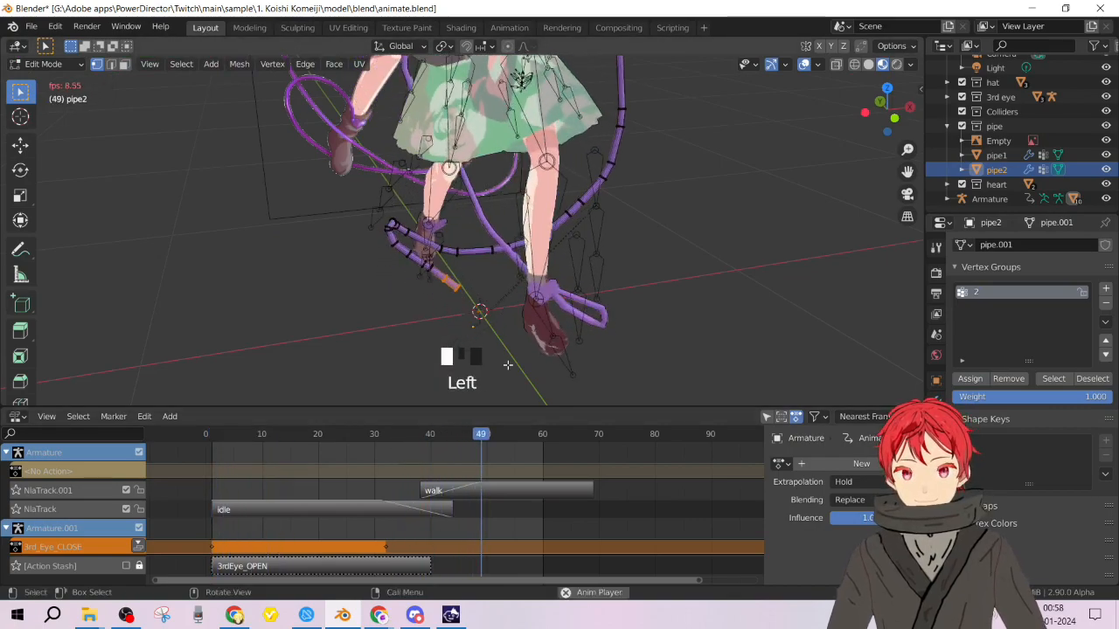
{"action": "key", "text": "space"}
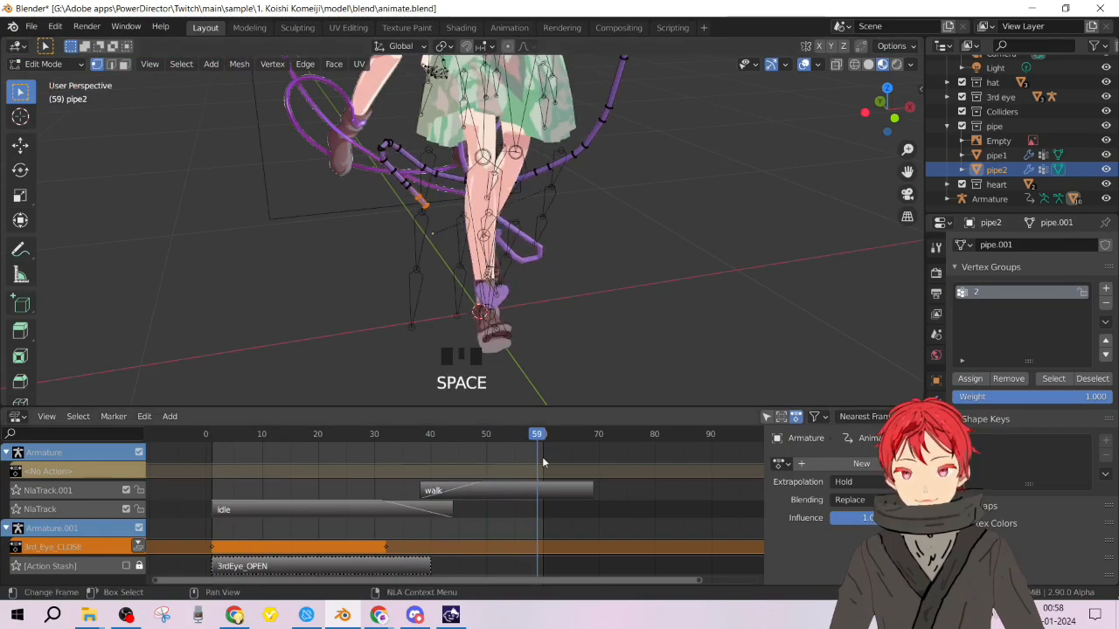
{"action": "left_click_drag", "start_coordinate": [536, 442], "coordinate": [216, 442]}
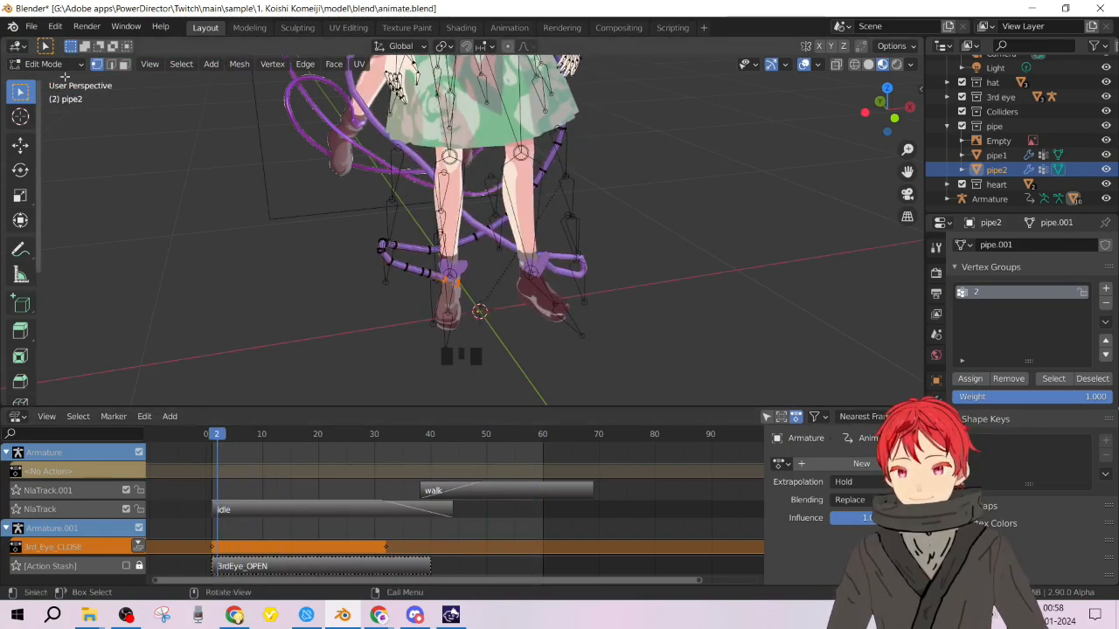
Return to Object Mode and parent pipe1 and pipe2 together to the Armature using the Bone option.
{"action": "left_click", "coordinate": [52, 64]}
{"action": "left_click", "coordinate": [51, 80]}
{"action": "scroll", "coordinate": [543, 276], "scroll_direction": "up", "scroll_amount": 7}
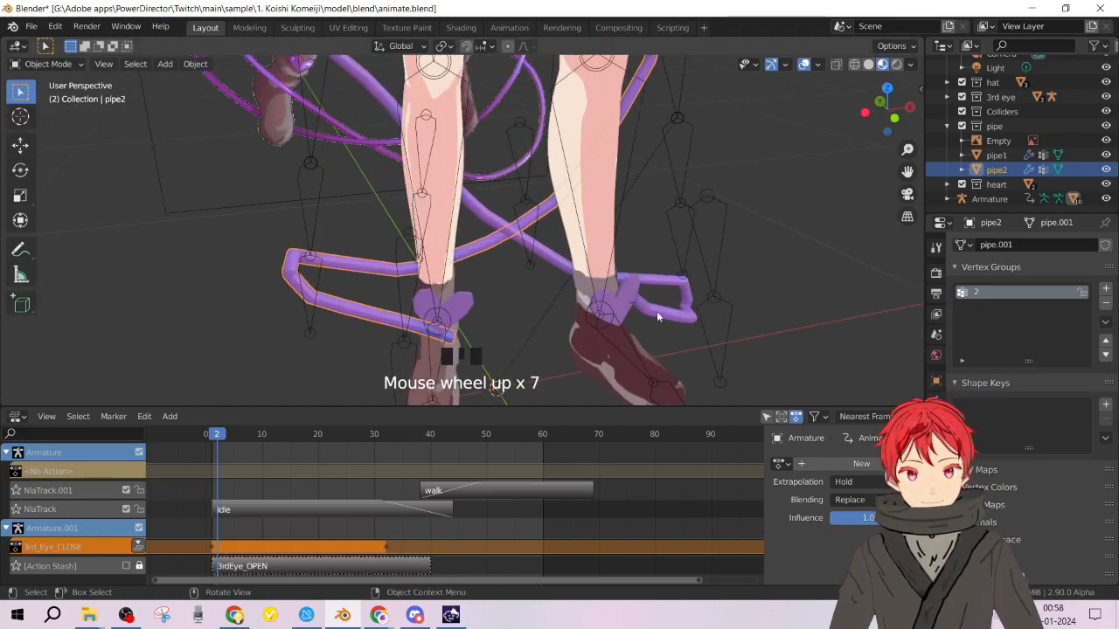
{"action": "left_click", "coordinate": [660, 314]}
{"action": "middle_click_drag", "start_coordinate": [684, 333], "coordinate": [514, 278]}
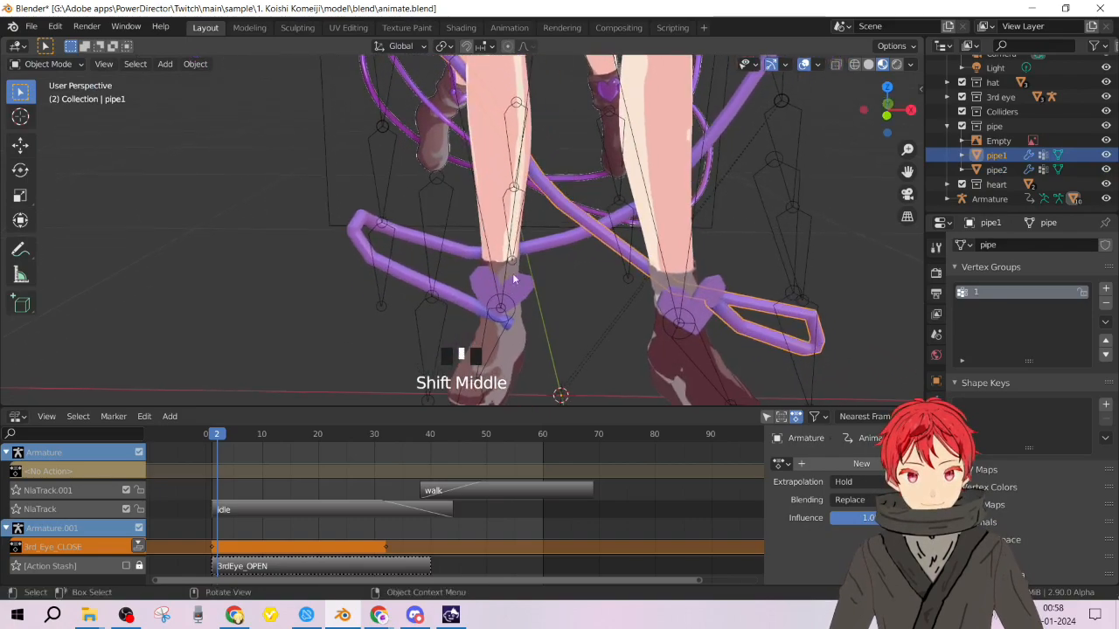
{"action": "left_click", "coordinate": [469, 308]}
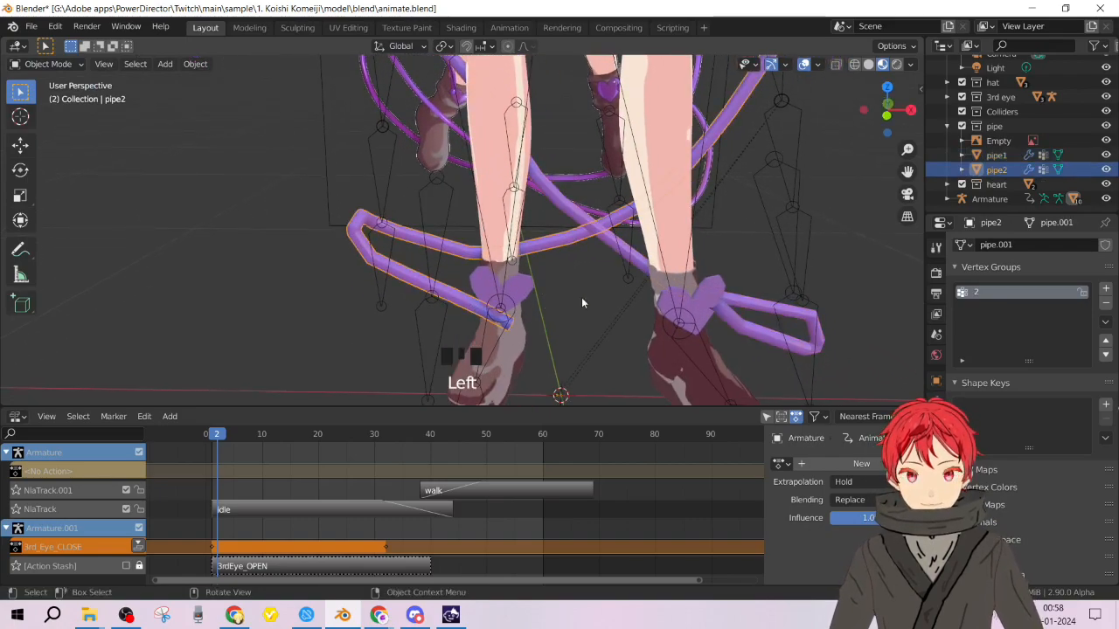
{"action": "left_click", "coordinate": [771, 334], "text": "shift"}
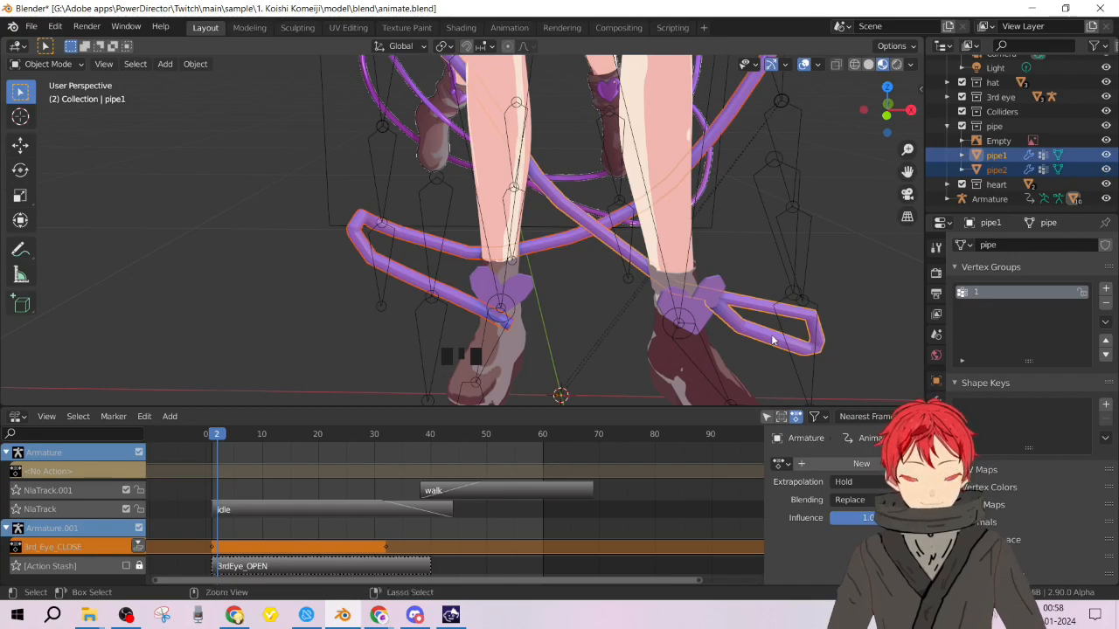
{"action": "key", "text": "ctrl+p"}
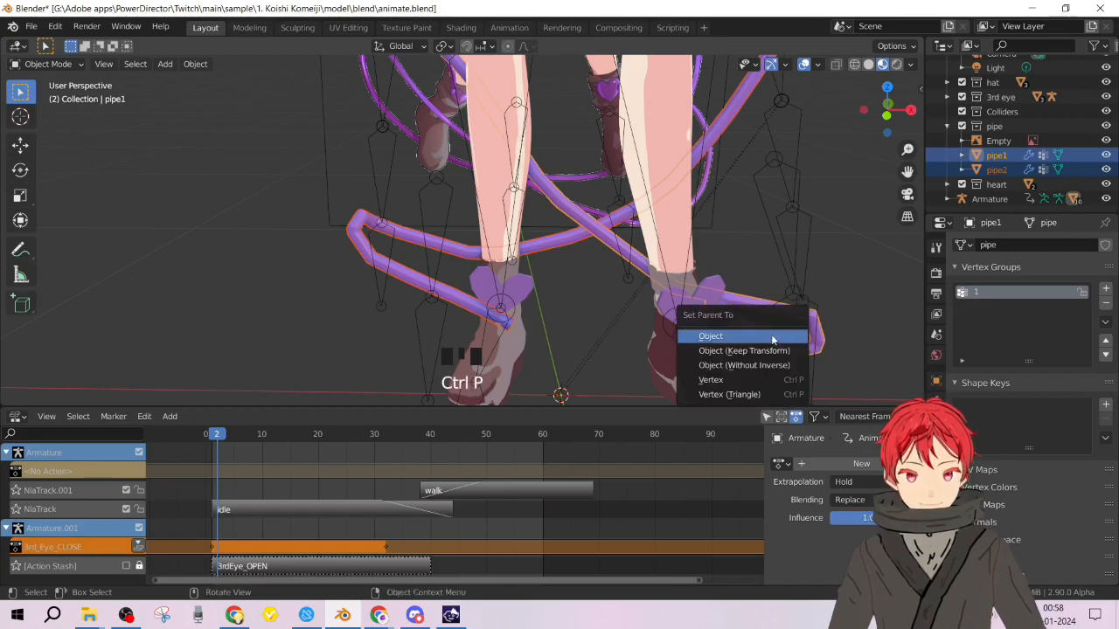
{"action": "left_click", "coordinate": [738, 367]}
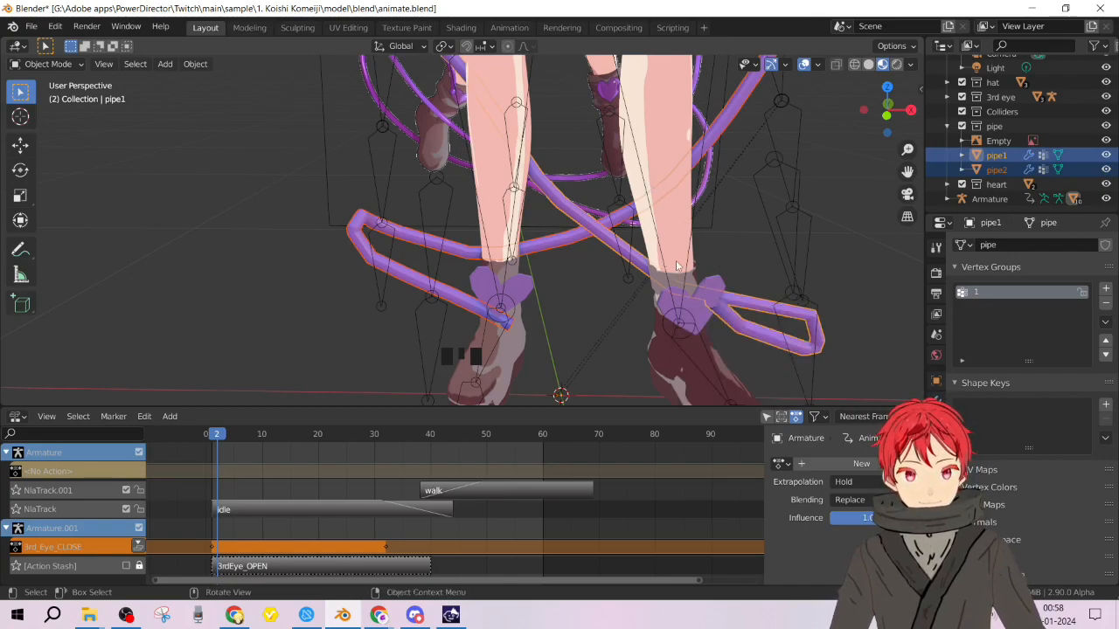
{"action": "left_click", "coordinate": [677, 251], "text": "shift"}
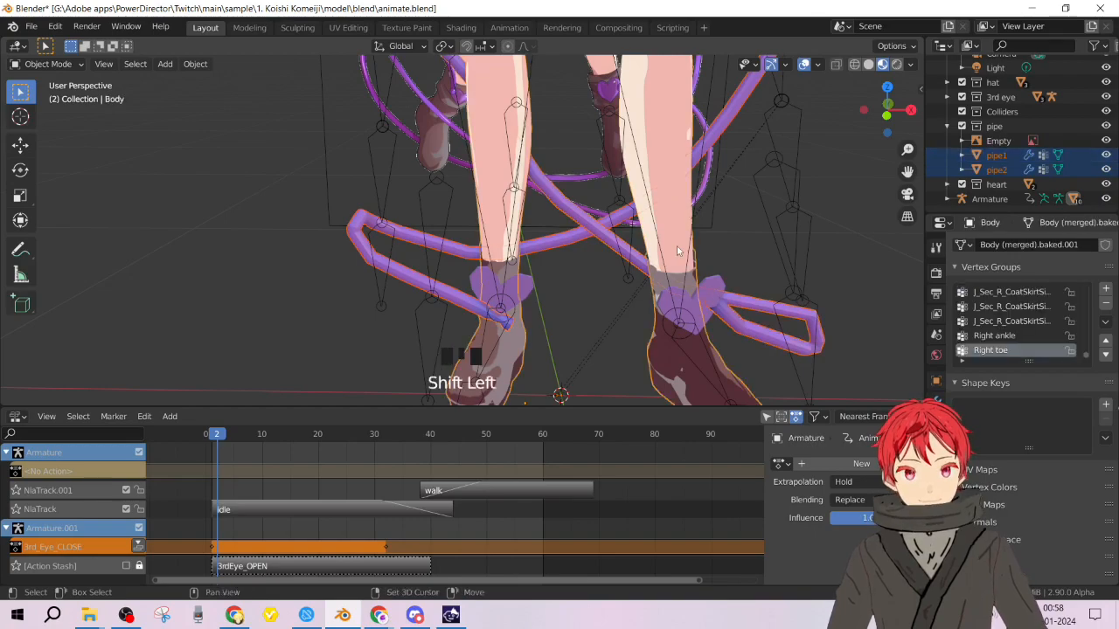
{"action": "key", "text": "ctrl+z"}
{"action": "left_click", "coordinate": [799, 249], "text": "shift"}
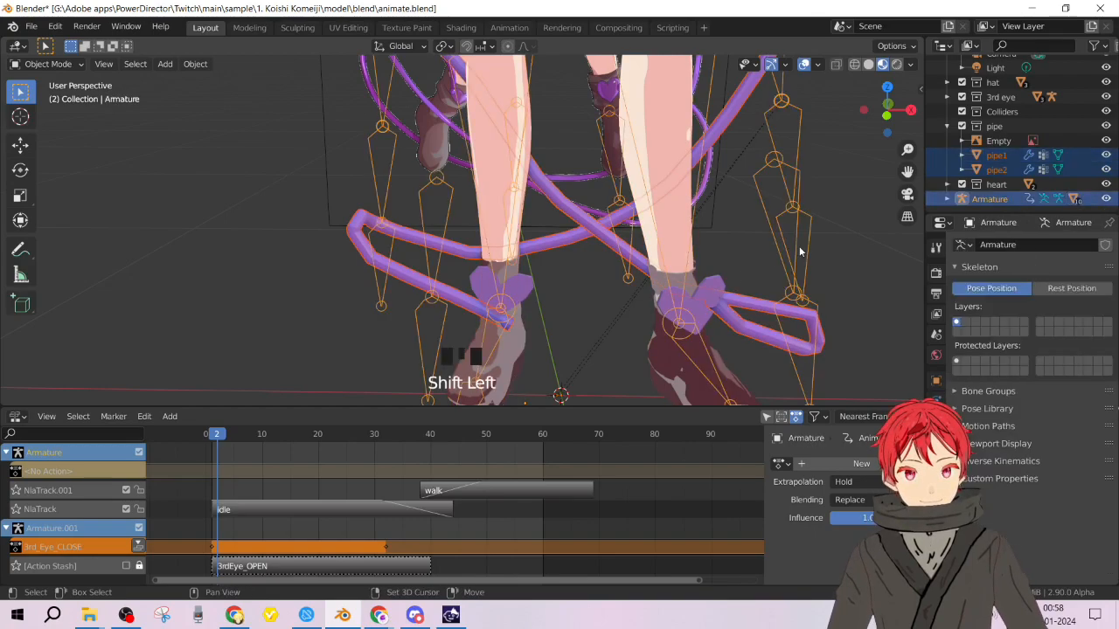
{"action": "key", "text": "ctrl+p"}
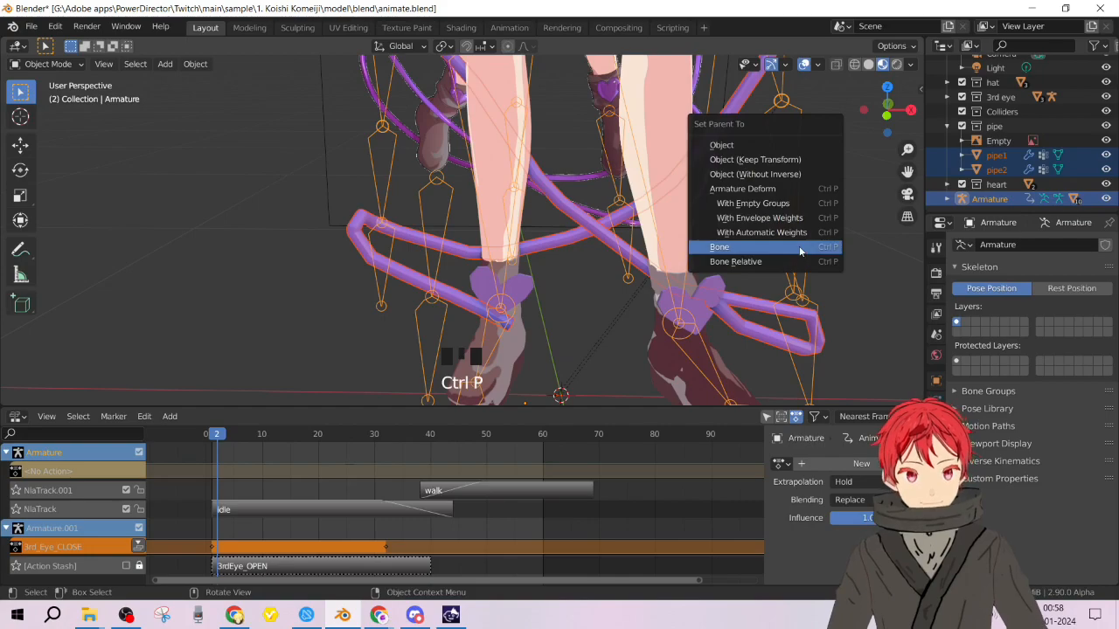
{"action": "left_click", "coordinate": [799, 248]}
Play the animation to examine how both pipes follow the walking legs, stopping at frame 54.
{"action": "key", "text": "space"}
{"action": "scroll", "coordinate": [644, 286], "scroll_direction": "down", "scroll_amount": 4}
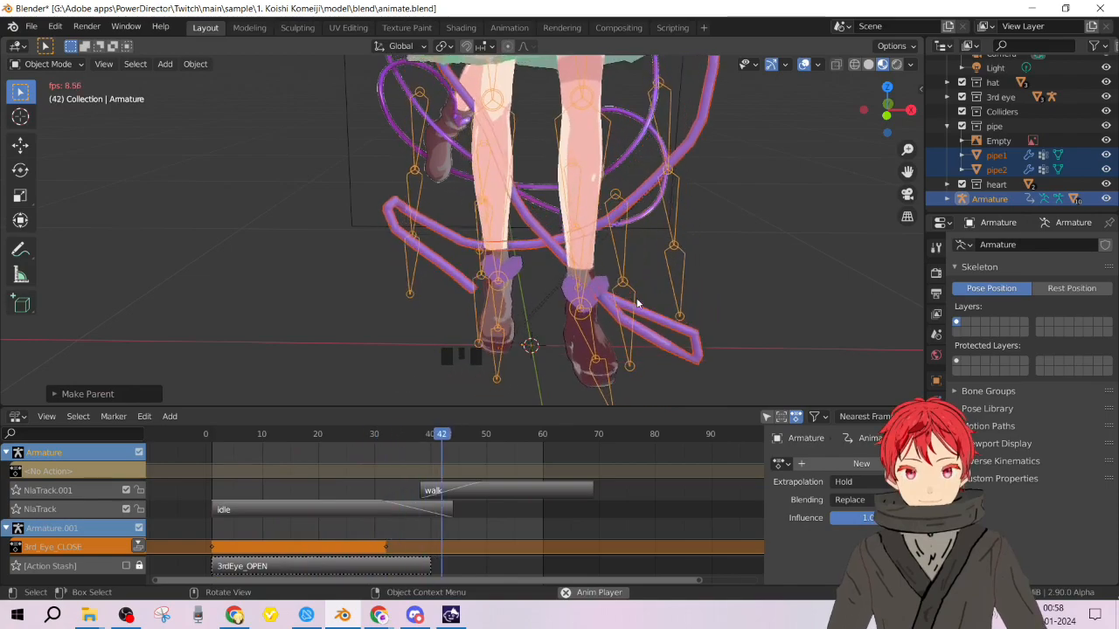
{"action": "key", "text": "space"}
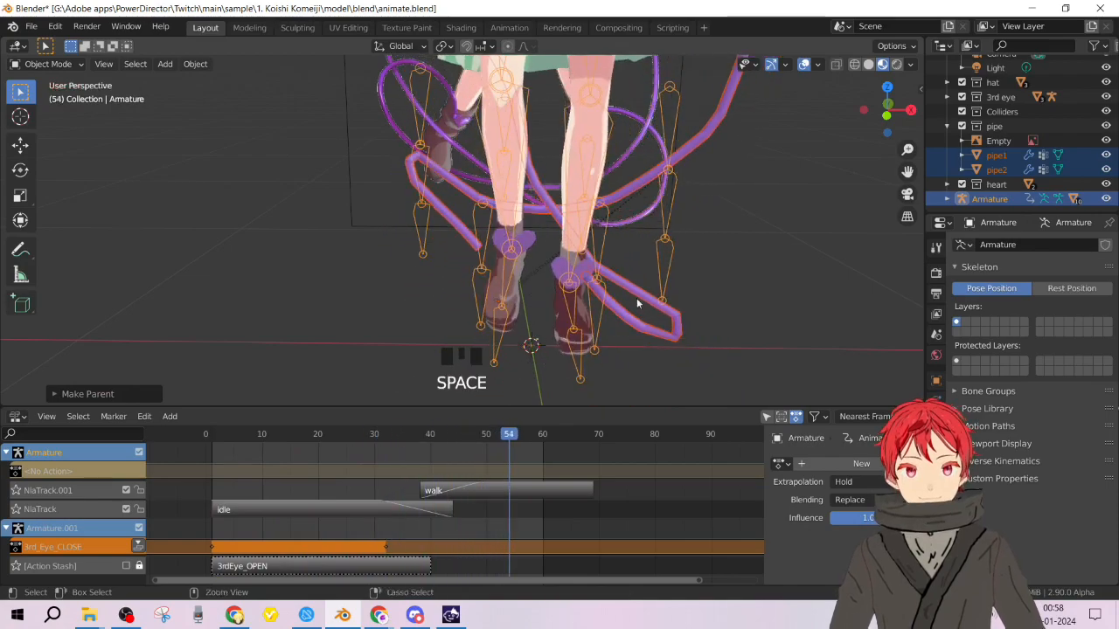
Undo the parenting, move, vertex group renaming and Armature modifier changes on pipe1 and pipe2.
{"action": "key", "text": "ctrl+z"}
{"action": "key", "text": "ctrl+z"}
{"action": "key", "text": "ctrl+z"}
{"action": "key", "text": "ctrl+z"}
{"action": "key", "text": "ctrl+z"}
{"action": "key", "text": "ctrl+z"}
{"action": "key", "text": "ctrl+z"}
{"action": "key", "text": "ctrl+z"}
{"action": "key", "text": "ctrl+z"}
{"action": "key", "text": "ctrl+z"}
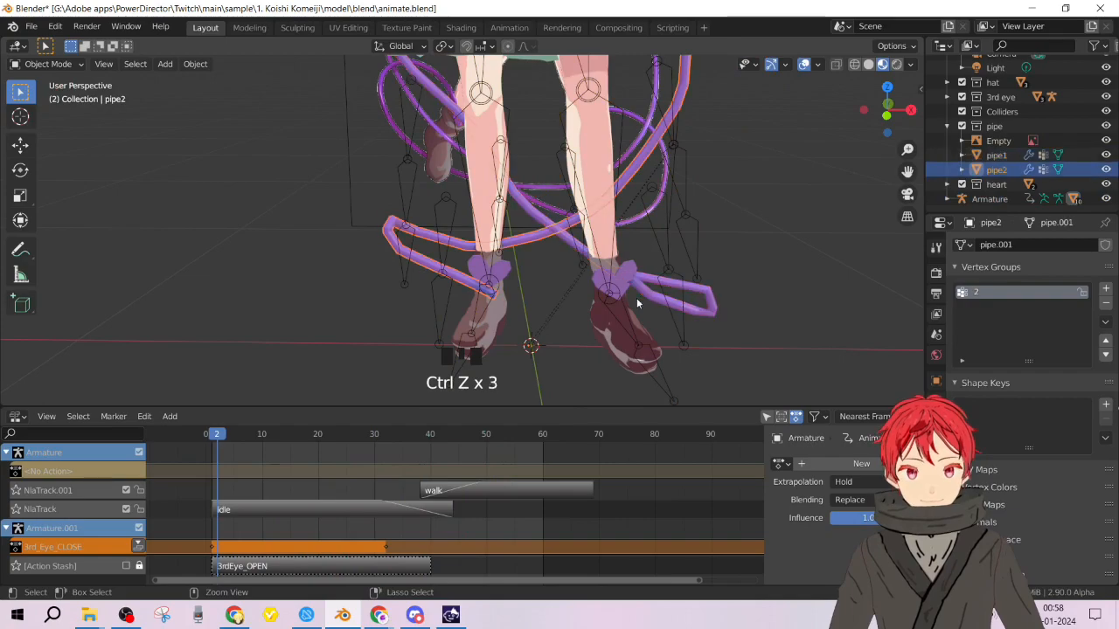
{"action": "key", "text": "ctrl+z"}
{"action": "key", "text": "ctrl+z"}
{"action": "key", "text": "ctrl+z"}
{"action": "key", "text": "ctrl+z"}
{"action": "key", "text": "ctrl+z"}
{"action": "key", "text": "ctrl+z"}
{"action": "key", "text": "ctrl+z"}
{"action": "key", "text": "ctrl+z"}
{"action": "key", "text": "ctrl+z"}
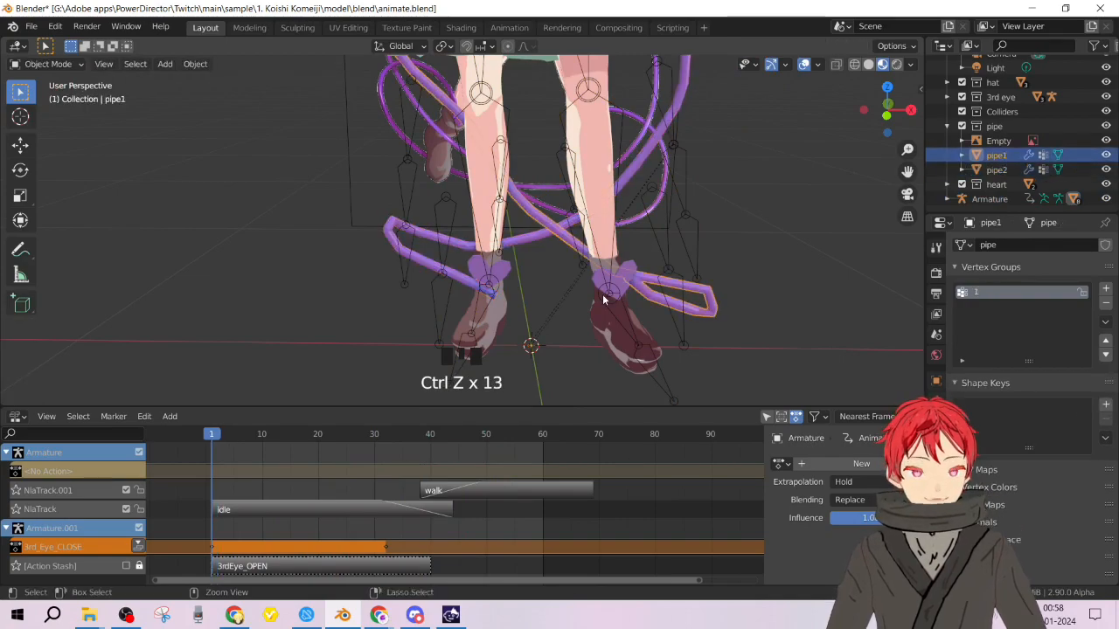
{"action": "key", "text": "ctrl+z"}
{"action": "key", "text": "ctrl+z"}
{"action": "key", "text": "ctrl+z"}
{"action": "key", "text": "ctrl+z"}
{"action": "key", "text": "ctrl+z"}
{"action": "key", "text": "ctrl+z"}
{"action": "scroll", "coordinate": [602, 299], "scroll_direction": "down", "scroll_amount": 2, "text": "ctrl"}
{"action": "key", "text": "ctrl+z"}
{"action": "key", "text": "ctrl+z"}
{"action": "key", "text": "ctrl+z"}
{"action": "key", "text": "ctrl+z"}
{"action": "key", "text": "ctrl+z"}
{"action": "key", "text": "ctrl+z"}
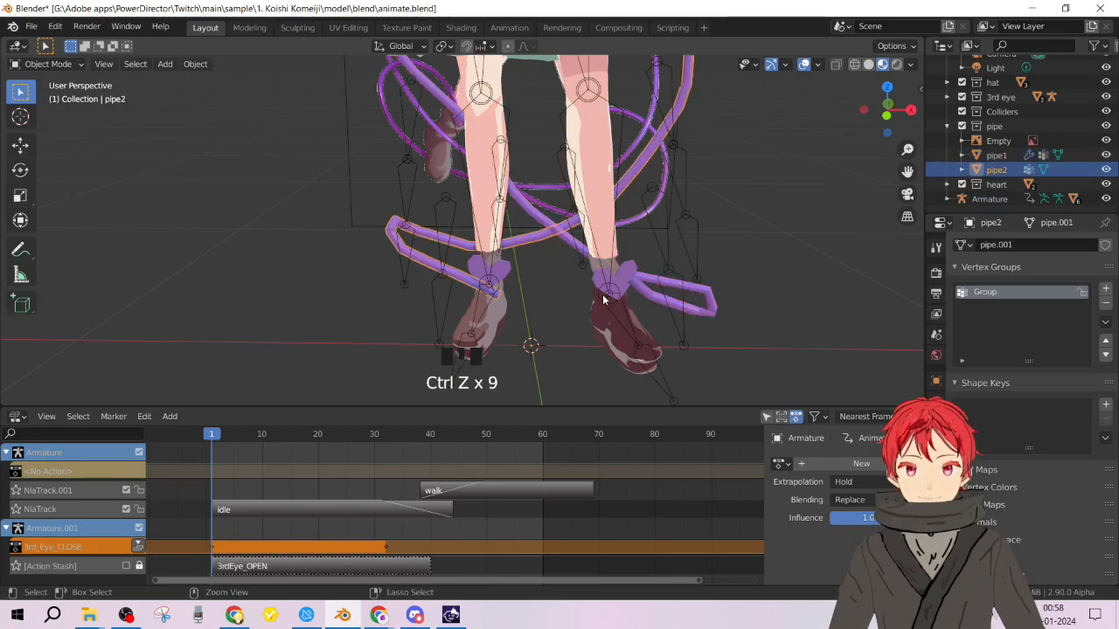
{"action": "key", "text": "ctrl+z"}
{"action": "key", "text": "ctrl+z"}
{"action": "key", "text": "ctrl+z"}
{"action": "key", "text": "ctrl+z"}
{"action": "key", "text": "ctrl+z"}
{"action": "key", "text": "ctrl+z"}
{"action": "key", "text": "ctrl+z"}
{"action": "key", "text": "ctrl+z"}
{"action": "key", "text": "ctrl+z"}
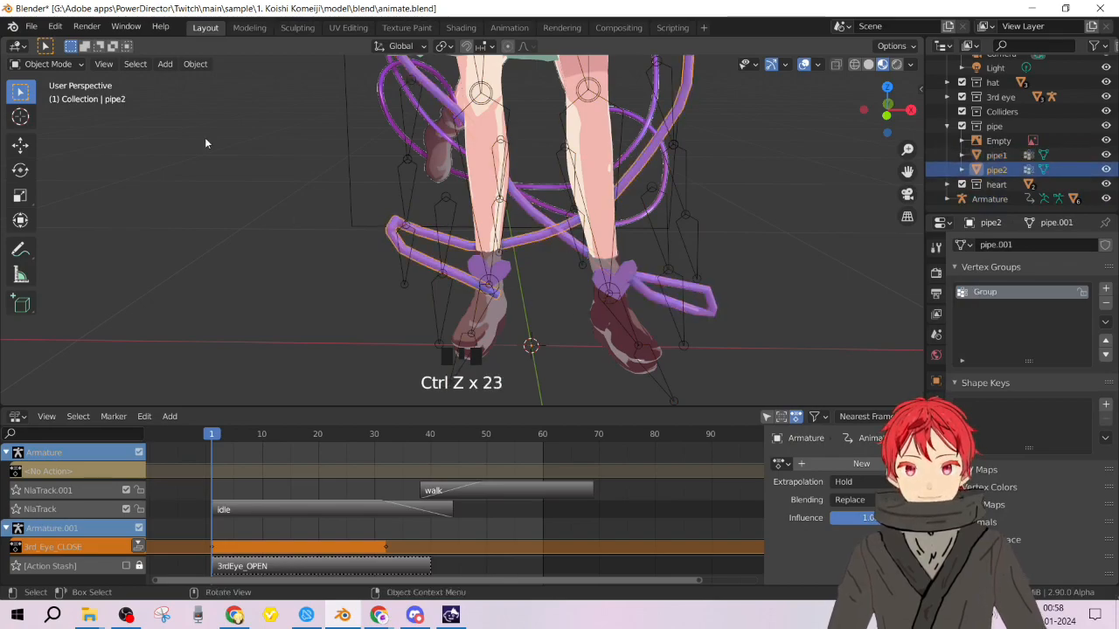
Reopen the recent animate.blend file without saving the changes and view the original pipe curve around the legs.
{"action": "left_click", "coordinate": [30, 27]}
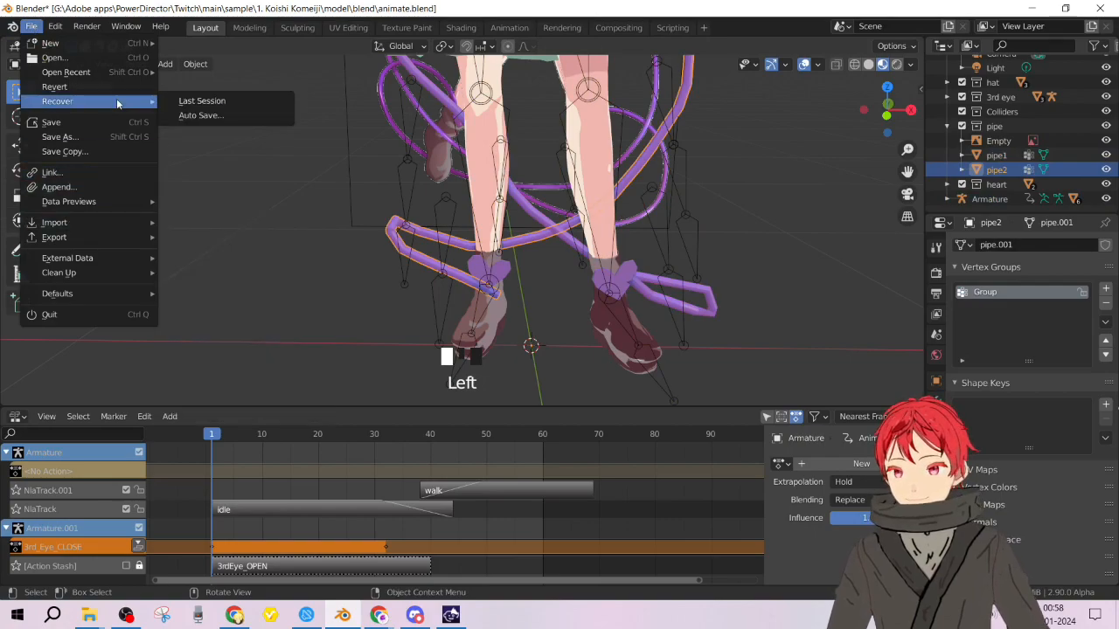
{"action": "left_click", "coordinate": [192, 72]}
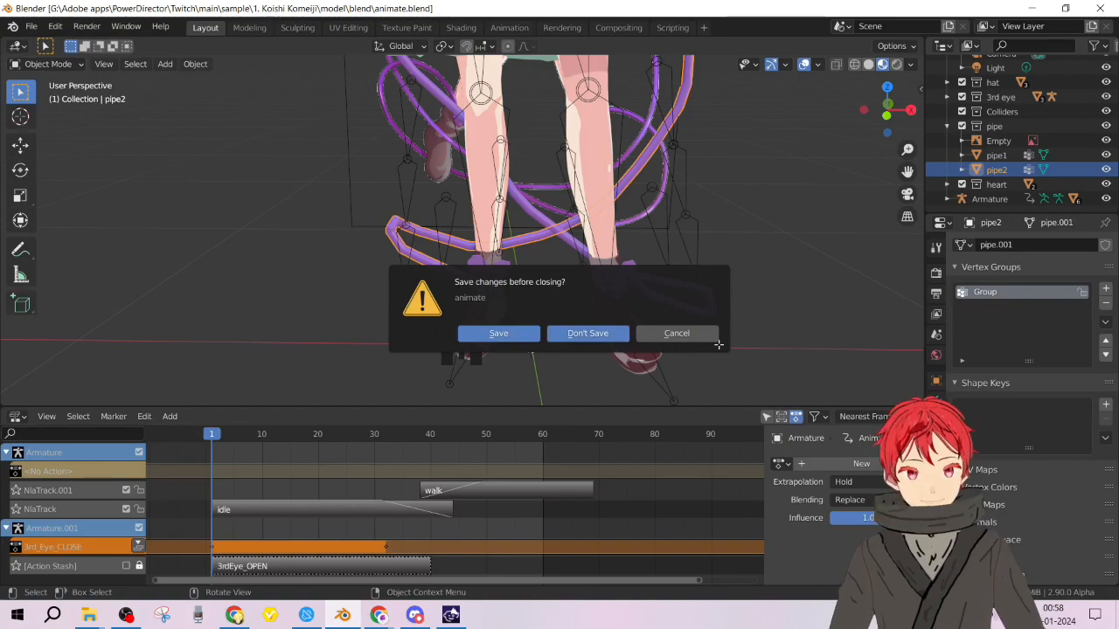
{"action": "middle_click_drag", "start_coordinate": [477, 220], "coordinate": [494, 223]}
{"action": "scroll", "coordinate": [492, 227], "scroll_direction": "up", "scroll_amount": 3}
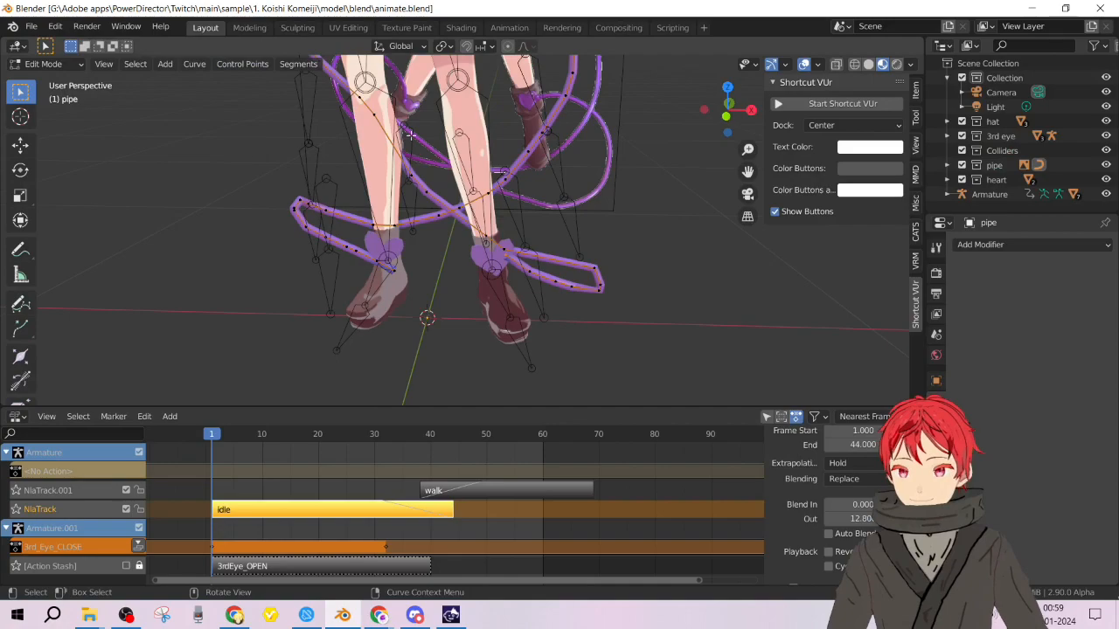
Return to Object Mode and convert the pipe curve around the legs into a mesh.
{"action": "key", "text": "Tab"}
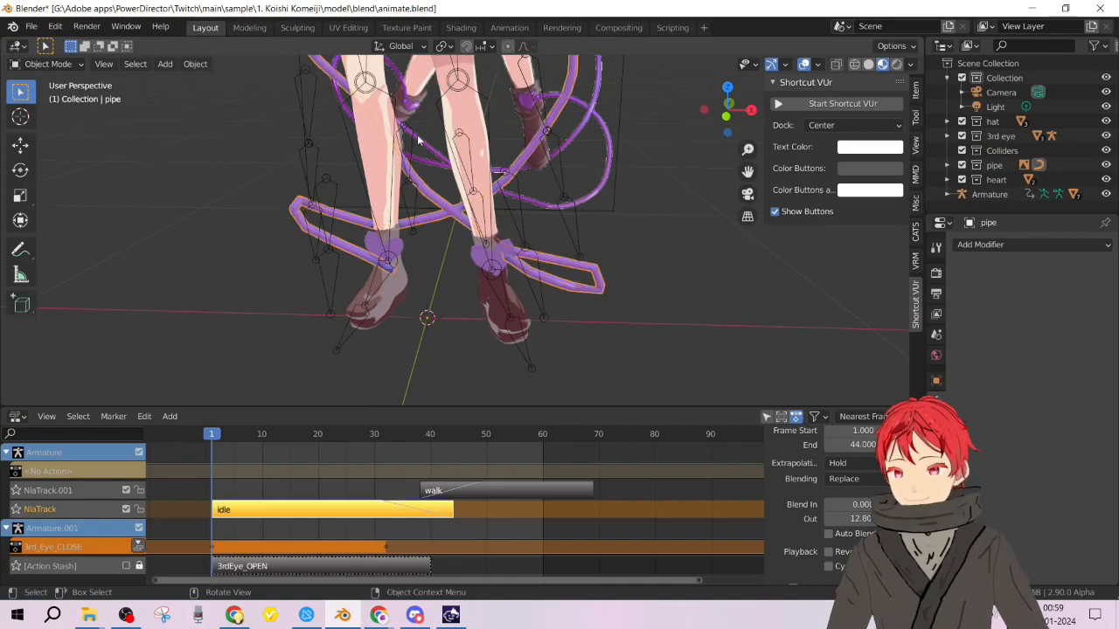
{"action": "left_click", "coordinate": [195, 63]}
{"action": "mouse_move", "coordinate": [266, 446]}
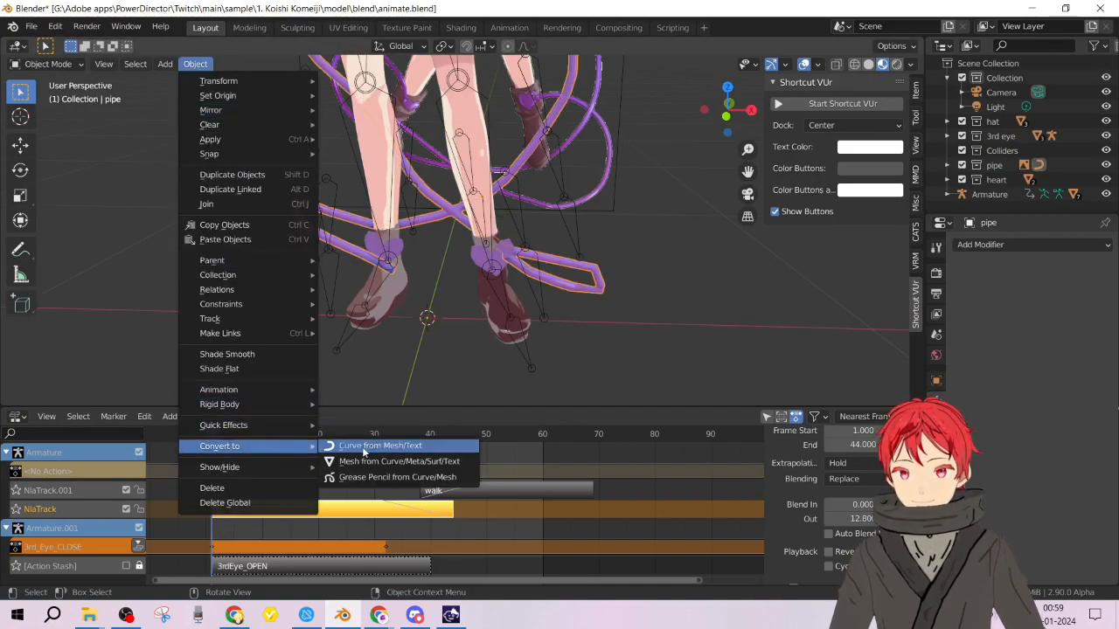
{"action": "left_click", "coordinate": [376, 457]}
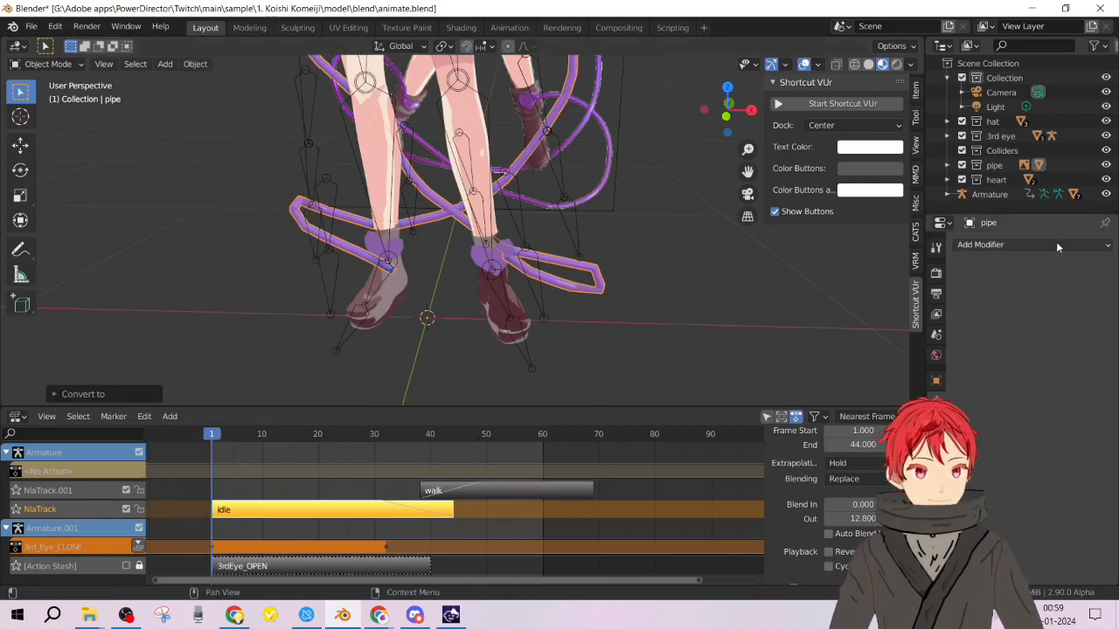
Parent the pipe mesh to the Armature using the Bone option.
{"action": "left_click", "coordinate": [565, 222]}
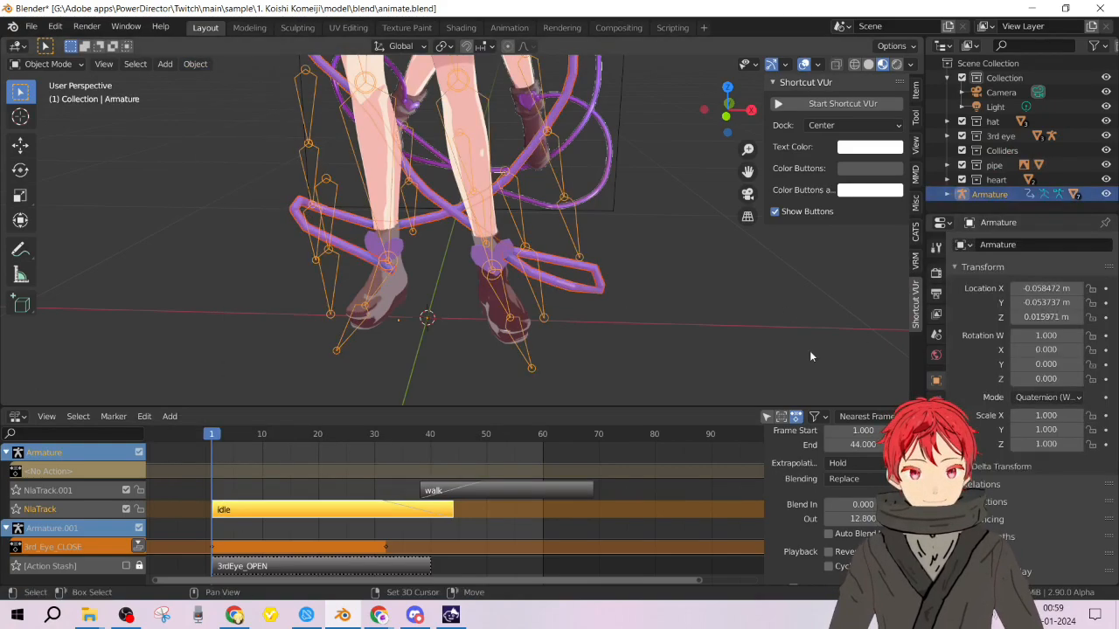
{"action": "key", "text": "ctrl+p"}
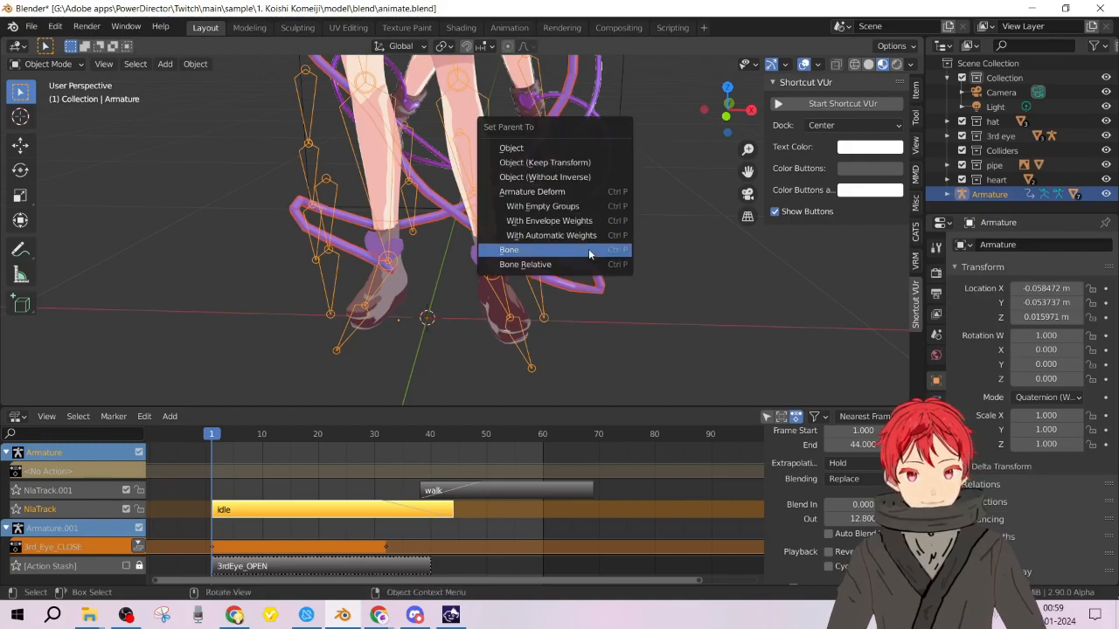
{"action": "left_click", "coordinate": [590, 251]}
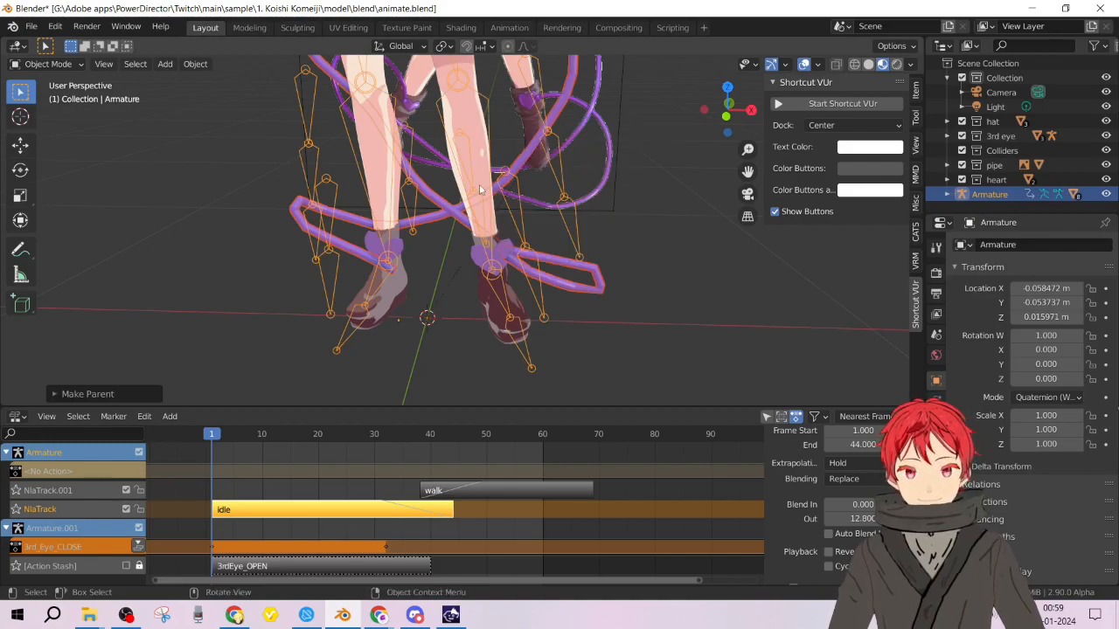
{"action": "key", "text": "ctrl+Tab"}
{"action": "key", "text": "ctrl+Tab"}
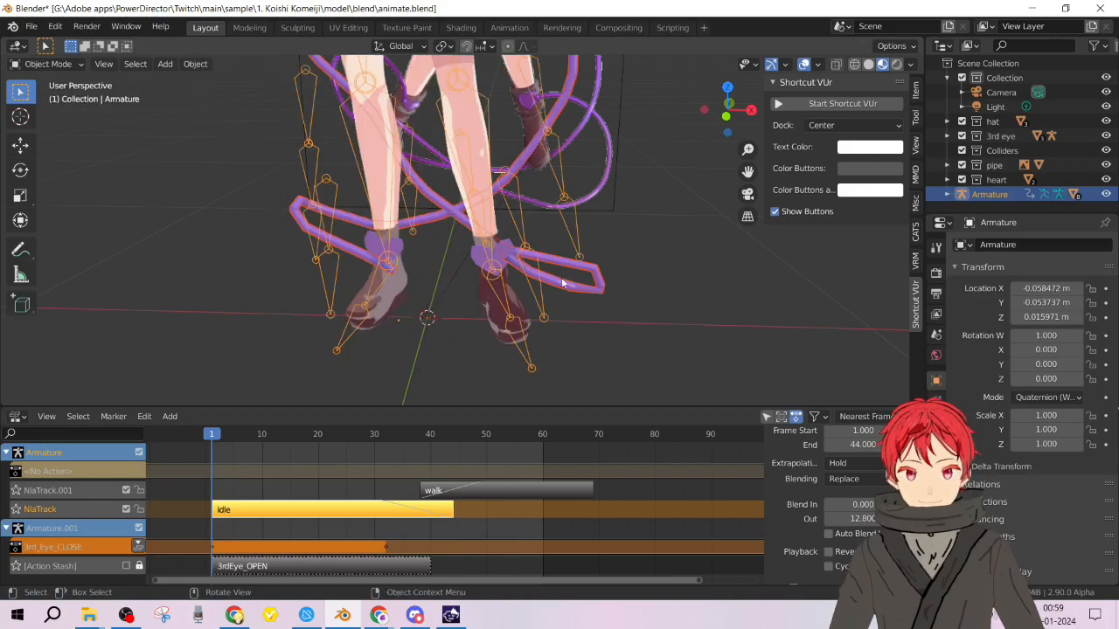
In the pipe mesh, assign the face loop at the character's left ankle to a new vertex group named 1.
{"action": "left_click", "coordinate": [591, 288]}
{"action": "key", "text": "Tab"}
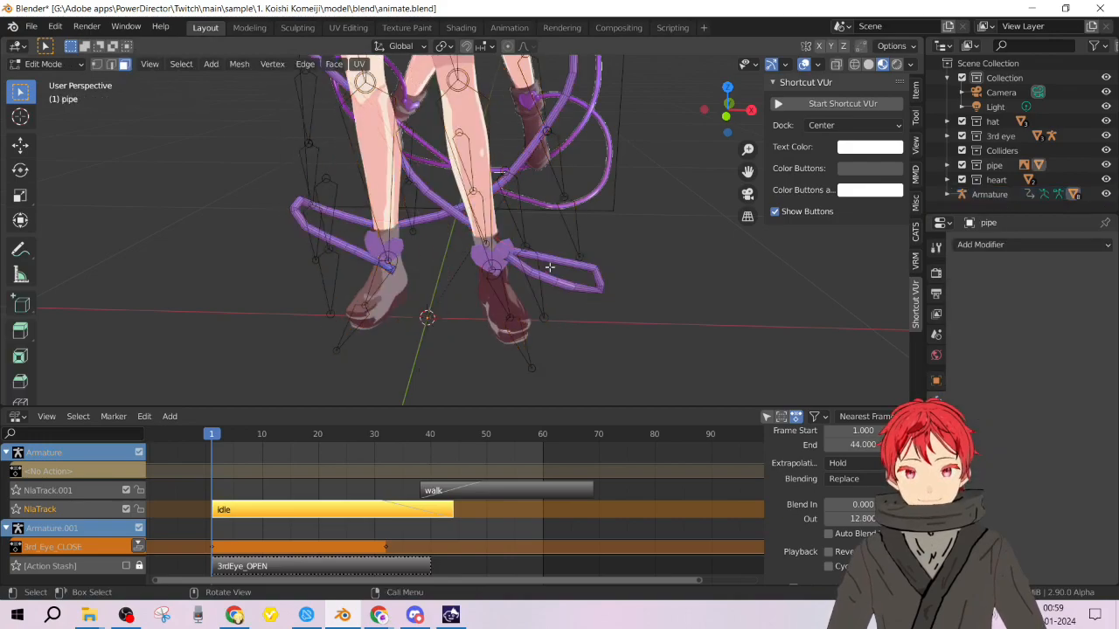
{"action": "left_click", "coordinate": [516, 263]}
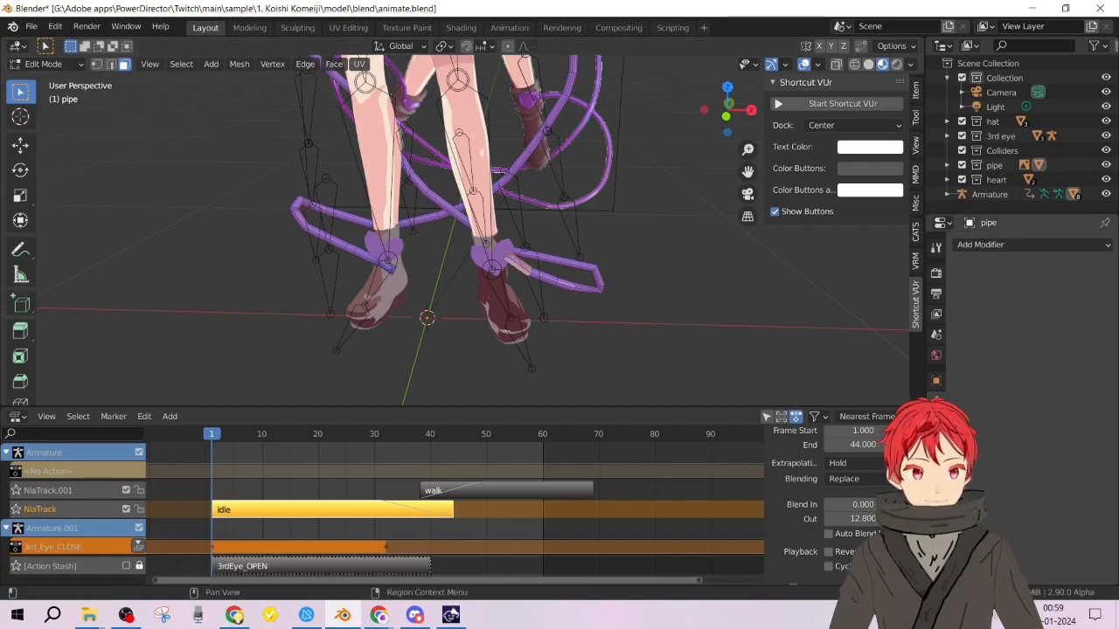
{"action": "left_click", "coordinate": [937, 482]}
{"action": "left_click", "coordinate": [1105, 290]}
{"action": "double_click", "coordinate": [1036, 294]}
{"action": "type", "text": "1"}
{"action": "key", "text": "Return"}
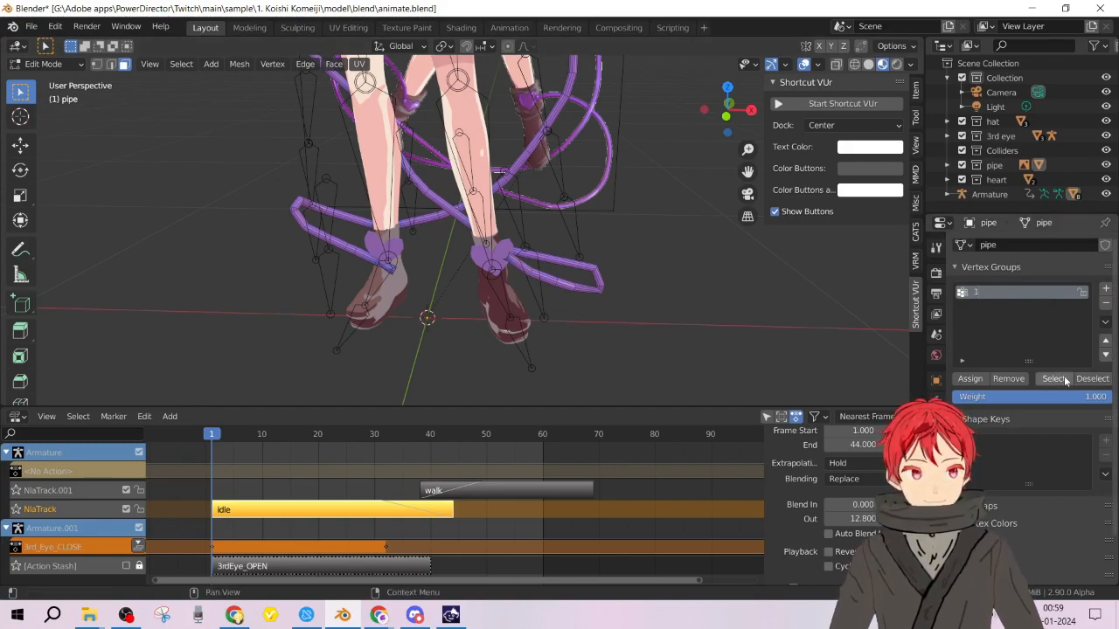
{"action": "key", "text": "1"}
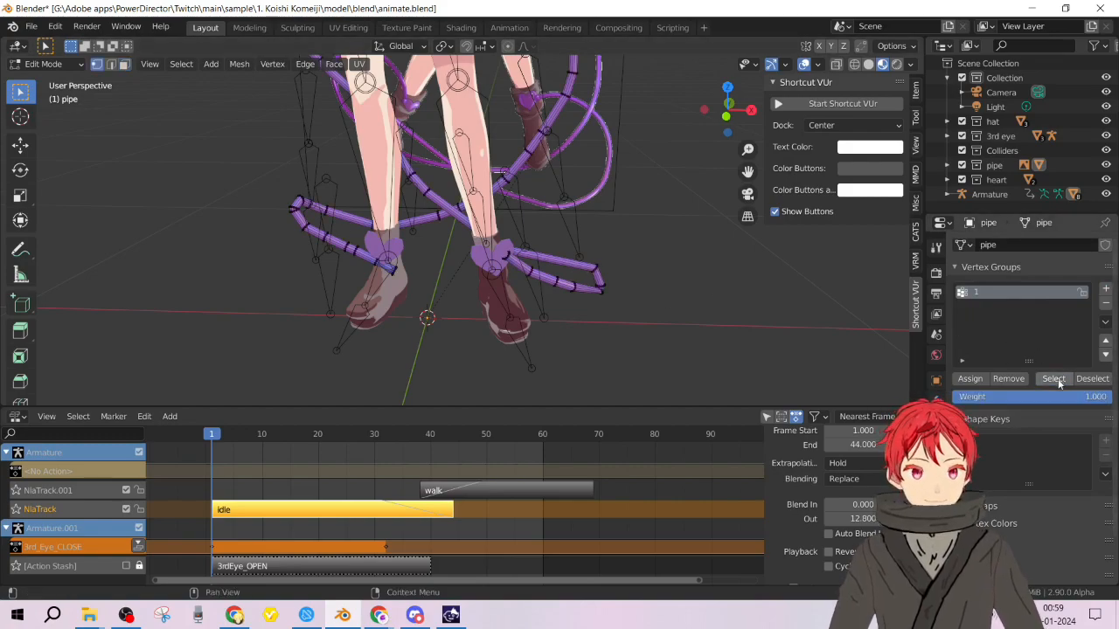
{"action": "key", "text": "3"}
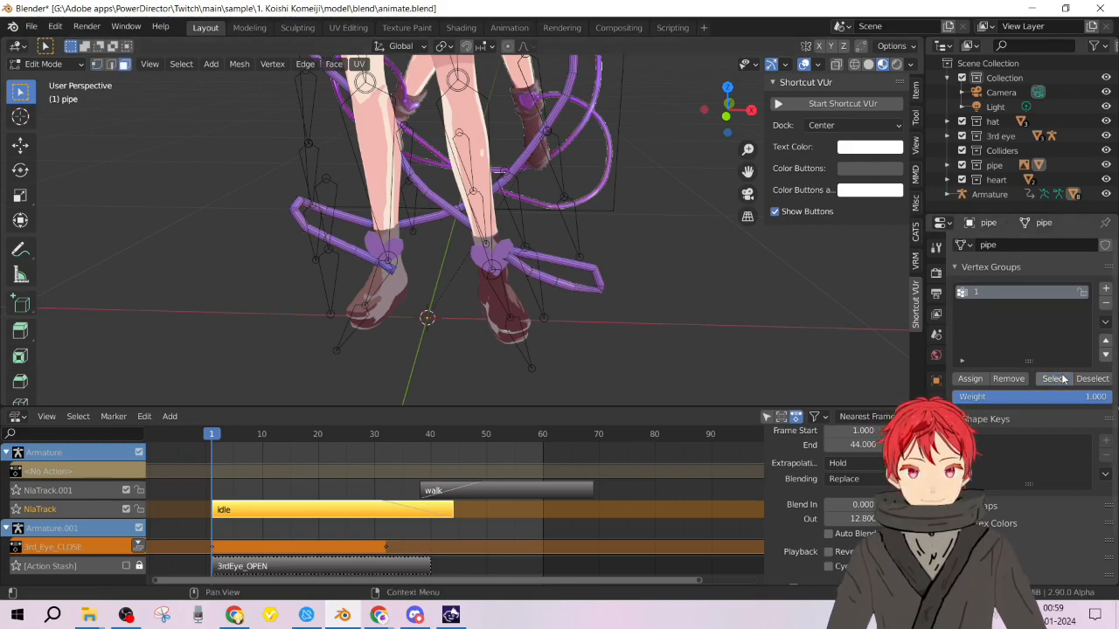
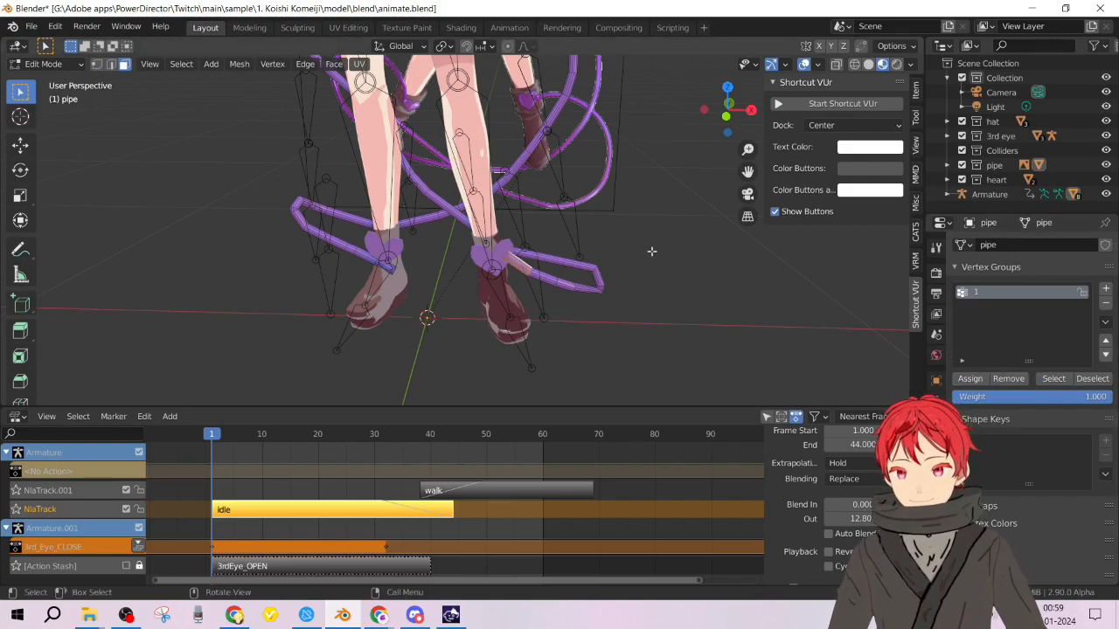
Add an Armature modifier to the pipe in Object Mode, with Armature as its object and 1 as its vertex group.
{"action": "key", "text": "Tab"}
{"action": "left_click", "coordinate": [605, 319]}
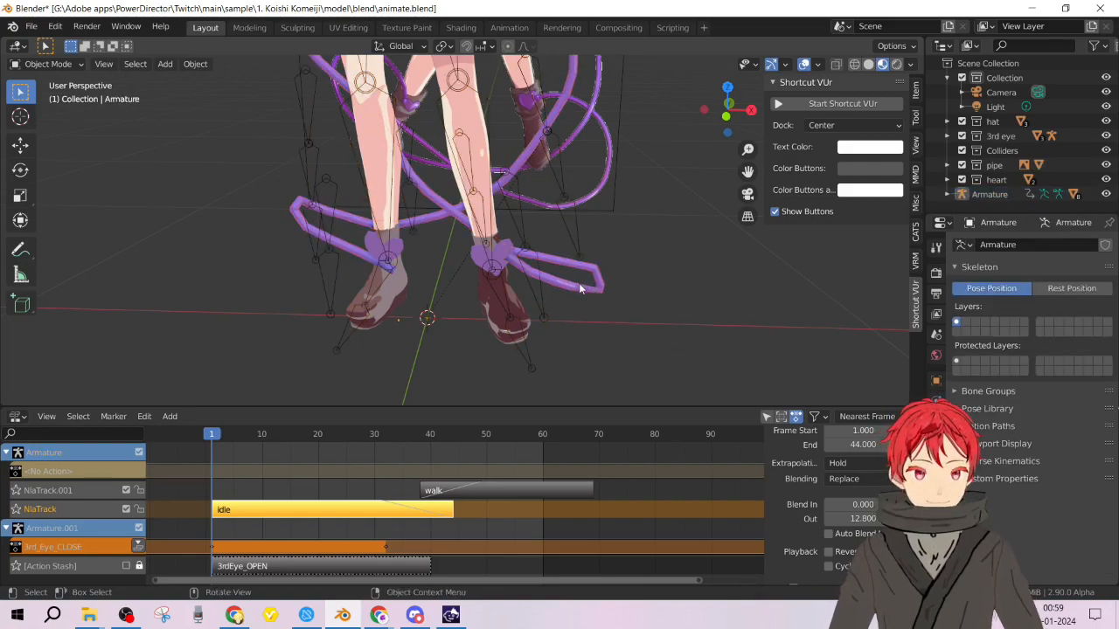
{"action": "left_click", "coordinate": [590, 287]}
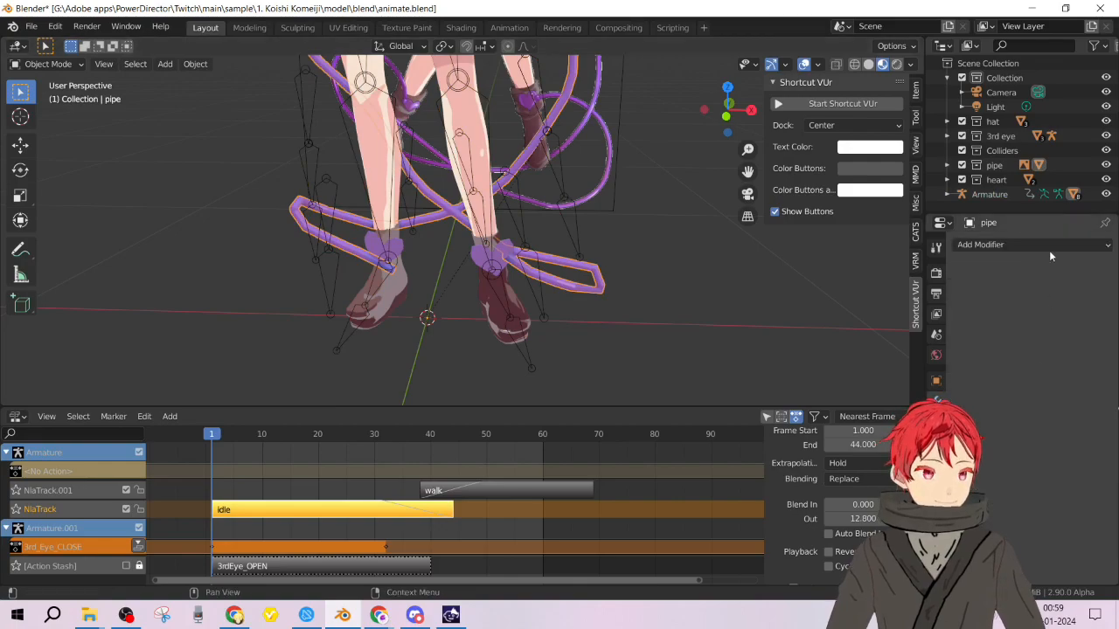
{"action": "left_click", "coordinate": [1049, 250]}
{"action": "left_click", "coordinate": [940, 277]}
{"action": "left_click", "coordinate": [1089, 293]}
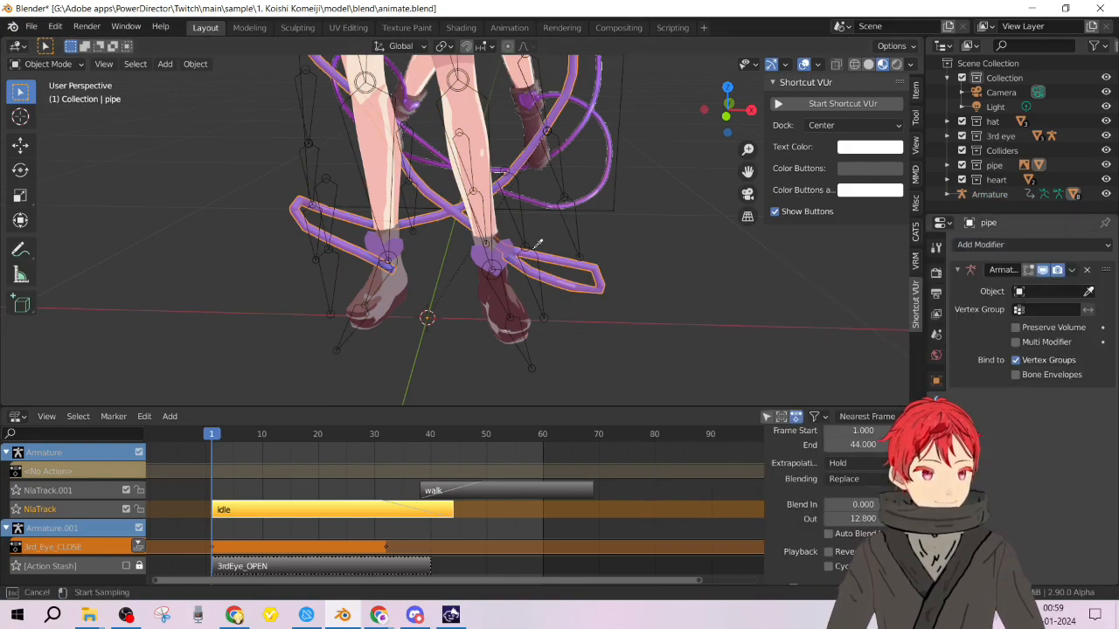
{"action": "left_click", "coordinate": [1053, 313]}
{"action": "left_click", "coordinate": [1018, 328]}
Play the animation to examine how the pipe follows the walking legs, stop at frame 50 and return to frame 1.
{"action": "key", "text": "space"}
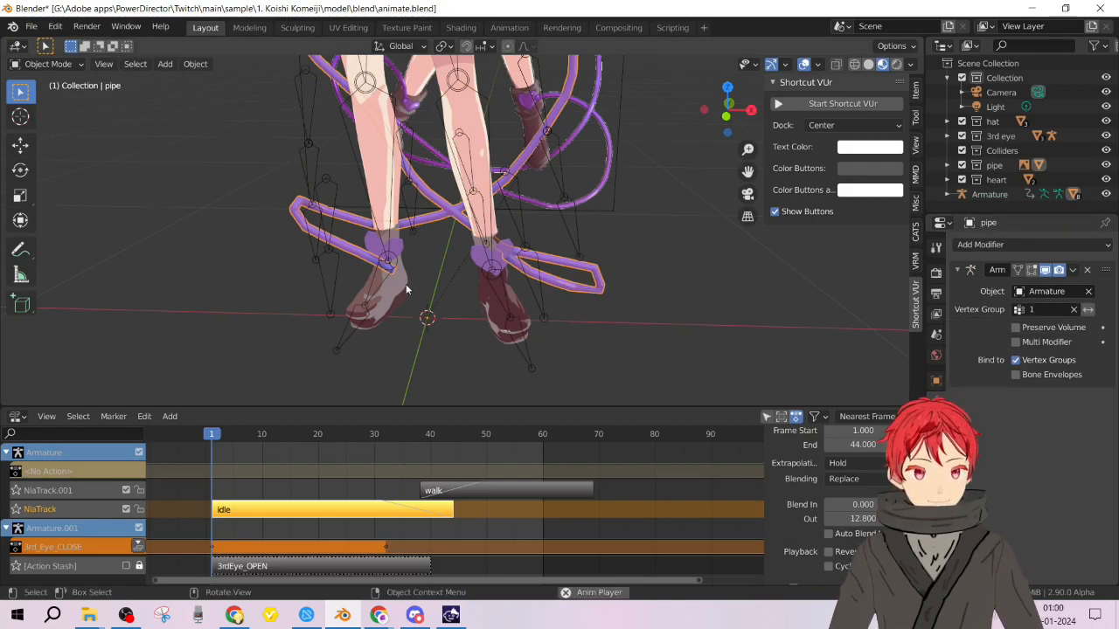
{"action": "scroll", "coordinate": [604, 335], "scroll_direction": "down", "scroll_amount": 3}
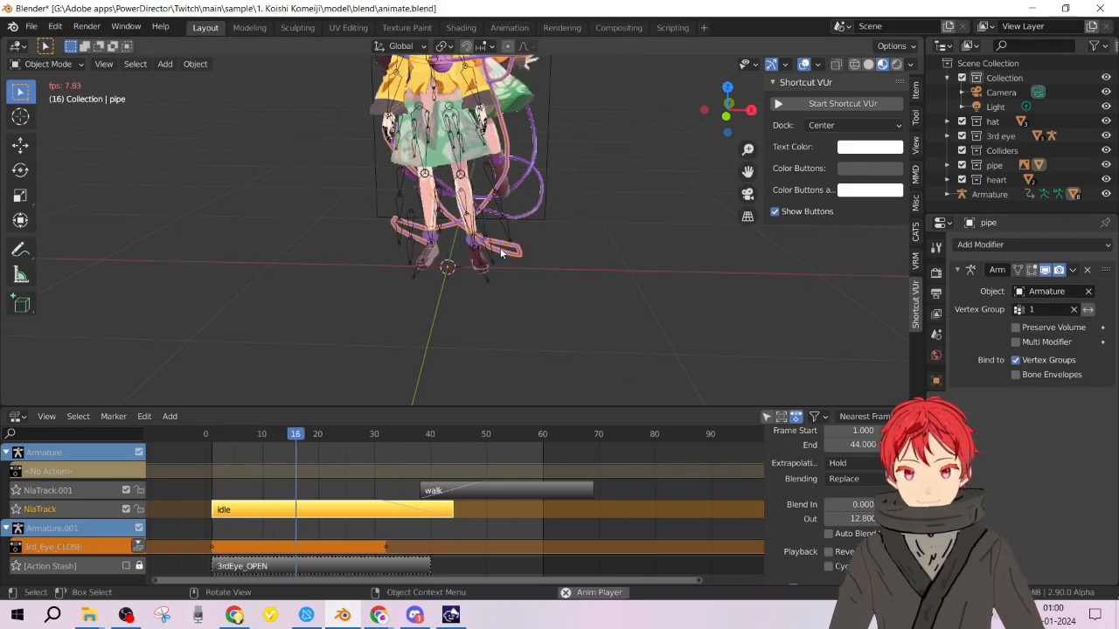
{"action": "scroll", "coordinate": [503, 252], "scroll_direction": "up", "scroll_amount": 2}
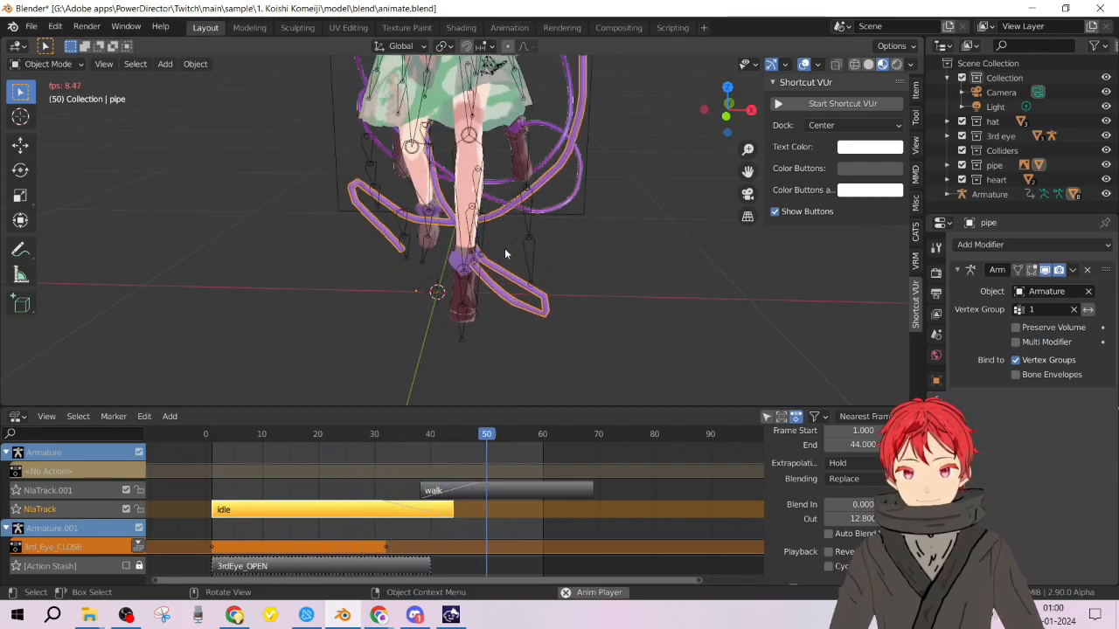
{"action": "key", "text": "space"}
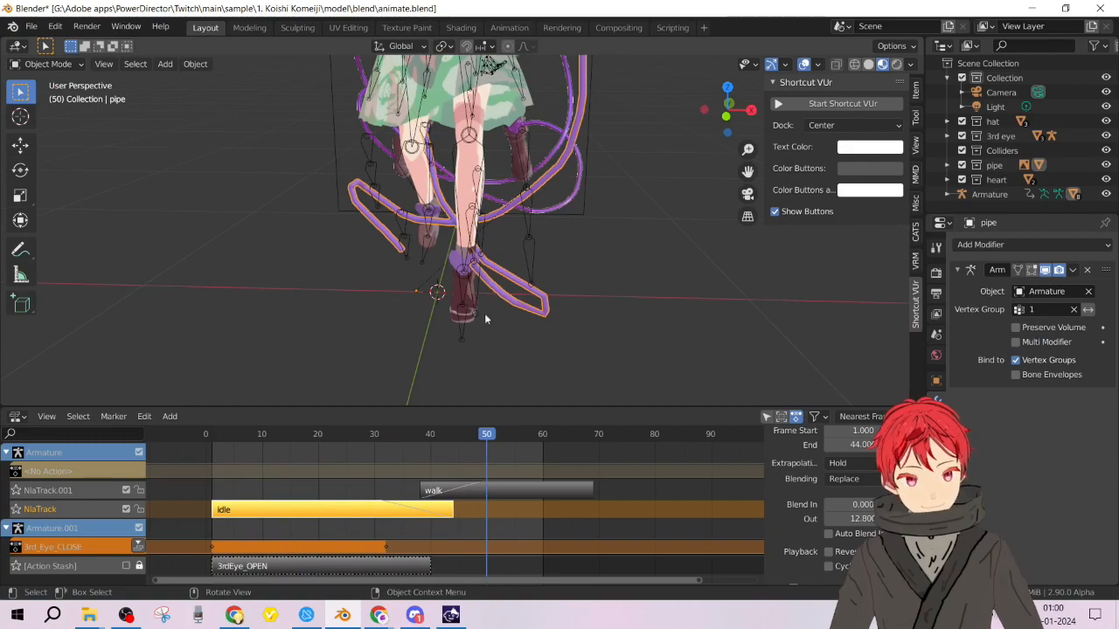
{"action": "left_click_drag", "start_coordinate": [473, 436], "coordinate": [210, 438]}
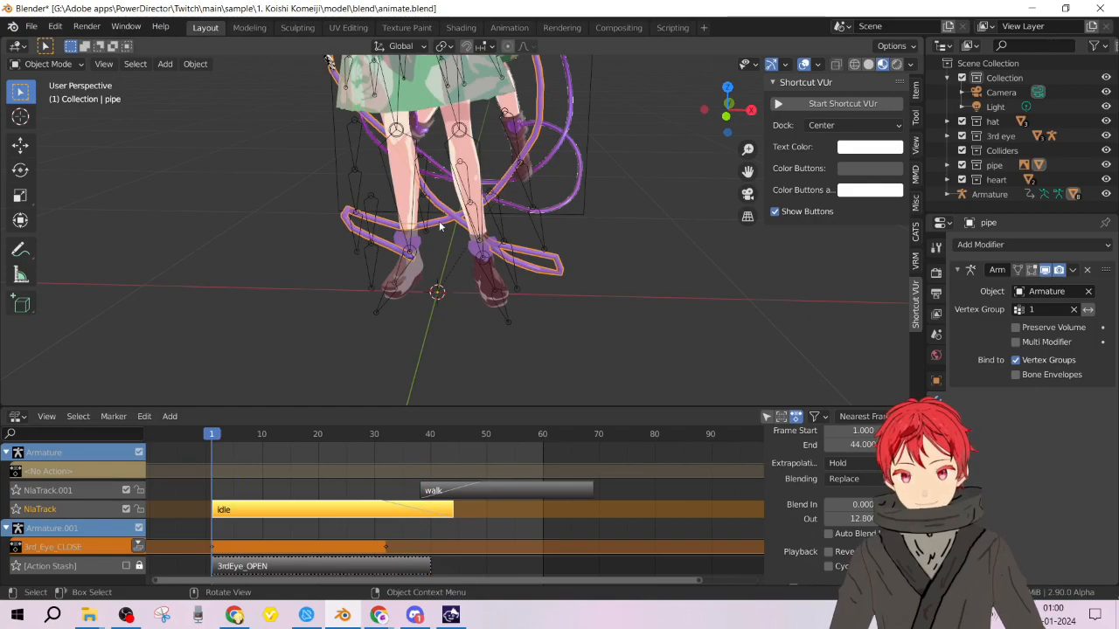
Enter Edit Mode on the pipe and select its face loops from the character's right ankle outward around the bend.
{"action": "left_click", "coordinate": [30, 63]}
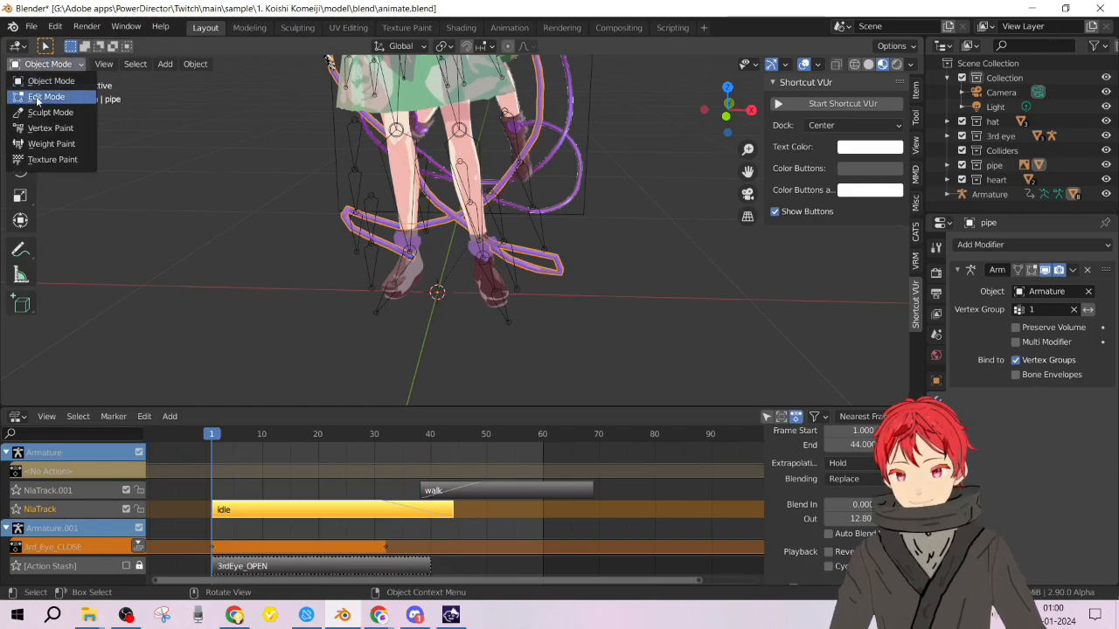
{"action": "left_click", "coordinate": [37, 93]}
{"action": "middle_click_drag", "start_coordinate": [368, 200], "coordinate": [415, 328]}
{"action": "scroll", "coordinate": [416, 328], "scroll_direction": "up", "scroll_amount": 4}
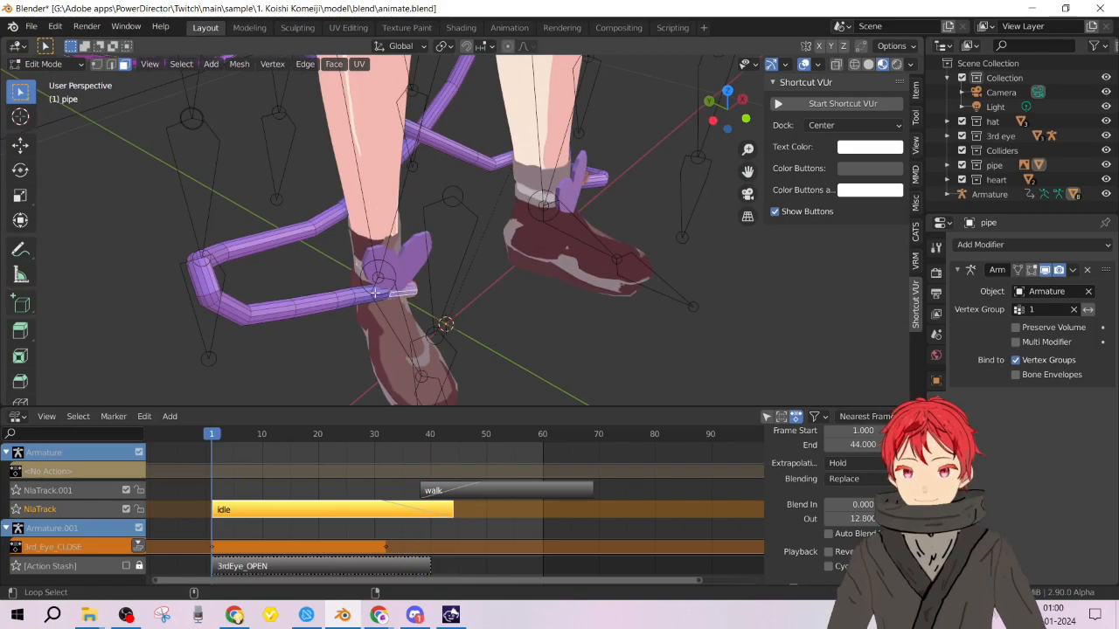
{"action": "left_click", "coordinate": [378, 296], "text": "alt"}
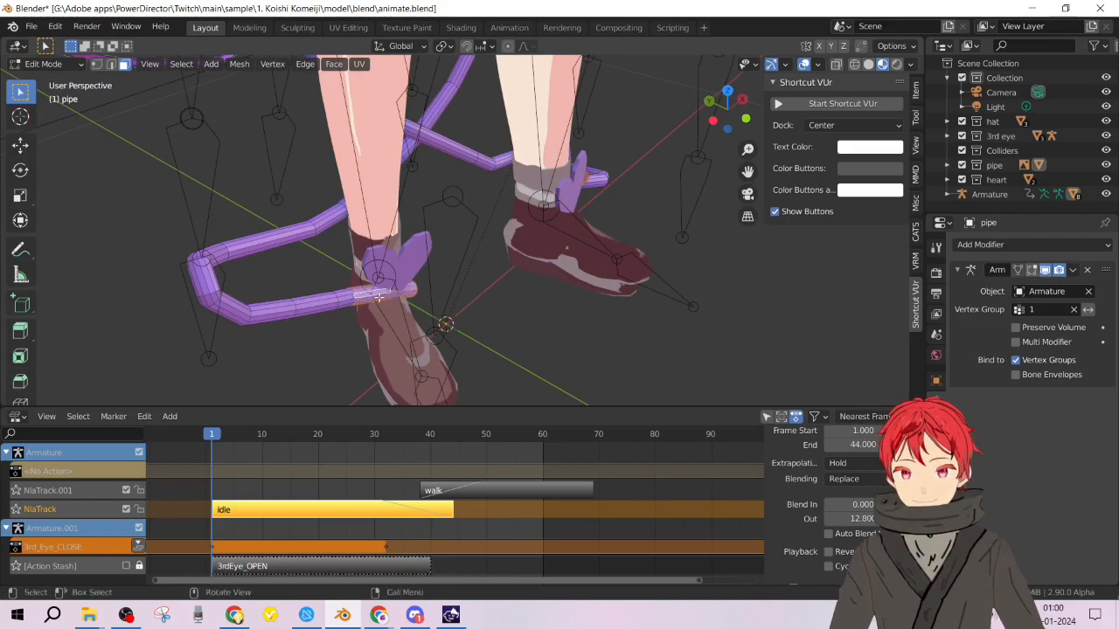
{"action": "left_click", "coordinate": [224, 308], "text": "alt"}
{"action": "left_click", "coordinate": [209, 287], "text": "alt"}
{"action": "left_click", "coordinate": [210, 298], "text": "alt"}
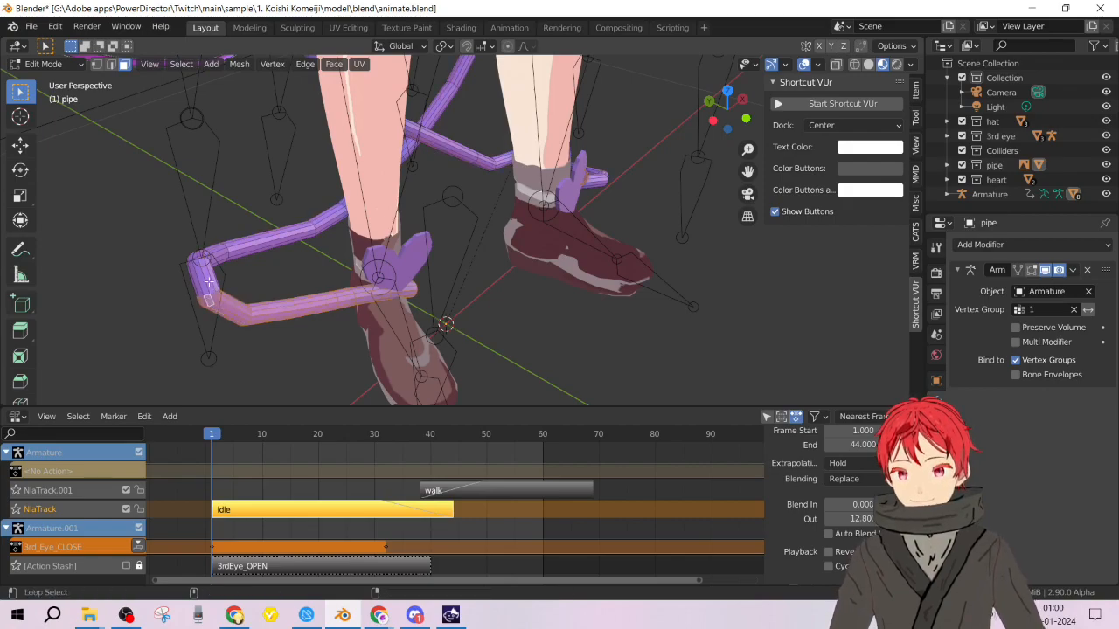
Extend the face loop selection along the pipe section that curves behind both ankles.
{"action": "middle_click_drag", "start_coordinate": [198, 254], "coordinate": [493, 262]}
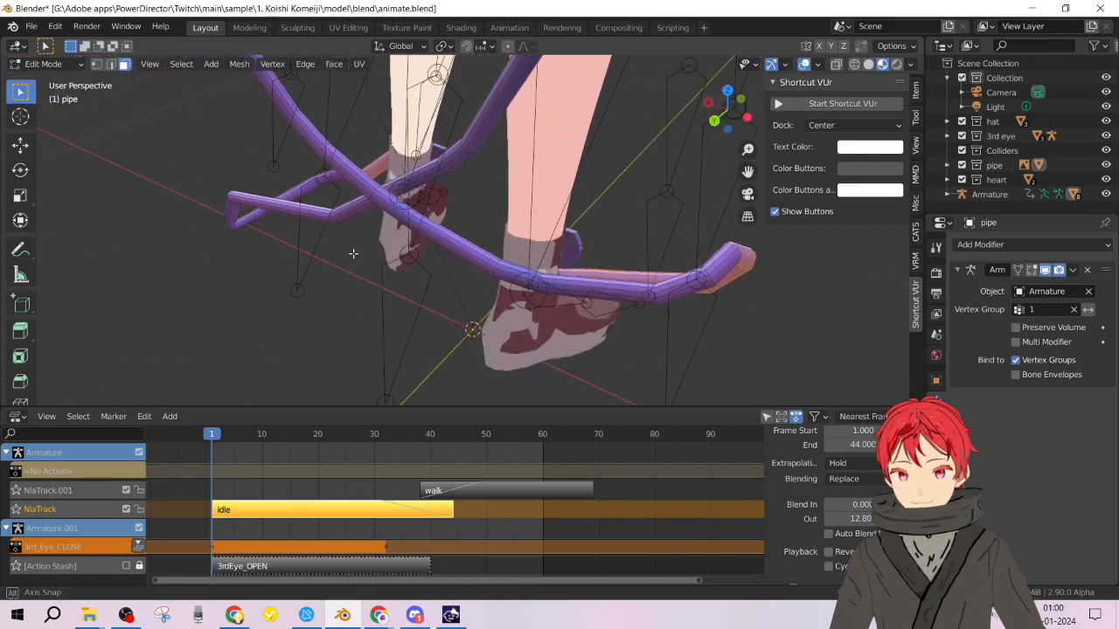
{"action": "left_click", "coordinate": [686, 288], "text": "alt+shift"}
{"action": "left_click", "coordinate": [612, 293], "text": "alt+shift"}
{"action": "left_click", "coordinate": [524, 276], "text": "alt+shift"}
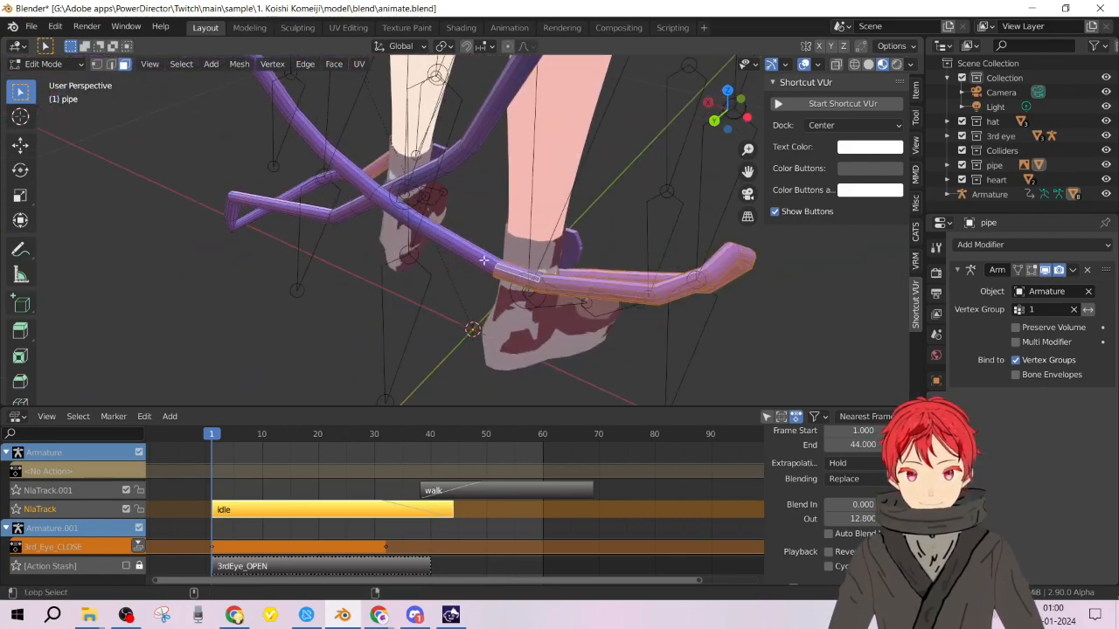
{"action": "left_click", "coordinate": [455, 247], "text": "alt+shift"}
{"action": "left_click", "coordinate": [368, 193], "text": "alt+shift"}
{"action": "left_click", "coordinate": [329, 141], "text": "alt+shift"}
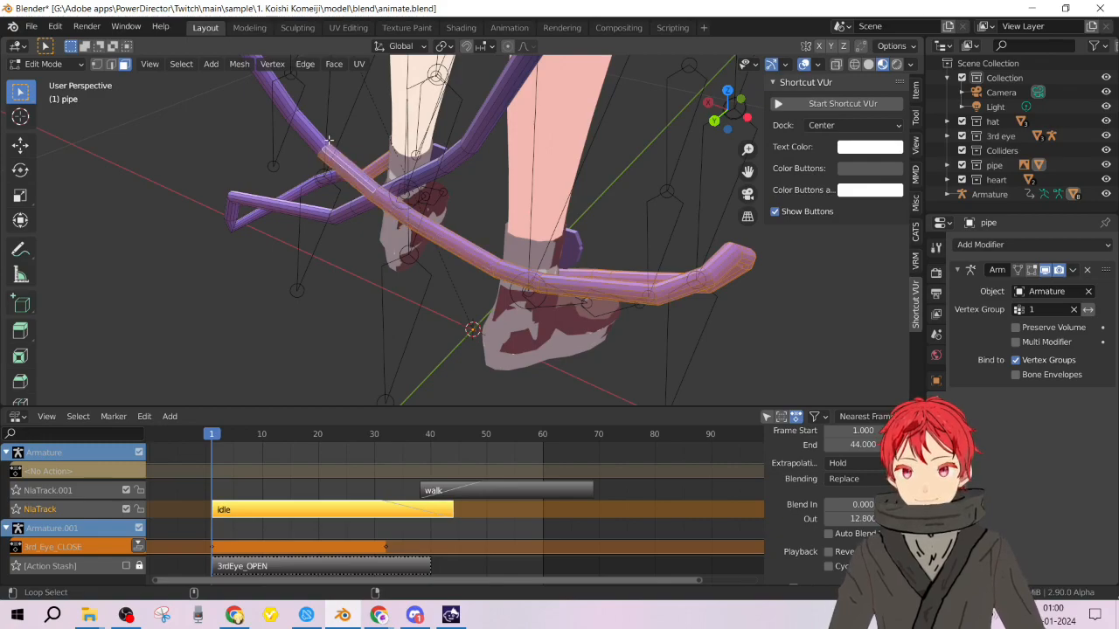
Continue adding the pipe's face loops from behind the legs up beside the skirt to the jacket hem.
{"action": "middle_click_drag", "start_coordinate": [322, 140], "coordinate": [342, 251]}
{"action": "left_click", "coordinate": [264, 236], "text": "alt+shift"}
{"action": "left_click", "coordinate": [236, 191], "text": "alt+shift"}
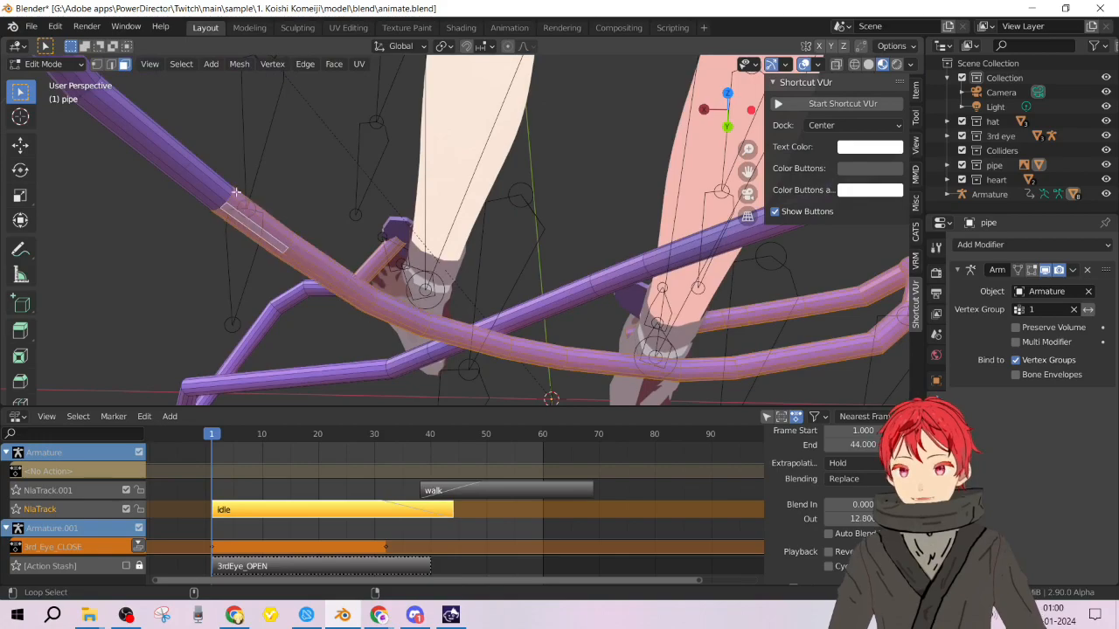
{"action": "left_click", "coordinate": [200, 170], "text": "alt+shift"}
{"action": "scroll", "coordinate": [192, 164], "scroll_direction": "down", "scroll_amount": 4}
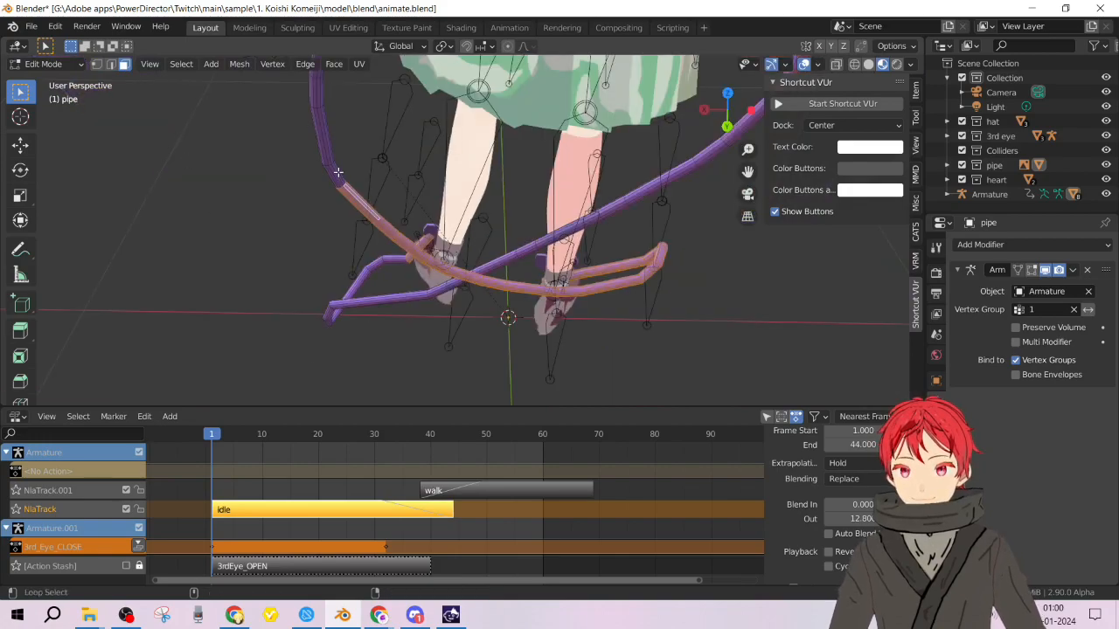
{"action": "middle_click_drag", "start_coordinate": [374, 195], "coordinate": [356, 319], "text": "shift"}
{"action": "left_click", "coordinate": [331, 303], "text": "alt+shift"}
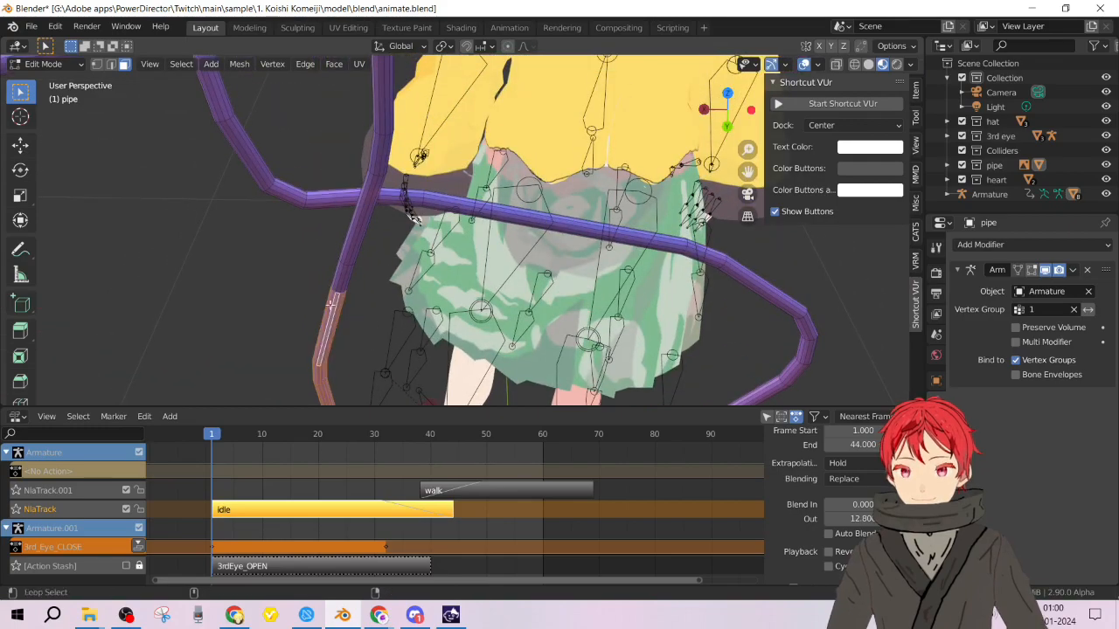
{"action": "left_click", "coordinate": [358, 226], "text": "alt+shift"}
{"action": "left_click", "coordinate": [377, 157], "text": "alt+shift"}
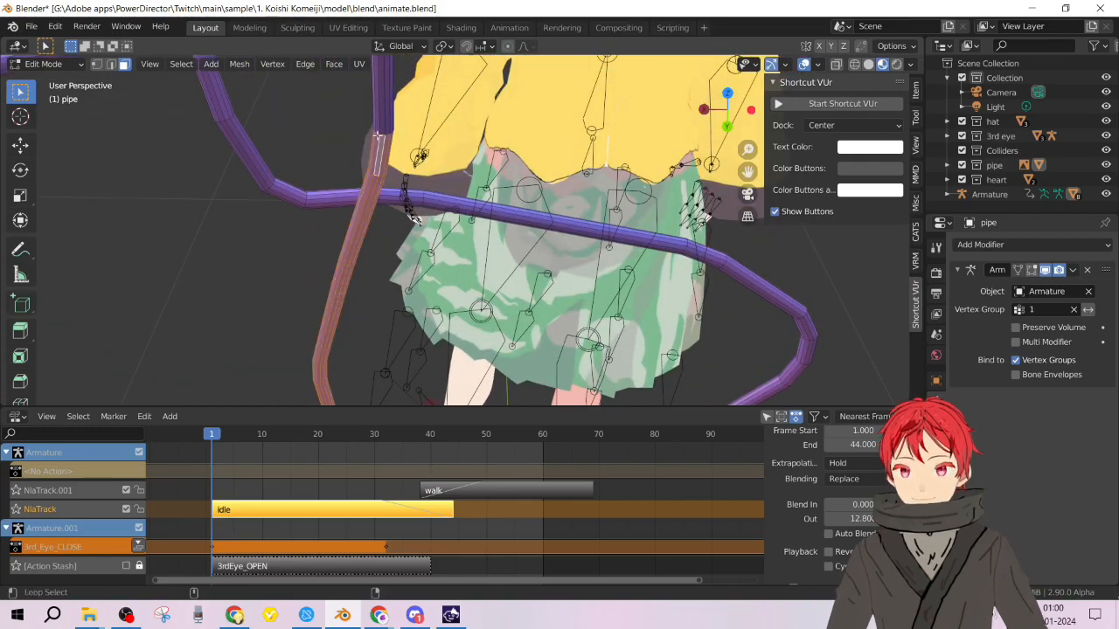
{"action": "left_click", "coordinate": [383, 116], "text": "alt+shift"}
Extend the pipe's face loop selection up beside the jacket and around the bend near shoulder height.
{"action": "middle_click_drag", "start_coordinate": [469, 172], "coordinate": [472, 272], "text": "shift"}
{"action": "left_click", "coordinate": [341, 309], "text": "alt+shift"}
{"action": "left_click", "coordinate": [348, 256], "text": "alt+shift"}
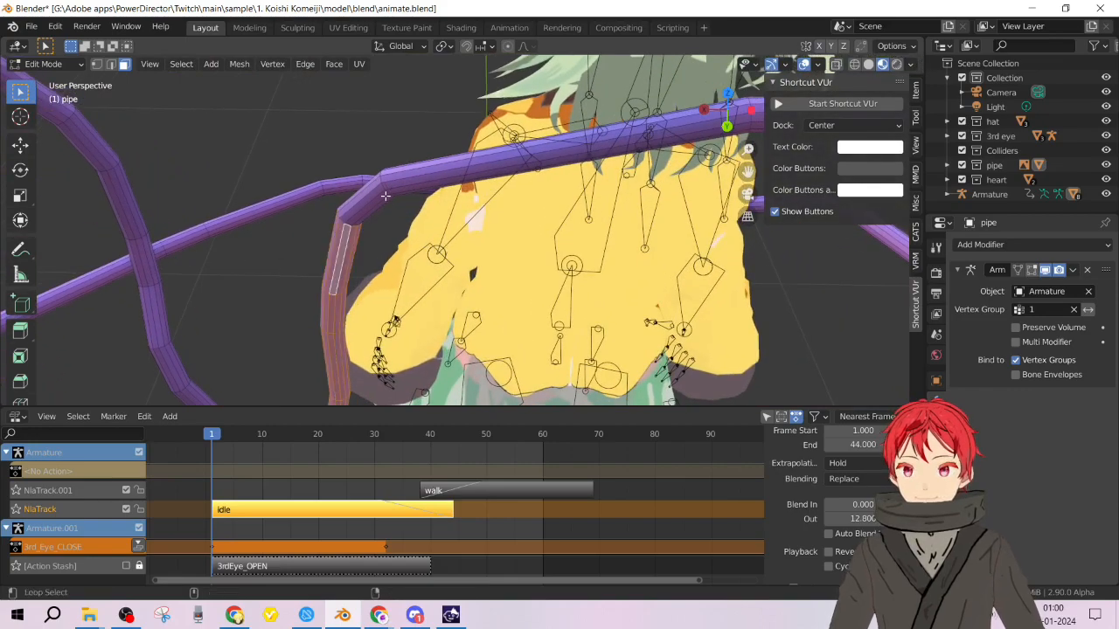
{"action": "left_click", "coordinate": [385, 196], "text": "alt+shift"}
{"action": "left_click", "coordinate": [460, 178], "text": "alt+shift"}
{"action": "middle_click_drag", "start_coordinate": [648, 141], "coordinate": [690, 262]}
{"action": "left_click", "coordinate": [476, 154], "text": "alt+shift"}
Separate the selected pipe faces into their own object and return to Object Mode.
{"action": "right_click", "coordinate": [698, 262]}
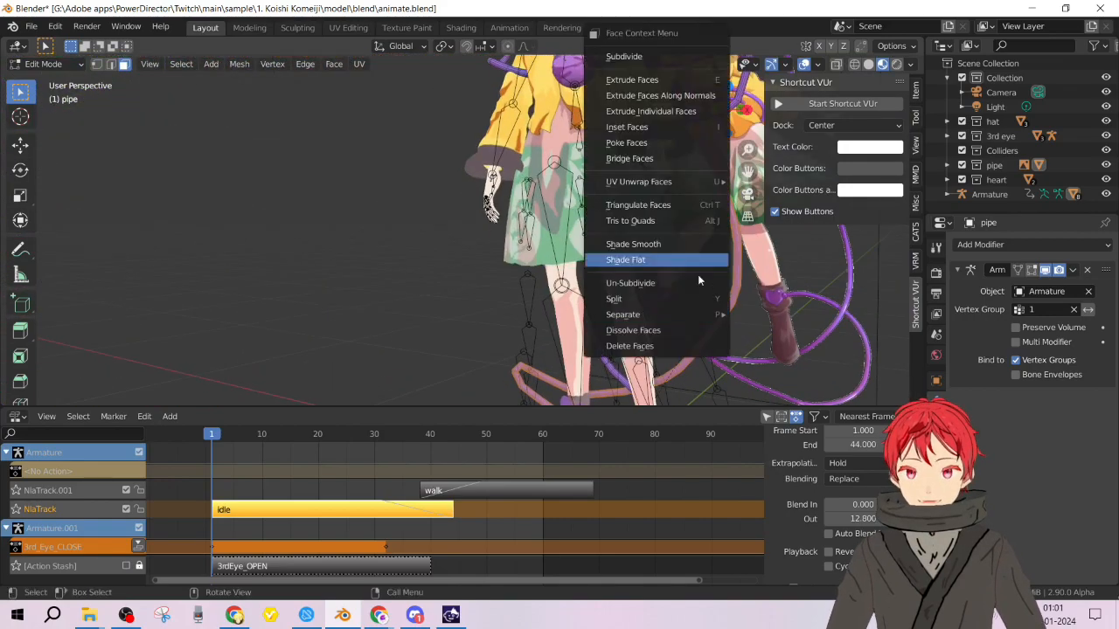
{"action": "mouse_move", "coordinate": [710, 316]}
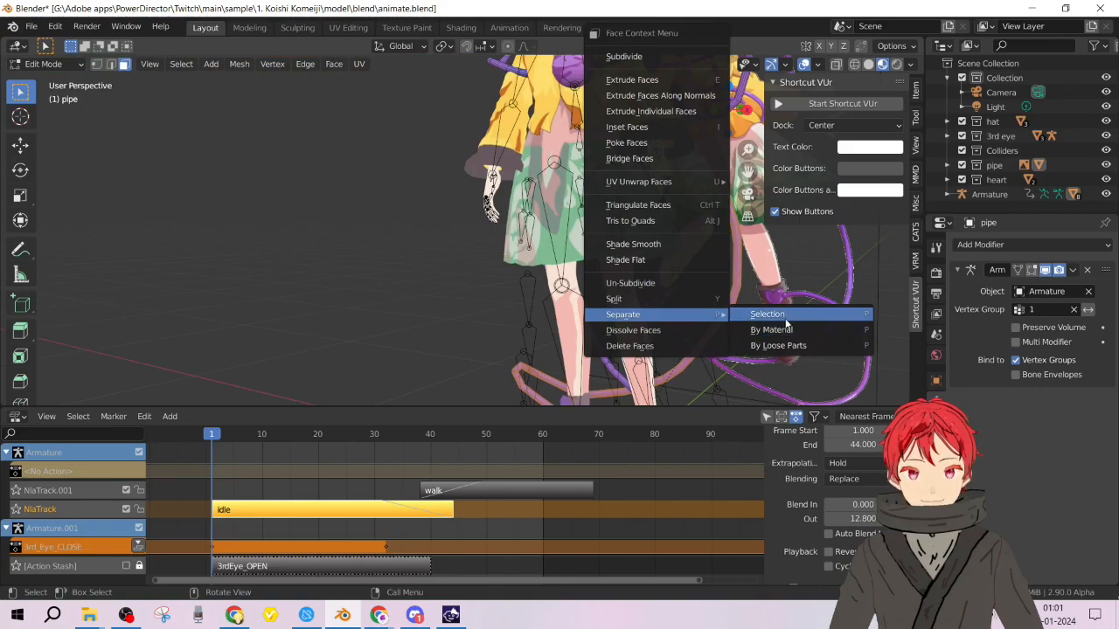
{"action": "left_click", "coordinate": [786, 320]}
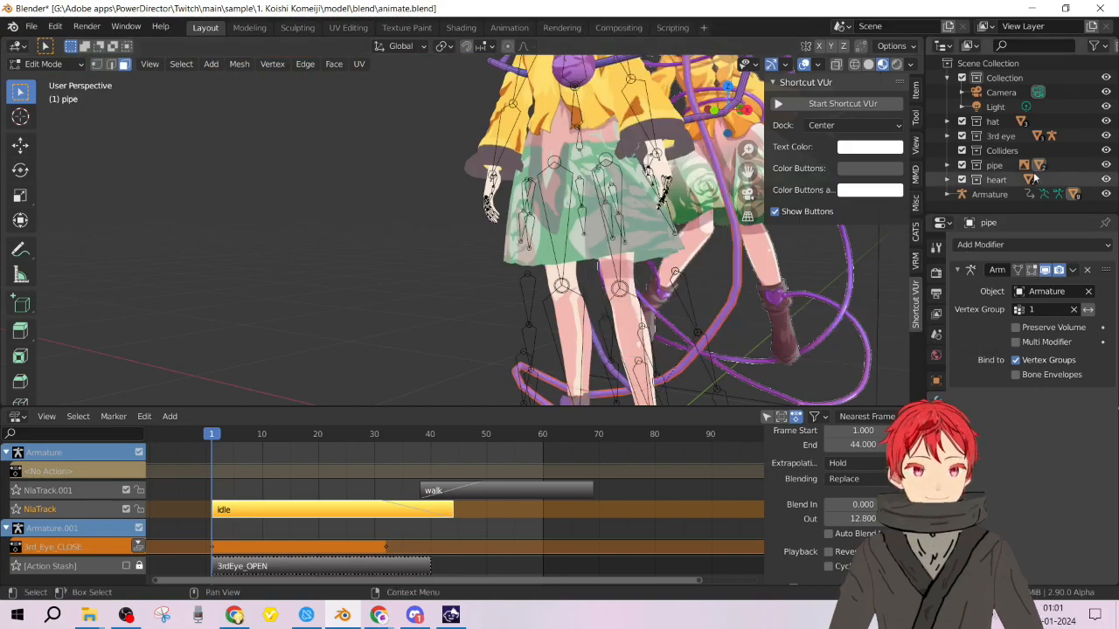
{"action": "key", "text": "Tab"}
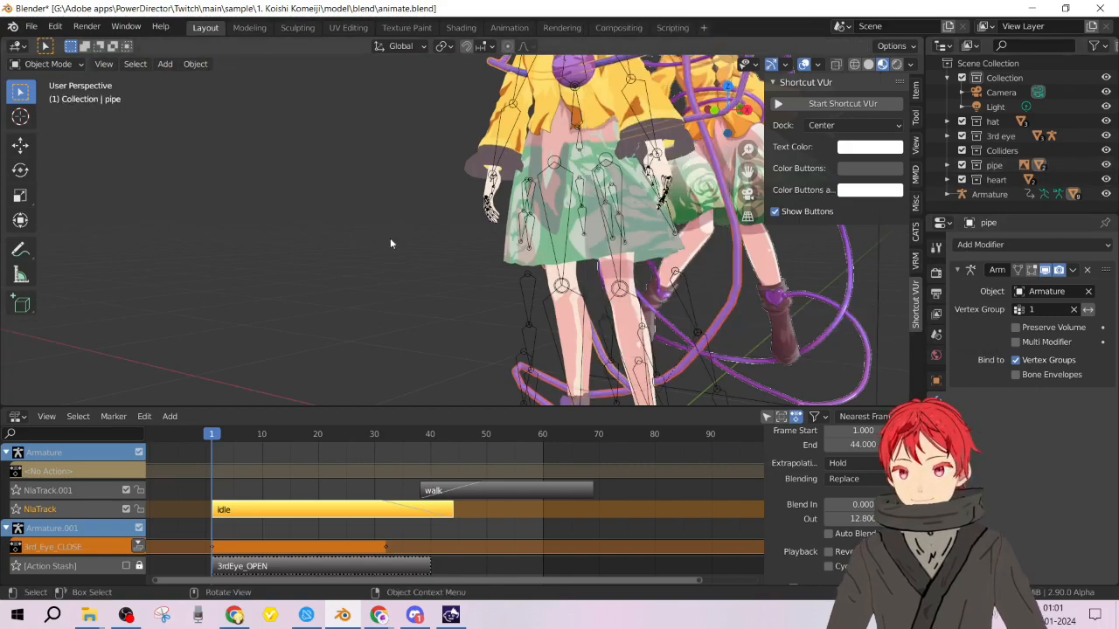
Enter Edit Mode on the separated pipe section and select the face loop at its right-ankle end.
{"action": "middle_click_drag", "start_coordinate": [500, 294], "coordinate": [324, 350]}
{"action": "left_click", "coordinate": [322, 348]}
{"action": "key", "text": "Tab"}
{"action": "scroll", "coordinate": [324, 350], "scroll_direction": "up", "scroll_amount": 2}
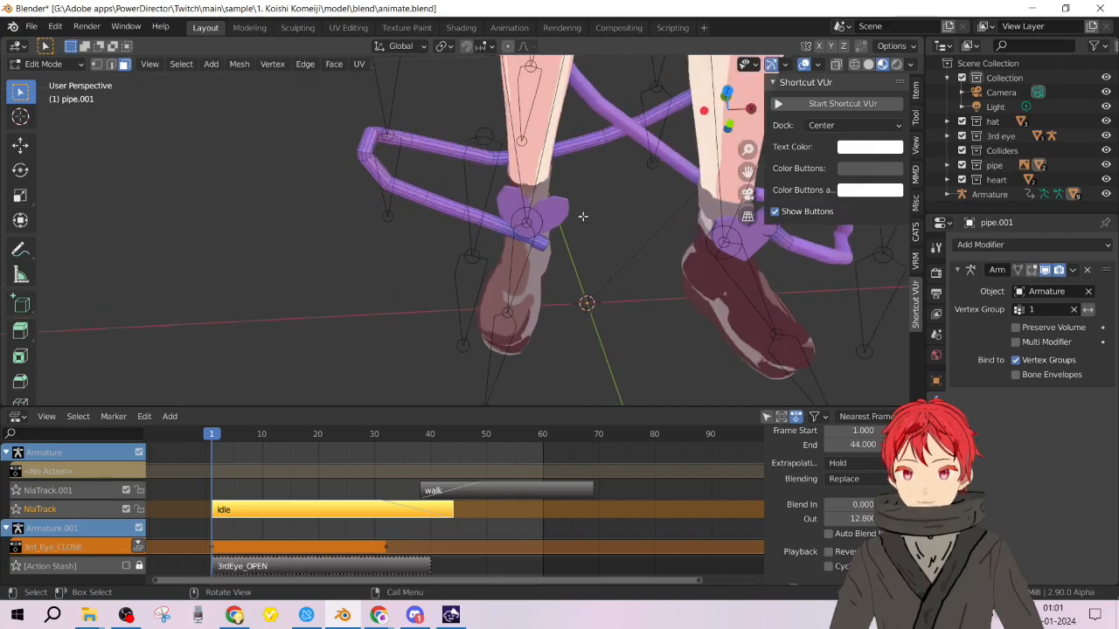
{"action": "left_click", "coordinate": [544, 237], "text": "alt"}
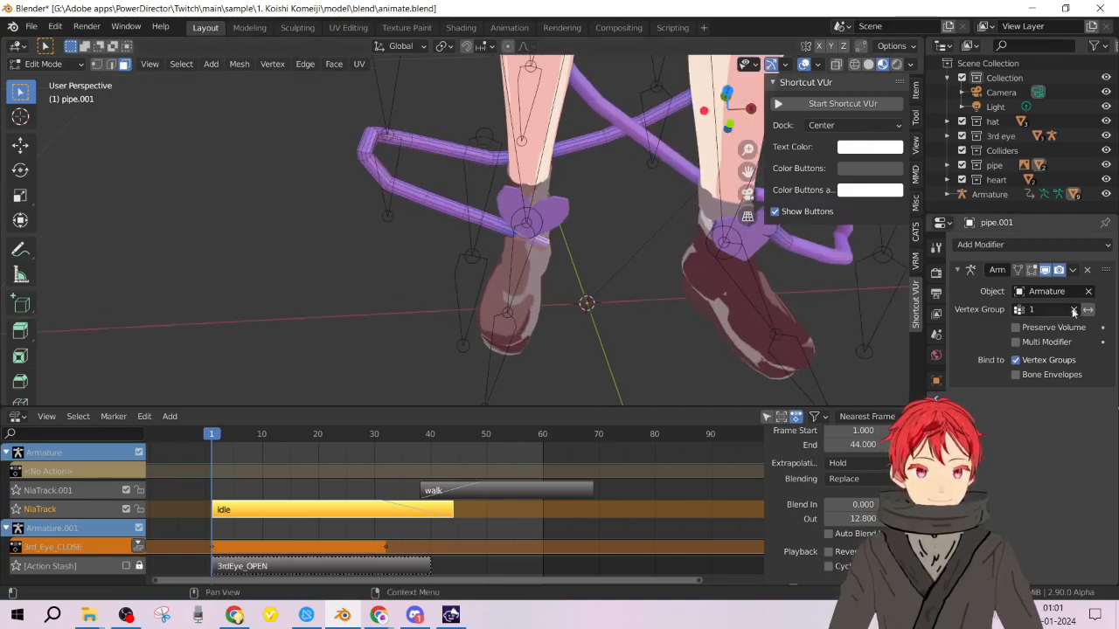
Add a vertex group named 2 to the separated pipe and set it as the Armature modifier's vertex group.
{"action": "left_click", "coordinate": [937, 484]}
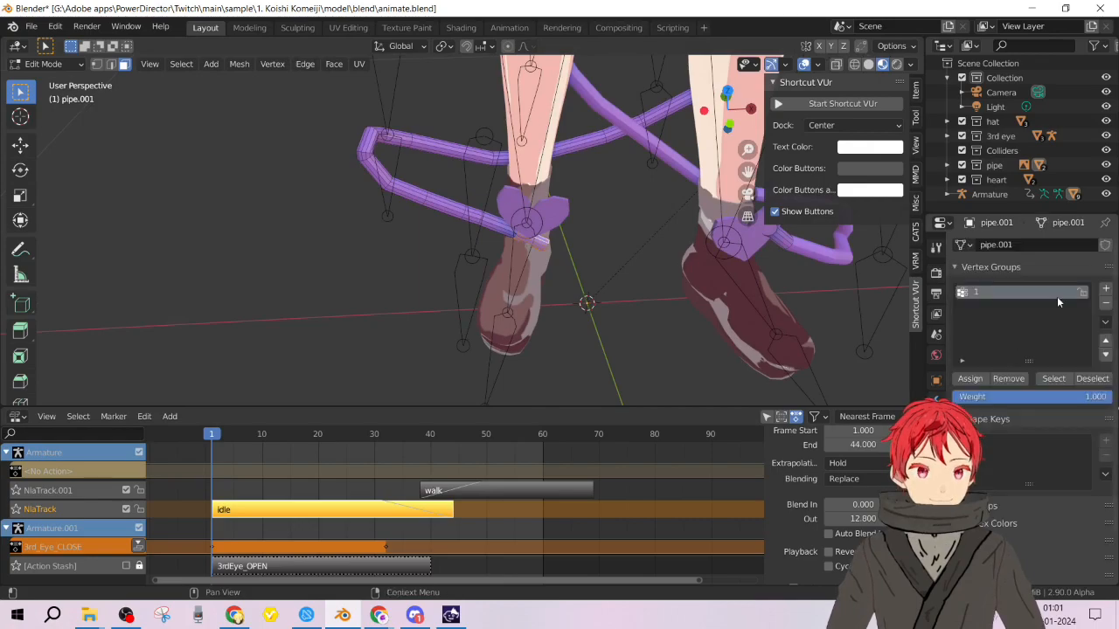
{"action": "left_click", "coordinate": [1106, 289]}
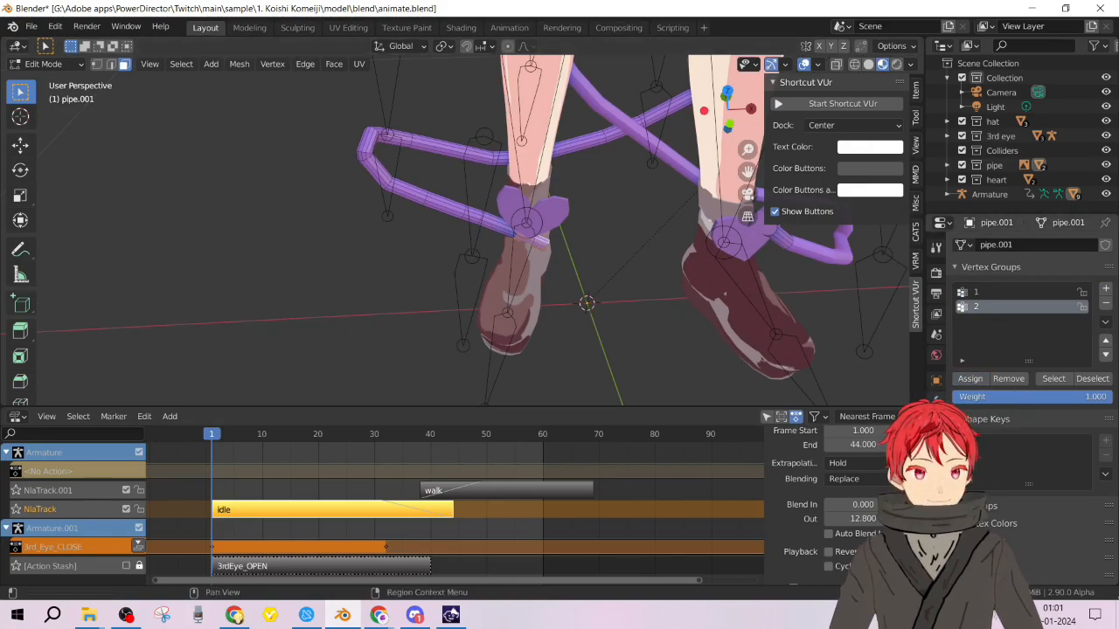
{"action": "left_click", "coordinate": [936, 401]}
{"action": "left_click", "coordinate": [1054, 309]}
{"action": "left_click", "coordinate": [1040, 344]}
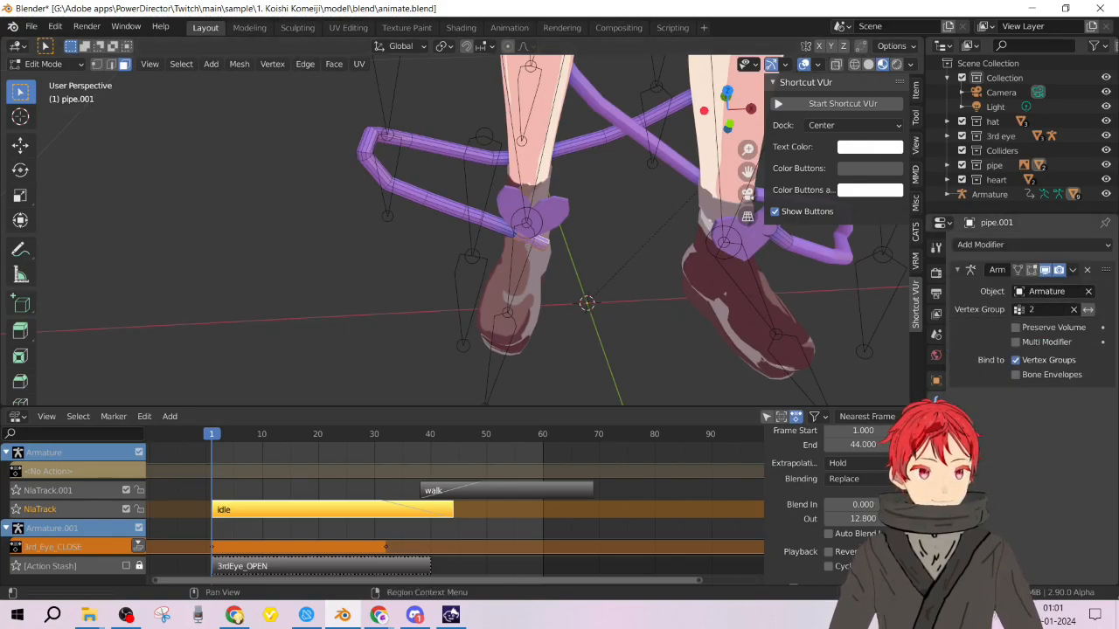
Play the animation to examine how the pipe end follows the ankle, then return to frame 1.
{"action": "scroll", "coordinate": [612, 279], "scroll_direction": "down", "scroll_amount": 1}
{"action": "key", "text": "space"}
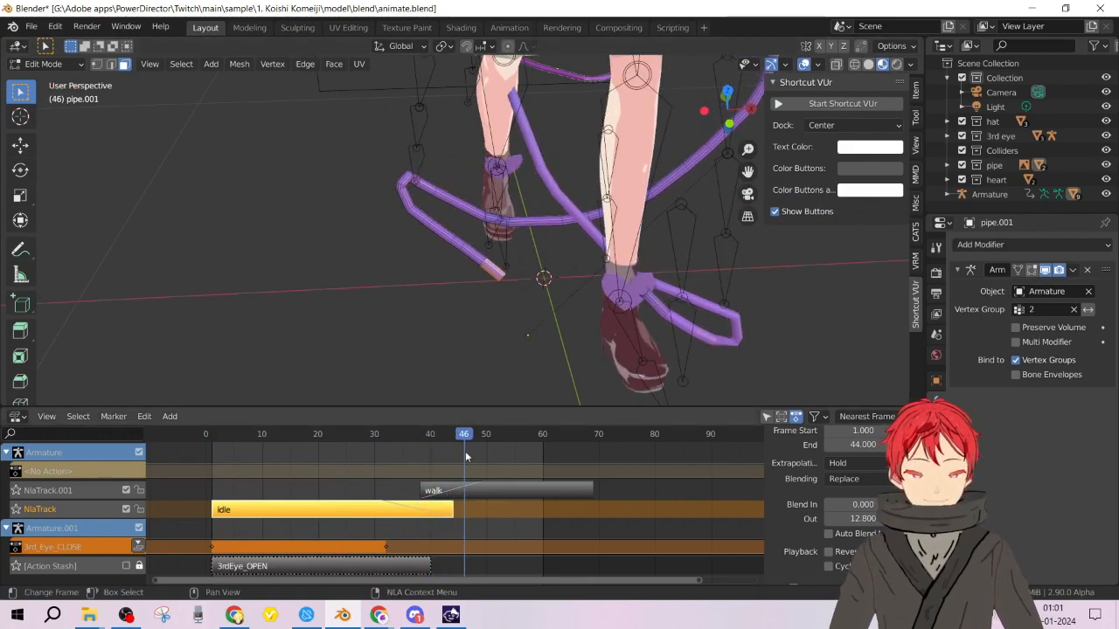
{"action": "left_click_drag", "start_coordinate": [417, 435], "coordinate": [221, 434]}
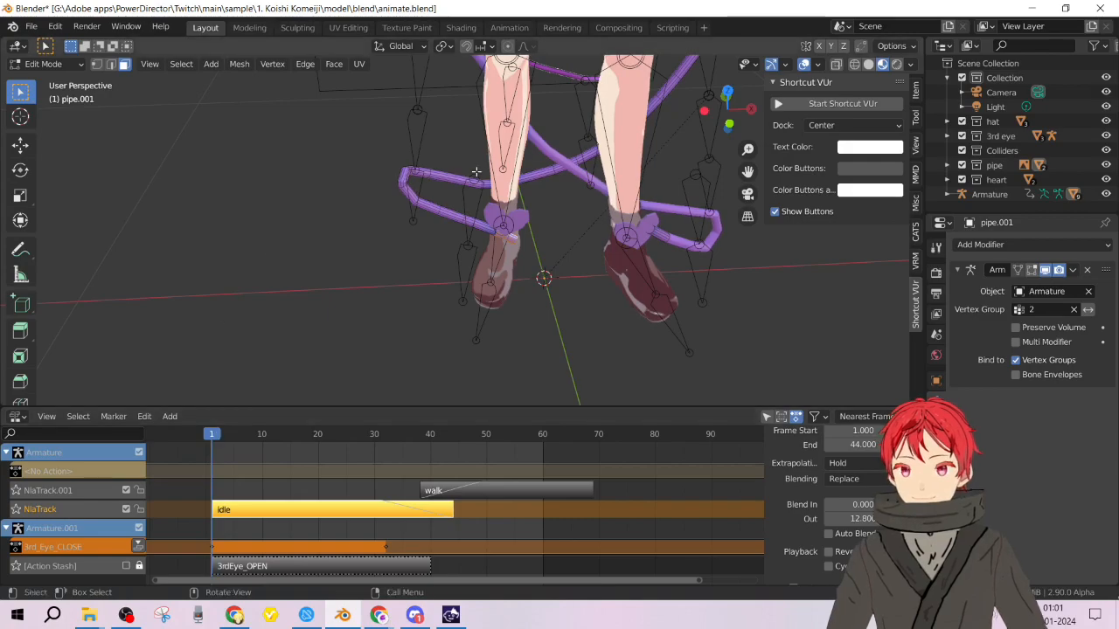
Try to parent the separated pipe section to the armature with the Bone option.
{"action": "key", "text": "Tab"}
{"action": "scroll", "coordinate": [518, 229], "scroll_direction": "up", "scroll_amount": 1}
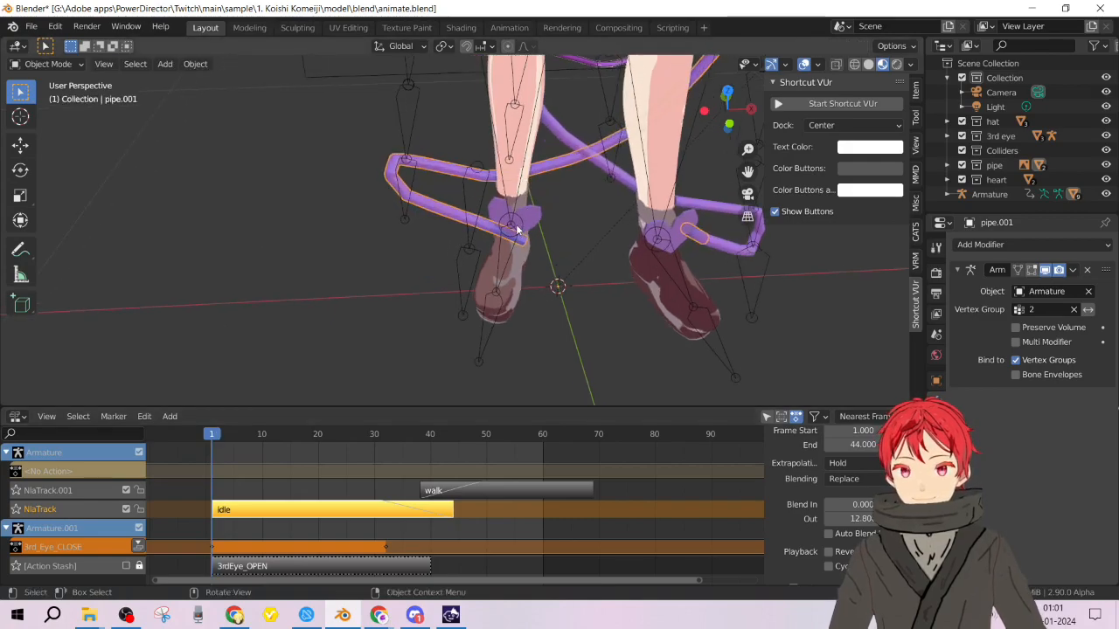
{"action": "left_click", "coordinate": [522, 192]}
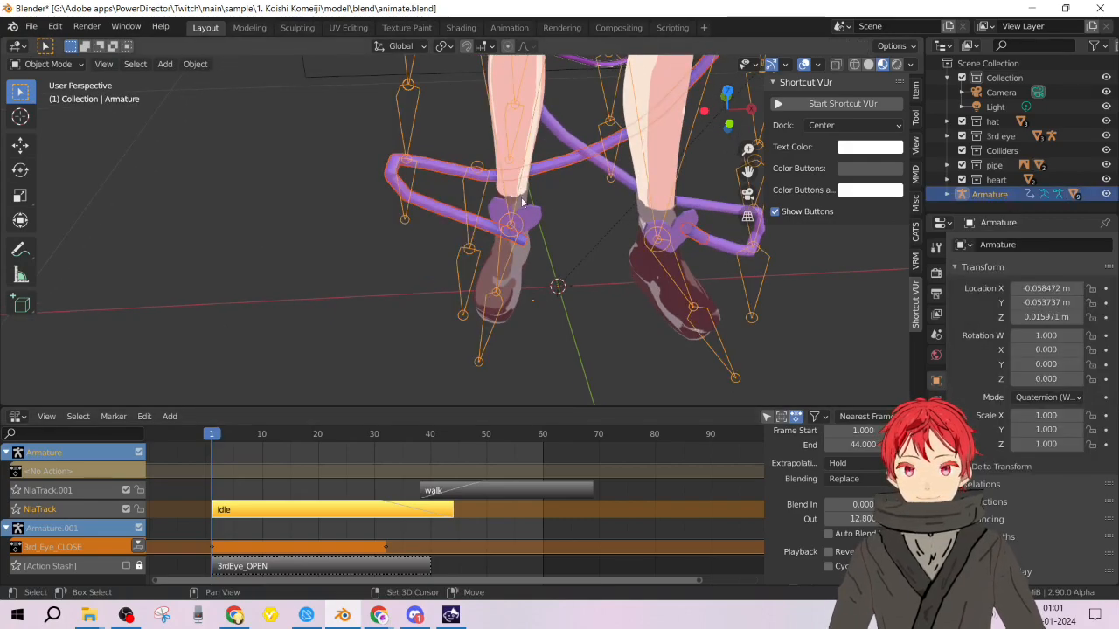
{"action": "key", "text": "ctrl+p"}
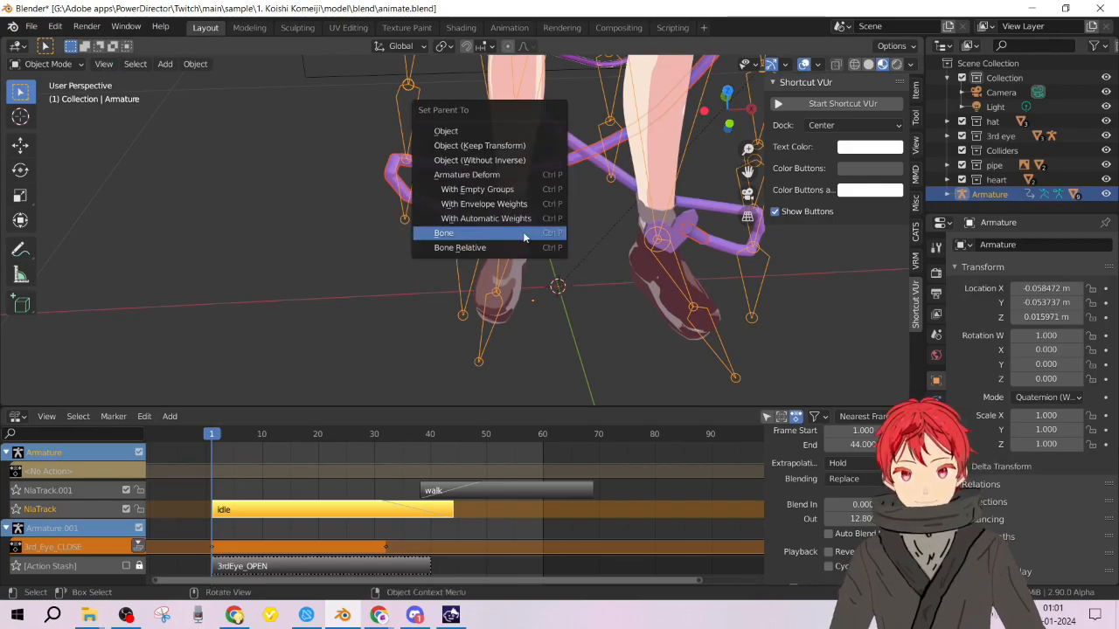
{"action": "key", "text": "Return"}
Play the animation up to frame 58 to check the bone-parented pipe, and undo the parenting.
{"action": "key", "text": "space"}
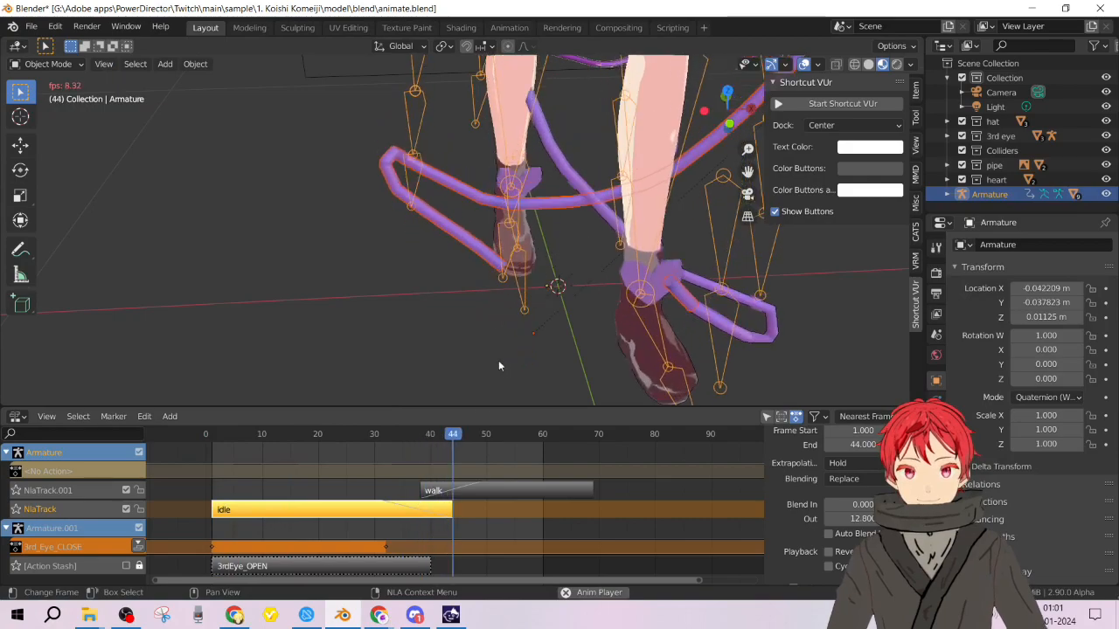
{"action": "key", "text": "space"}
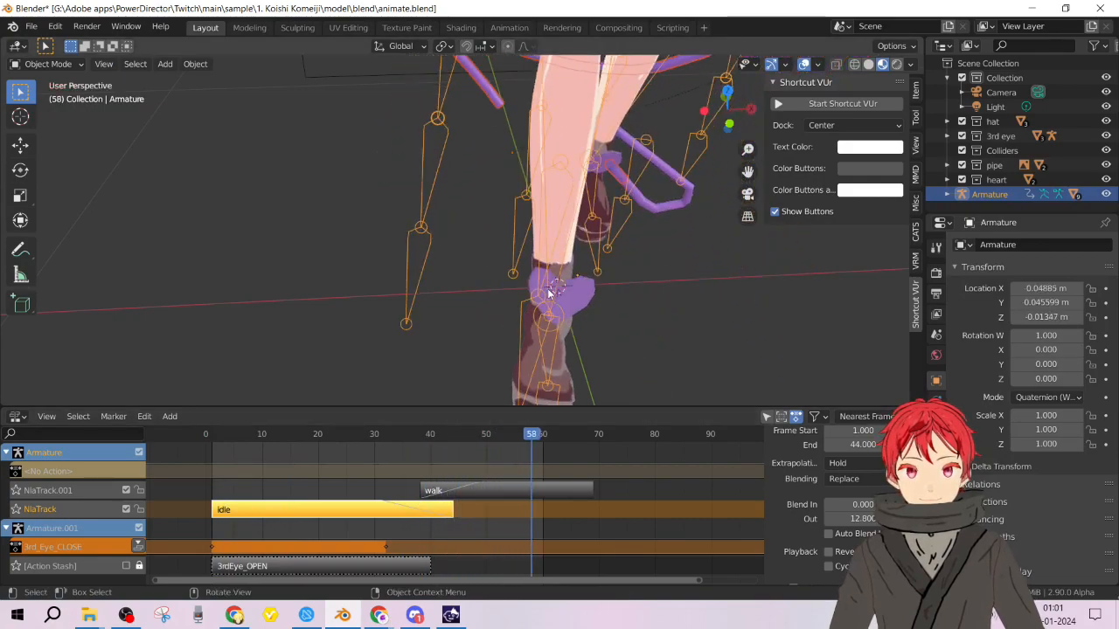
{"action": "scroll", "coordinate": [547, 290], "scroll_direction": "down", "scroll_amount": 3}
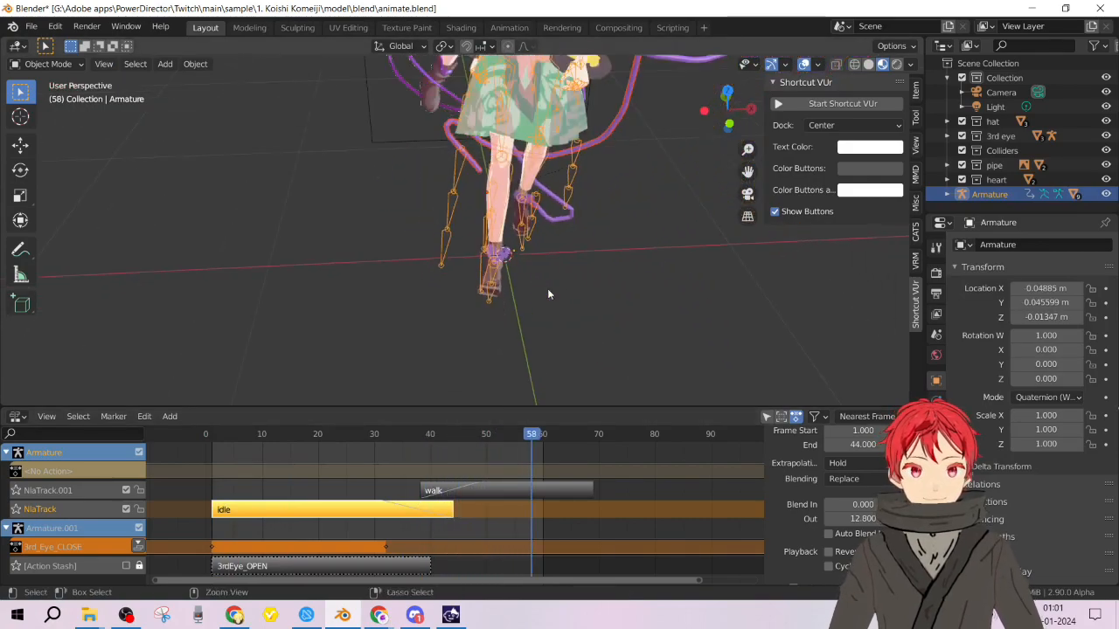
{"action": "key", "text": "ctrl+z"}
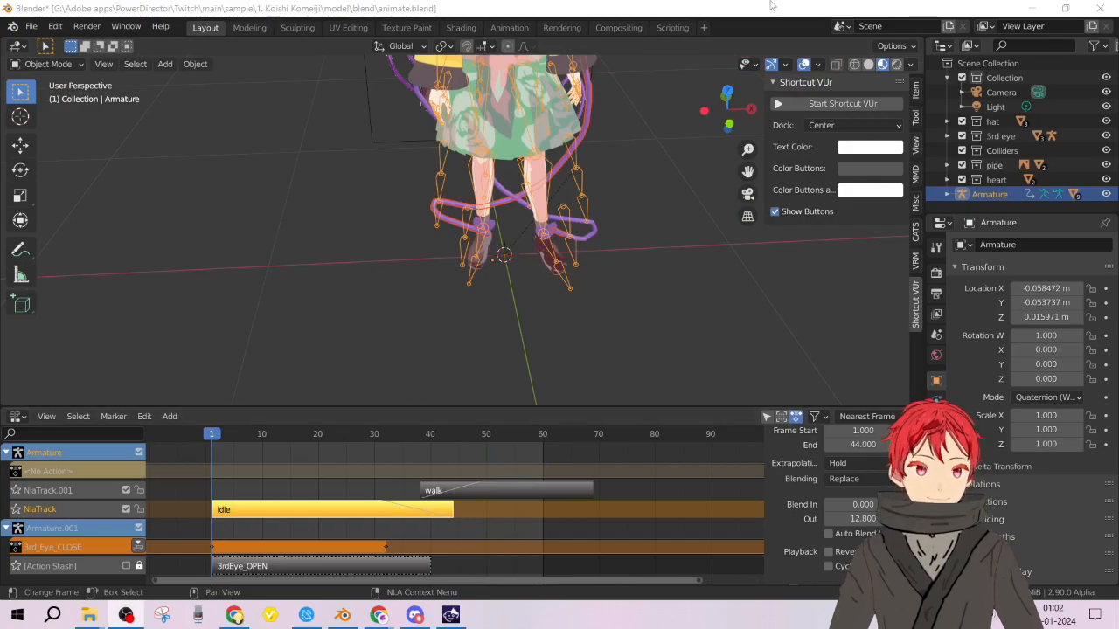
Select the separated pipe section and play the animation to frame 45 to examine its movement around the legs.
{"action": "left_click", "coordinate": [735, 6]}
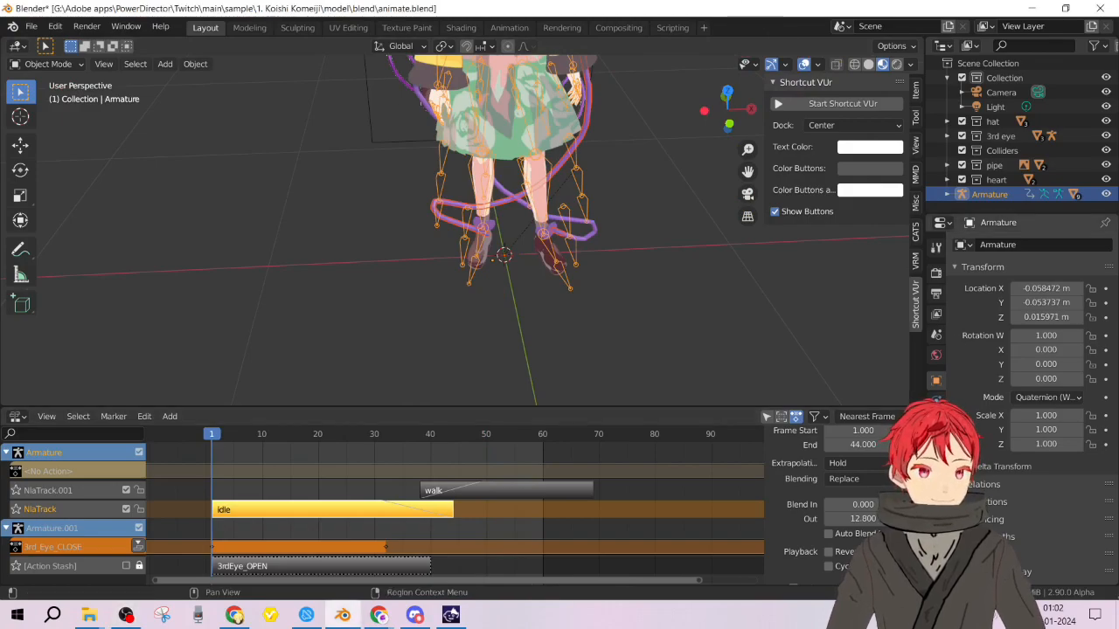
{"action": "scroll", "coordinate": [584, 240], "scroll_direction": "up", "scroll_amount": 4}
{"action": "middle_click_drag", "start_coordinate": [654, 198], "coordinate": [665, 148]}
{"action": "middle_click_drag", "start_coordinate": [682, 150], "coordinate": [653, 193], "text": "shift"}
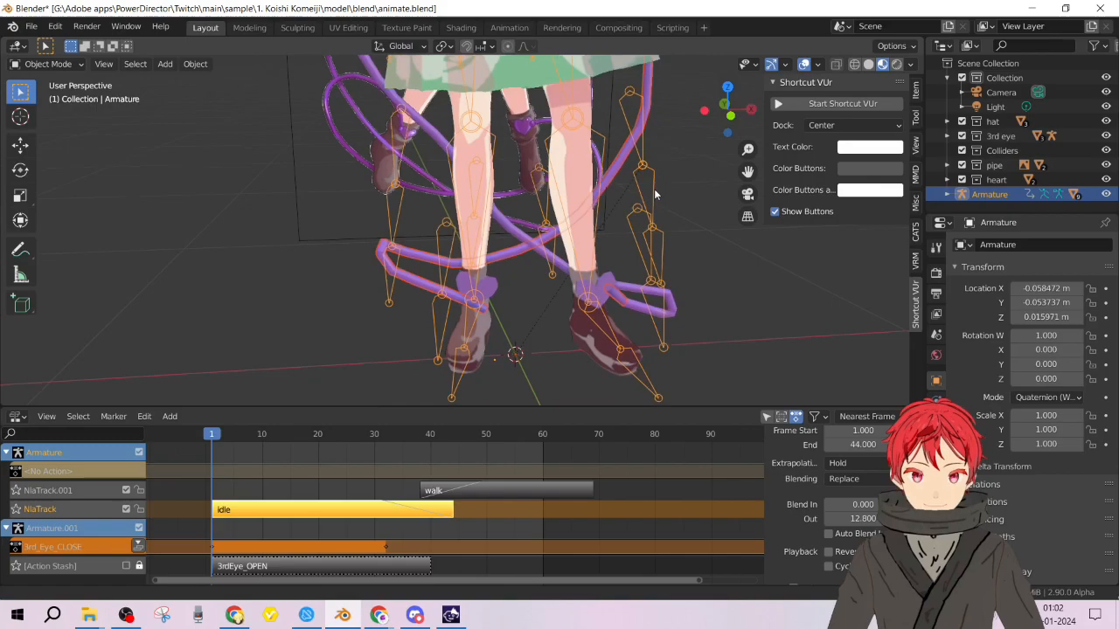
{"action": "left_click", "coordinate": [660, 322]}
{"action": "left_click", "coordinate": [618, 292]}
{"action": "mouse_move", "coordinate": [651, 310]}
{"action": "middle_mouse_down"}
{"action": "mouse_move", "coordinate": [638, 315]}
{"action": "mouse_move", "coordinate": [686, 322]}
{"action": "mouse_move", "coordinate": [633, 307]}
{"action": "middle_mouse_up"}
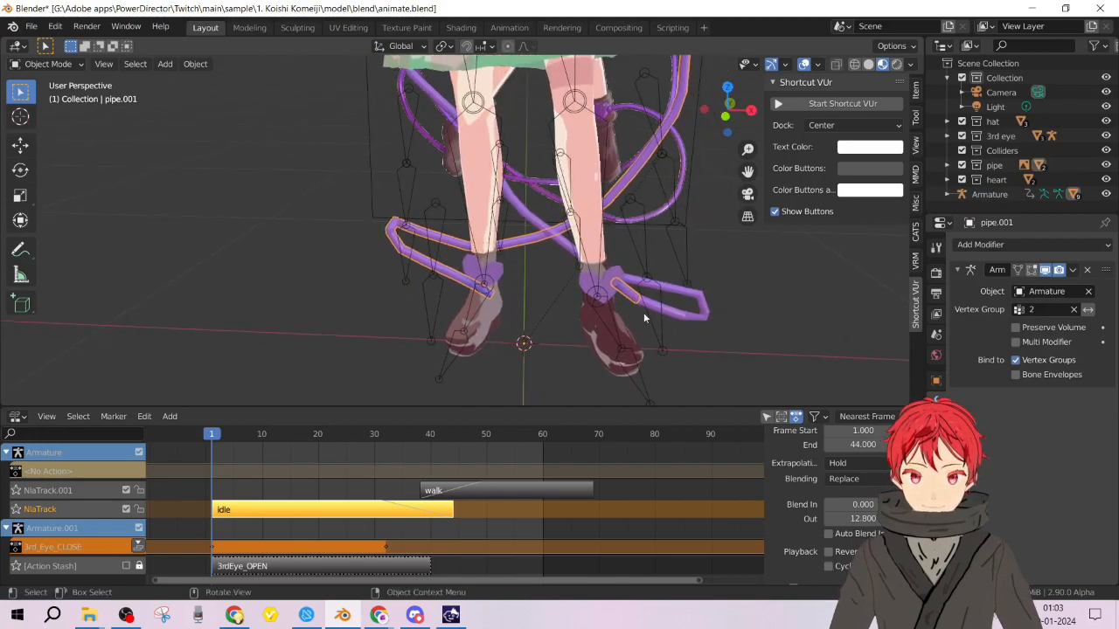
{"action": "key", "text": "space"}
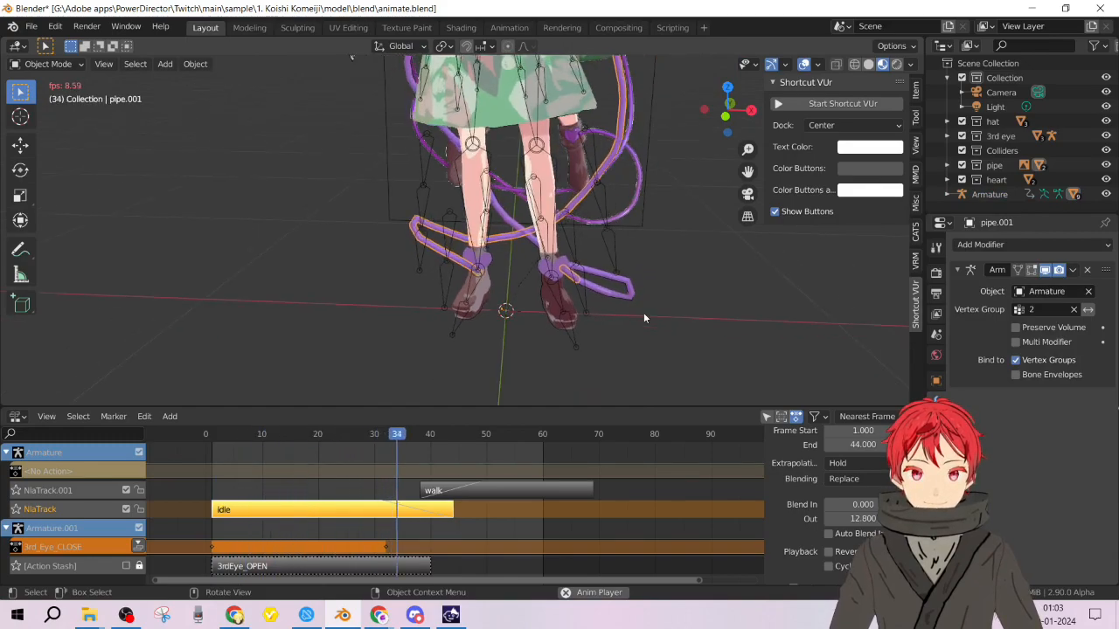
{"action": "key", "text": "space"}
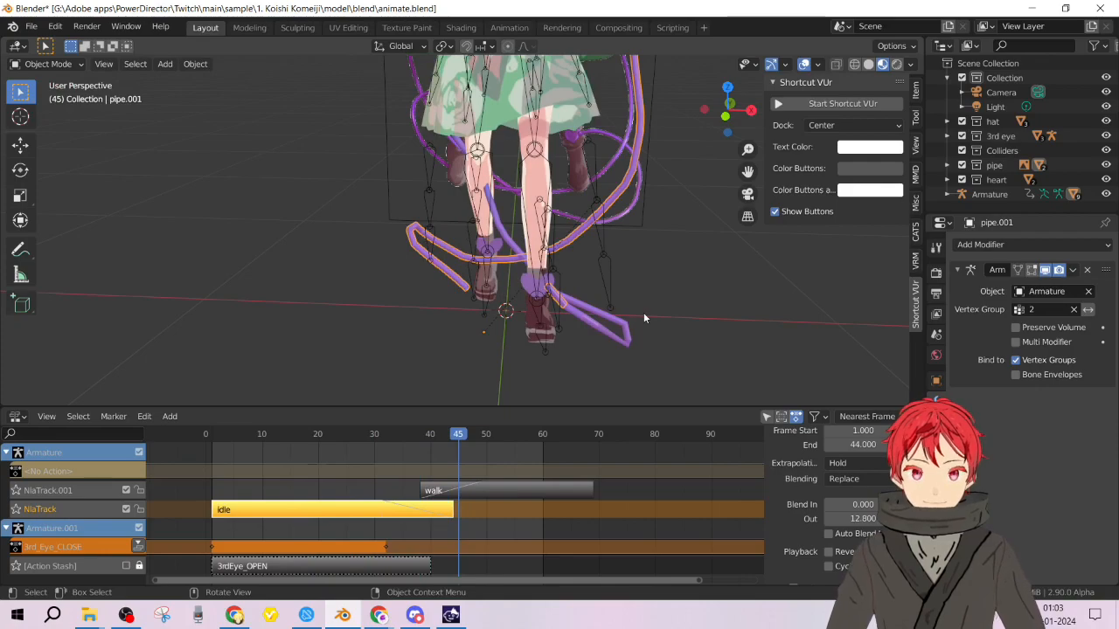
{"action": "mouse_move", "coordinate": [571, 311]}
{"action": "middle_mouse_down"}
{"action": "mouse_move", "coordinate": [553, 316]}
{"action": "mouse_move", "coordinate": [578, 315]}
{"action": "middle_mouse_up"}
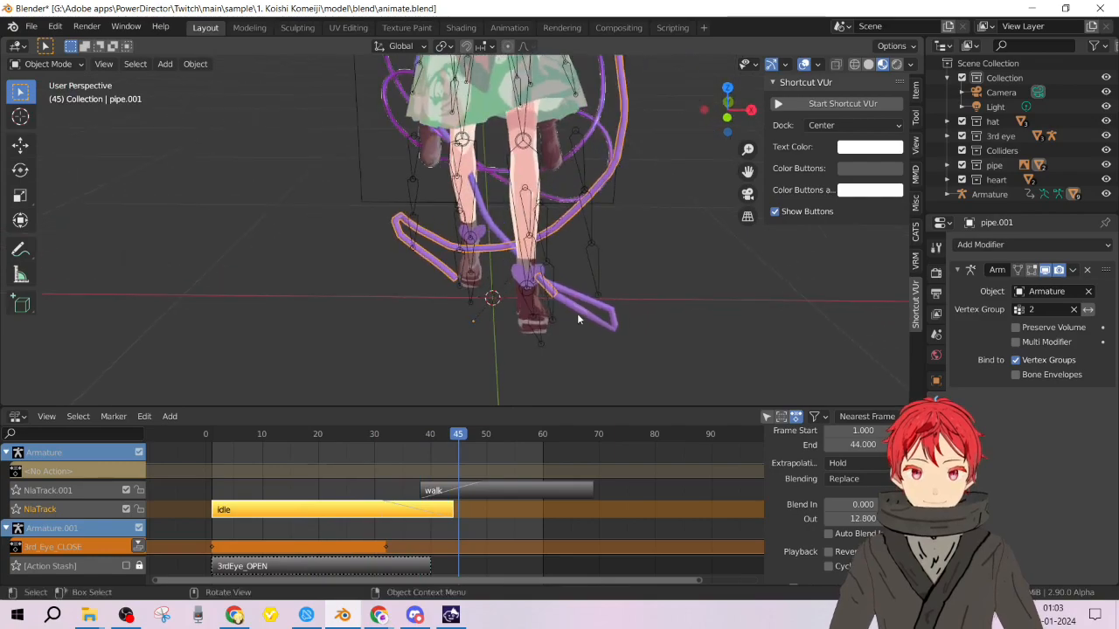
{"action": "scroll", "coordinate": [577, 319], "scroll_direction": "down", "scroll_amount": 2}
Undo the vertex group changes and the pipe separation, back to the face loop selection on the original pipe.
{"action": "key", "text": "ctrl+z"}
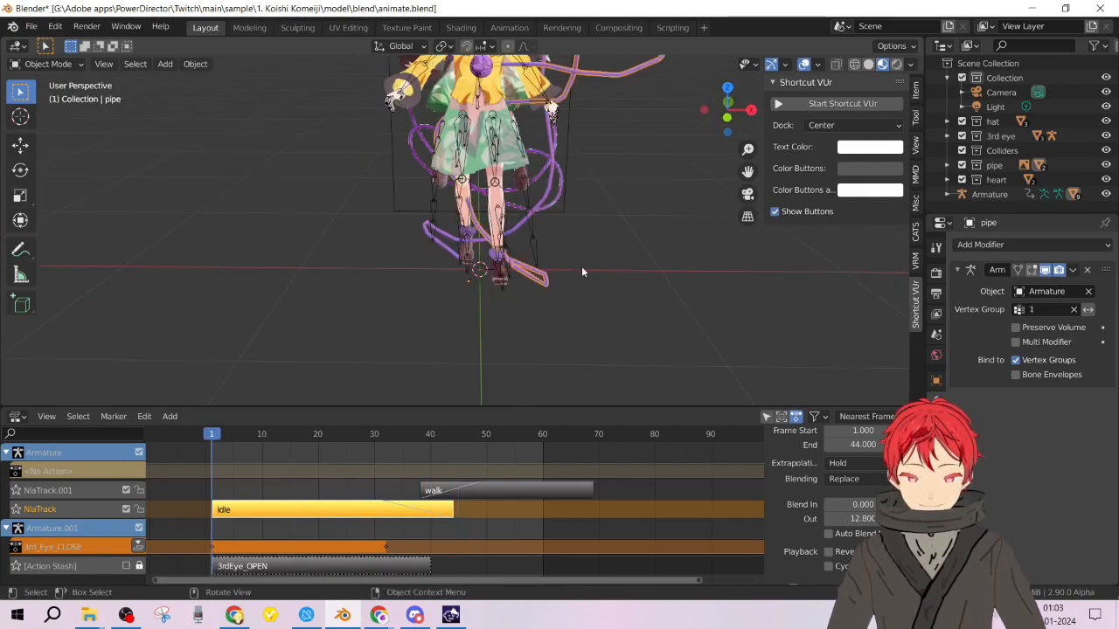
{"action": "key", "text": "ctrl+z"}
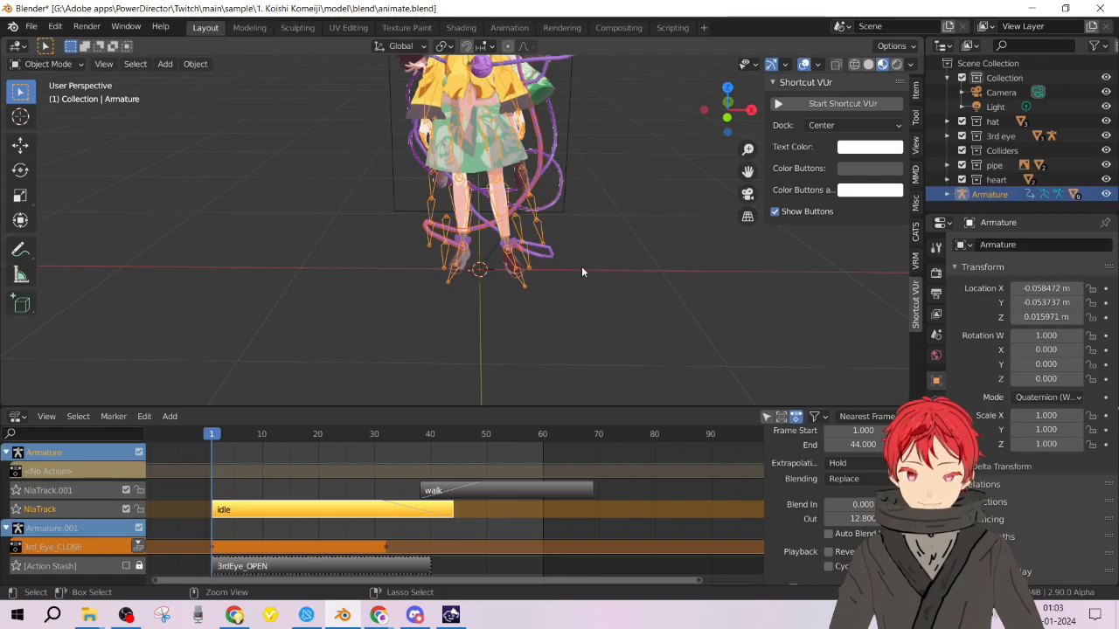
{"action": "key", "text": "ctrl+z"}
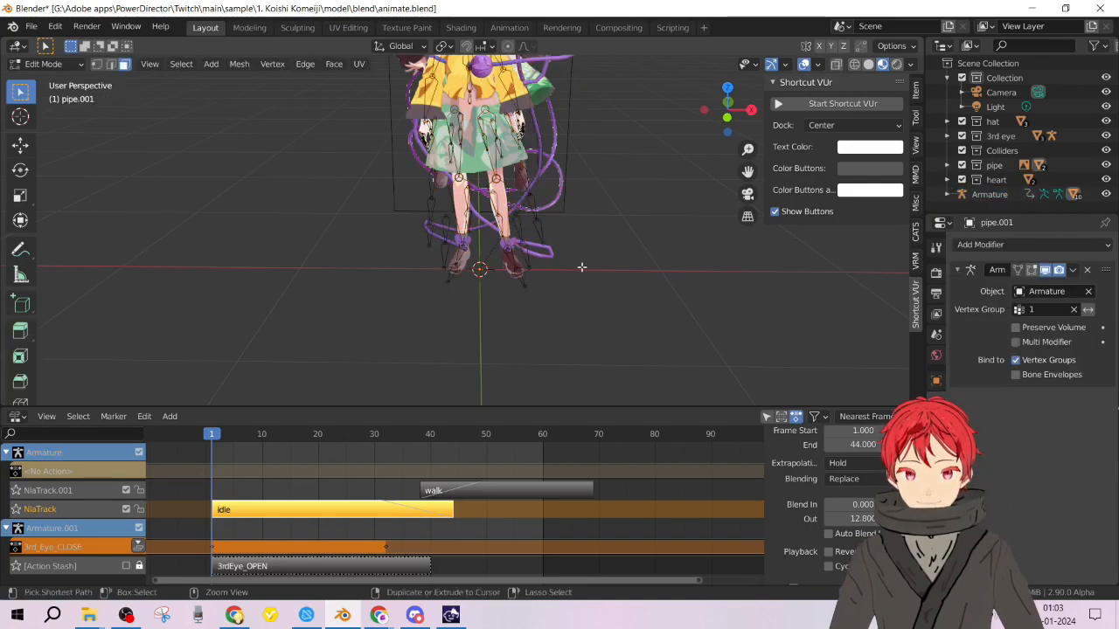
{"action": "key", "text": "ctrl+z"}
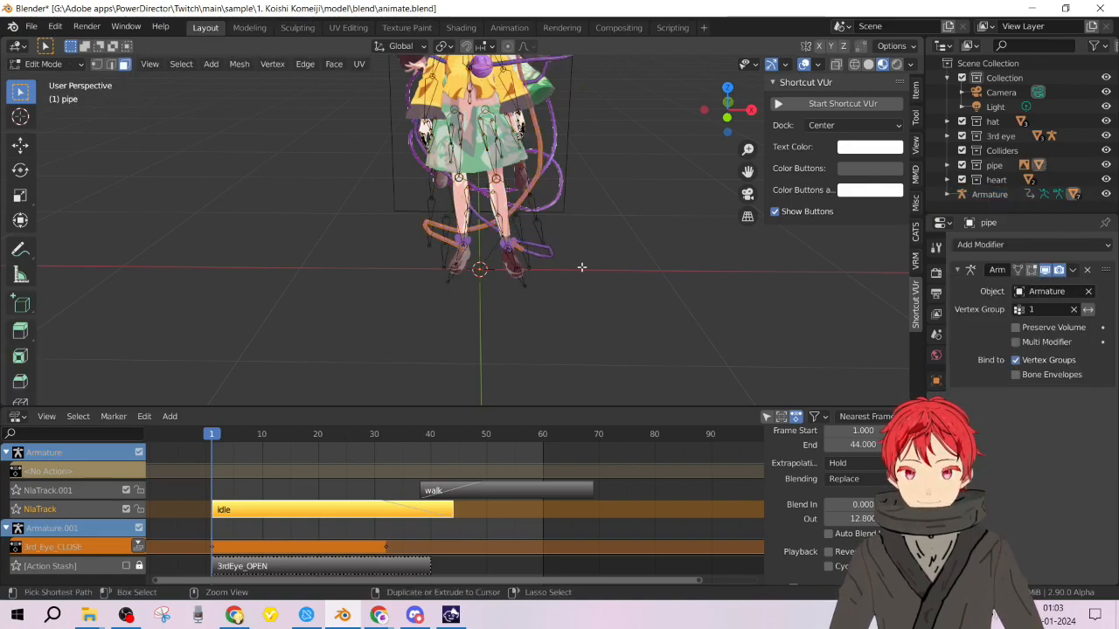
Separate the selected face loops from the original pipe as a new object again.
{"action": "scroll", "coordinate": [582, 267], "scroll_direction": "up", "scroll_amount": 4}
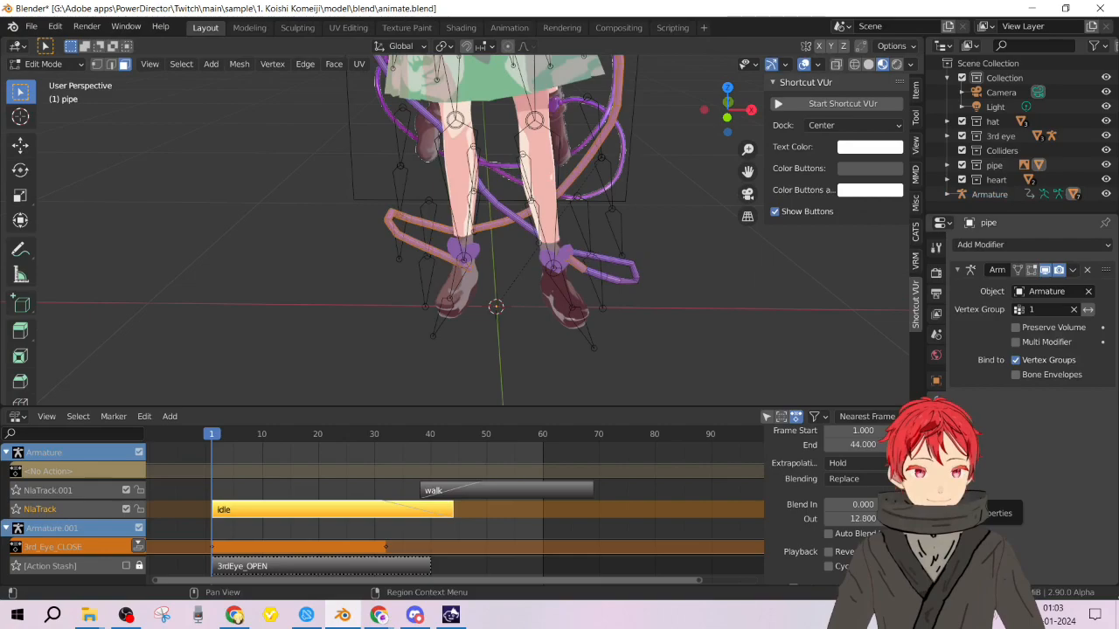
{"action": "left_click", "coordinate": [937, 400]}
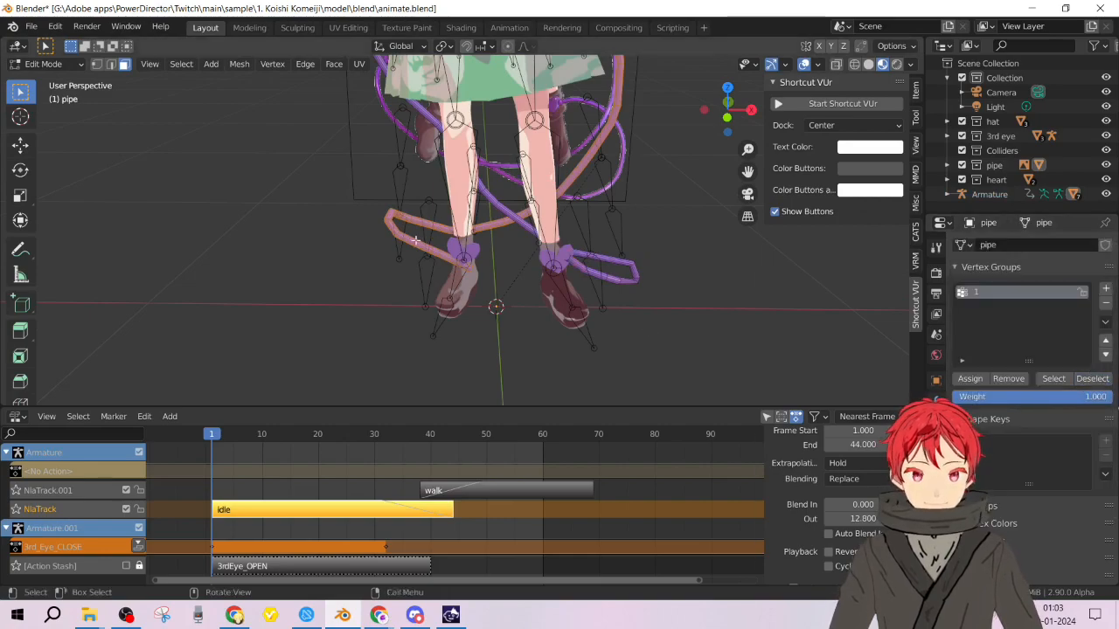
{"action": "right_click", "coordinate": [520, 271]}
{"action": "mouse_move", "coordinate": [494, 315]}
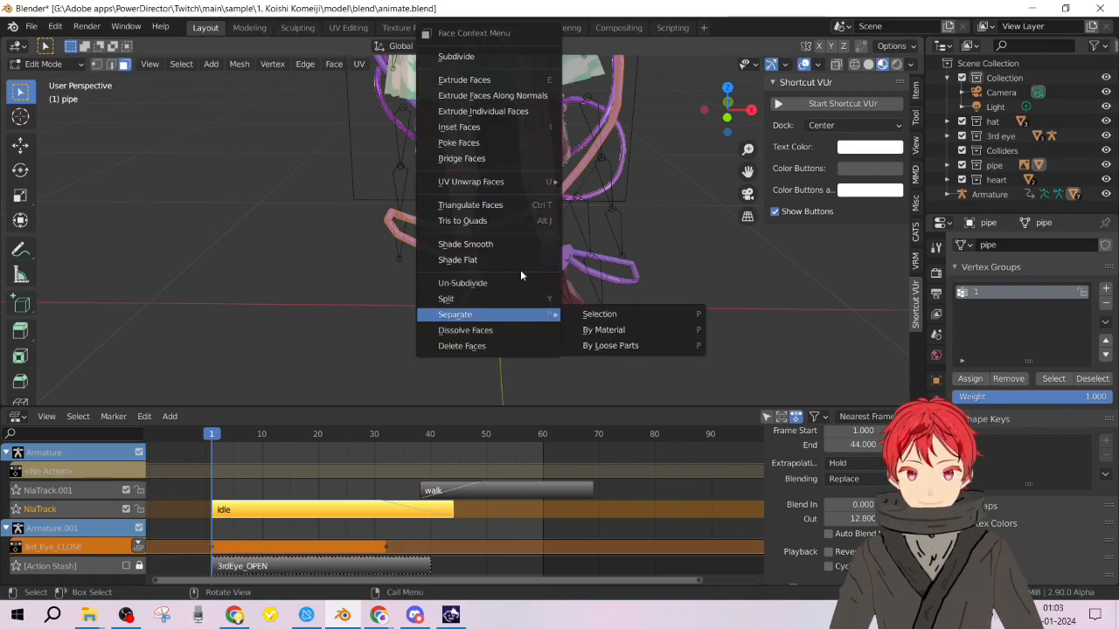
{"action": "left_click", "coordinate": [651, 316]}
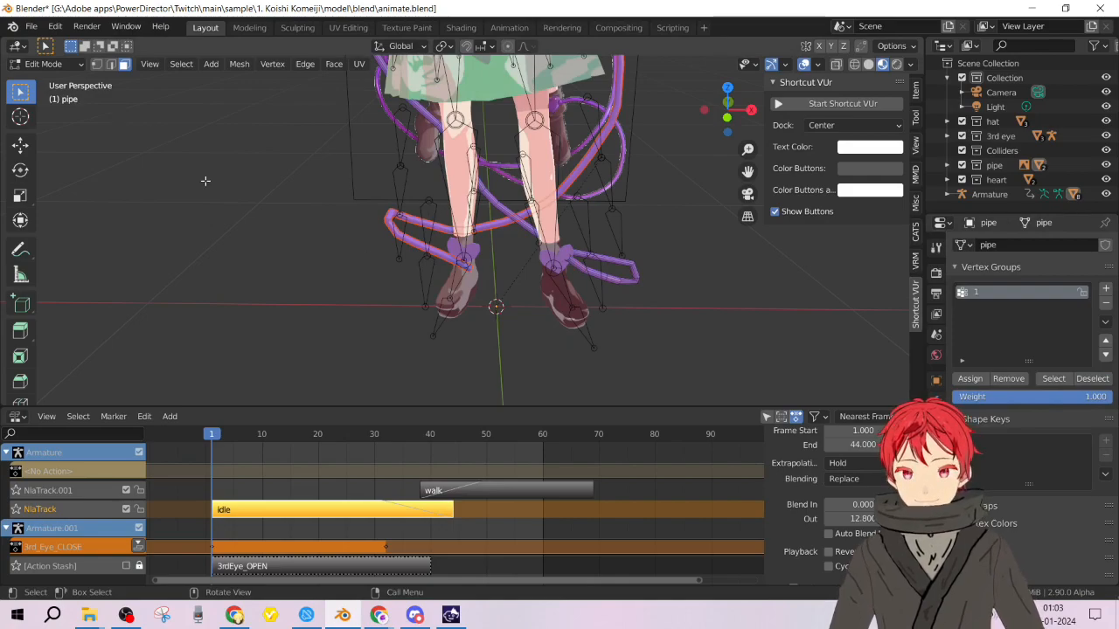
Open the separated pipe section for mesh editing and select the face loop at its end by the ankle.
{"action": "scroll", "coordinate": [472, 276], "scroll_direction": "up", "scroll_amount": 2}
{"action": "key", "text": "Tab"}
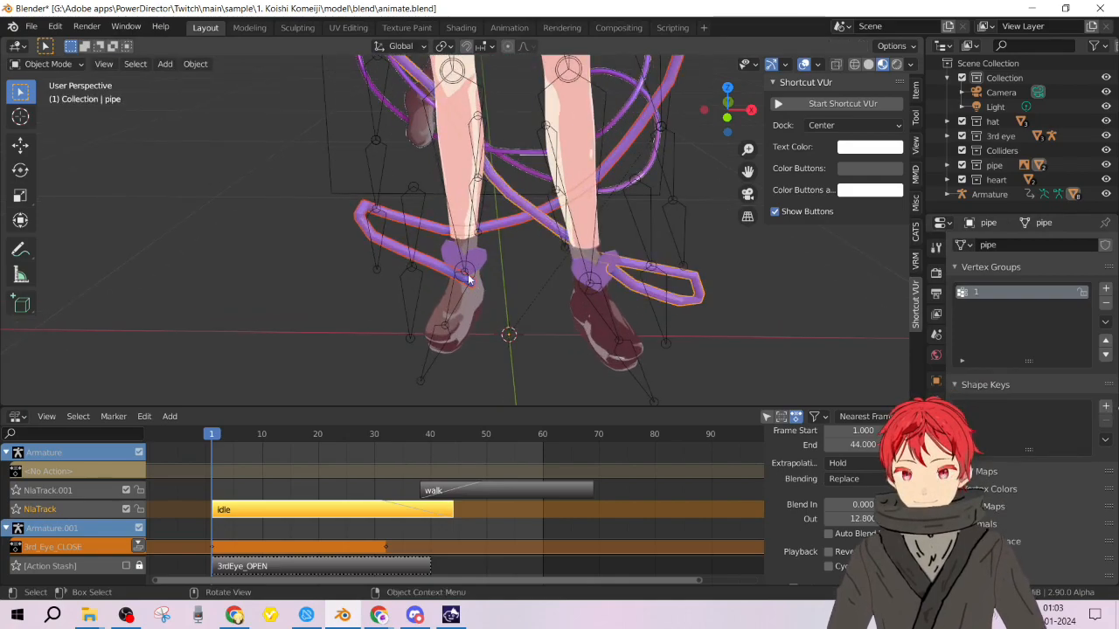
{"action": "left_click", "coordinate": [446, 275]}
{"action": "key", "text": "Tab"}
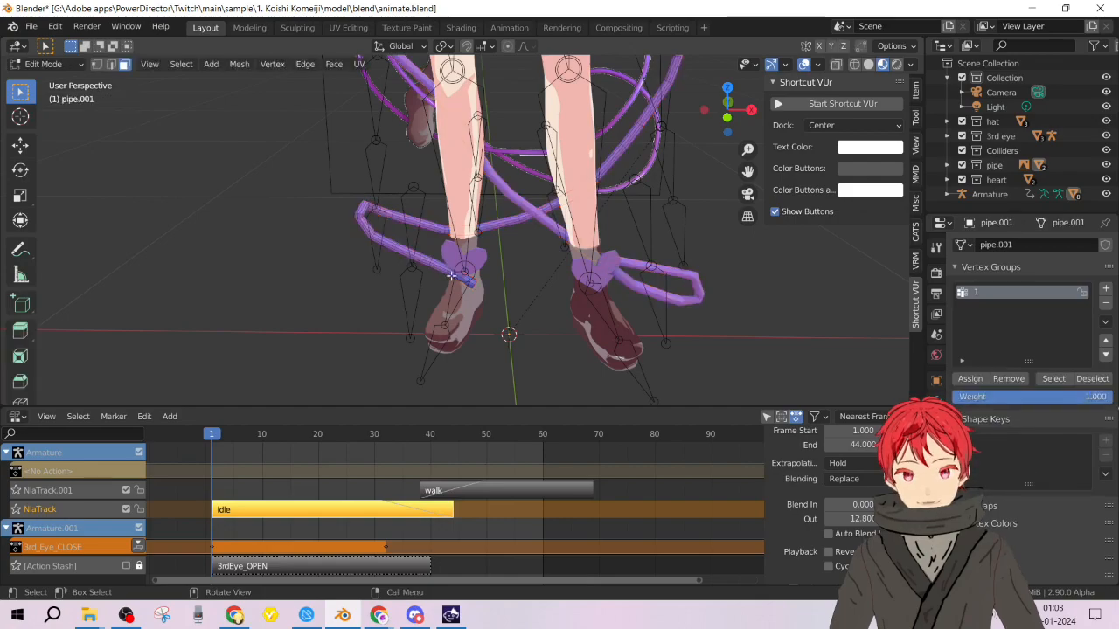
{"action": "left_click", "coordinate": [451, 270], "text": "alt"}
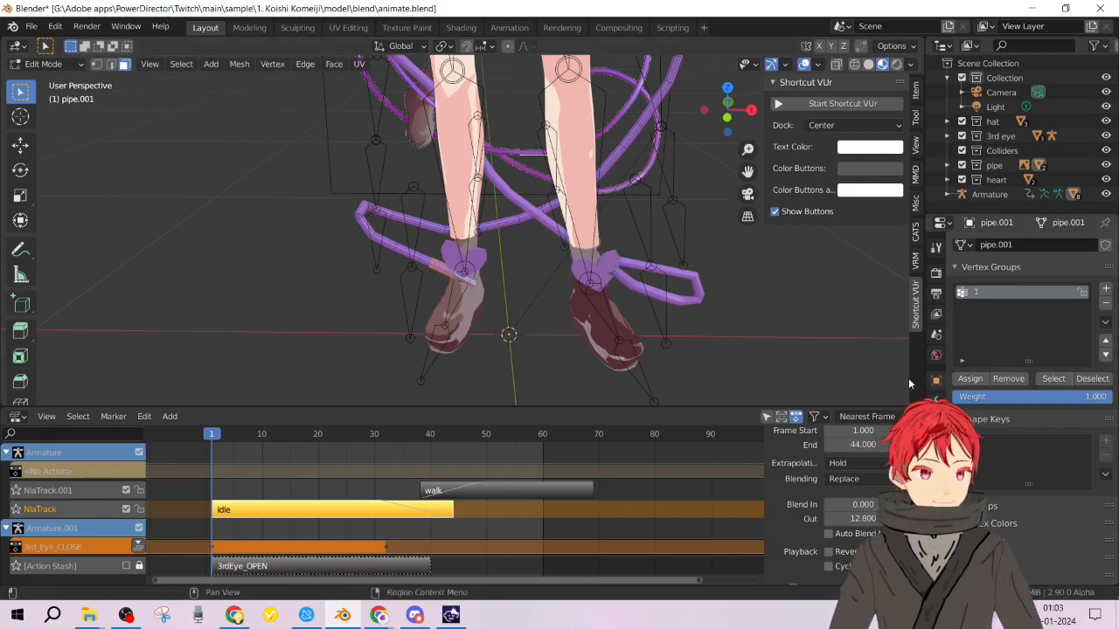
Replace the separated pipe section's vertex group 1 with a new group named 2.
{"action": "left_click", "coordinate": [1105, 302]}
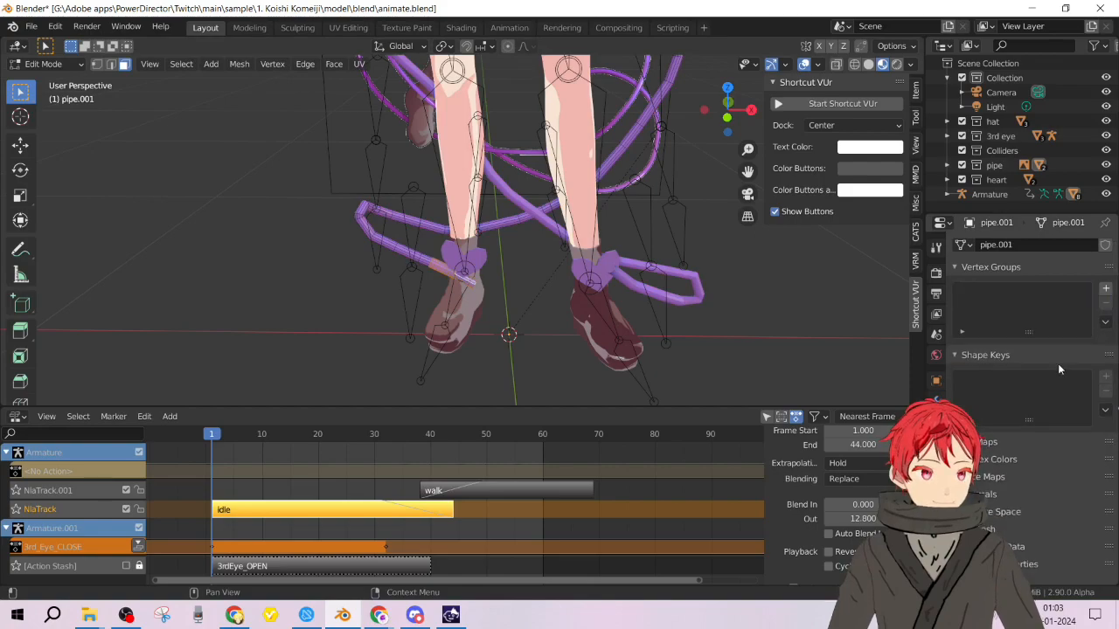
{"action": "left_click", "coordinate": [1105, 289]}
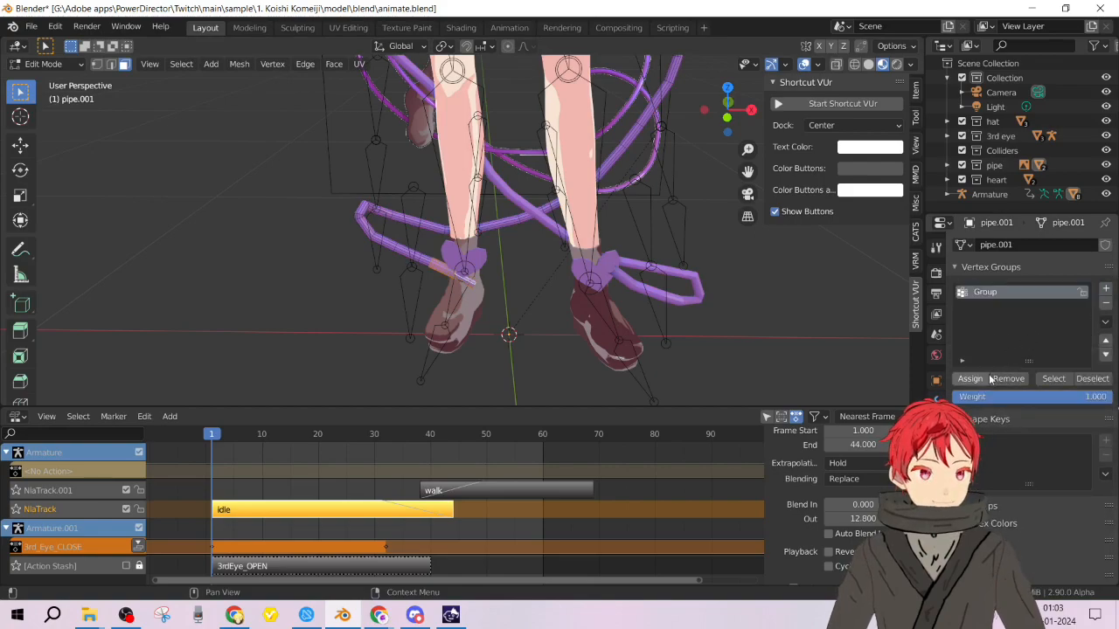
{"action": "double_click", "coordinate": [988, 292]}
{"action": "type", "text": "2"}
{"action": "key", "text": "Return"}
Set the vertex group of the pipe section's Armature modifier to 2.
{"action": "left_click", "coordinate": [936, 400]}
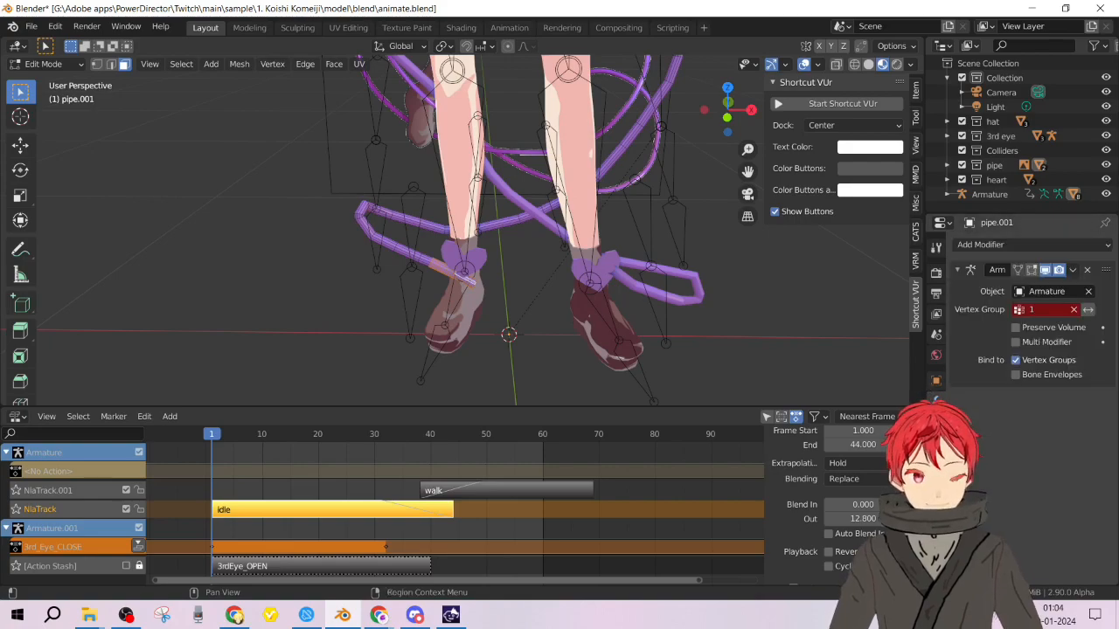
{"action": "left_click", "coordinate": [1053, 310]}
{"action": "left_click", "coordinate": [1024, 333]}
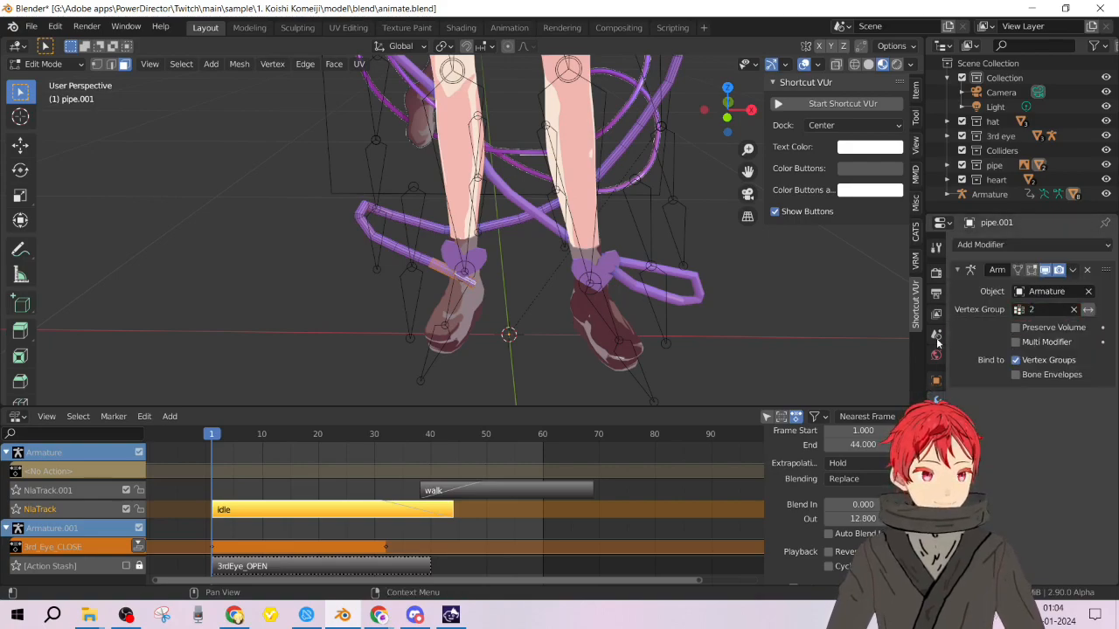
Play the animation to frame 53 to check how the pipe section follows the legs, and scrub back to frame 25.
{"action": "key", "text": "space"}
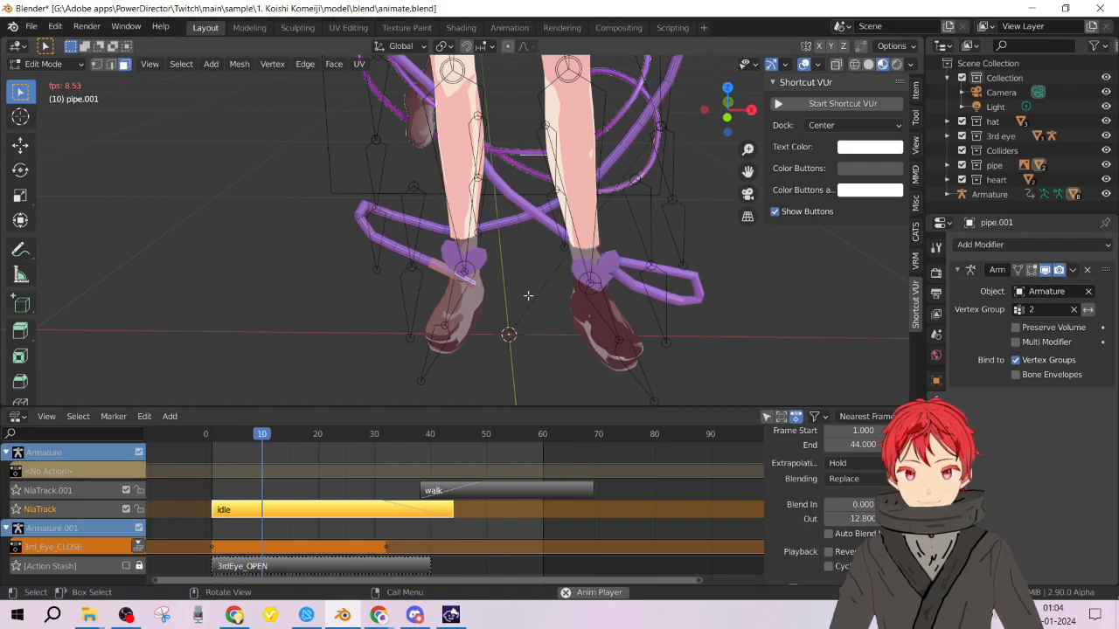
{"action": "scroll", "coordinate": [527, 291], "scroll_direction": "down", "scroll_amount": 1}
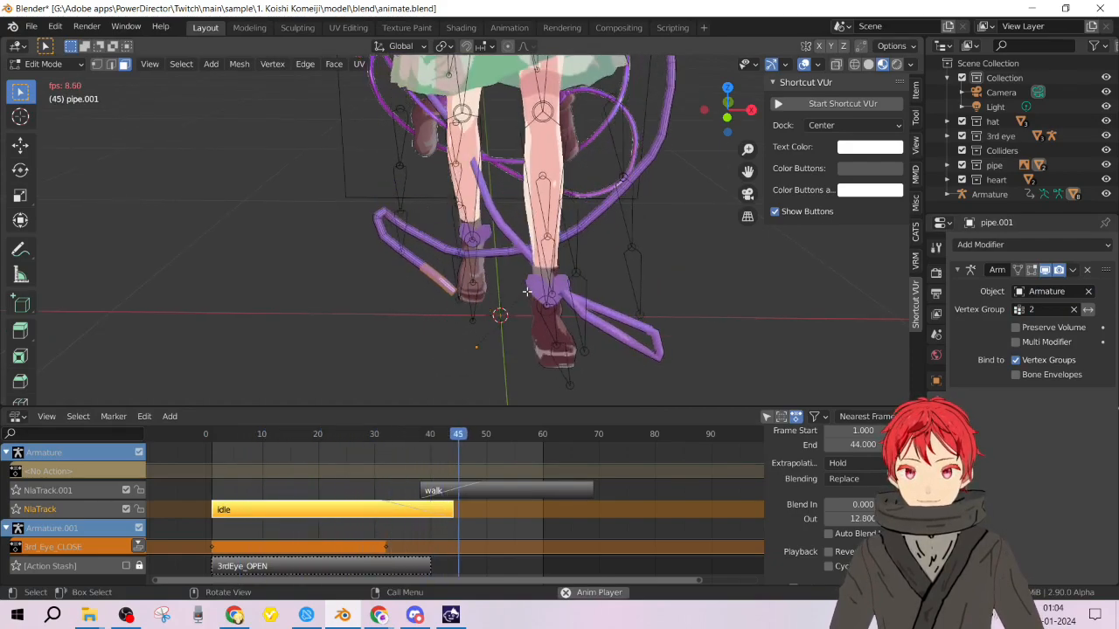
{"action": "key", "text": "space"}
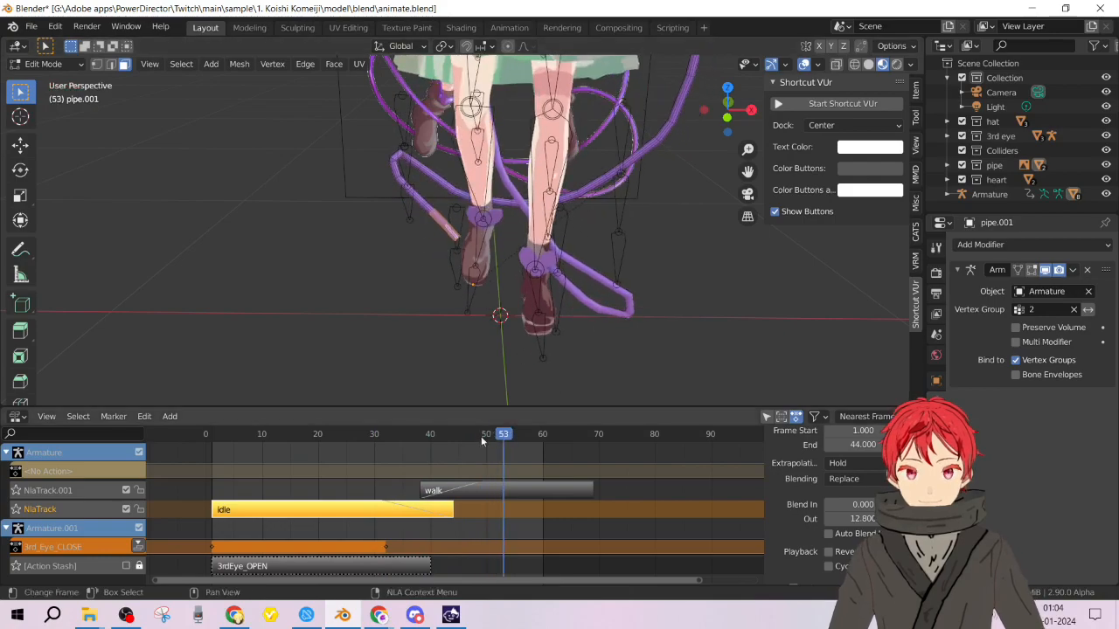
{"action": "left_click_drag", "start_coordinate": [481, 436], "coordinate": [345, 449]}
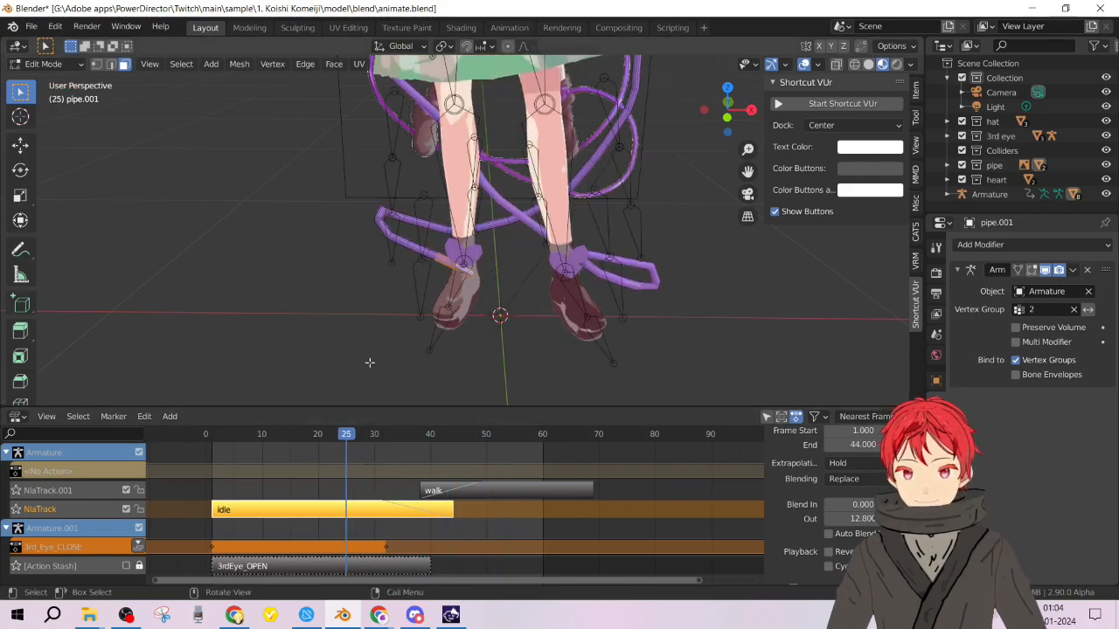
Try to parent the separated pipe section to the armature with the Bone Relative option.
{"action": "key", "text": "Tab"}
{"action": "left_click", "coordinate": [463, 210]}
{"action": "left_click", "coordinate": [445, 263]}
{"action": "scroll", "coordinate": [564, 299], "scroll_direction": "up", "scroll_amount": 3}
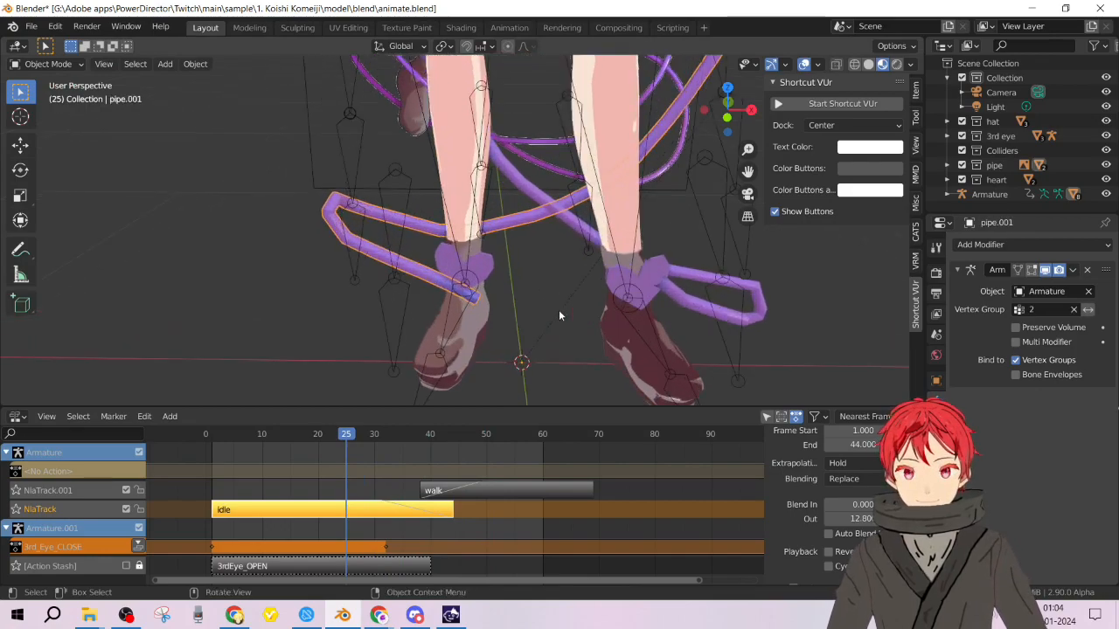
{"action": "left_click", "coordinate": [423, 399]}
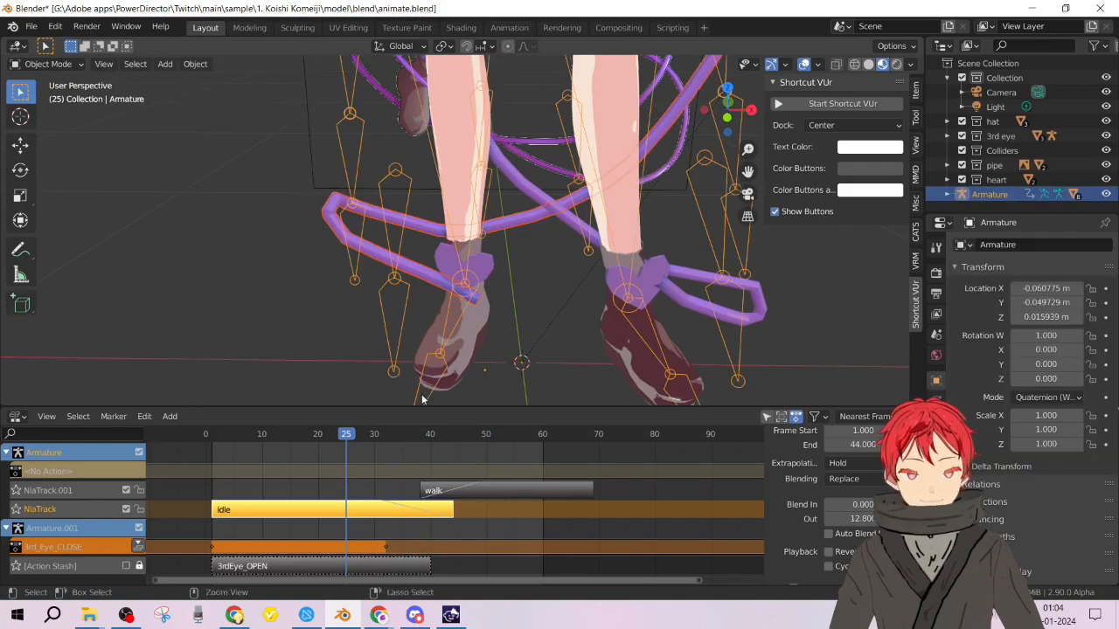
{"action": "key", "text": "ctrl+p"}
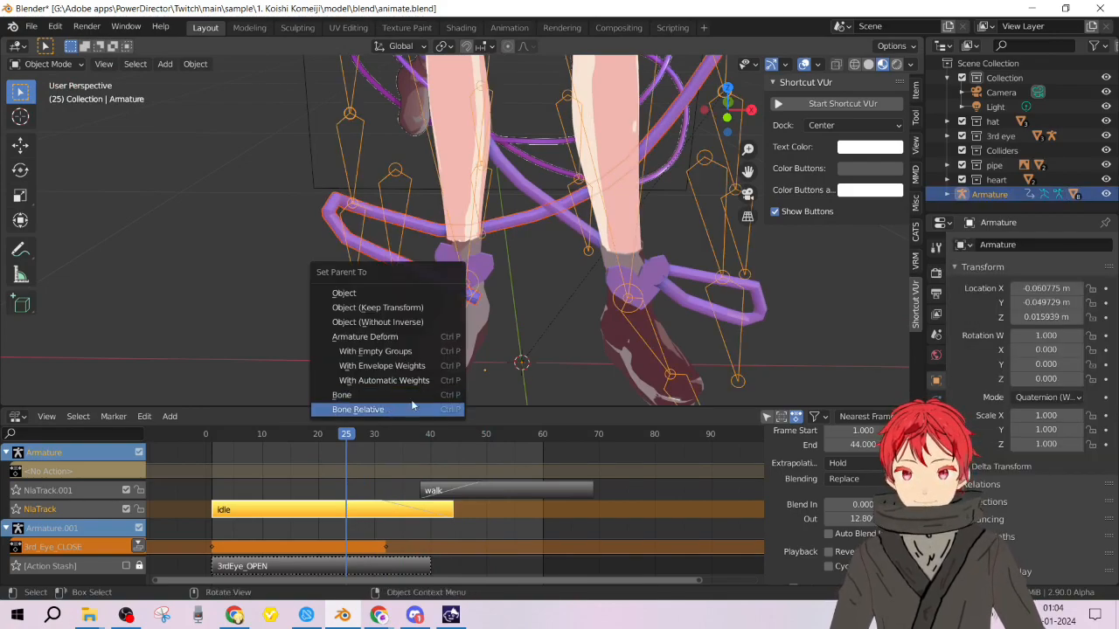
{"action": "left_click", "coordinate": [412, 404]}
Play the animation to check the Bone Relative parenting, undo it, and stop the playback.
{"action": "key", "text": "space"}
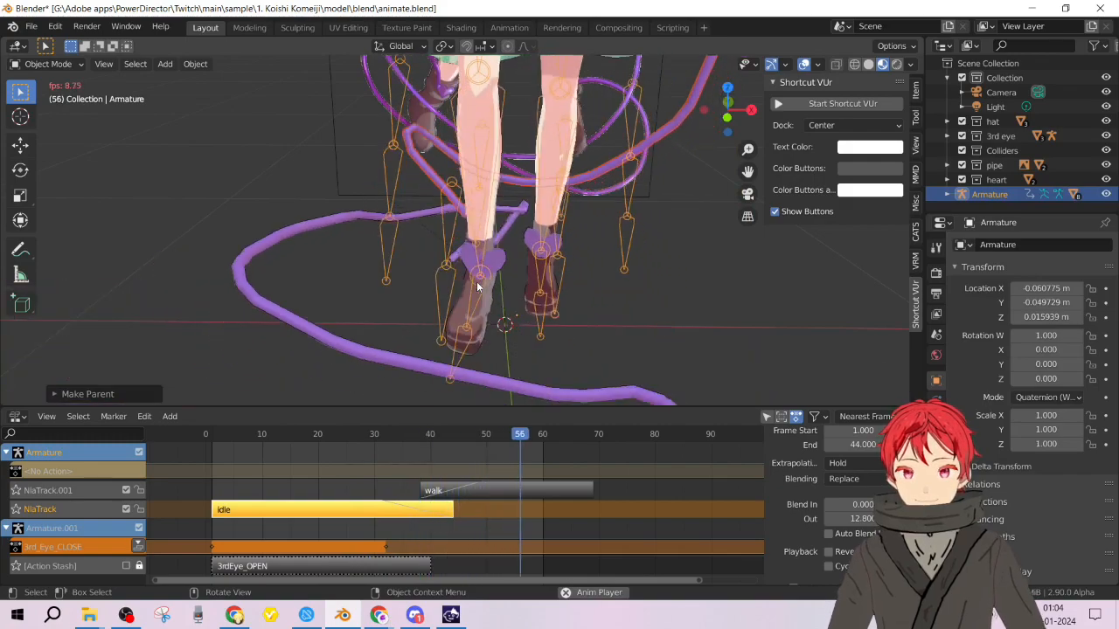
{"action": "scroll", "coordinate": [571, 235], "scroll_direction": "down", "scroll_amount": 3}
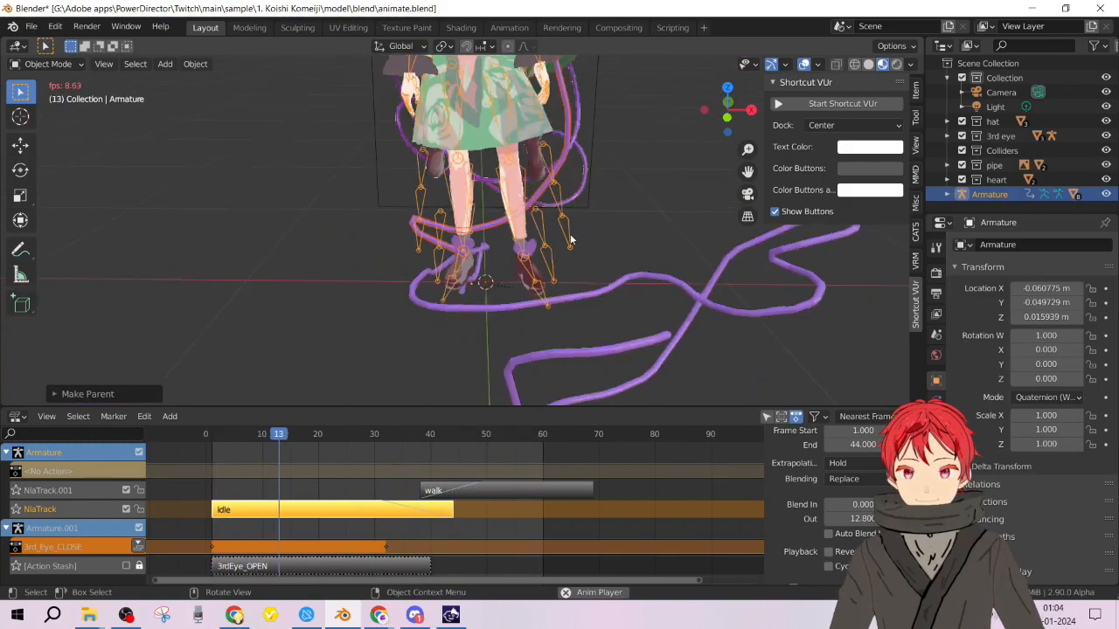
{"action": "key", "text": "ctrl+z"}
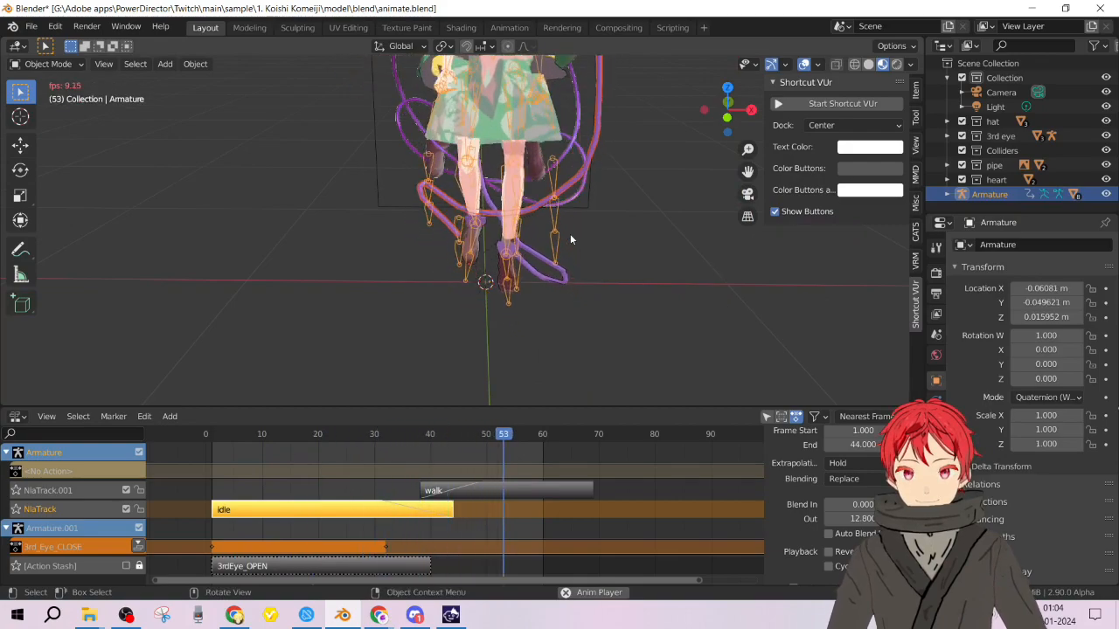
{"action": "key", "text": "space"}
Parent the pipe section to the armature with the Bone option and scrub the timeline to frame 39.
{"action": "scroll", "coordinate": [432, 307], "scroll_direction": "up", "scroll_amount": 3}
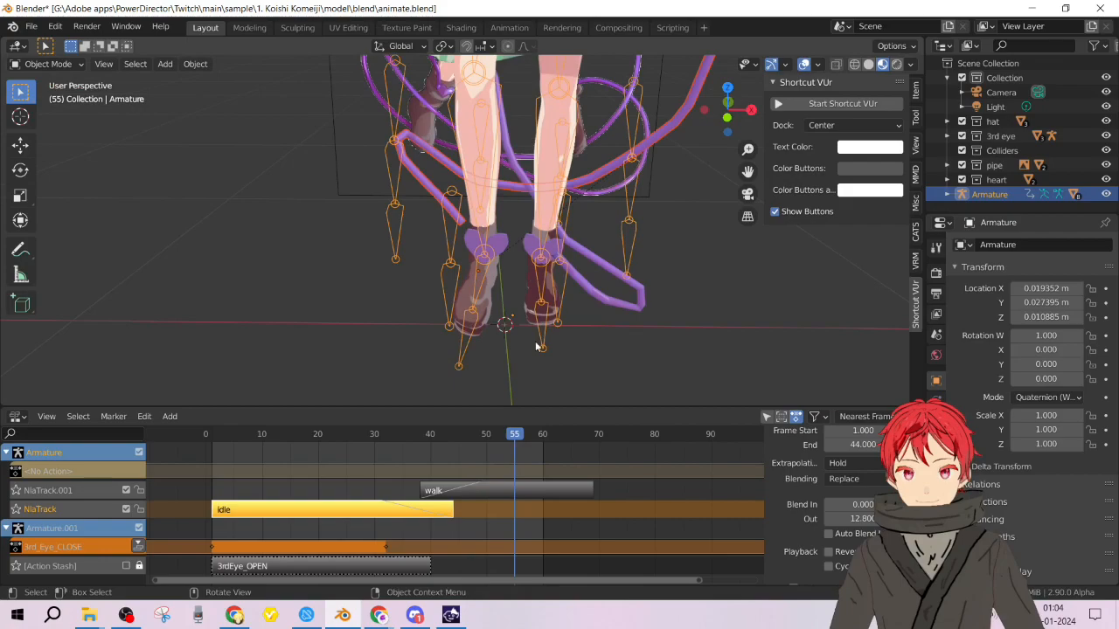
{"action": "key", "text": "ctrl+p"}
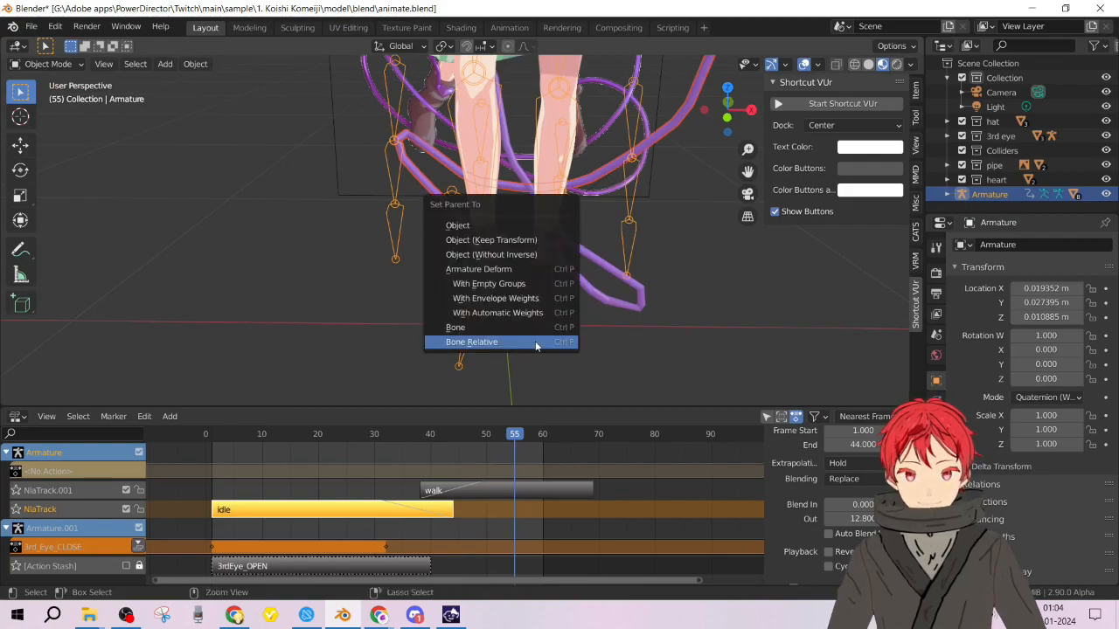
{"action": "left_click", "coordinate": [494, 328]}
{"action": "left_click_drag", "start_coordinate": [449, 433], "coordinate": [425, 435]}
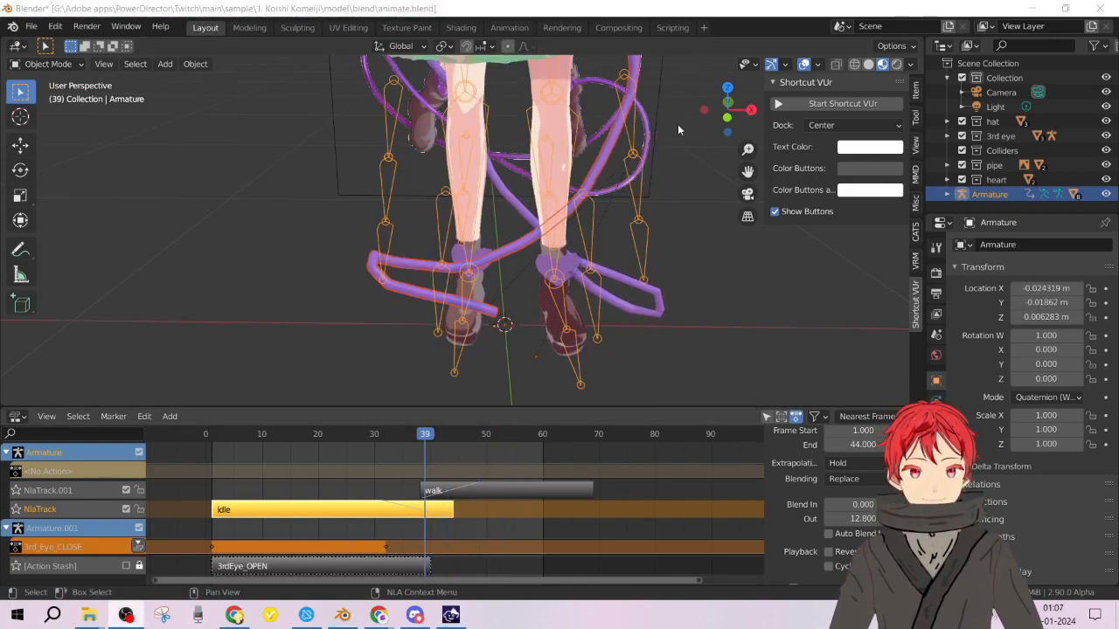
Try moving the pipe section about 0.08 m along negative X toward the foot, and undo the move.
{"action": "left_click", "coordinate": [763, 29]}
{"action": "middle_click_drag", "start_coordinate": [540, 187], "coordinate": [554, 201]}
{"action": "scroll", "coordinate": [555, 201], "scroll_direction": "down", "scroll_amount": 1}
{"action": "scroll", "coordinate": [474, 171], "scroll_direction": "down", "scroll_amount": 1}
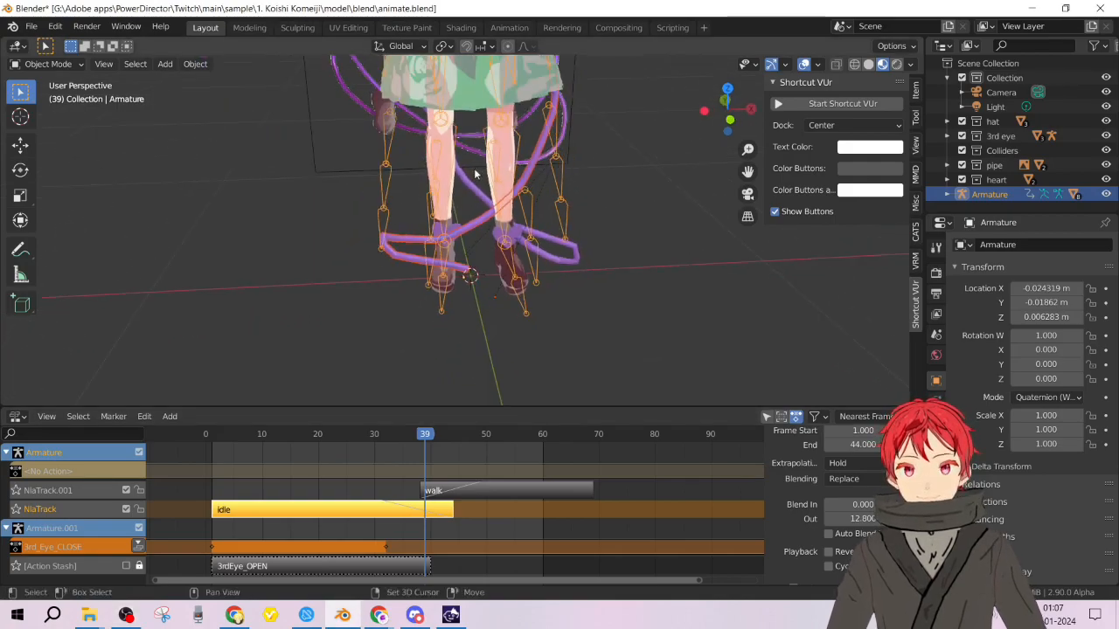
{"action": "middle_click_drag", "start_coordinate": [469, 158], "coordinate": [389, 403]}
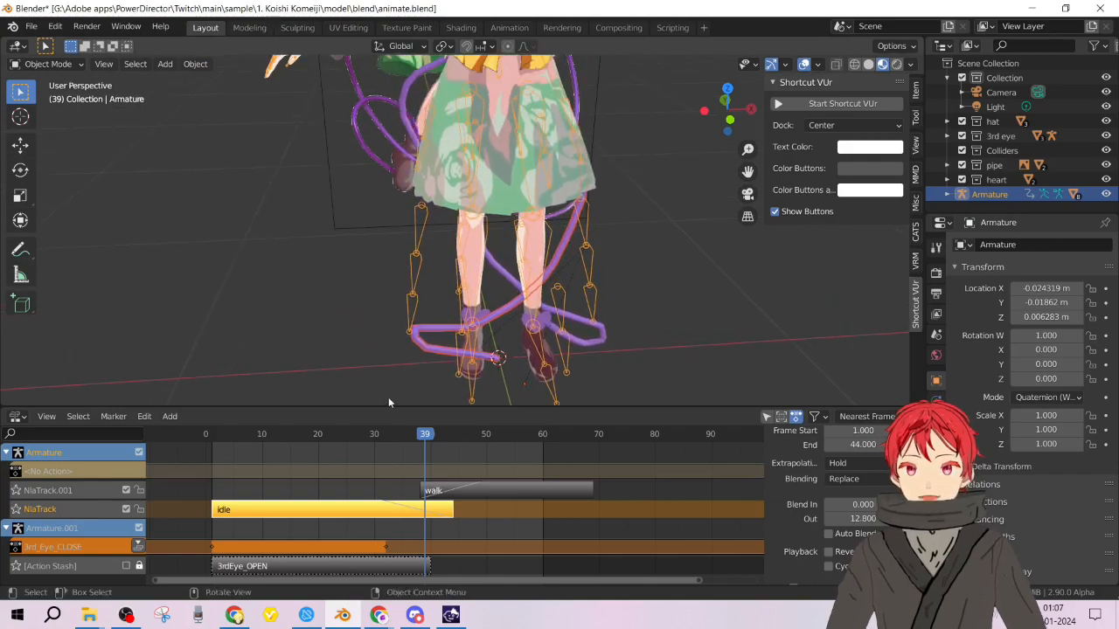
{"action": "left_click", "coordinate": [478, 360]}
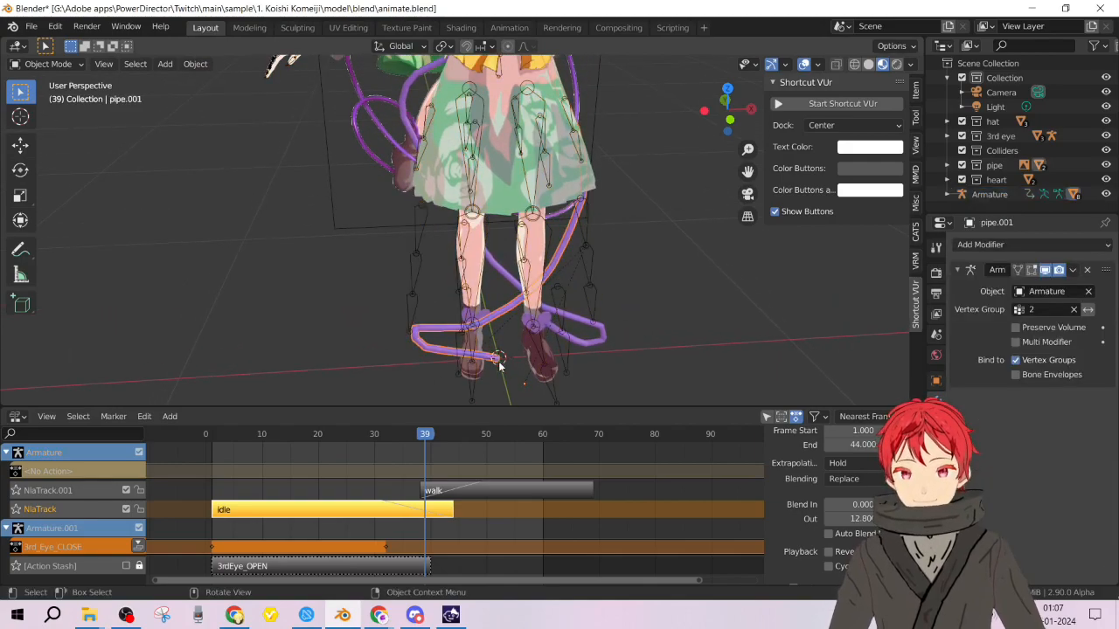
{"action": "key", "text": "g"}
{"action": "key", "text": "z"}
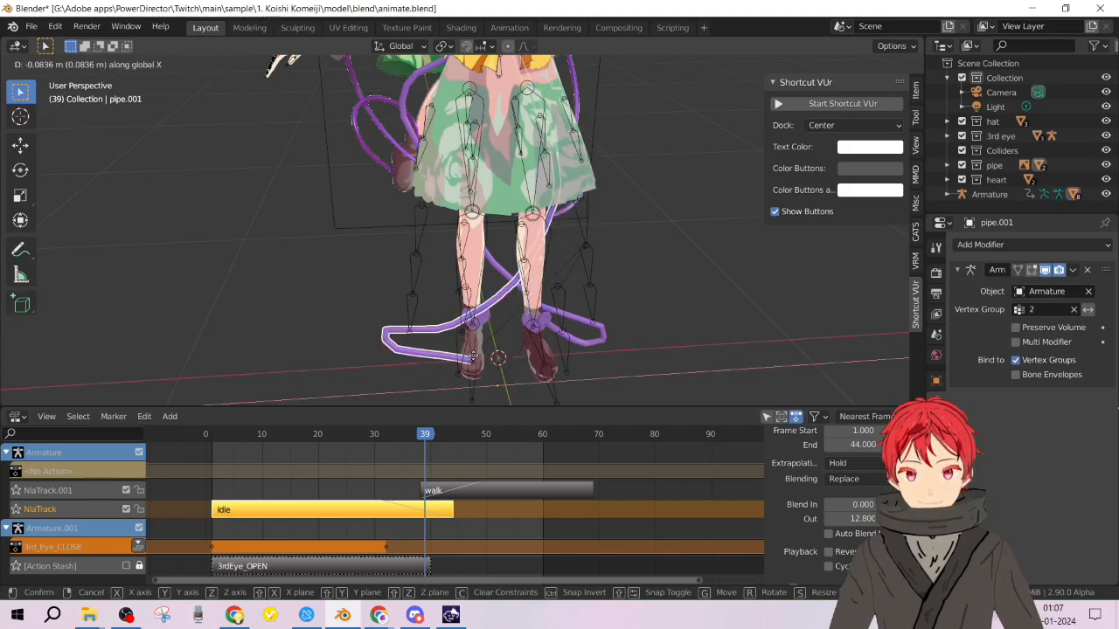
{"action": "left_click", "coordinate": [476, 359]}
{"action": "key", "text": "ctrl+z"}
Move the whole separated pipe section about 0.43 m along the positive X axis, out beside the character.
{"action": "middle_click_drag", "start_coordinate": [497, 357], "coordinate": [619, 350]}
{"action": "scroll", "coordinate": [516, 296], "scroll_direction": "down", "scroll_amount": 4}
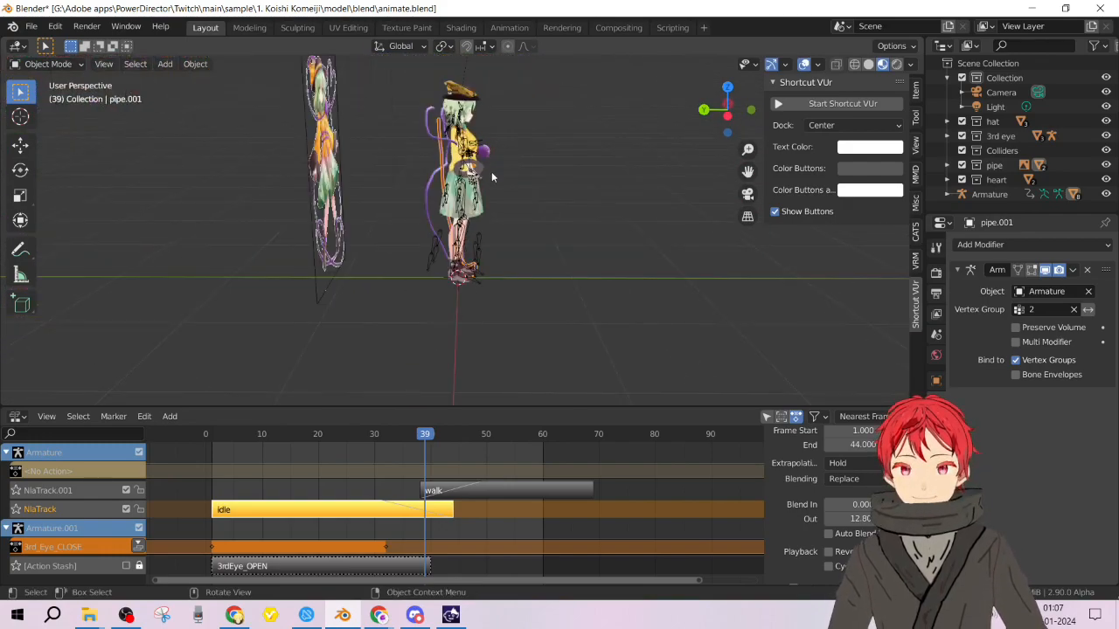
{"action": "middle_click_drag", "start_coordinate": [483, 175], "coordinate": [407, 205]}
{"action": "middle_click_drag", "start_coordinate": [546, 172], "coordinate": [463, 187]}
{"action": "mouse_move", "coordinate": [555, 213]}
{"action": "middle_mouse_down"}
{"action": "mouse_move", "coordinate": [424, 207]}
{"action": "mouse_move", "coordinate": [557, 200]}
{"action": "middle_mouse_up"}
{"action": "key", "text": "g"}
{"action": "key", "text": "x"}
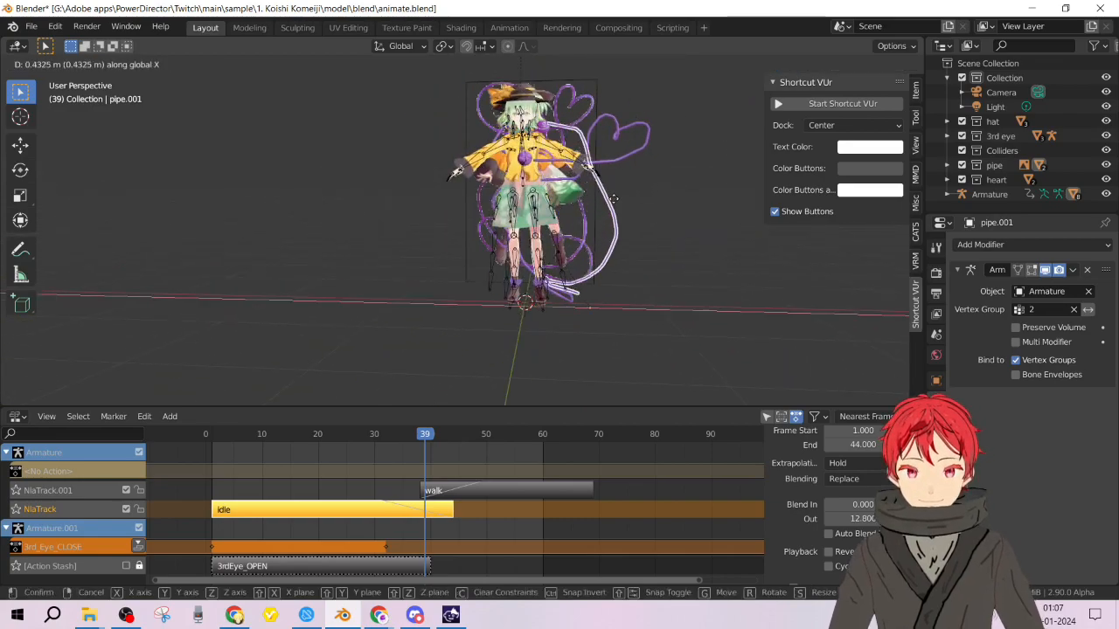
{"action": "left_click", "coordinate": [613, 200]}
Raise the pipe section along Z and shift it about 0.32 m back along X toward the body.
{"action": "key", "text": "g"}
{"action": "key", "text": "z"}
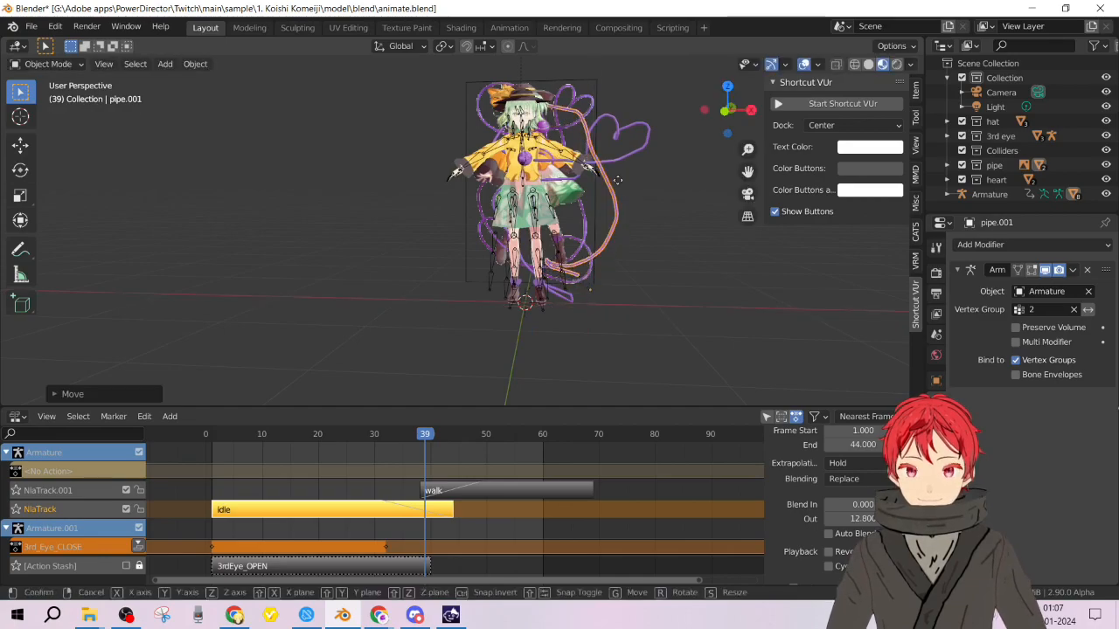
{"action": "key", "text": "x"}
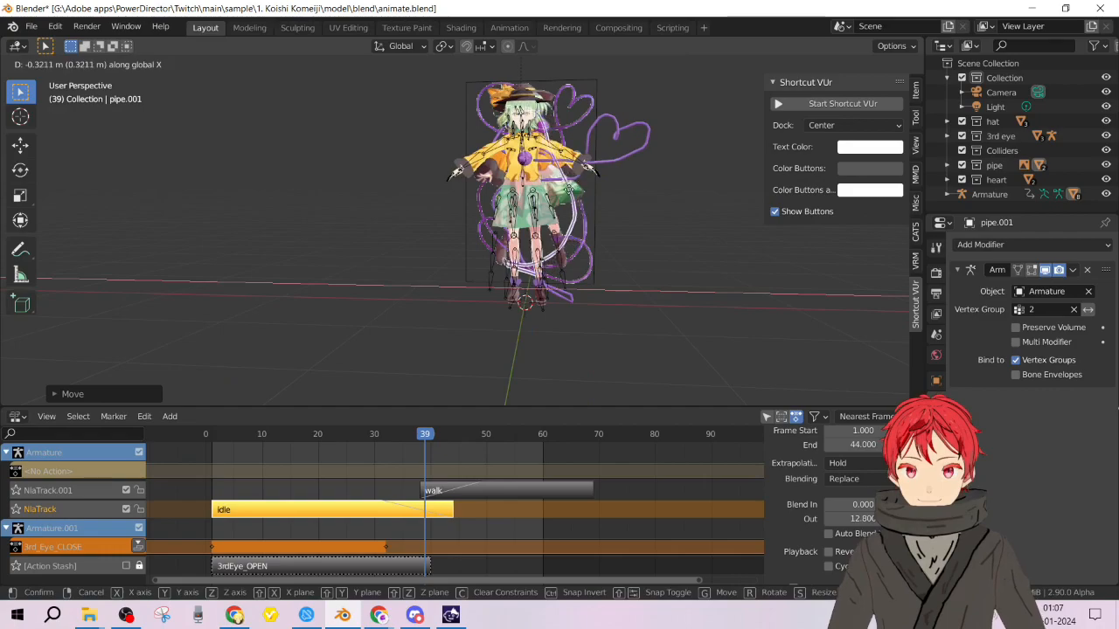
{"action": "left_click", "coordinate": [552, 197]}
Open the pipe section for mesh editing from behind and move its selected faces about 0.06 m below the hat.
{"action": "middle_click_drag", "start_coordinate": [552, 199], "coordinate": [321, 247]}
{"action": "middle_click_drag", "start_coordinate": [460, 186], "coordinate": [285, 194]}
{"action": "key", "text": "Tab"}
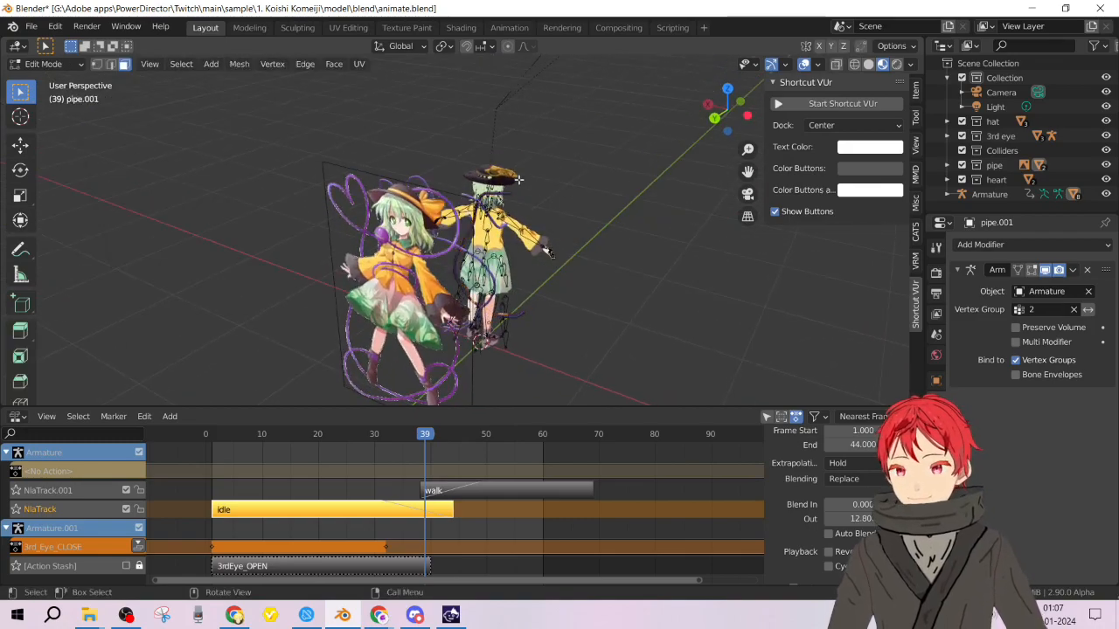
{"action": "key", "text": "g"}
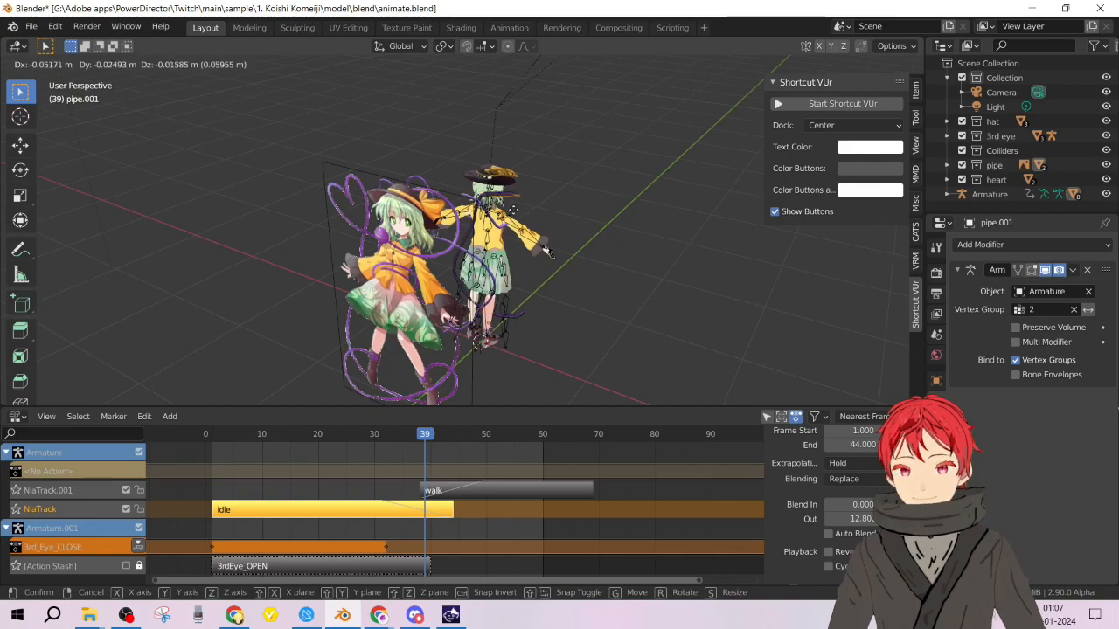
{"action": "left_click", "coordinate": [514, 210]}
Scale down the selected pipe faces behind the head and reposition them freehand just below the hat.
{"action": "scroll", "coordinate": [525, 203], "scroll_direction": "up", "scroll_amount": 6}
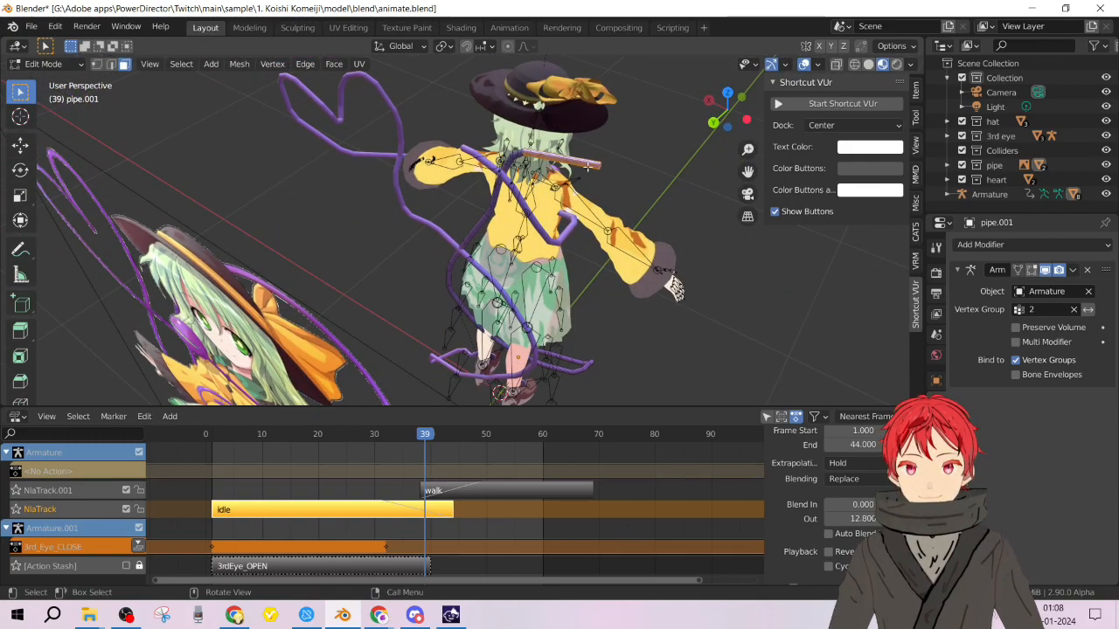
{"action": "key", "text": "g"}
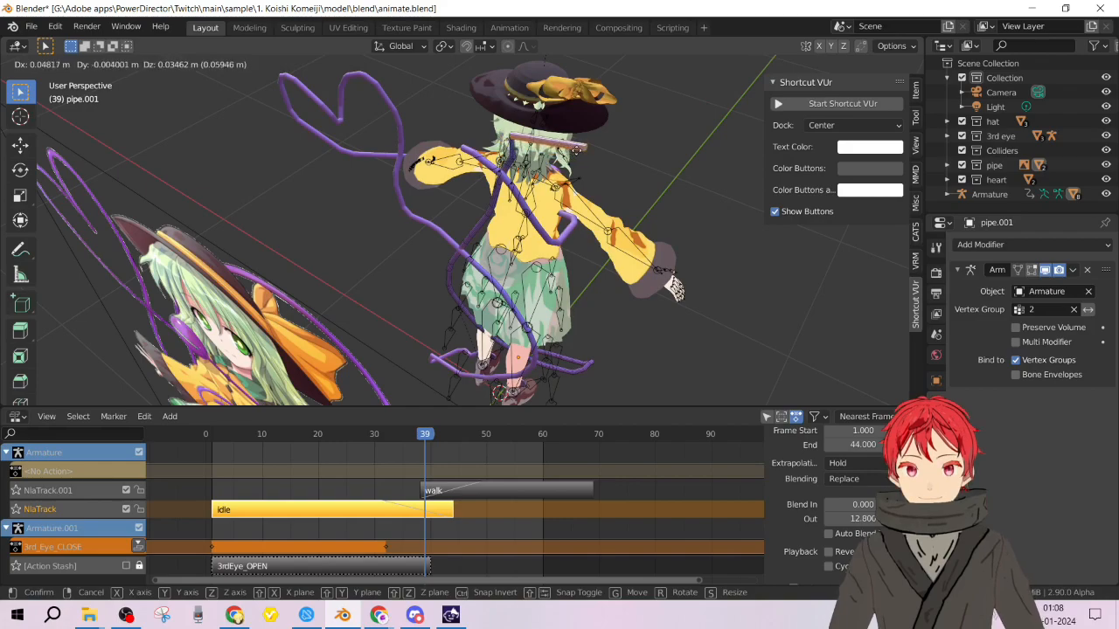
{"action": "left_click", "coordinate": [612, 157]}
{"action": "key", "text": "s"}
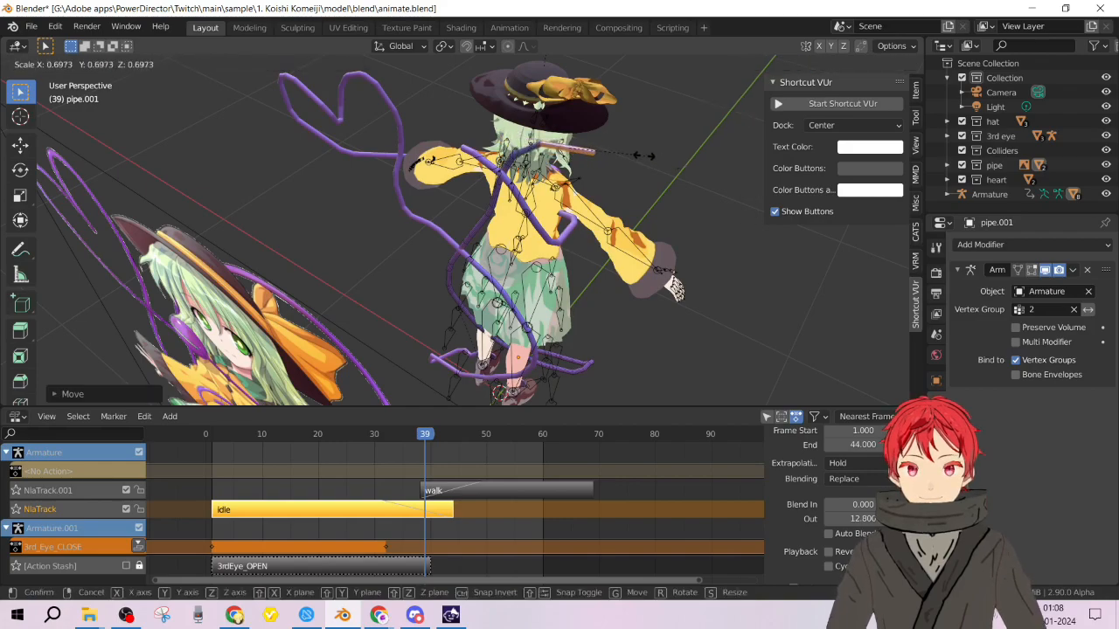
{"action": "left_click", "coordinate": [622, 154]}
{"action": "key", "text": "g"}
{"action": "left_click", "coordinate": [594, 150]}
Examine how the pipe runs around the character's legs and skirt from the front and the side.
{"action": "middle_click_drag", "start_coordinate": [601, 289], "coordinate": [492, 173]}
{"action": "middle_click_drag", "start_coordinate": [420, 302], "coordinate": [584, 224], "text": "shift"}
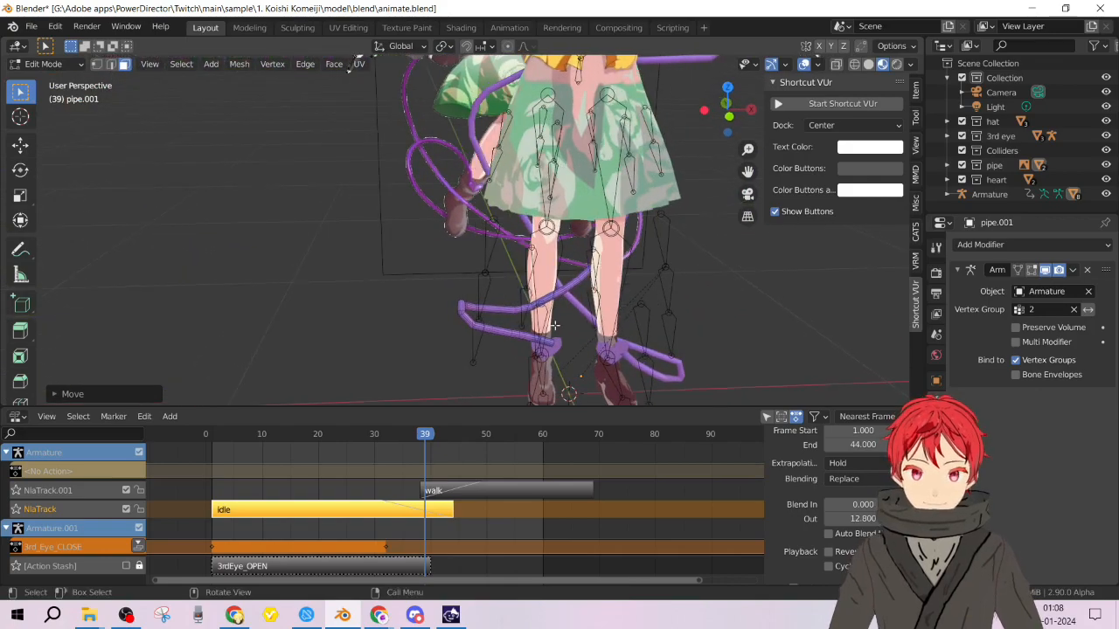
{"action": "middle_click_drag", "start_coordinate": [526, 283], "coordinate": [621, 275]}
{"action": "scroll", "coordinate": [624, 277], "scroll_direction": "down", "scroll_amount": 3}
{"action": "middle_click_drag", "start_coordinate": [568, 192], "coordinate": [504, 259]}
{"action": "scroll", "coordinate": [515, 288], "scroll_direction": "up", "scroll_amount": 3}
{"action": "middle_click_drag", "start_coordinate": [536, 355], "coordinate": [595, 266], "text": "shift"}
{"action": "scroll", "coordinate": [590, 257], "scroll_direction": "down", "scroll_amount": 2}
{"action": "scroll", "coordinate": [589, 257], "scroll_direction": "up", "scroll_amount": 2}
{"action": "scroll", "coordinate": [589, 257], "scroll_direction": "down", "scroll_amount": 2}
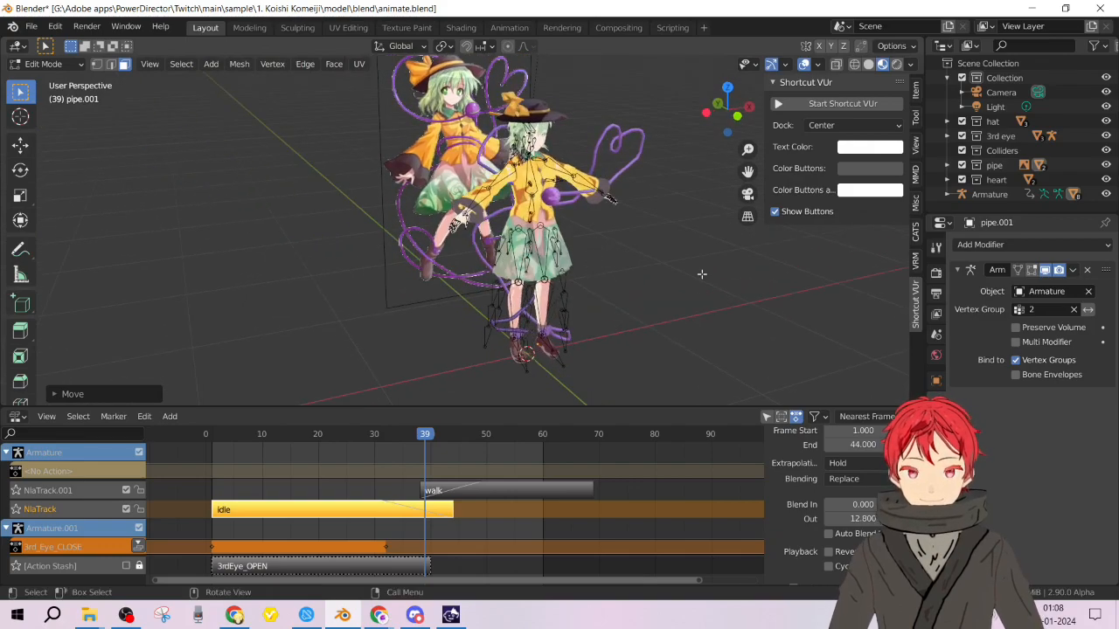
Select the Armature in the scene hierarchy, and check the objects inside the pipe collection.
{"action": "left_click", "coordinate": [998, 195]}
{"action": "left_click", "coordinate": [949, 166]}
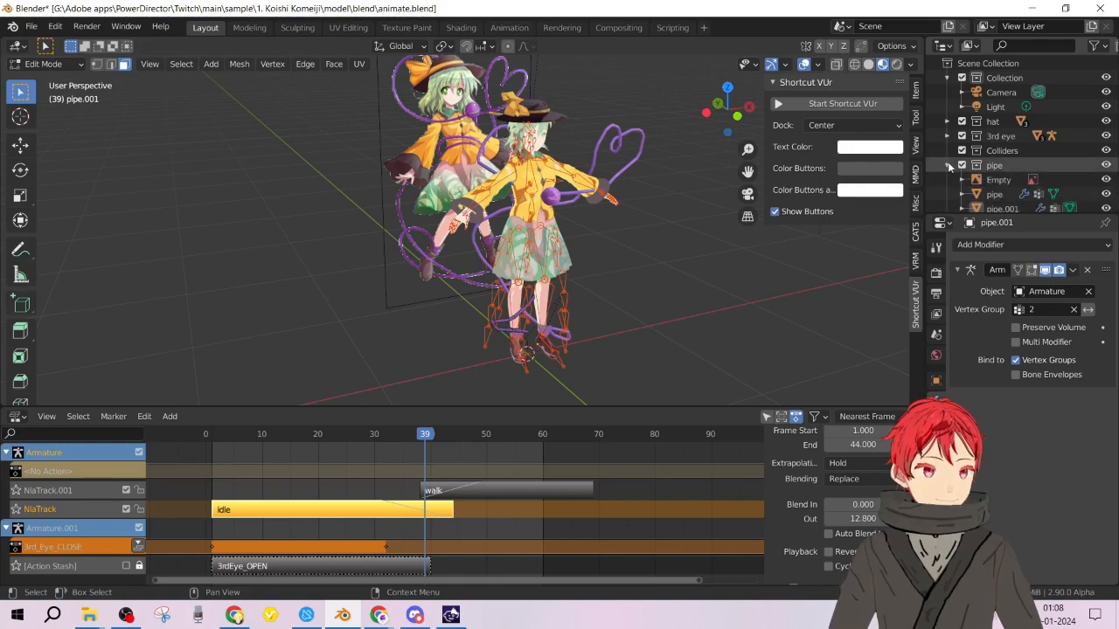
{"action": "left_click", "coordinate": [948, 165]}
{"action": "scroll", "coordinate": [595, 362], "scroll_direction": "up", "scroll_amount": 3}
{"action": "middle_click_drag", "start_coordinate": [628, 364], "coordinate": [630, 371]}
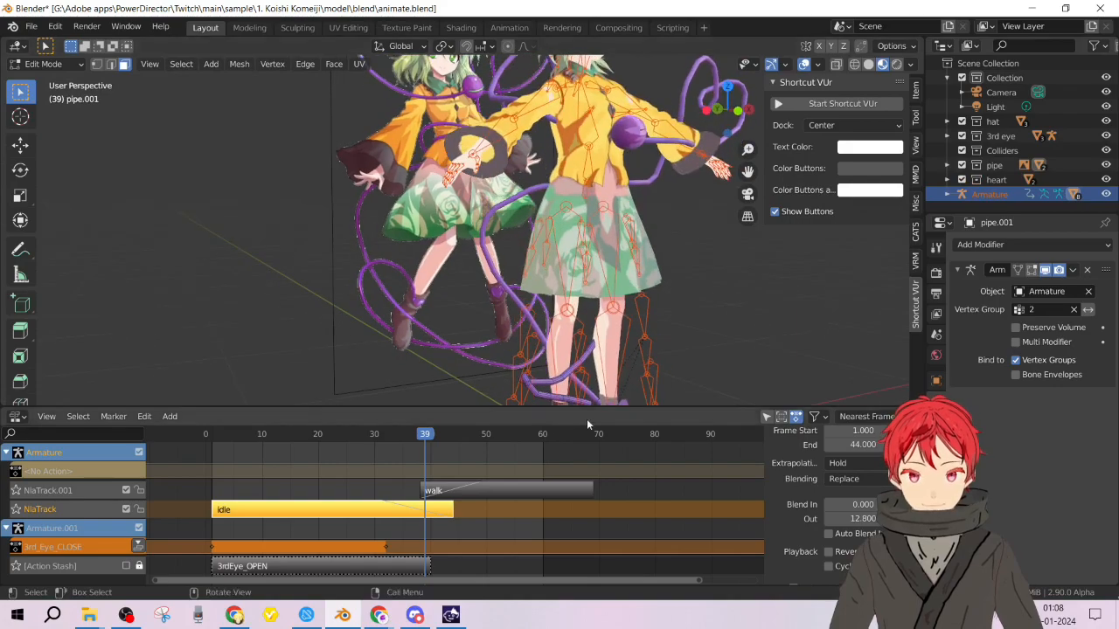